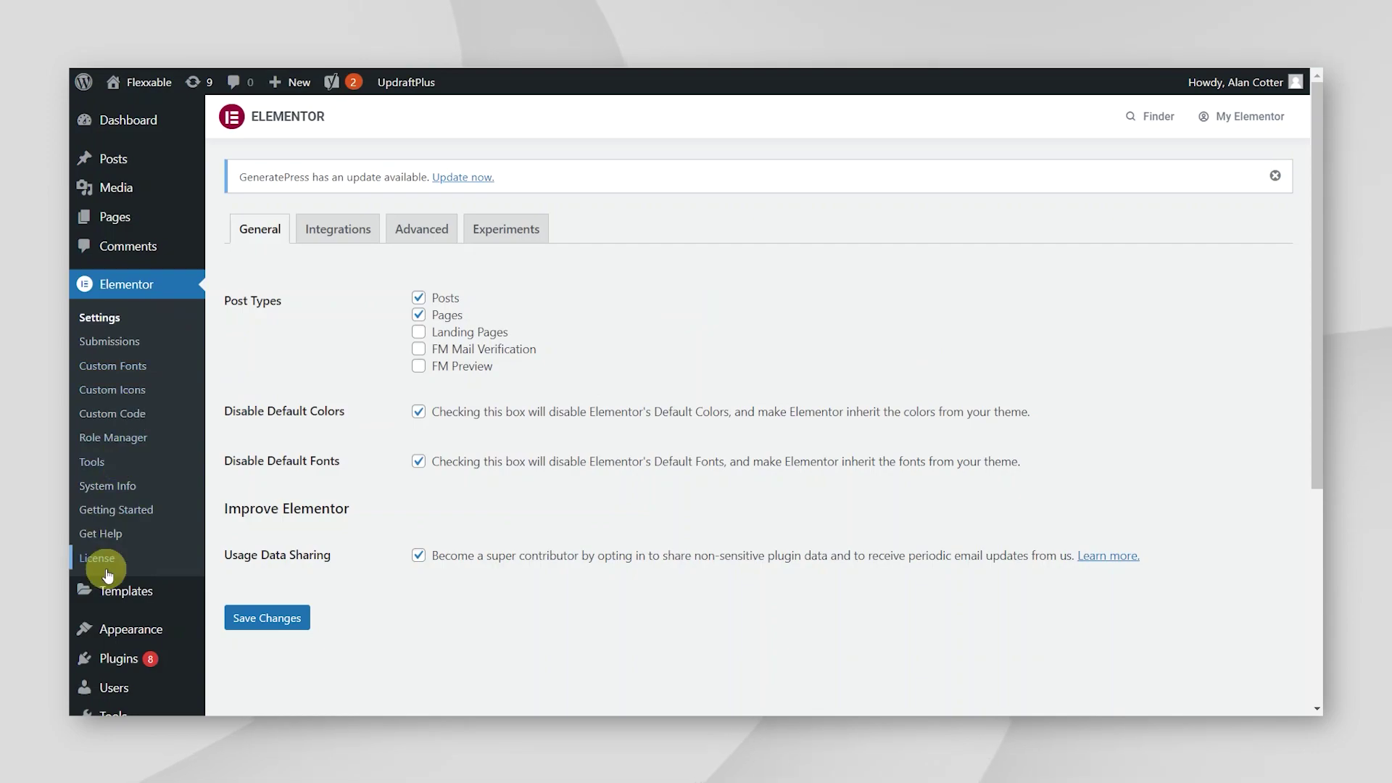
# - Create a new landing page and browse the Landing Pages template library for the donate-computers template
pyautogui.moveTo(121, 592)
pyautogui.click(272, 599)
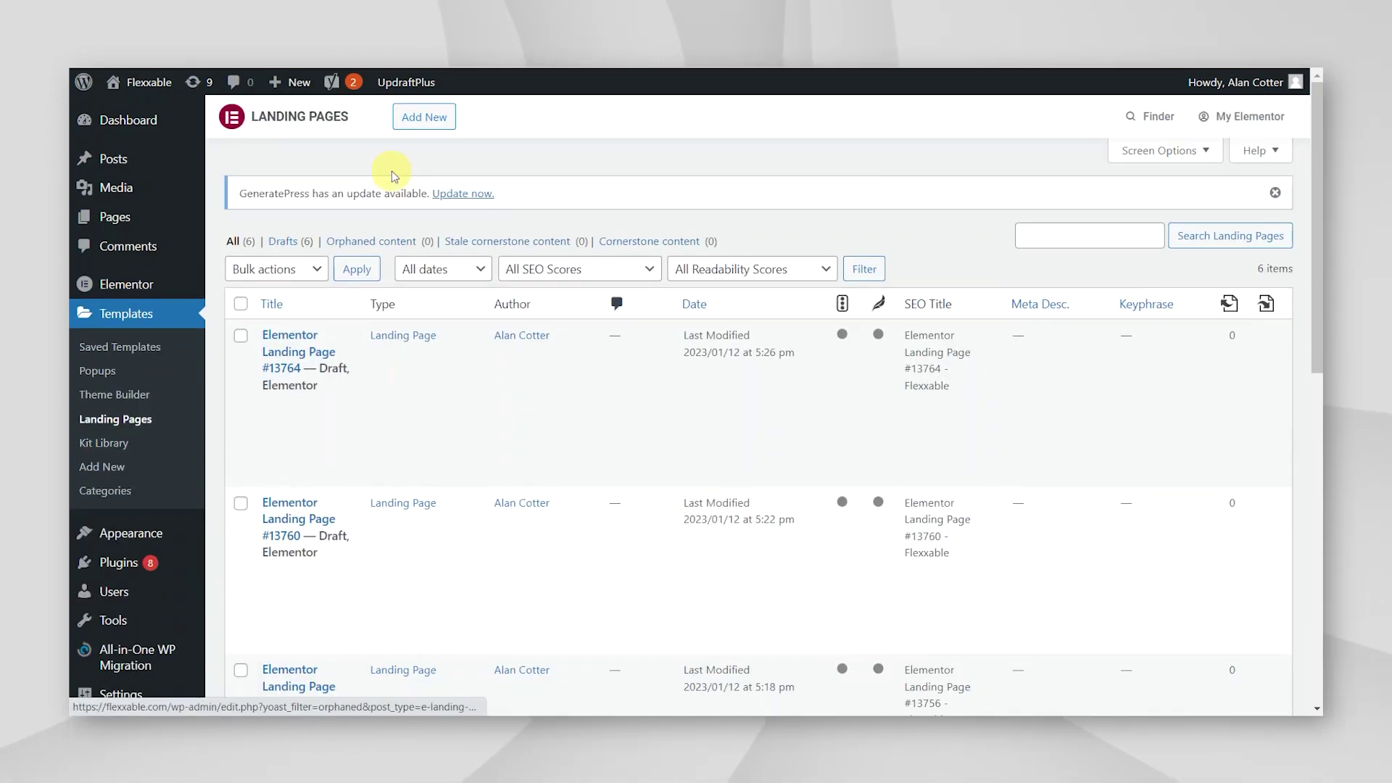
pyautogui.click(436, 121)
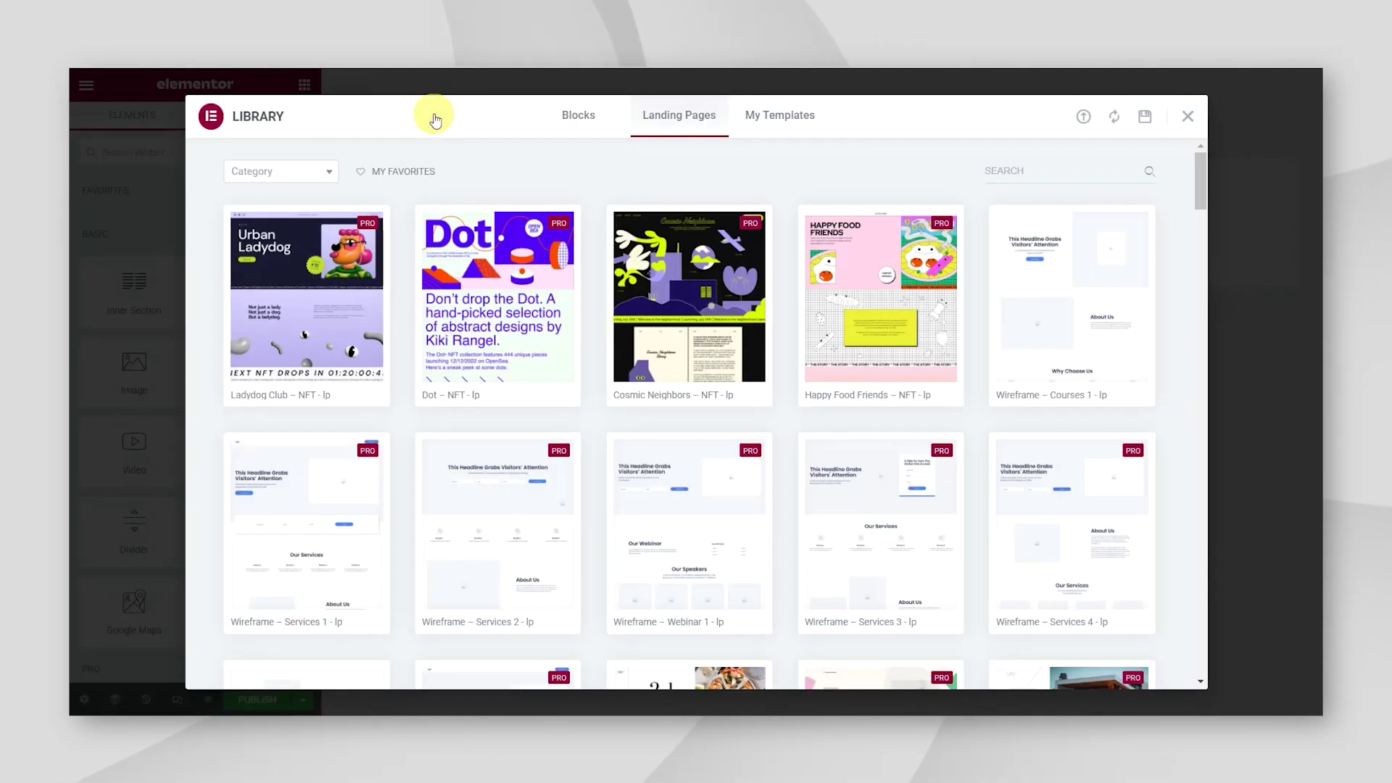
pyautogui.scroll(-1, 758, 423)
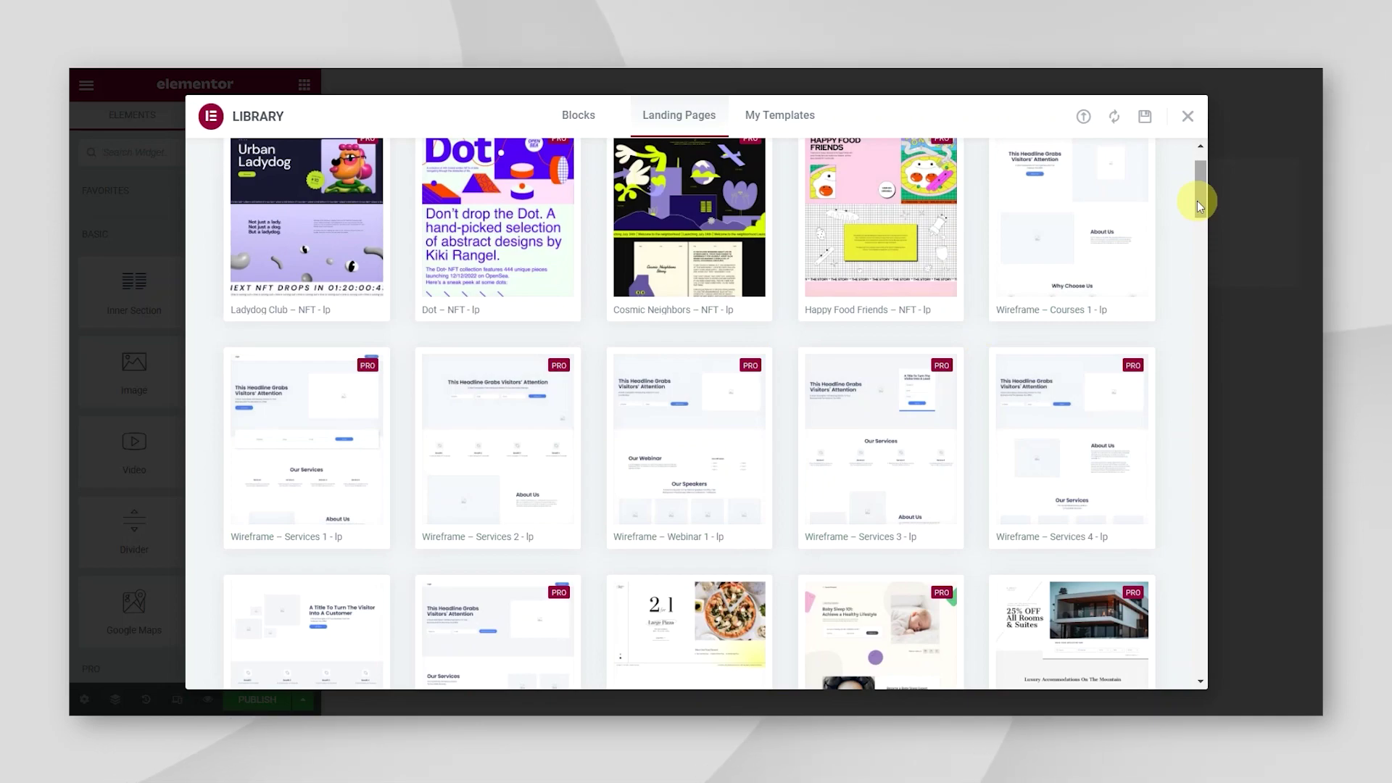
pyautogui.scroll(-3, 1168, 290)
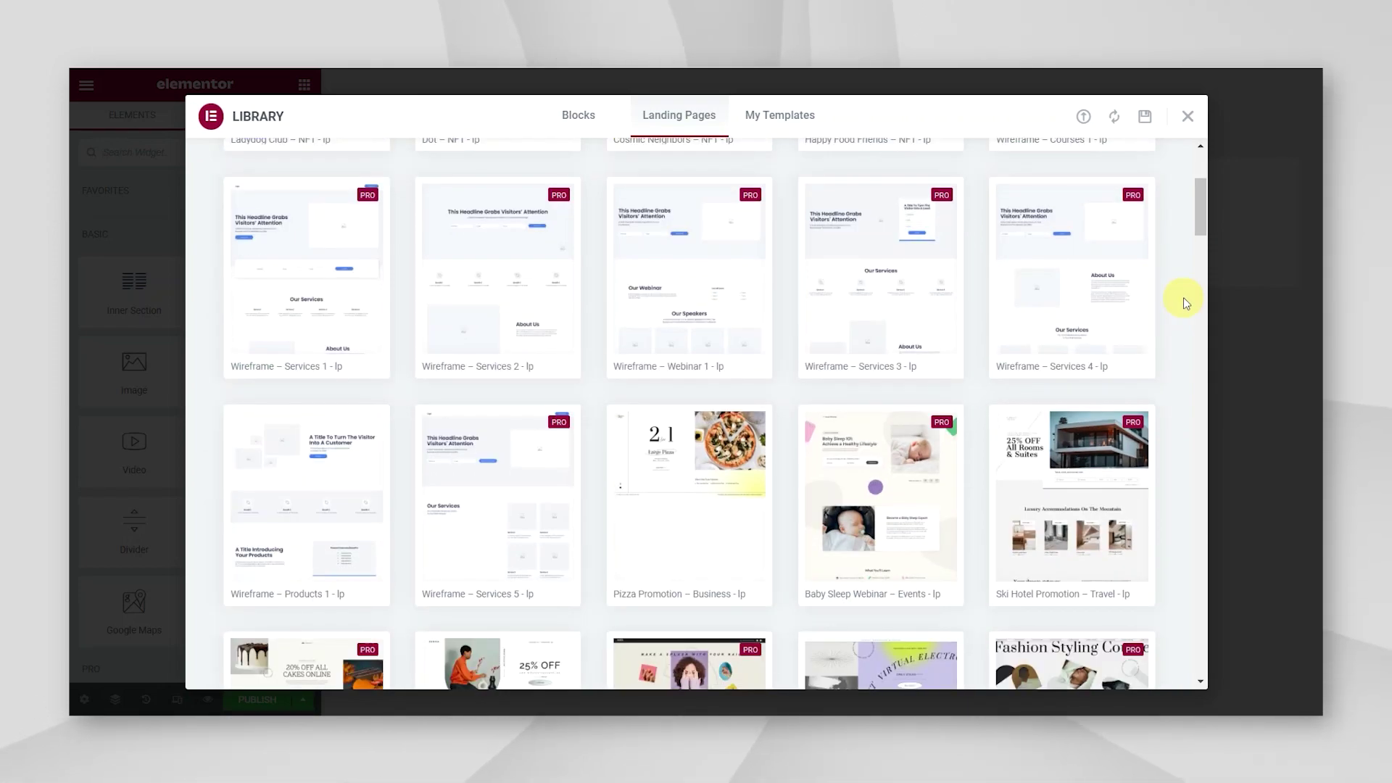
pyautogui.scroll(-10, 1183, 303)
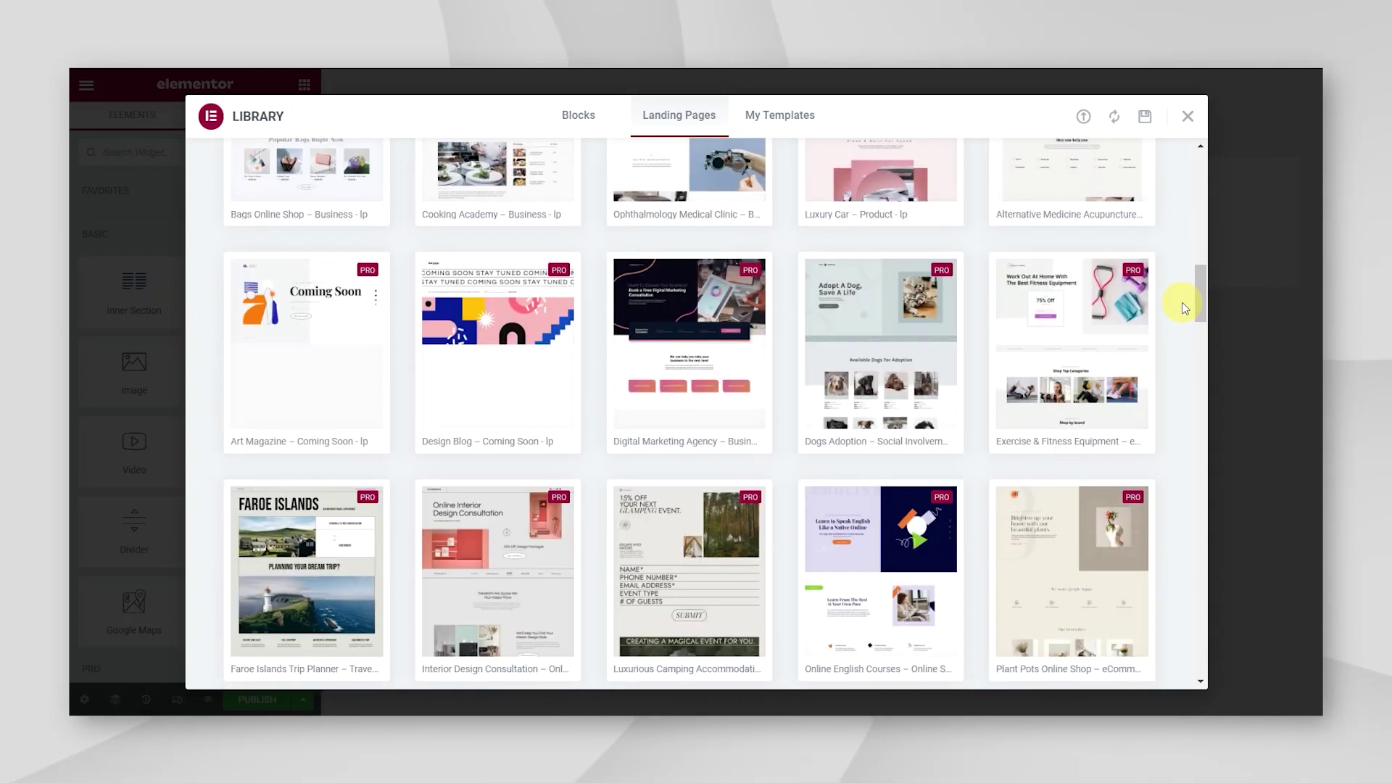
pyautogui.scroll(-12, 1184, 307)
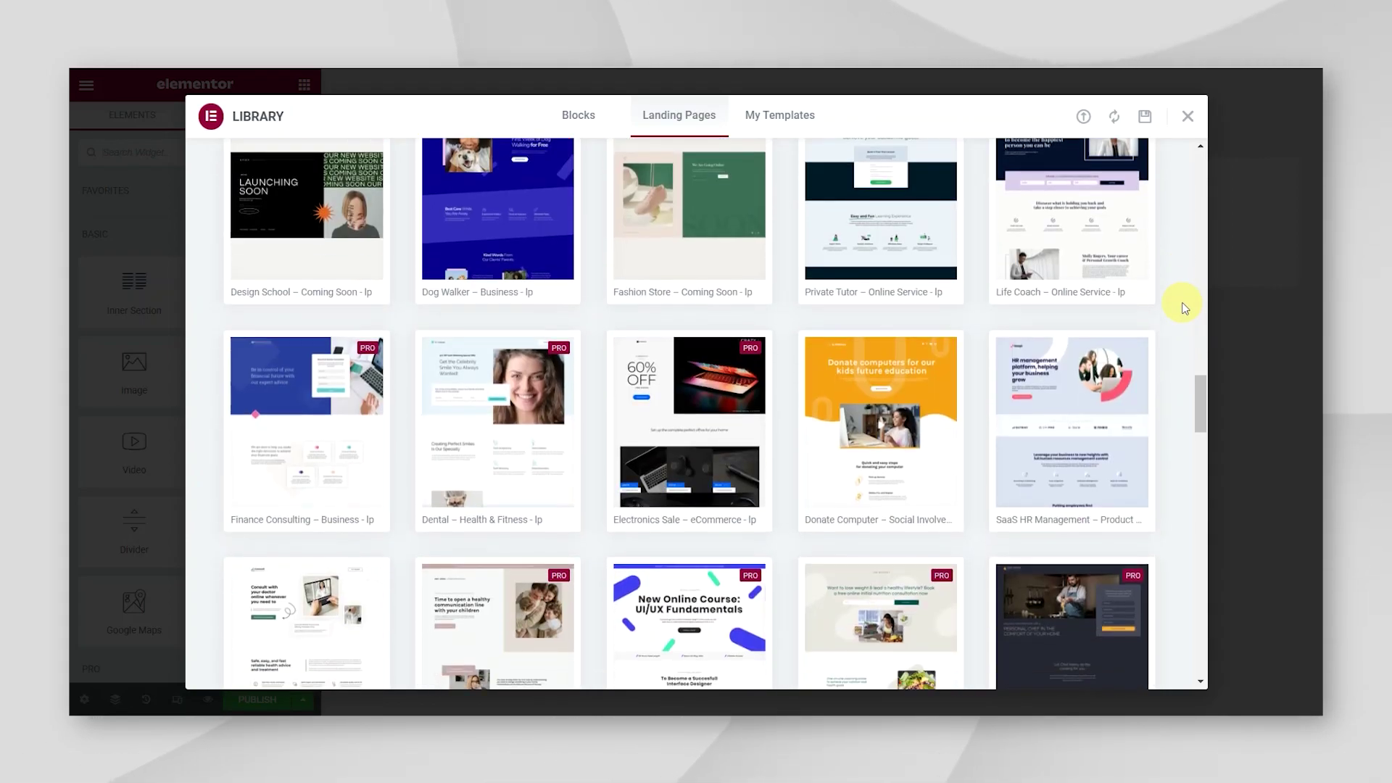
pyautogui.scroll(-10, 1184, 308)
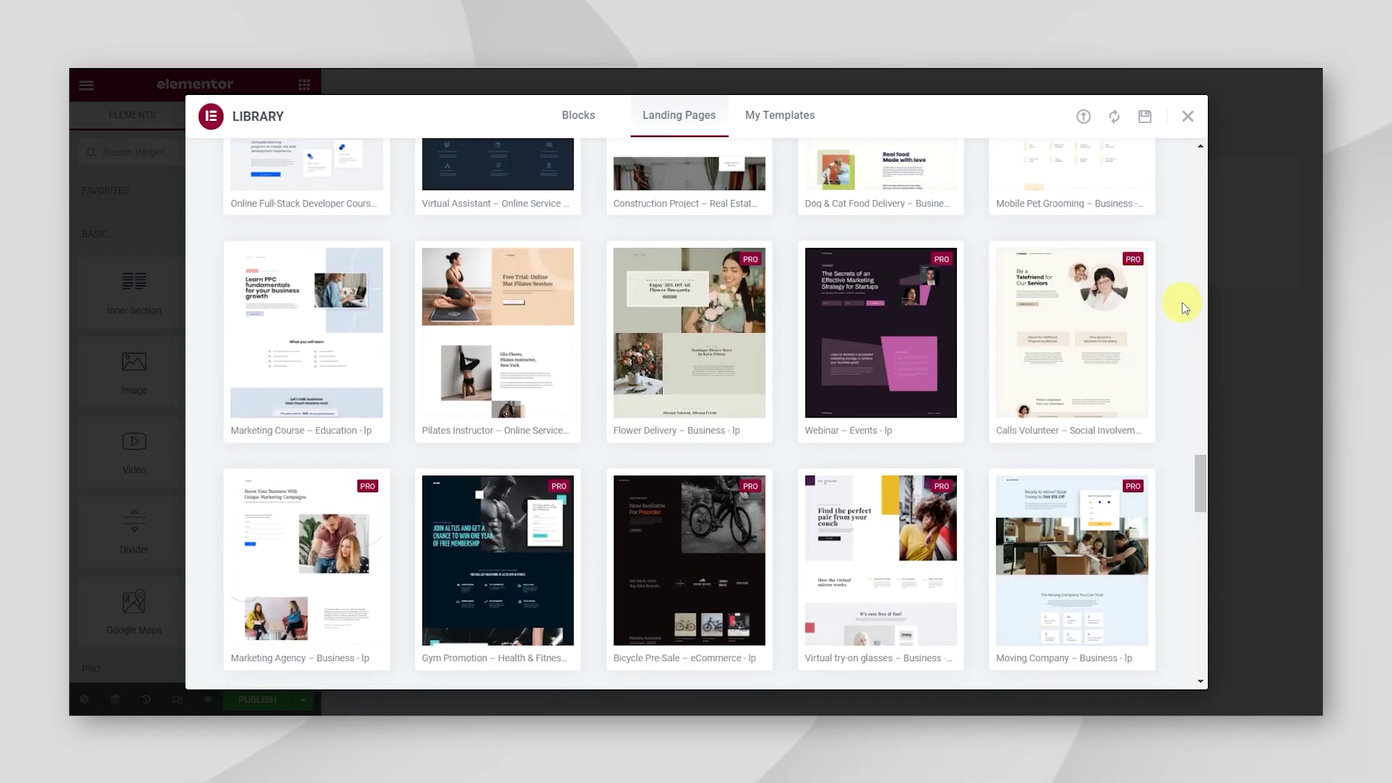
pyautogui.scroll(10, 1184, 307)
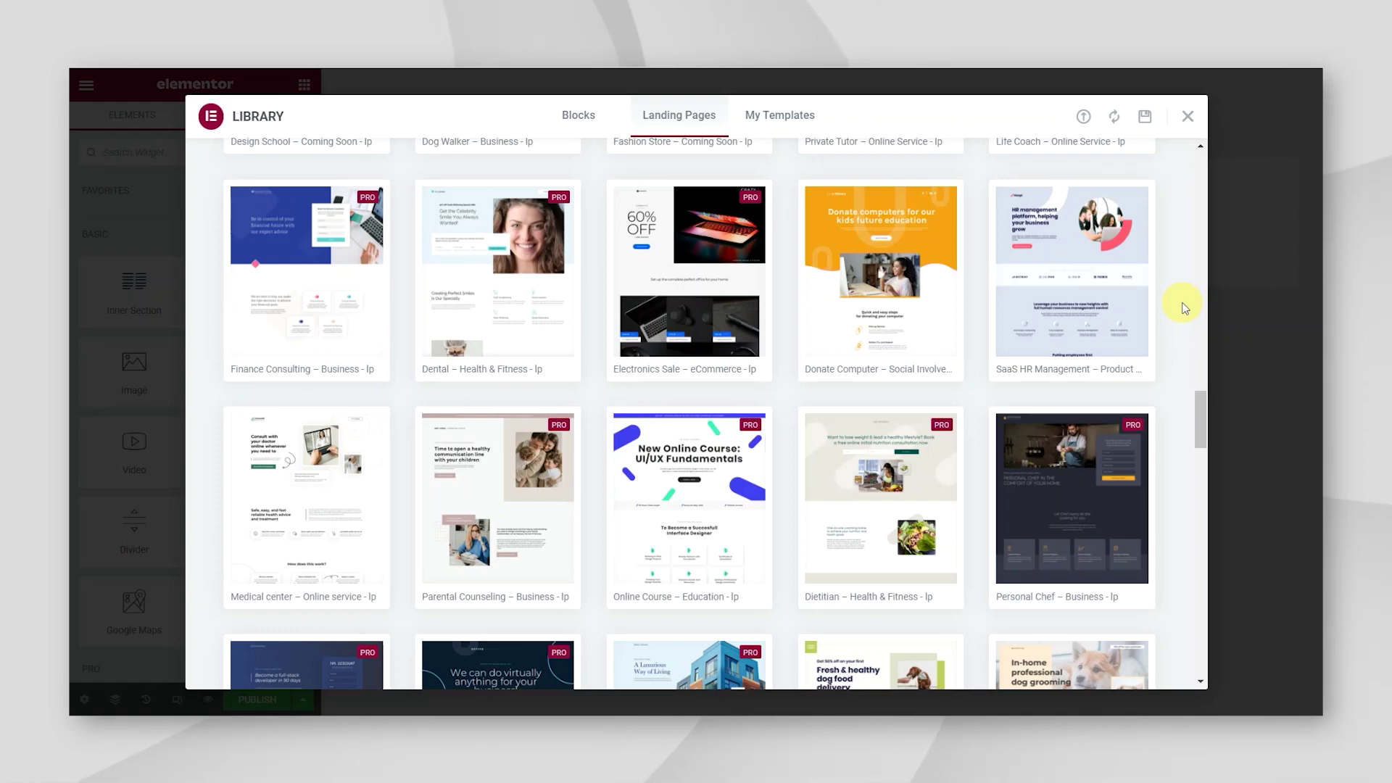
# - Preview the Donate Computer landing page template and look through its sections
pyautogui.click(881, 279)
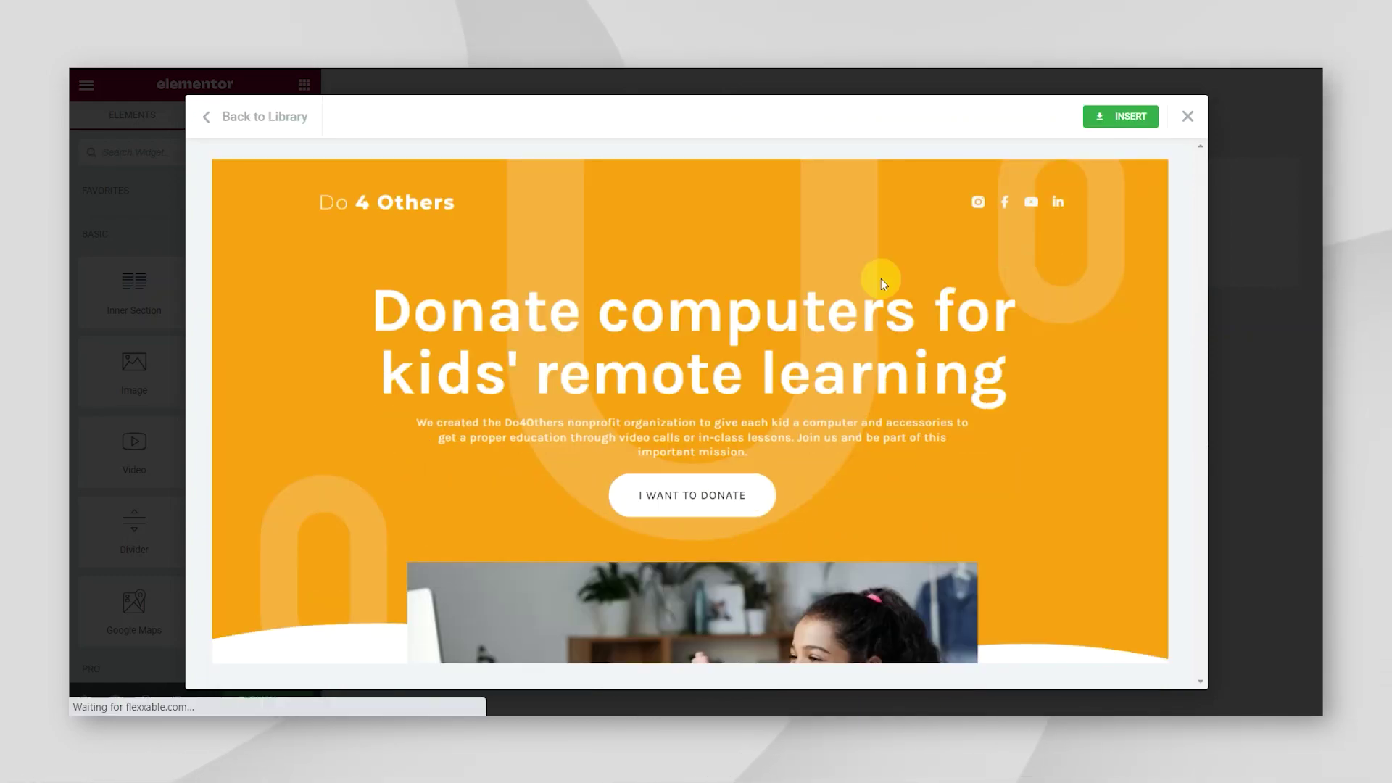
pyautogui.scroll(-10, 691, 404)
pyautogui.scroll(10, 415, 458)
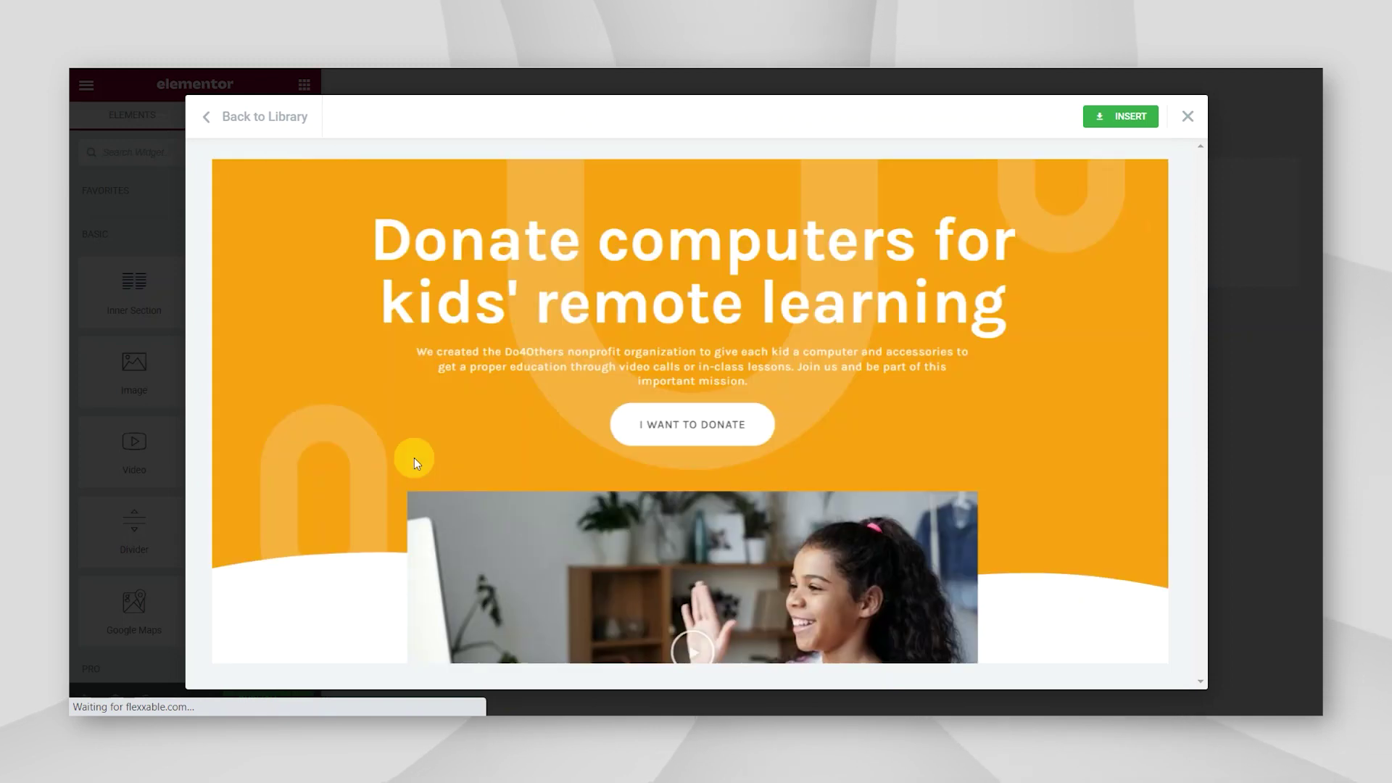
pyautogui.scroll(1, 415, 458)
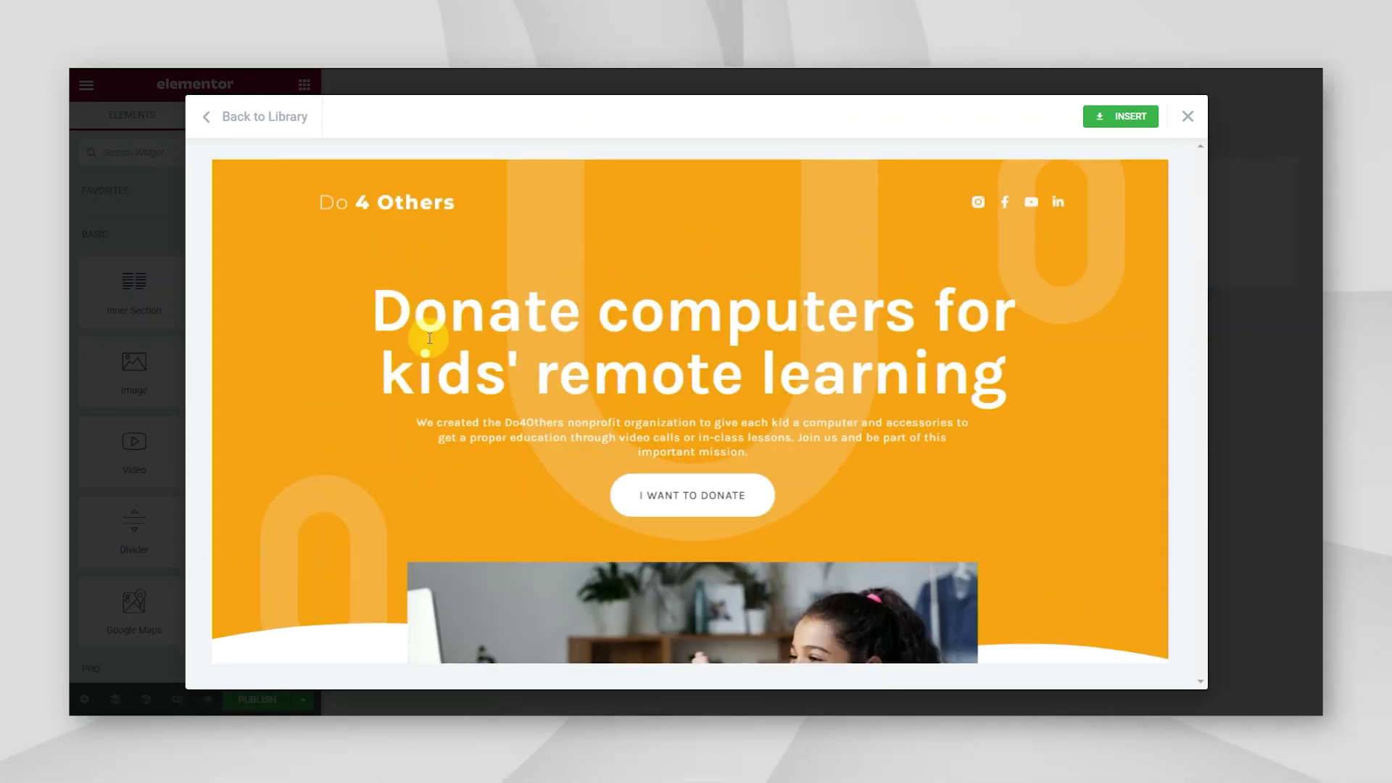
pyautogui.scroll(-15, 429, 337)
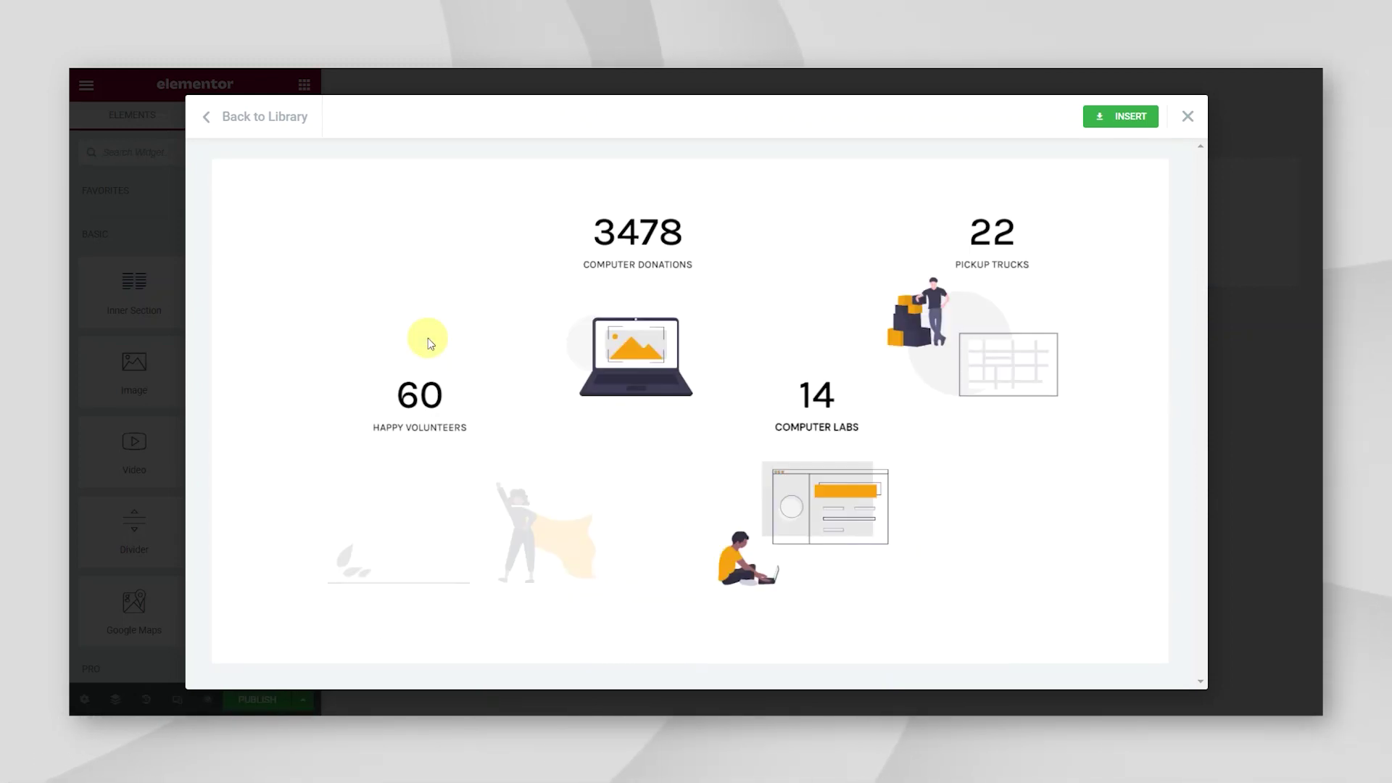
pyautogui.scroll(-6, 428, 338)
pyautogui.scroll(20, 513, 450)
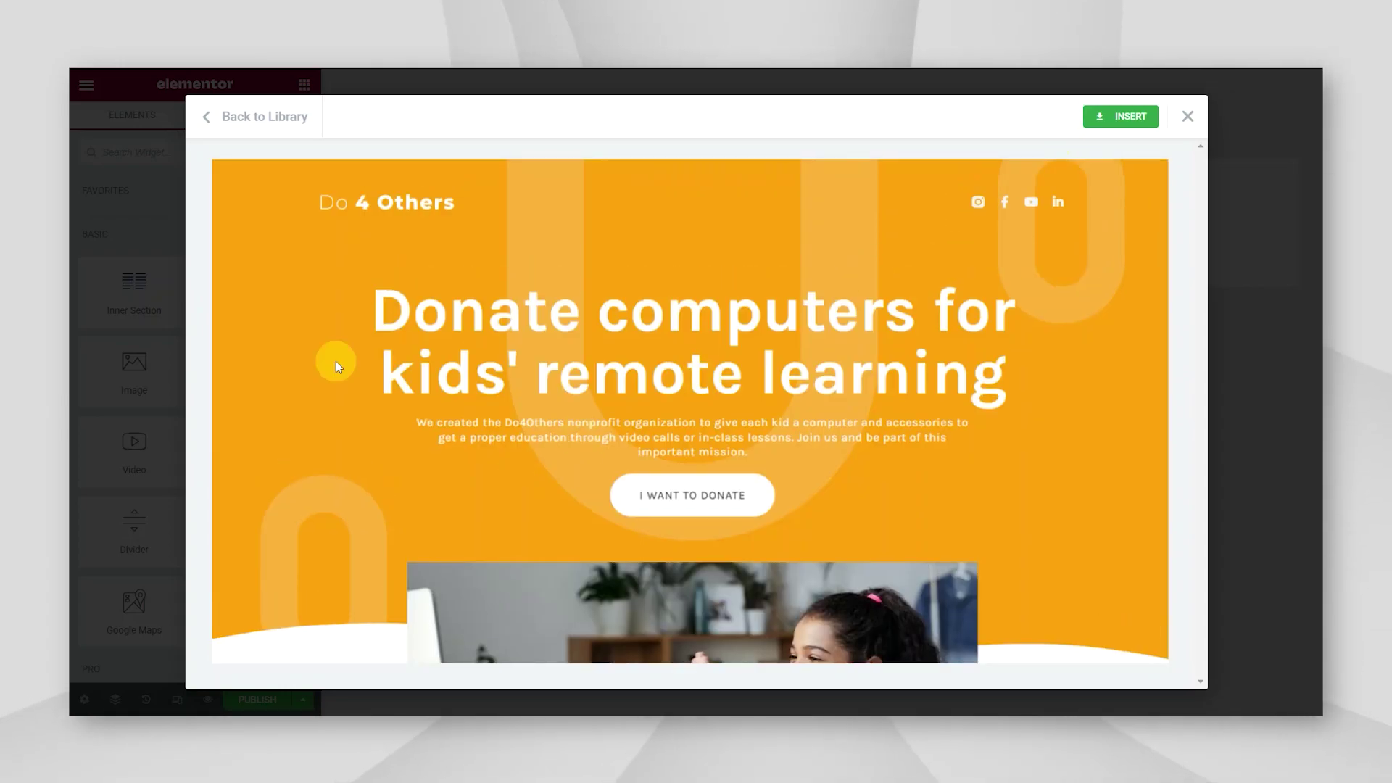
# - Insert the Do 4 Others template, collapse the side panel and review the inserted page
pyautogui.click(1122, 118)
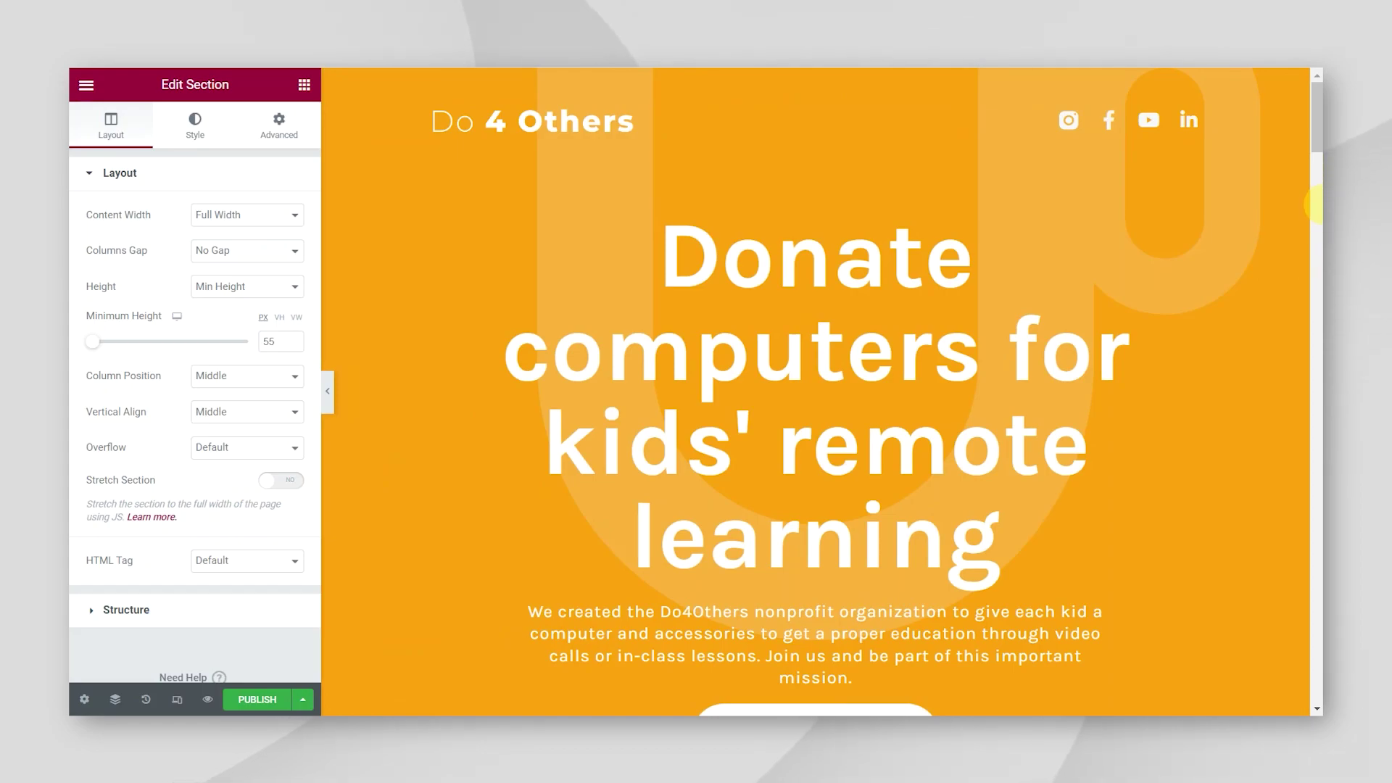
pyautogui.click(328, 392)
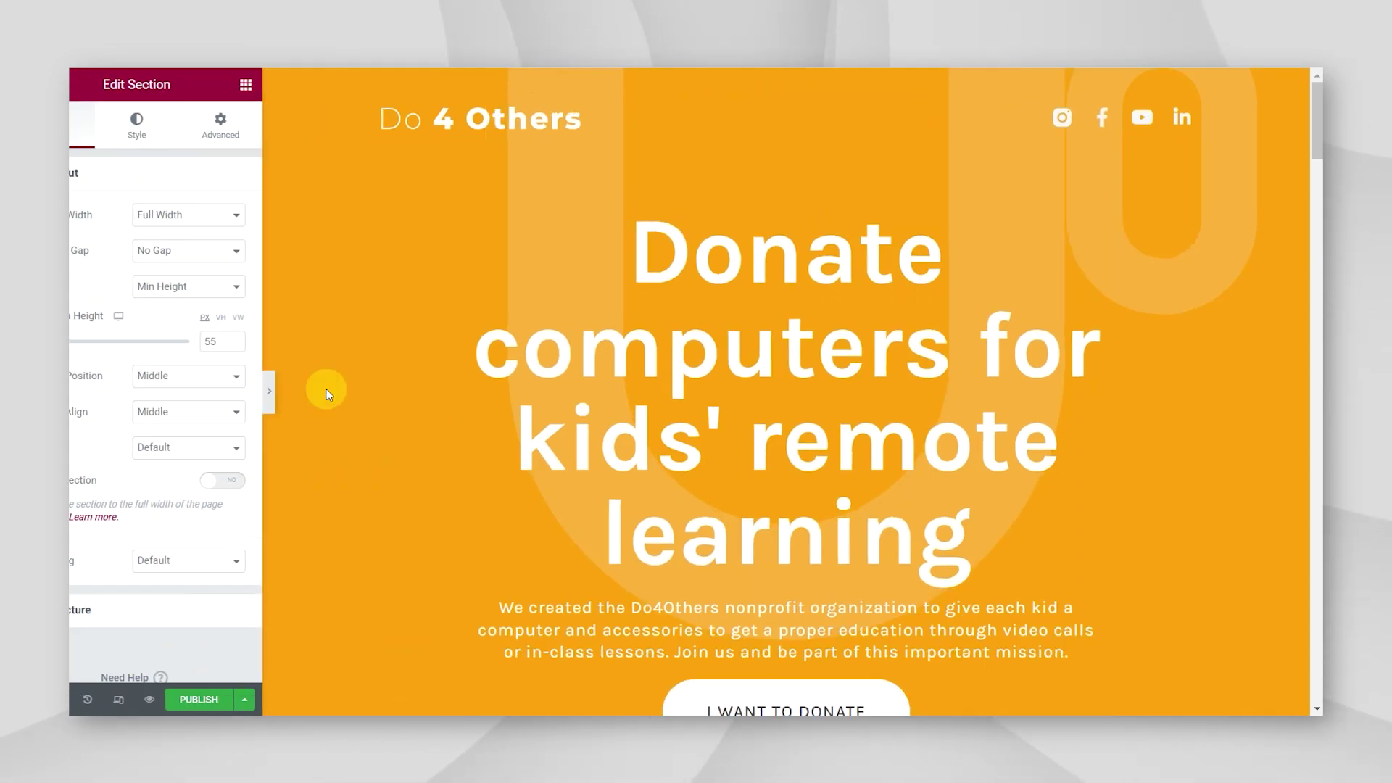
pyautogui.scroll(-5, 690, 326)
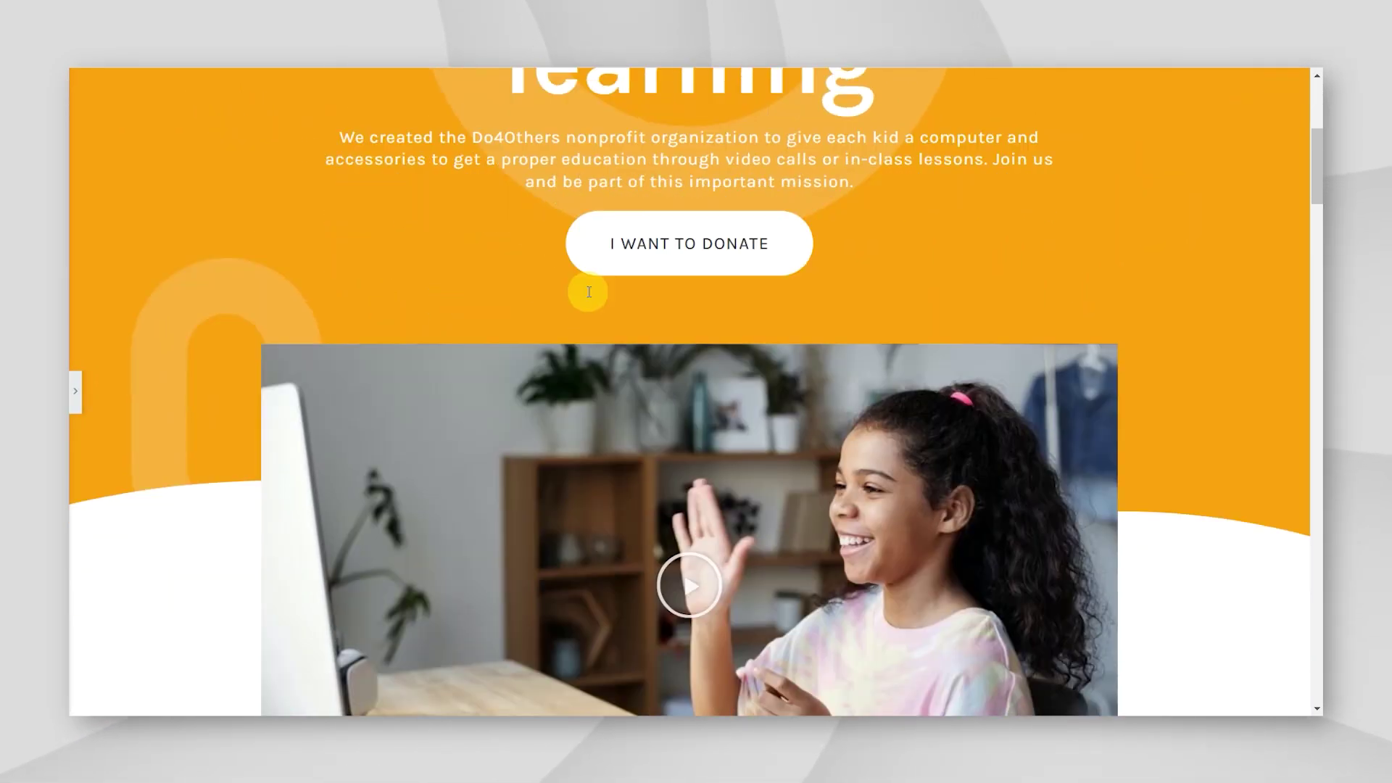
pyautogui.scroll(-15, 589, 292)
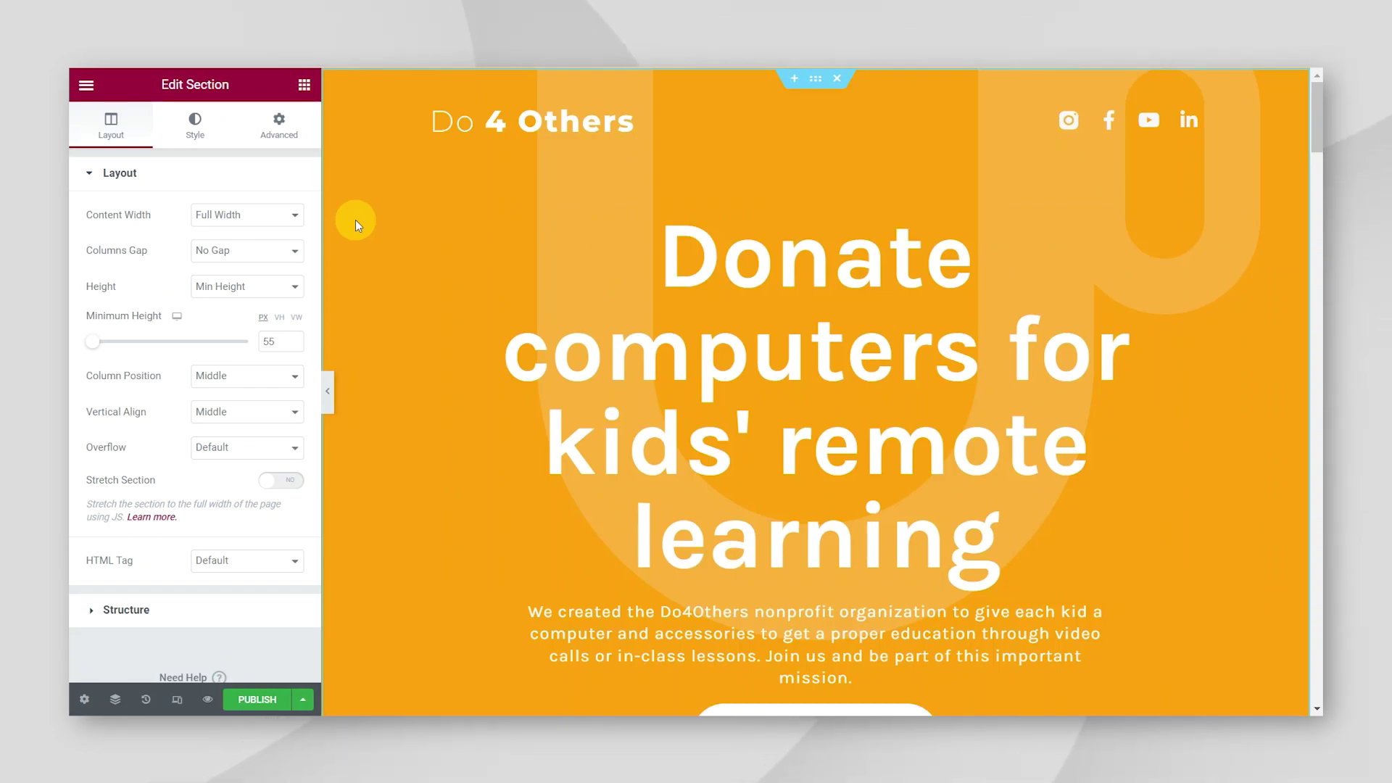
# - Swap the header logo for the Aunt Meg image from the Media Library
pyautogui.click(524, 124)
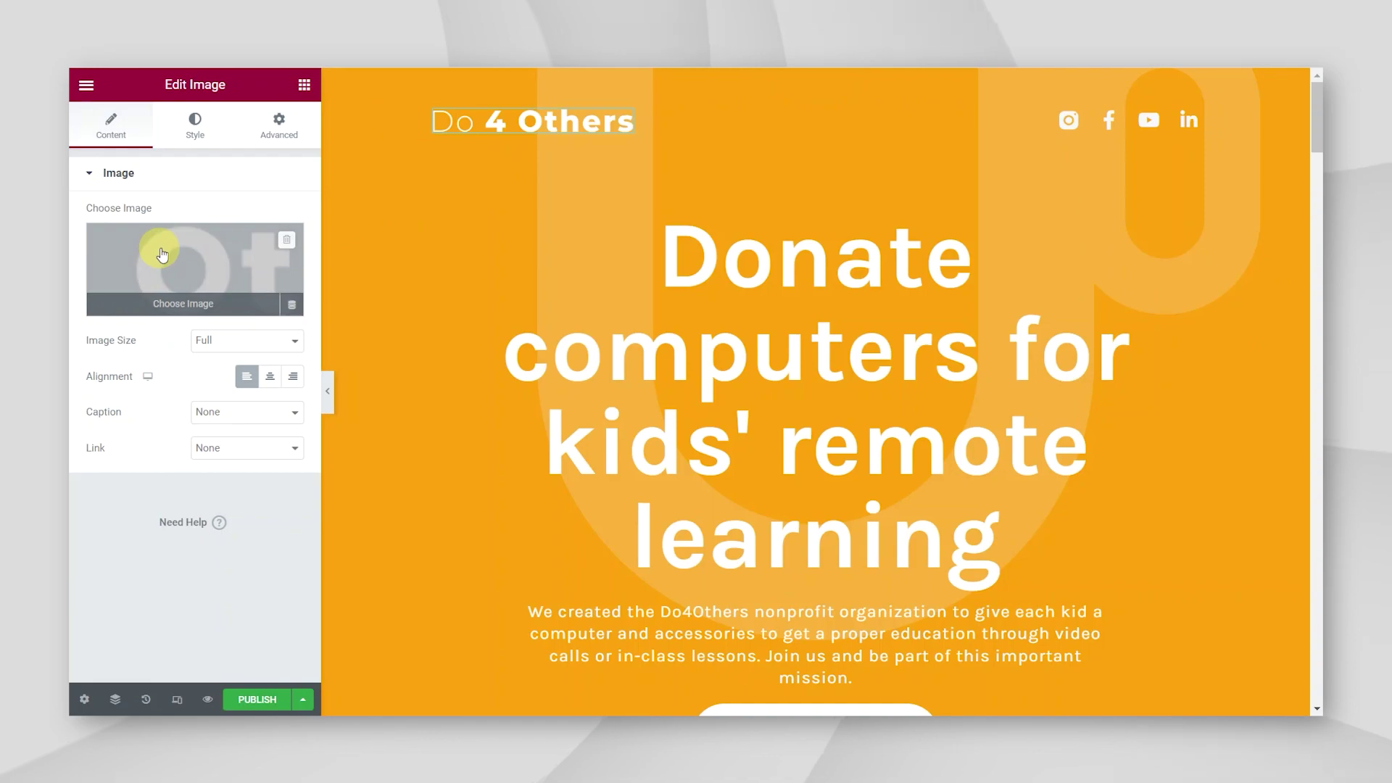
pyautogui.click(193, 302)
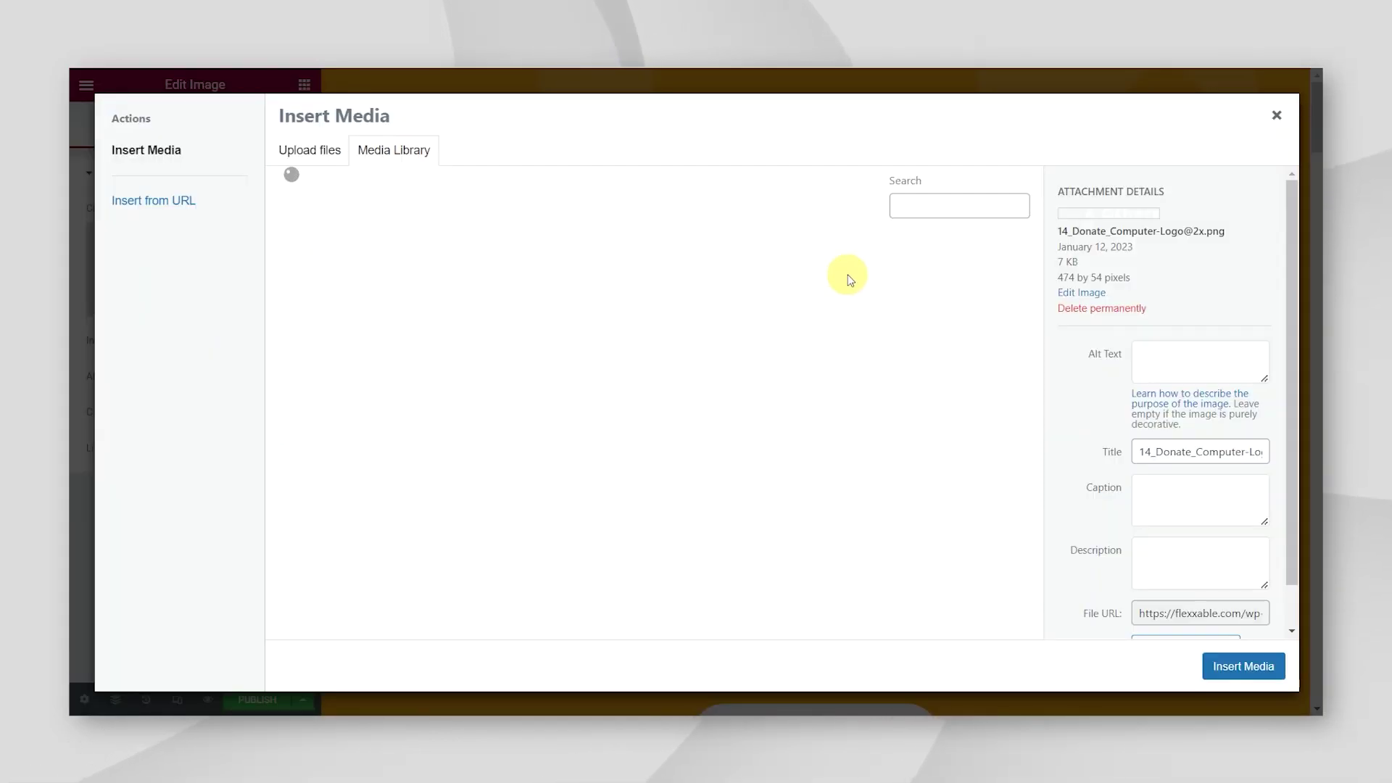
pyautogui.scroll(-20, 834, 312)
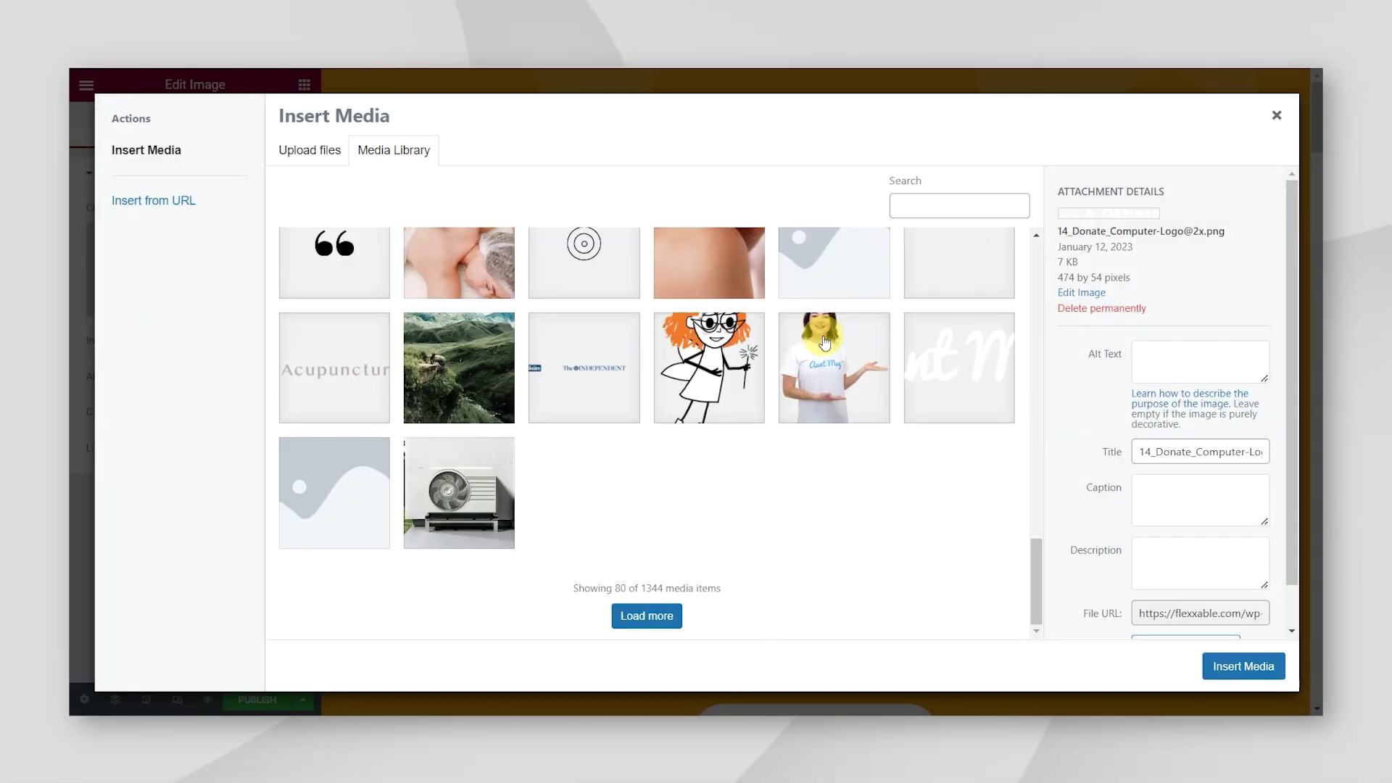
pyautogui.click(970, 349)
pyautogui.click(1244, 666)
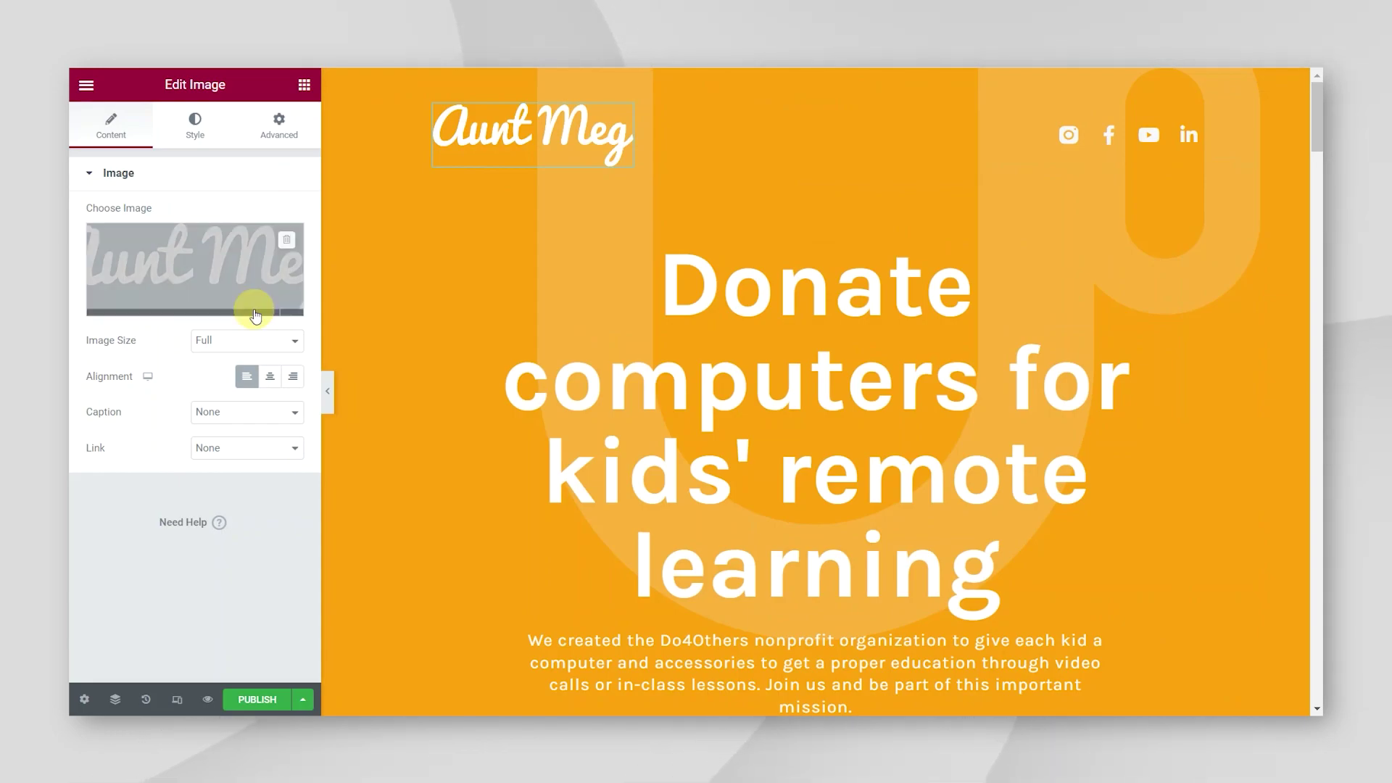
pyautogui.click(292, 306)
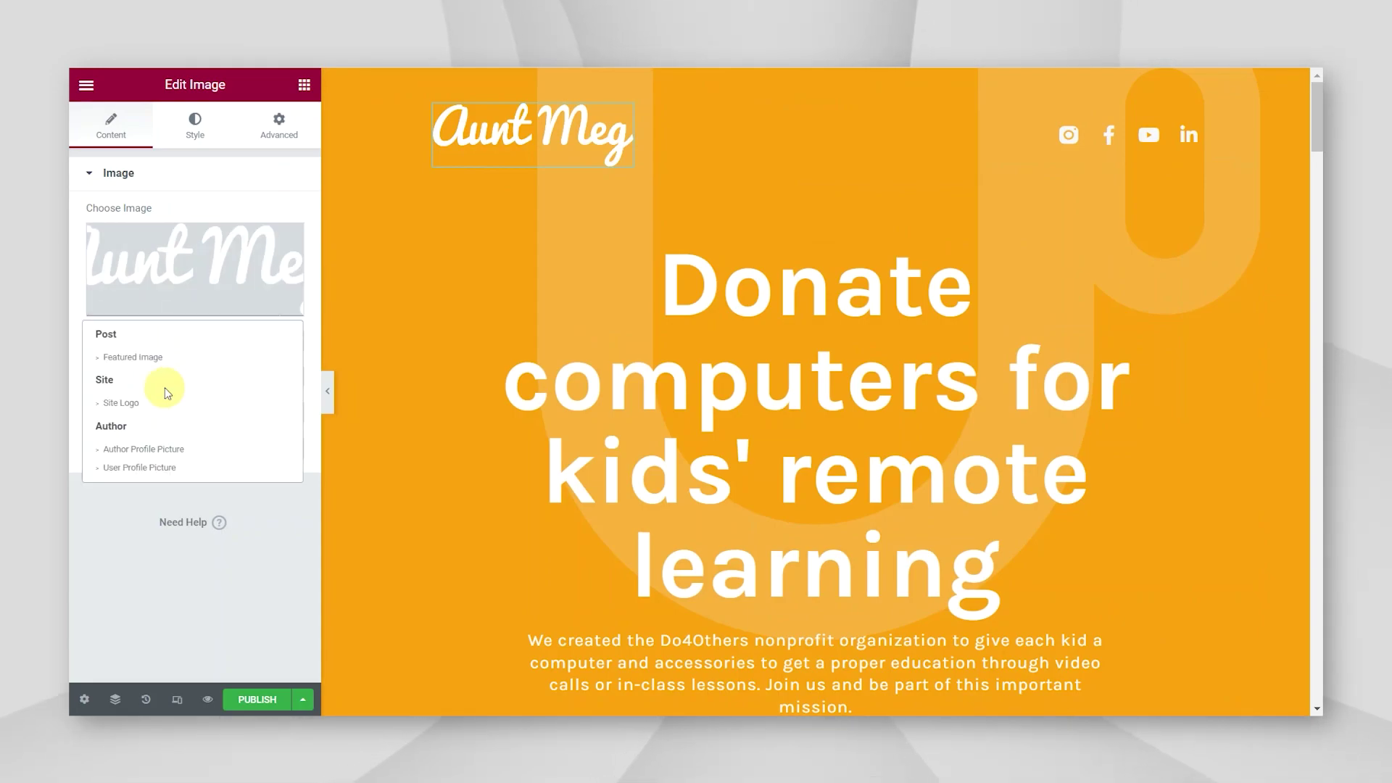
pyautogui.click(148, 399)
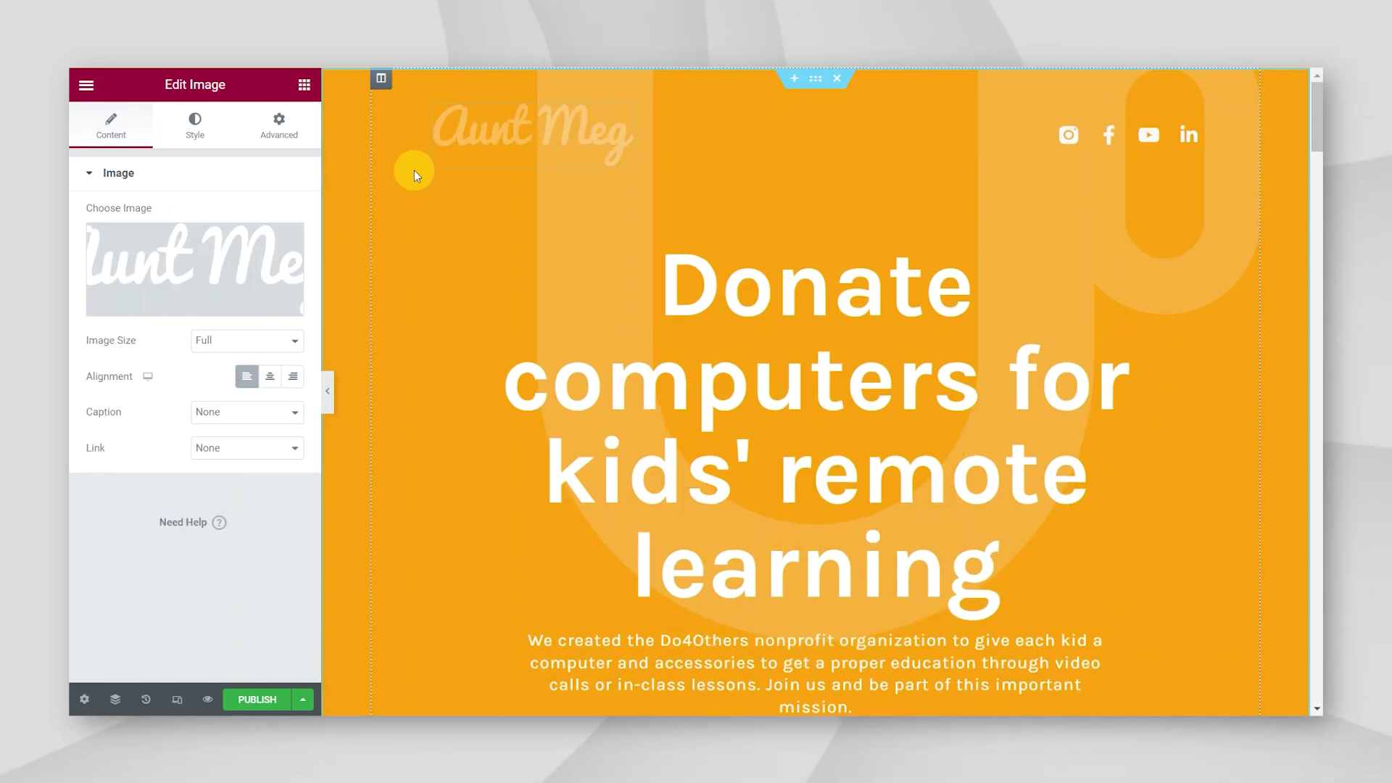
# - Delete the video section below the hero
pyautogui.scroll(-10, 398, 347)
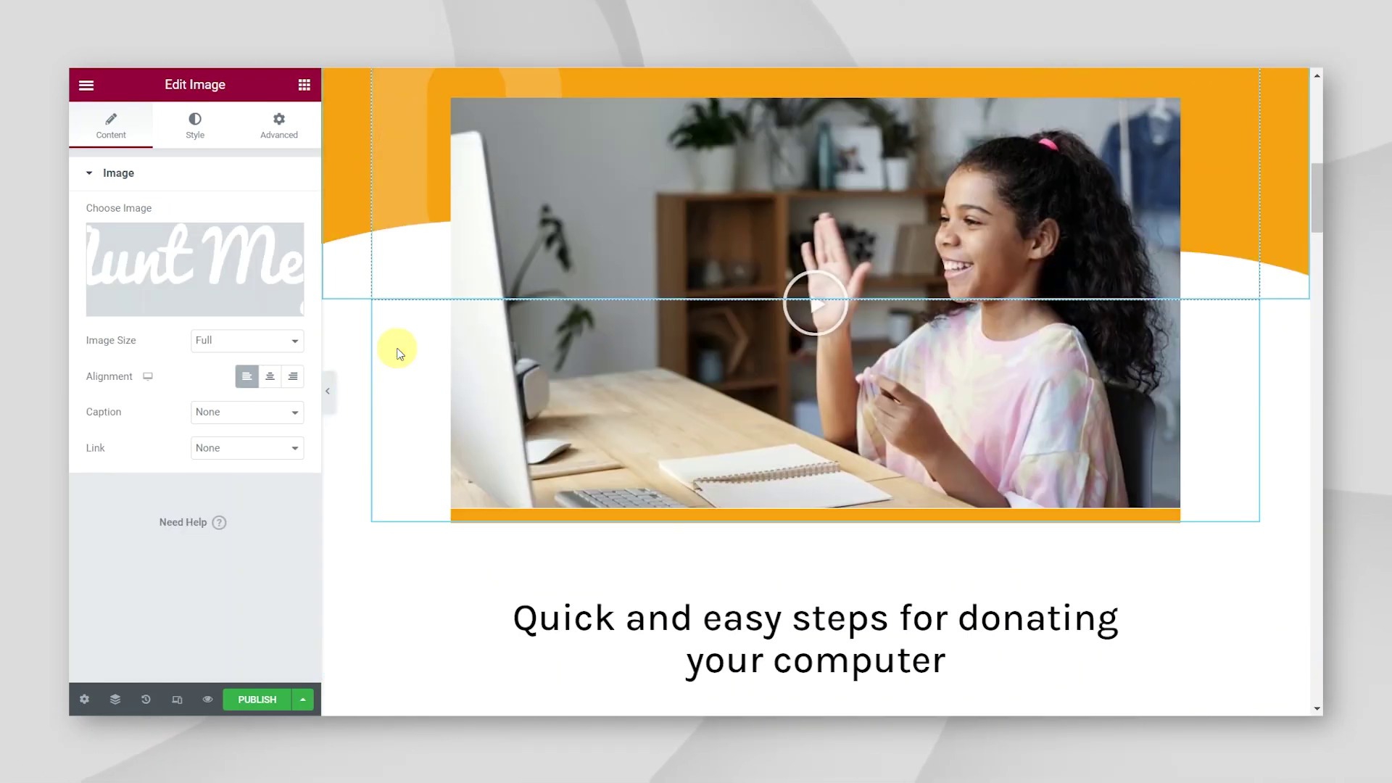
pyautogui.scroll(2, 1080, 305)
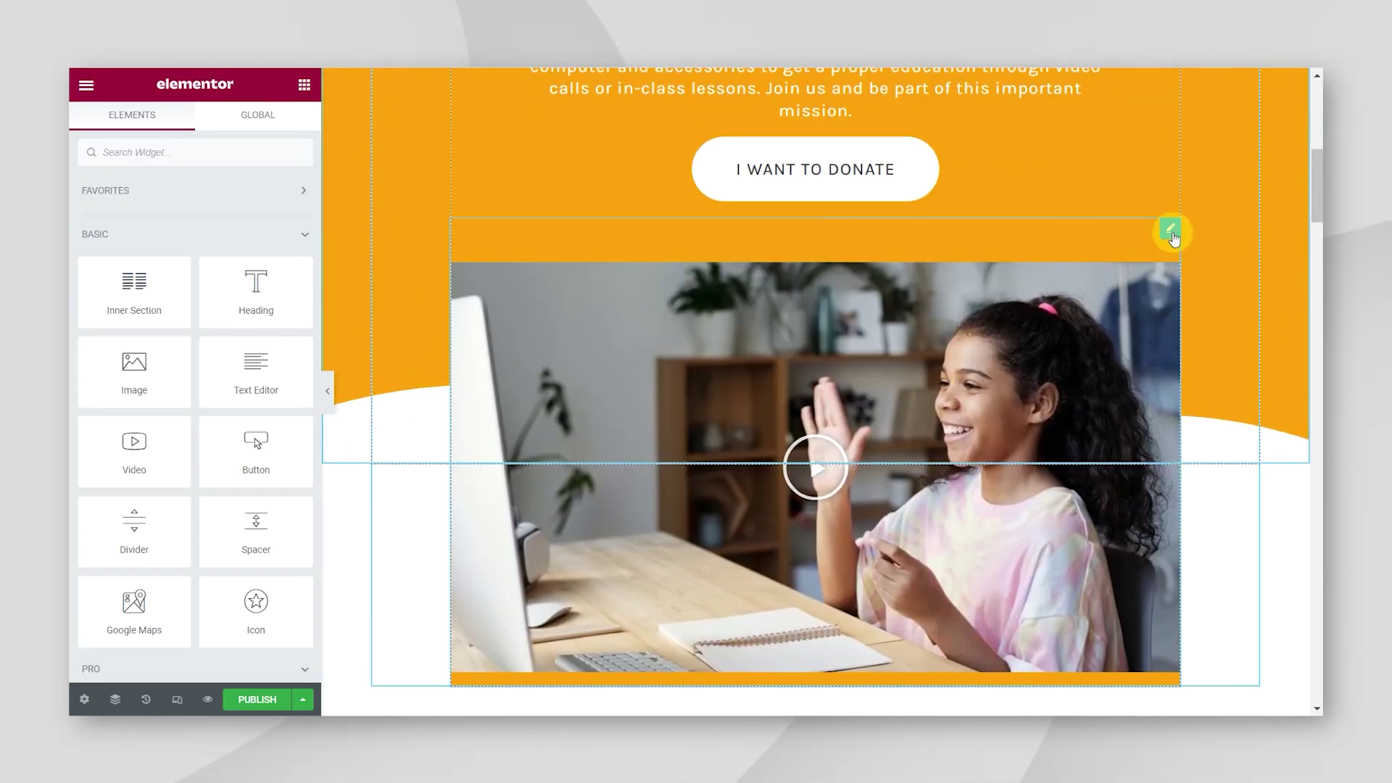
pyautogui.rightClick(1173, 237)
pyautogui.click(1208, 528)
pyautogui.scroll(3, 908, 430)
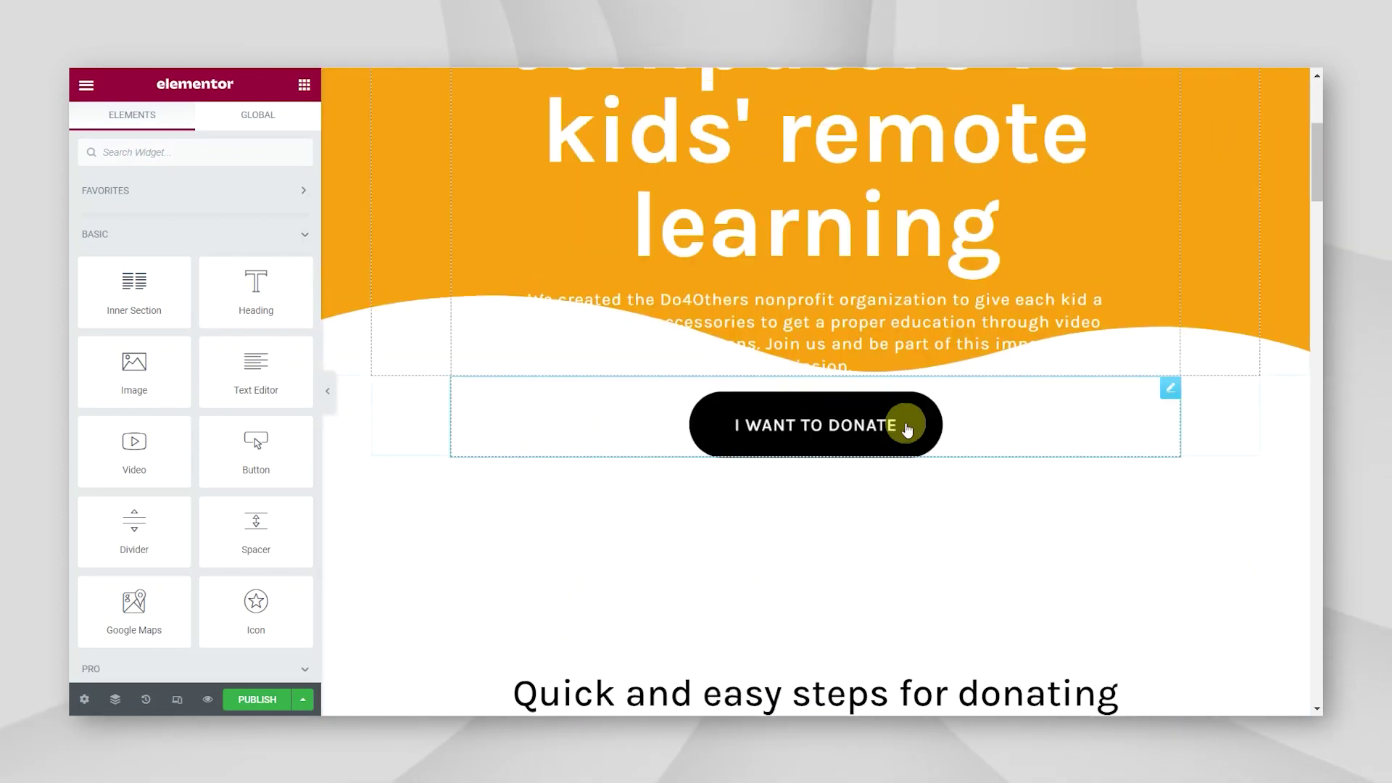
pyautogui.scroll(-2, 855, 398)
pyautogui.scroll(7, 774, 124)
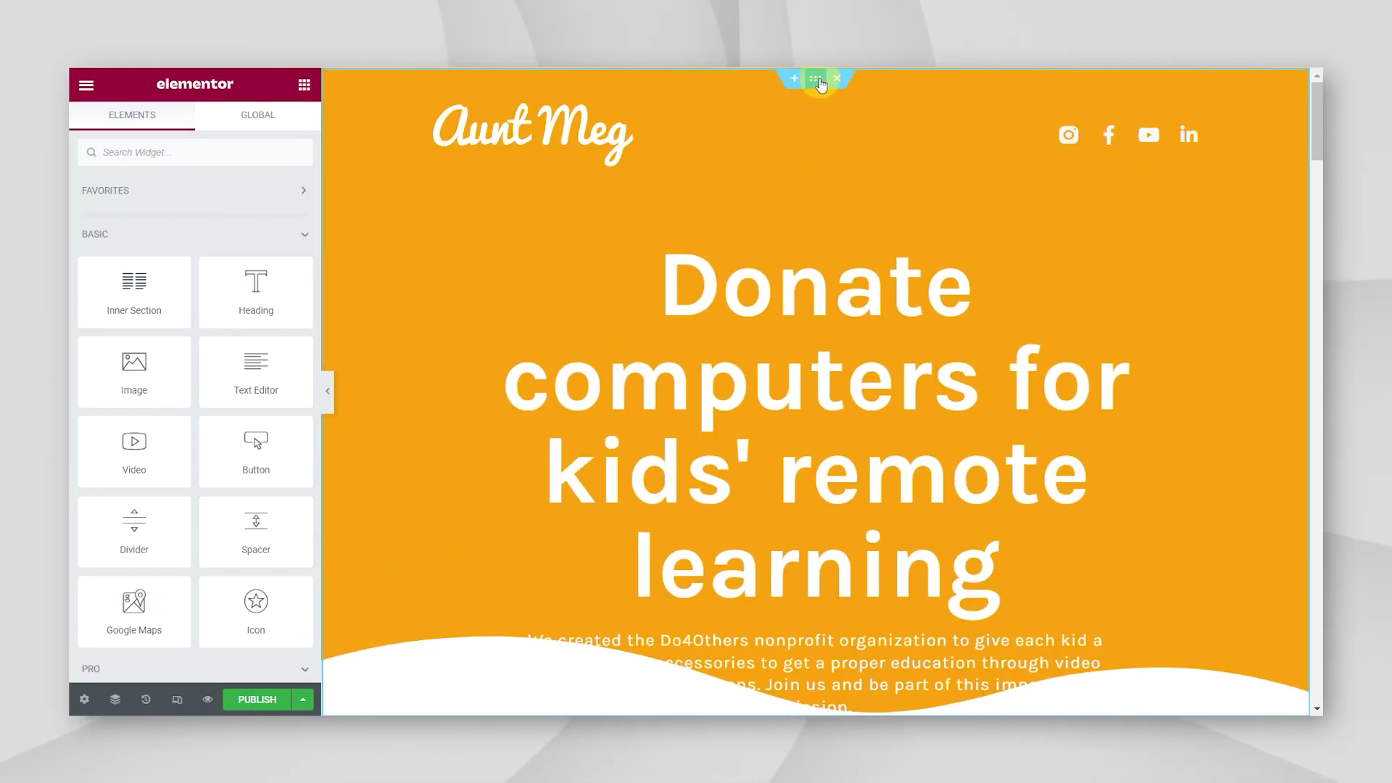
# - Set the hero section's minimum height to 953 px instead of 100 vh
pyautogui.click(817, 80)
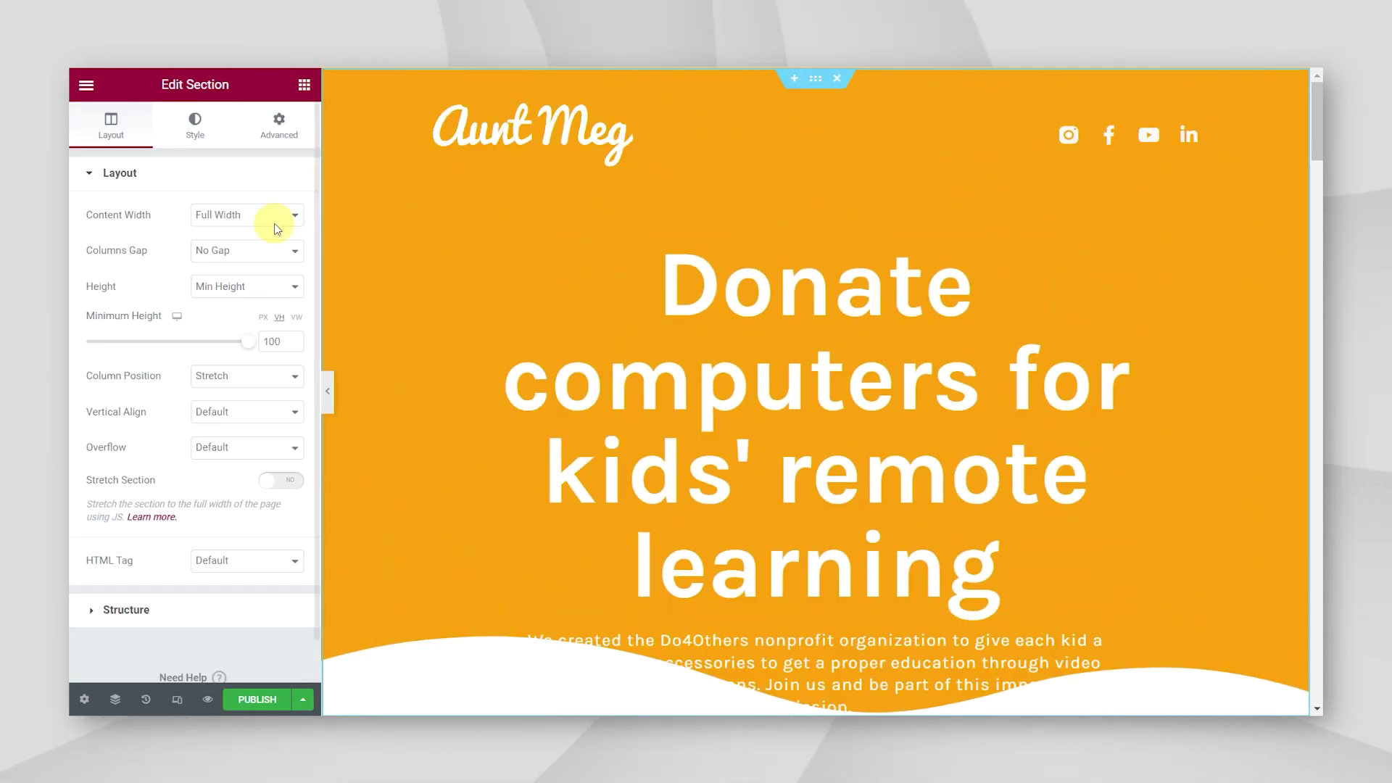
pyautogui.click(255, 127)
pyautogui.click(110, 126)
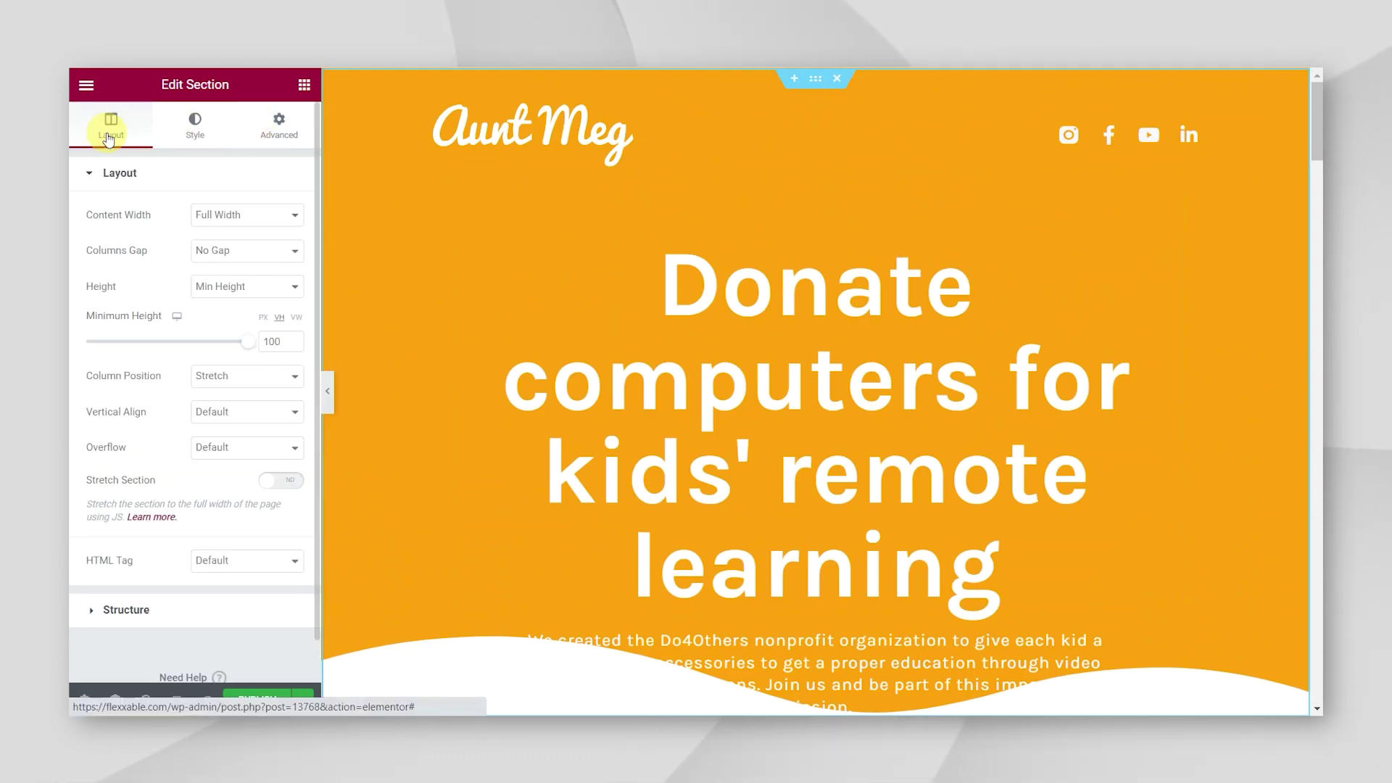
pyautogui.click(263, 318)
pyautogui.moveTo(129, 361); pyautogui.dragTo(193, 355)
pyautogui.scroll(-5, 724, 346)
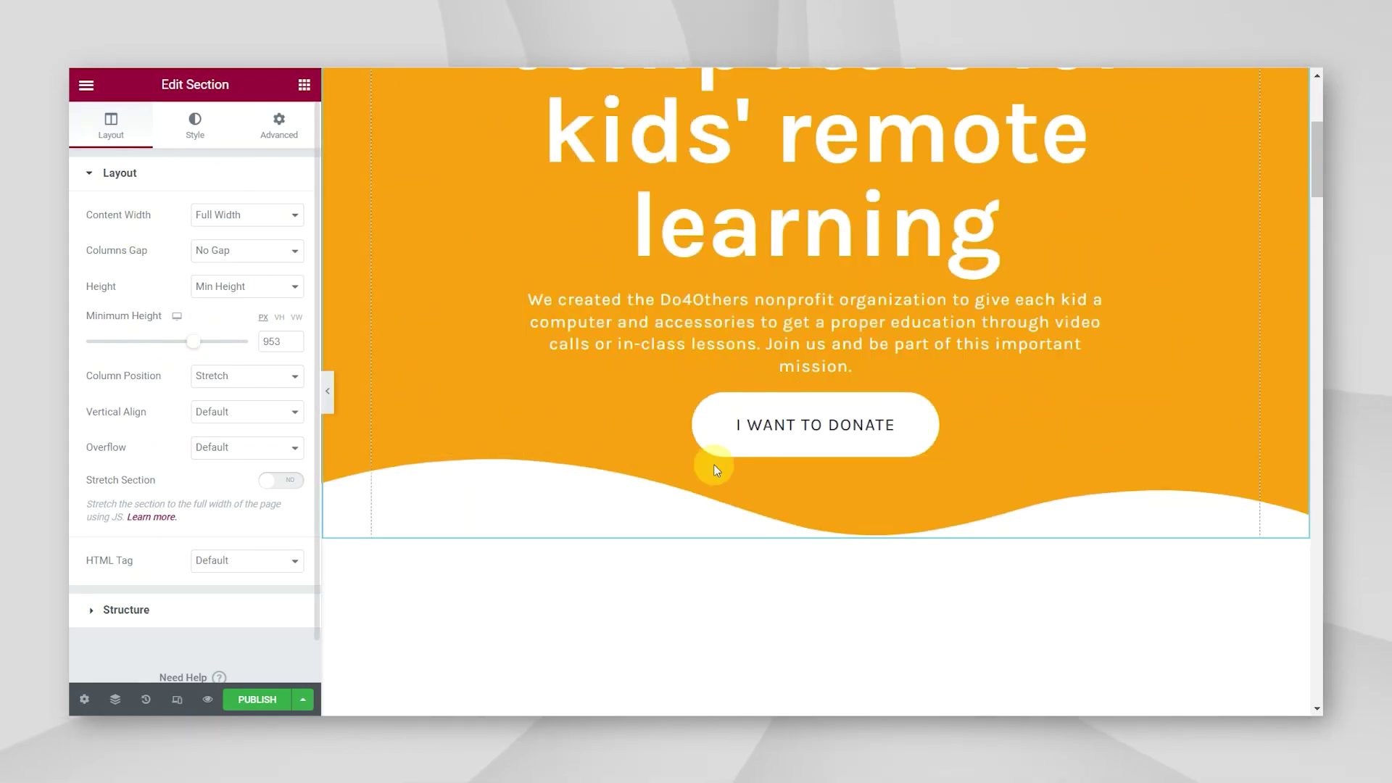
pyautogui.scroll(-4, 711, 466)
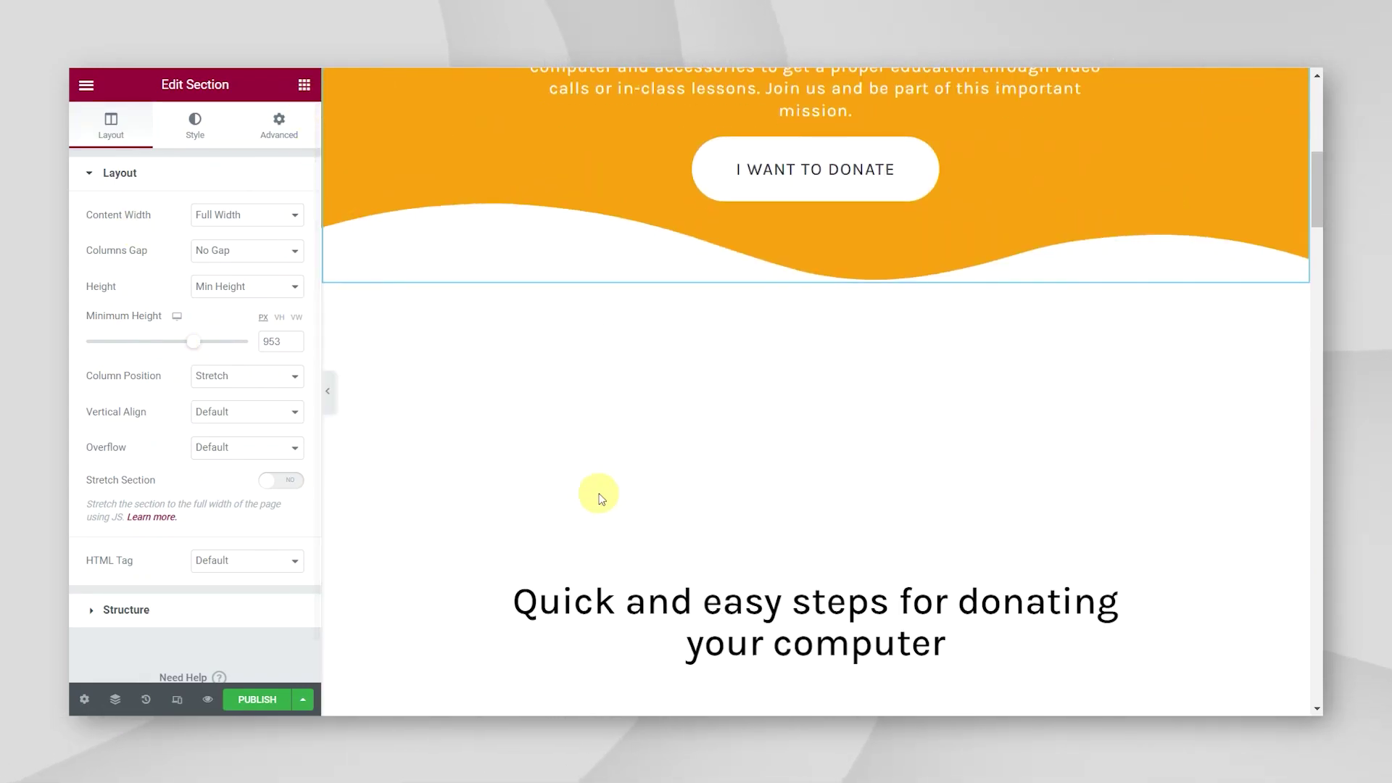
# - Duplicate the 'Quick and easy steps' donation section
pyautogui.rightClick(817, 585)
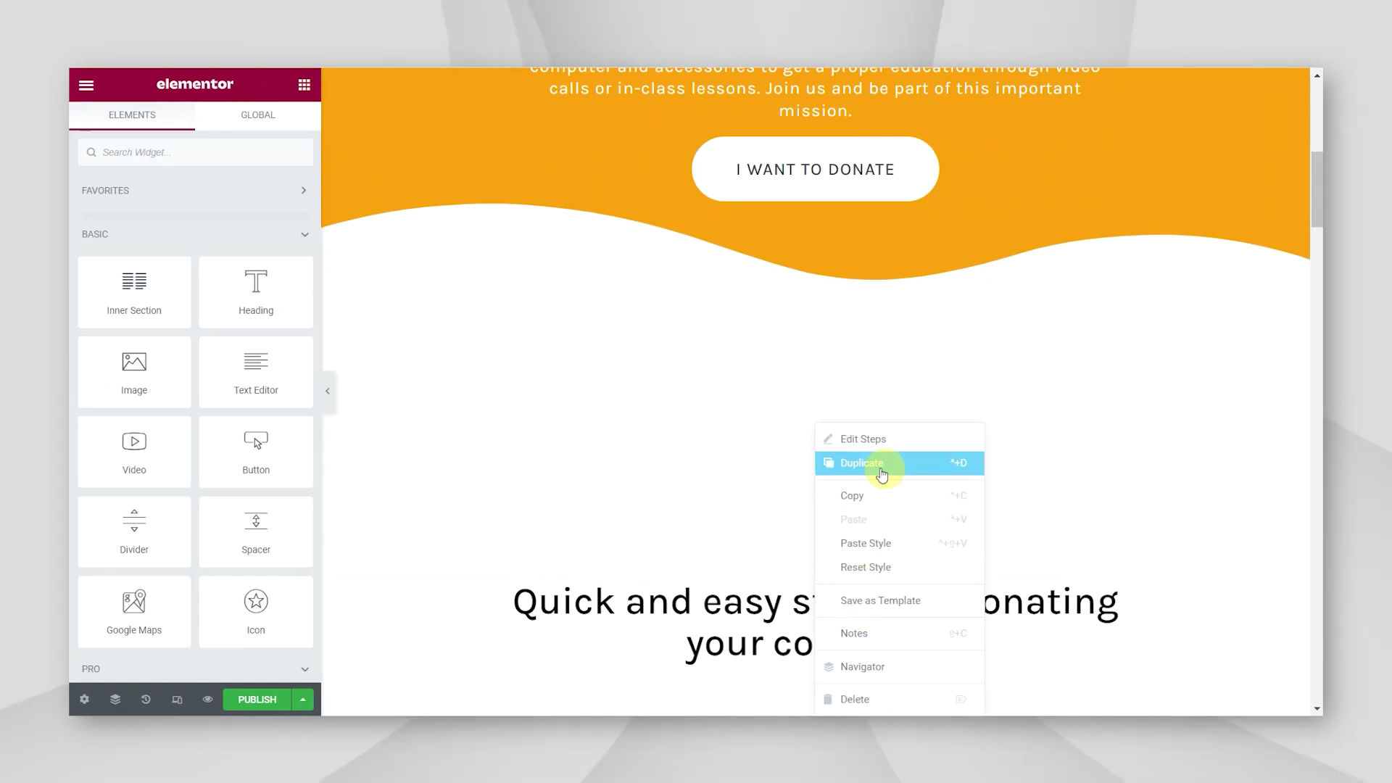
pyautogui.click(883, 472)
pyautogui.click(885, 450)
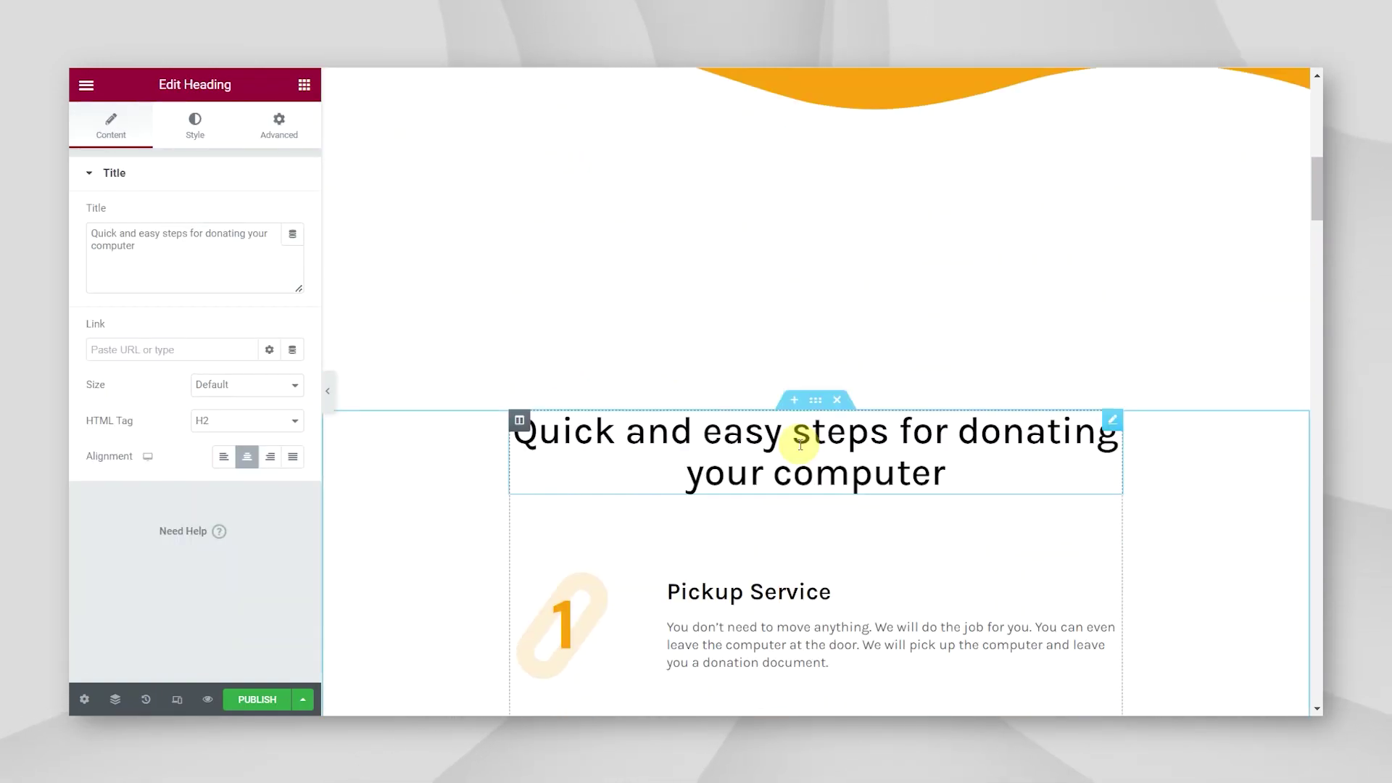
pyautogui.scroll(-15, 746, 437)
pyautogui.scroll(10, 765, 468)
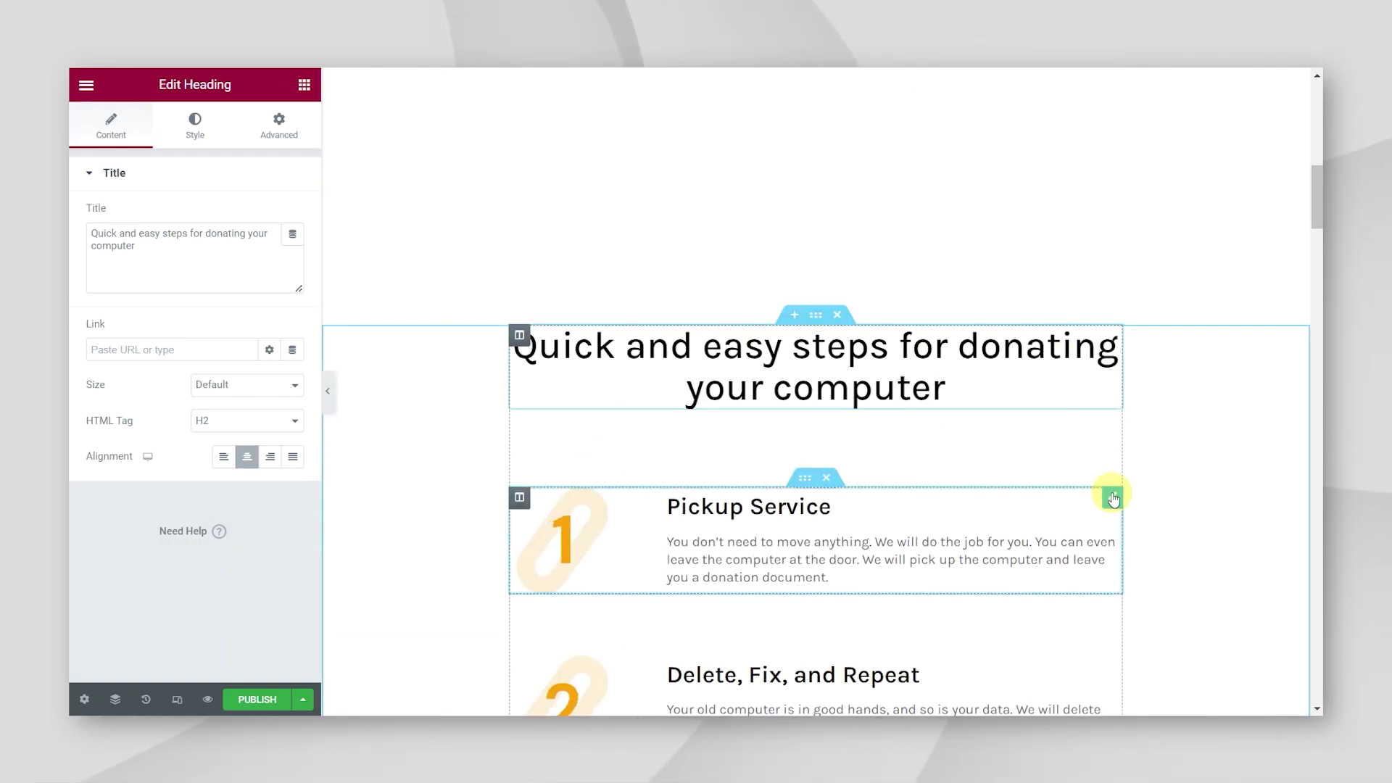
# - Delete the copy's three step boxes and its I WANT TO DONATE button, keeping only the heading
pyautogui.rightClick(1111, 498)
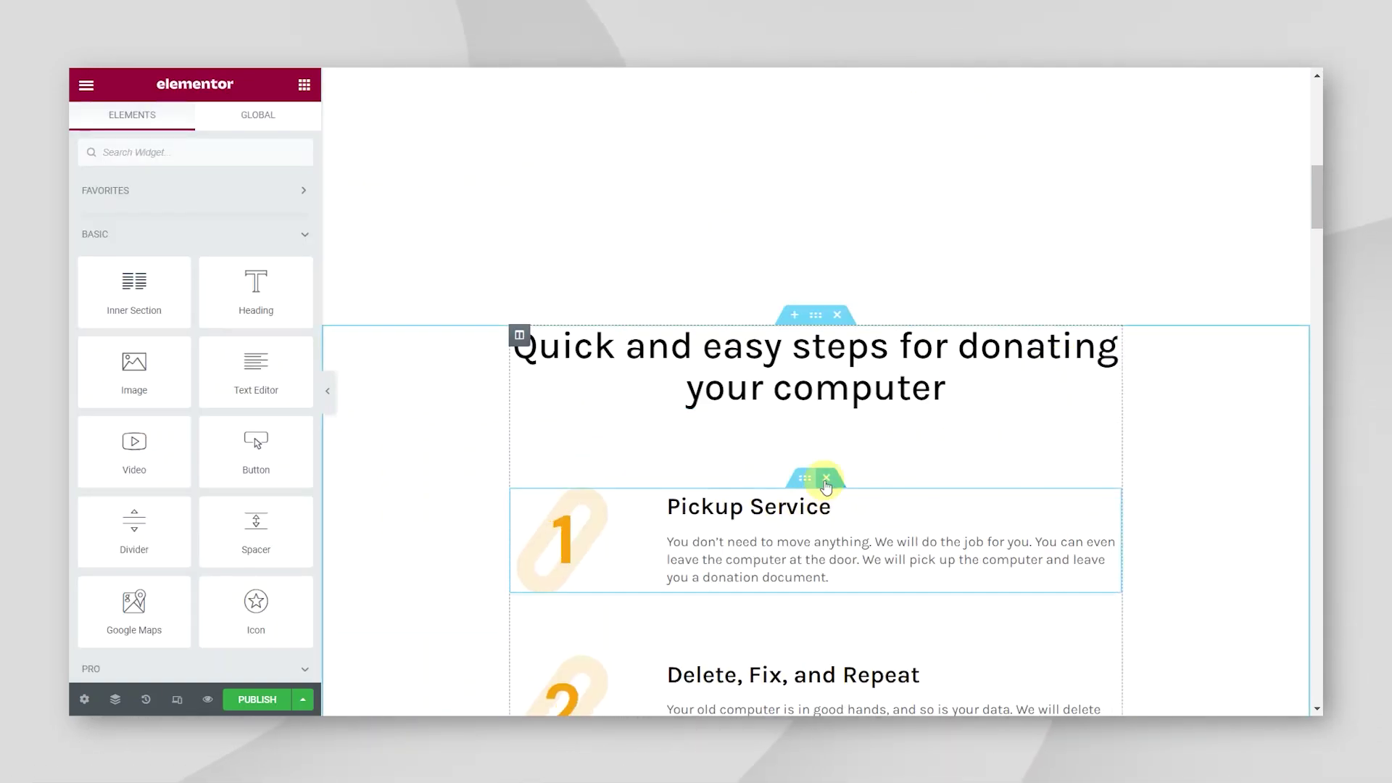
pyautogui.click(826, 481)
pyautogui.click(826, 481)
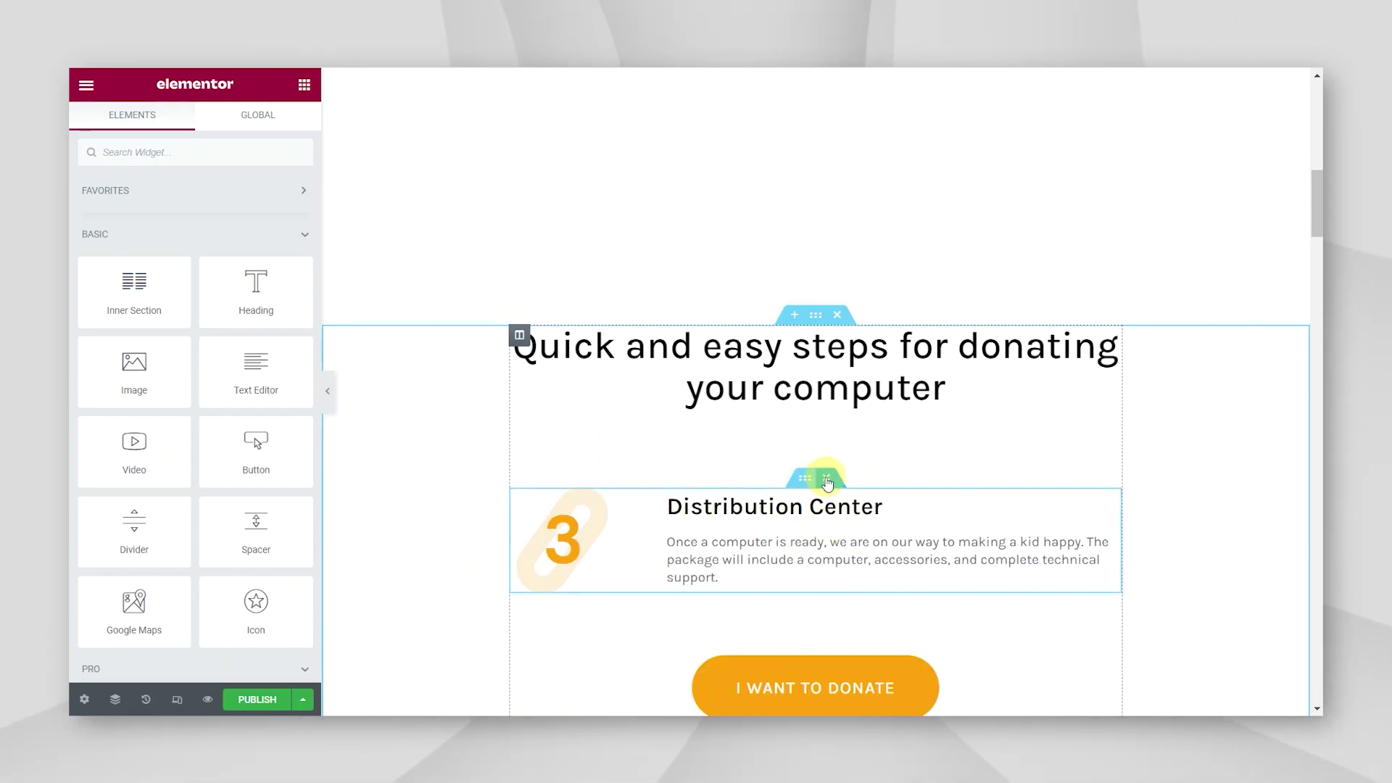
pyautogui.click(826, 481)
pyautogui.rightClick(1109, 435)
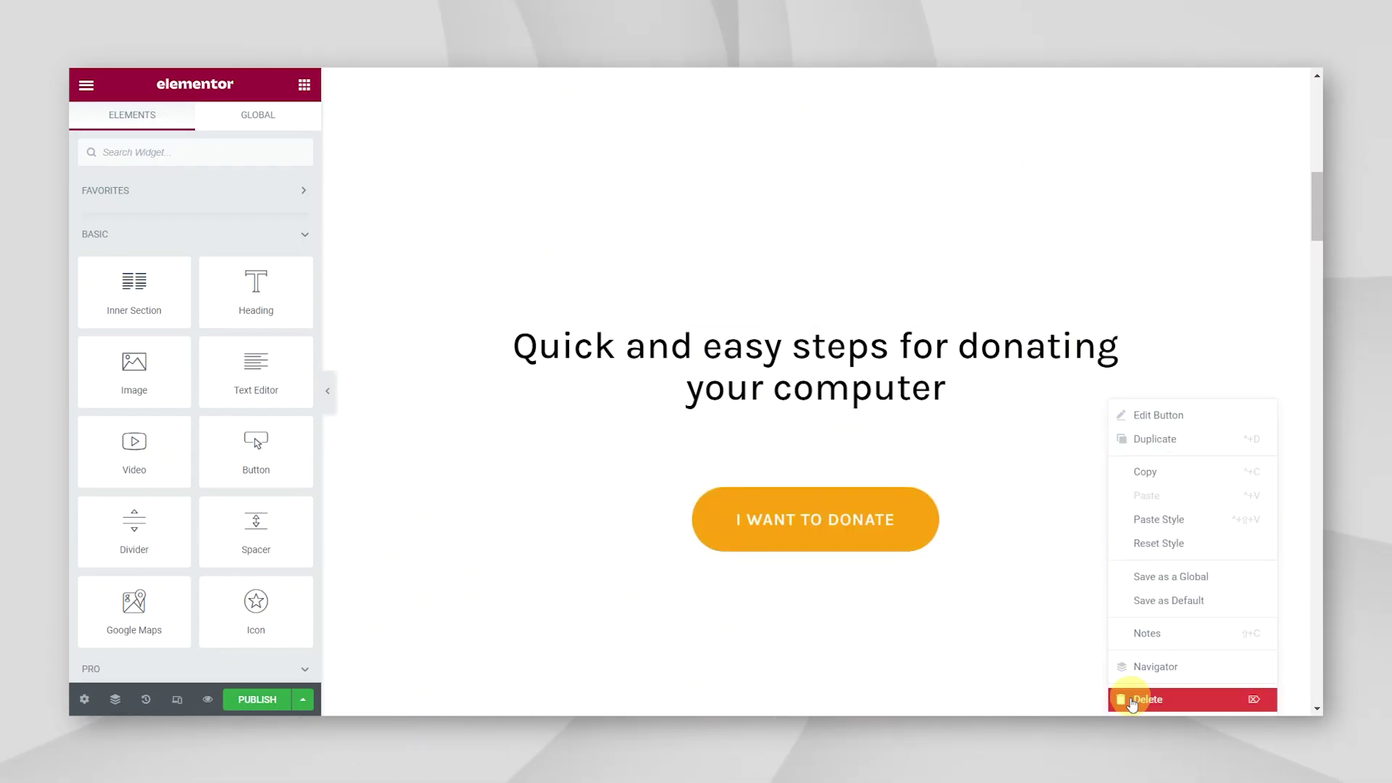
pyautogui.click(1132, 700)
pyautogui.click(1016, 346)
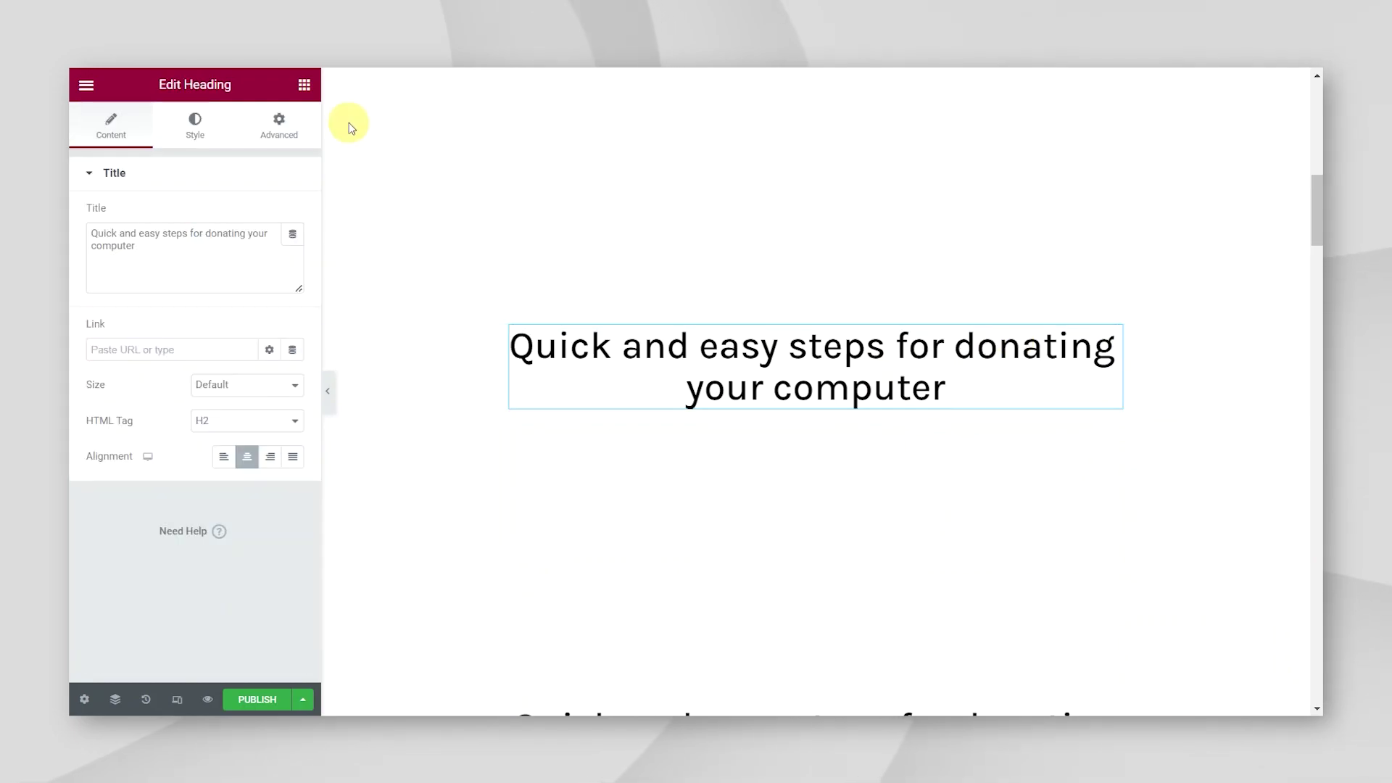
# - Add an HTML widget under the copied heading and paste the quiz embed code into it
pyautogui.click(297, 85)
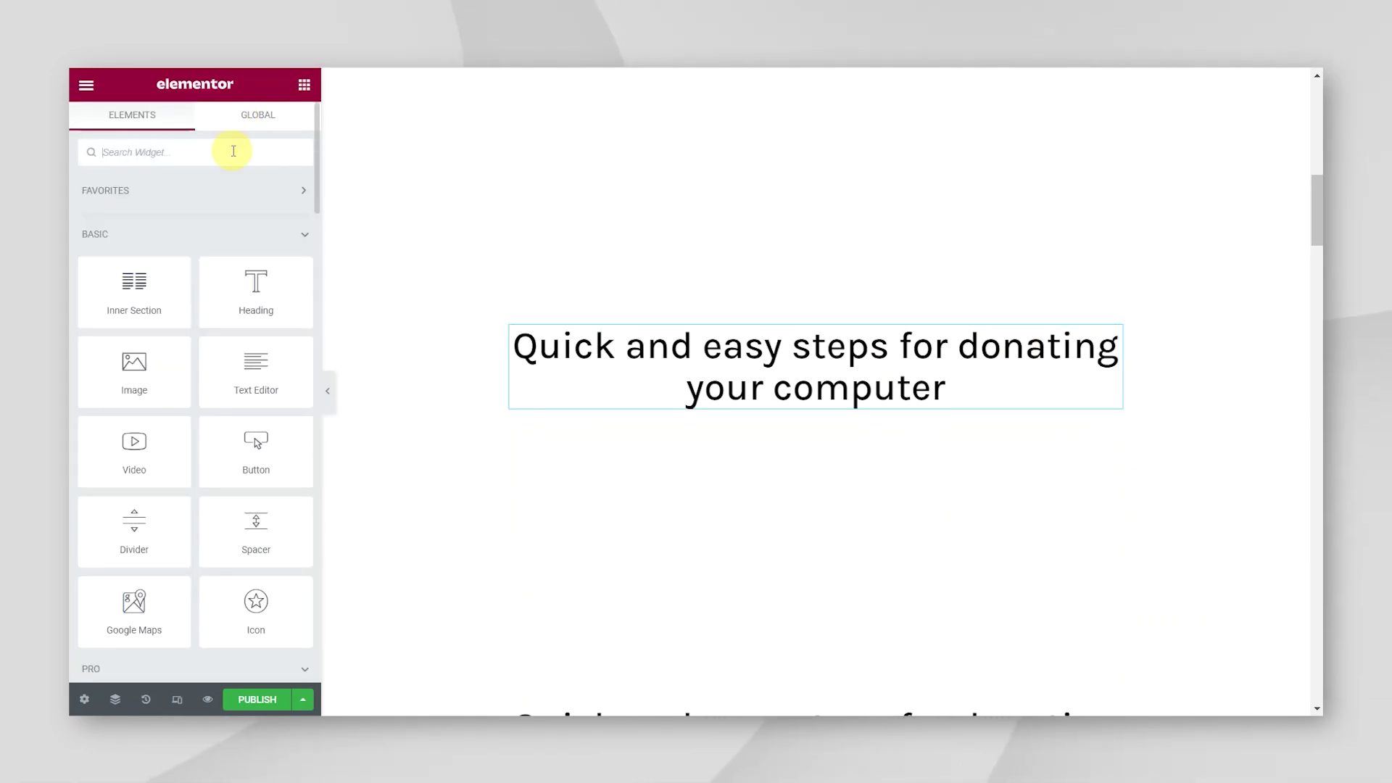
pyautogui.click(233, 151)
pyautogui.write('html')
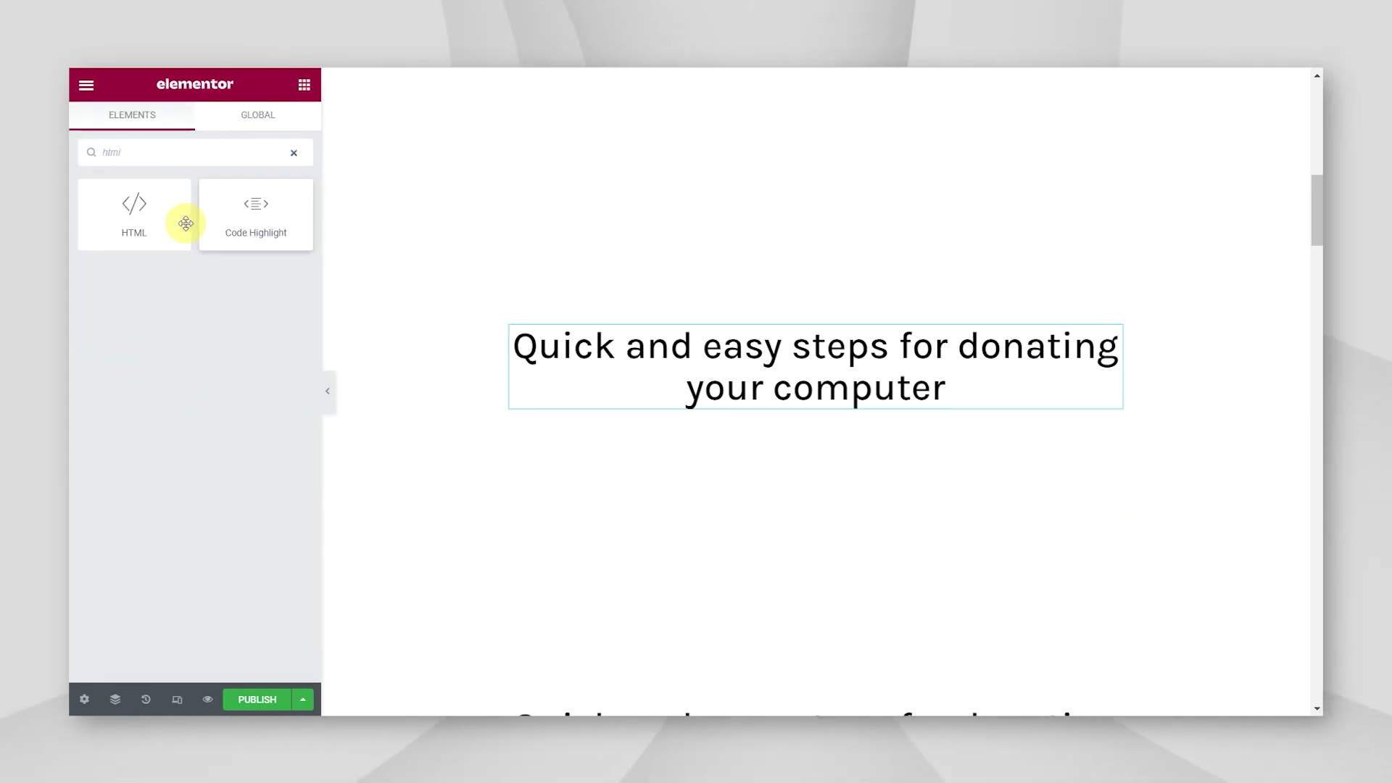
pyautogui.moveTo(186, 223); pyautogui.dragTo(826, 403)
pyautogui.hotkey('alt', 'Tab')
pyautogui.hotkey('ctrl', 'a')
pyautogui.hotkey('ctrl', 'c')
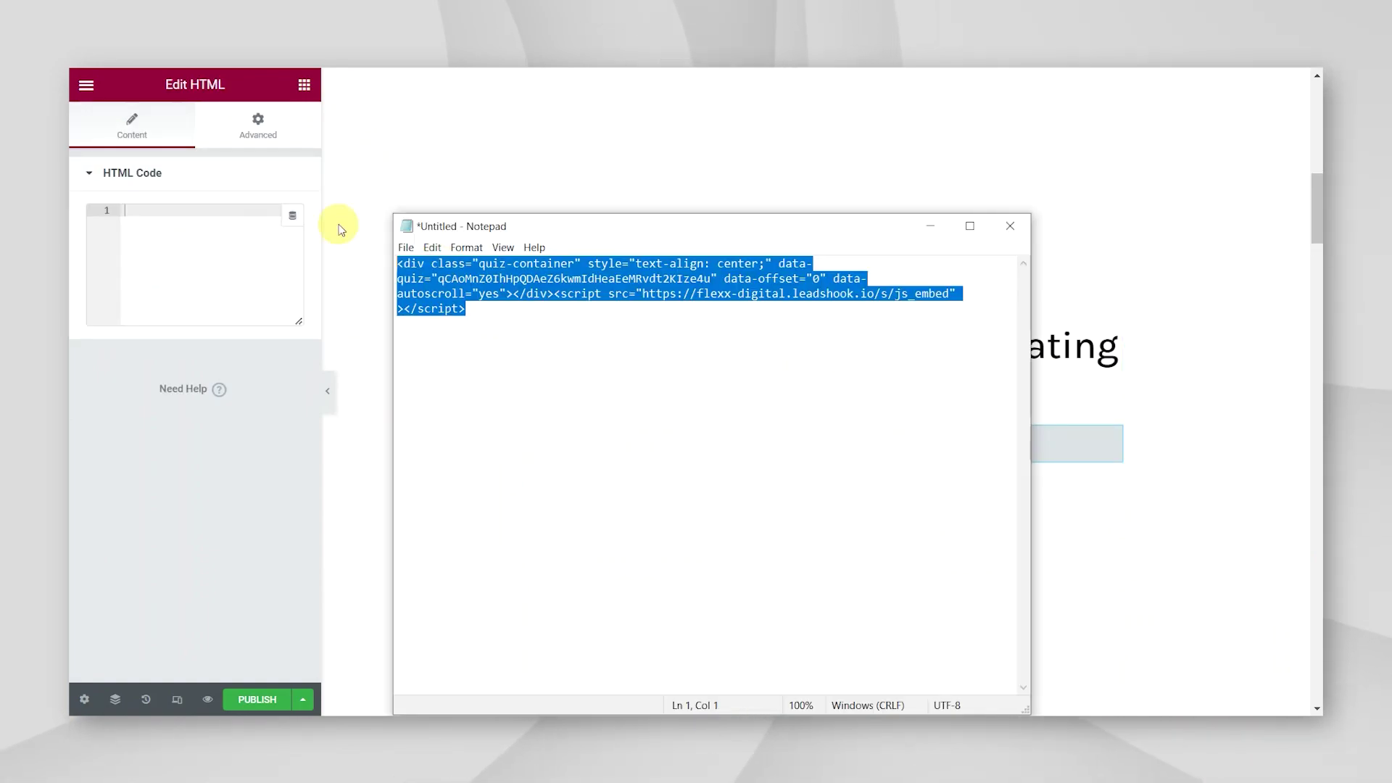
pyautogui.click(1166, 242)
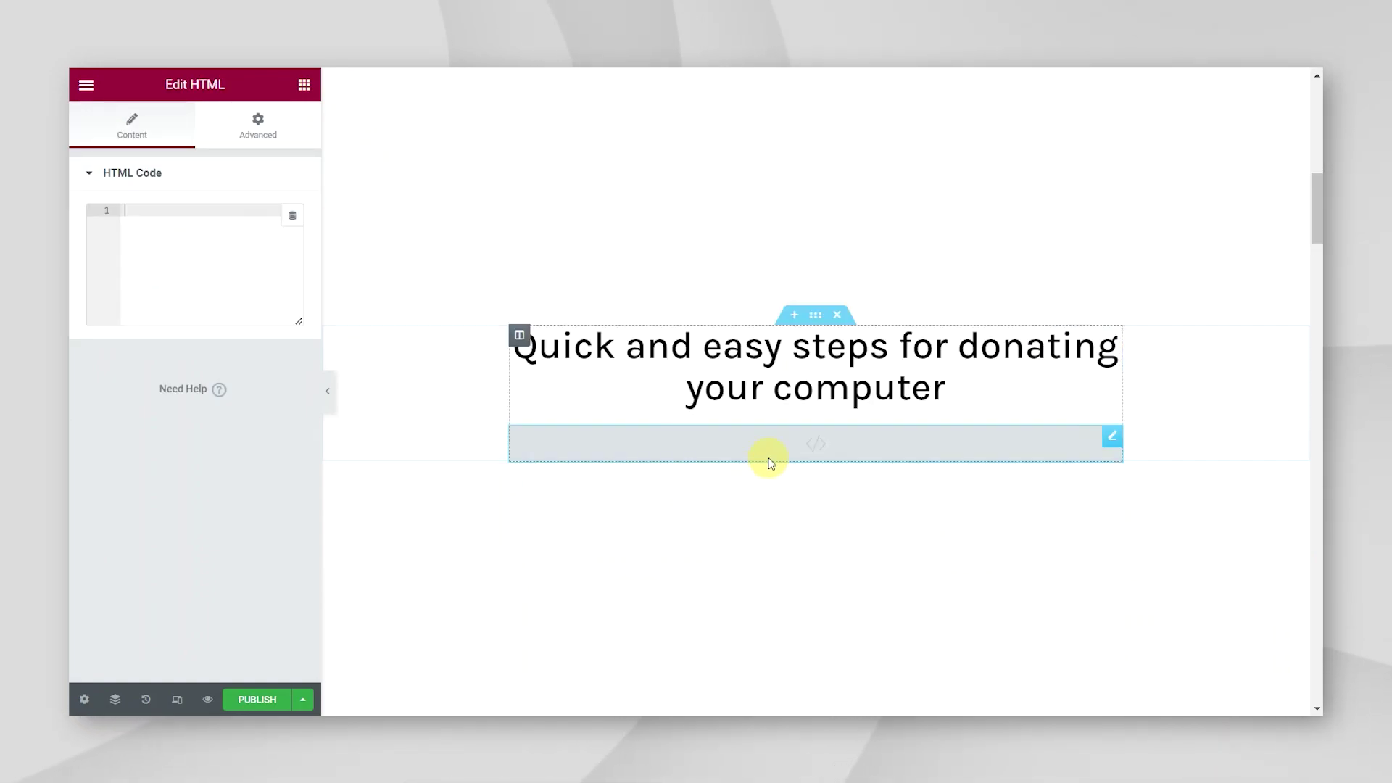
pyautogui.hotkey('ctrl', 'v')
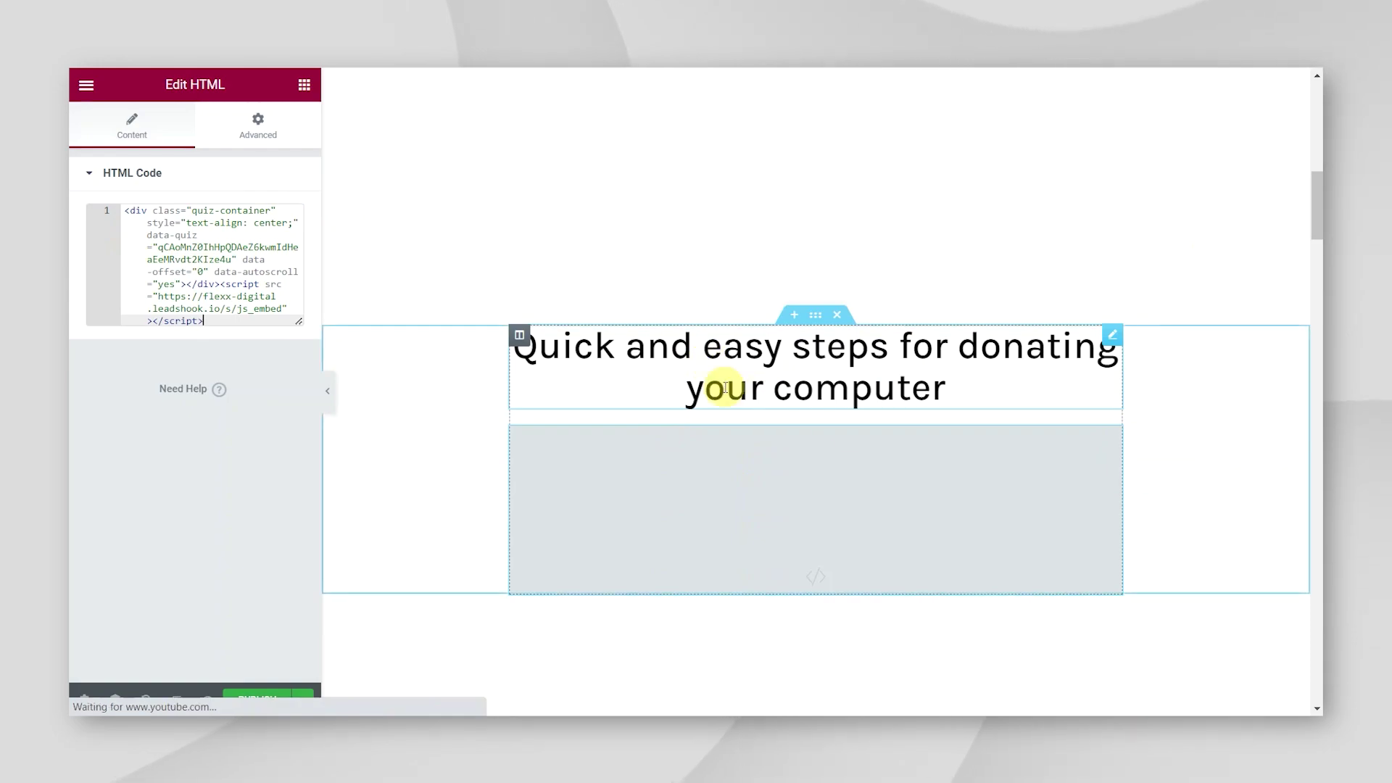
# - Delete the copied steps heading above the quiz
pyautogui.rightClick(1095, 433)
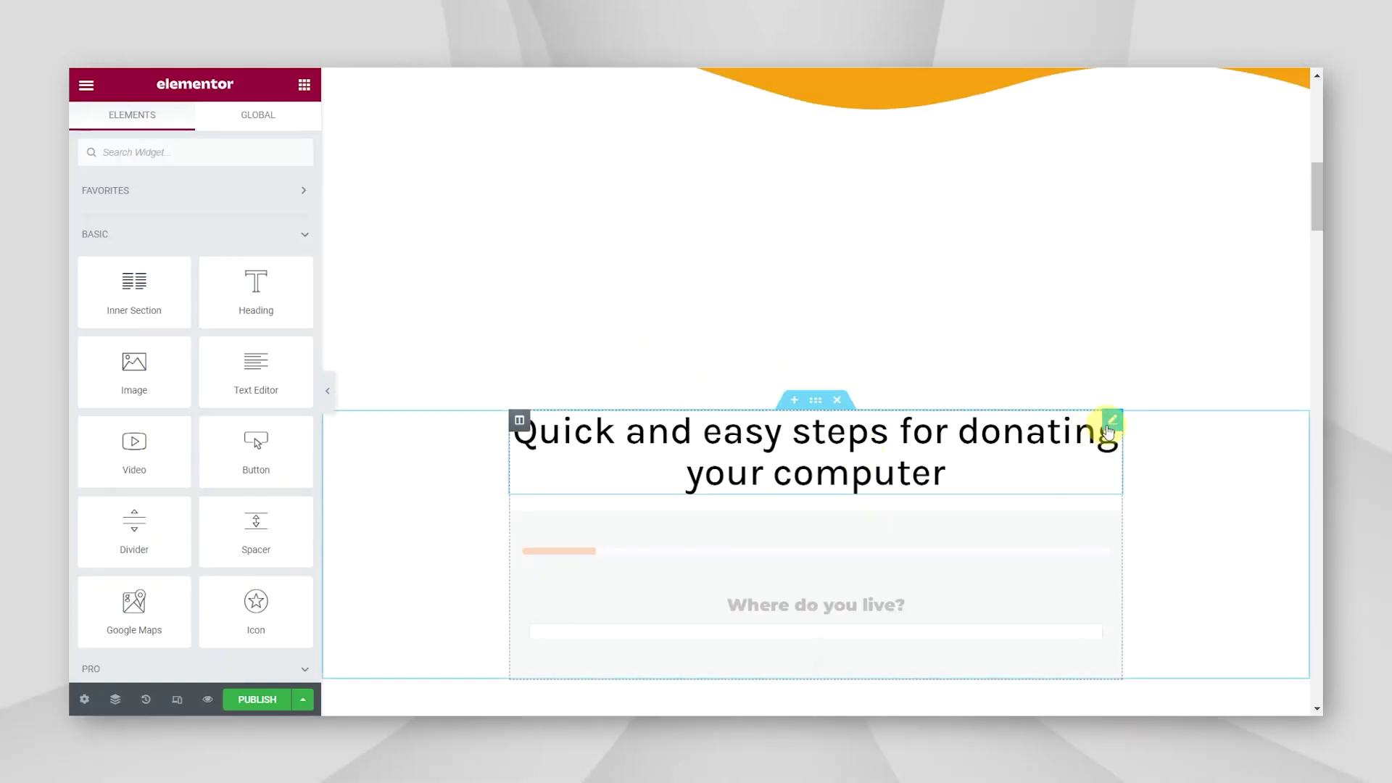
pyautogui.rightClick(1106, 405)
pyautogui.click(1144, 701)
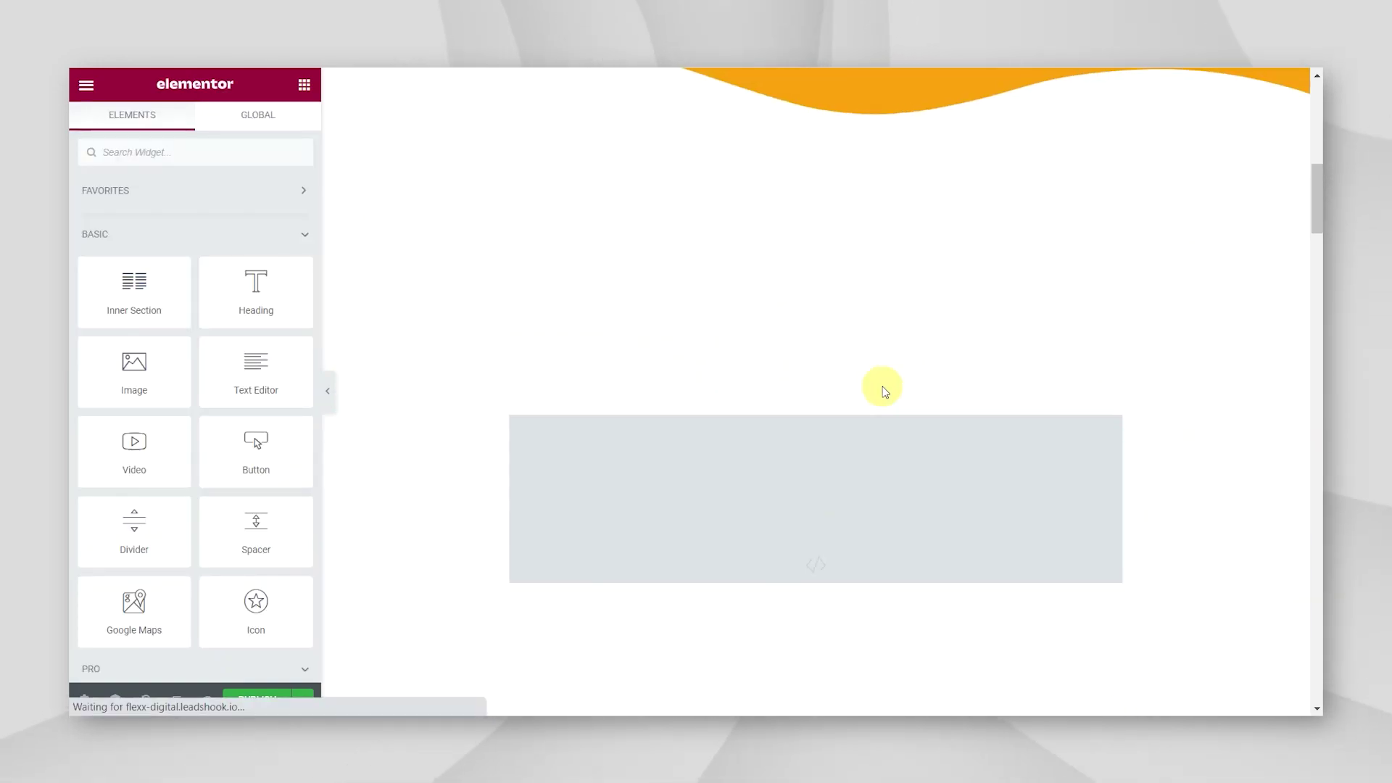
pyautogui.scroll(10, 829, 410)
pyautogui.click(822, 509)
pyautogui.scroll(-10, 1003, 327)
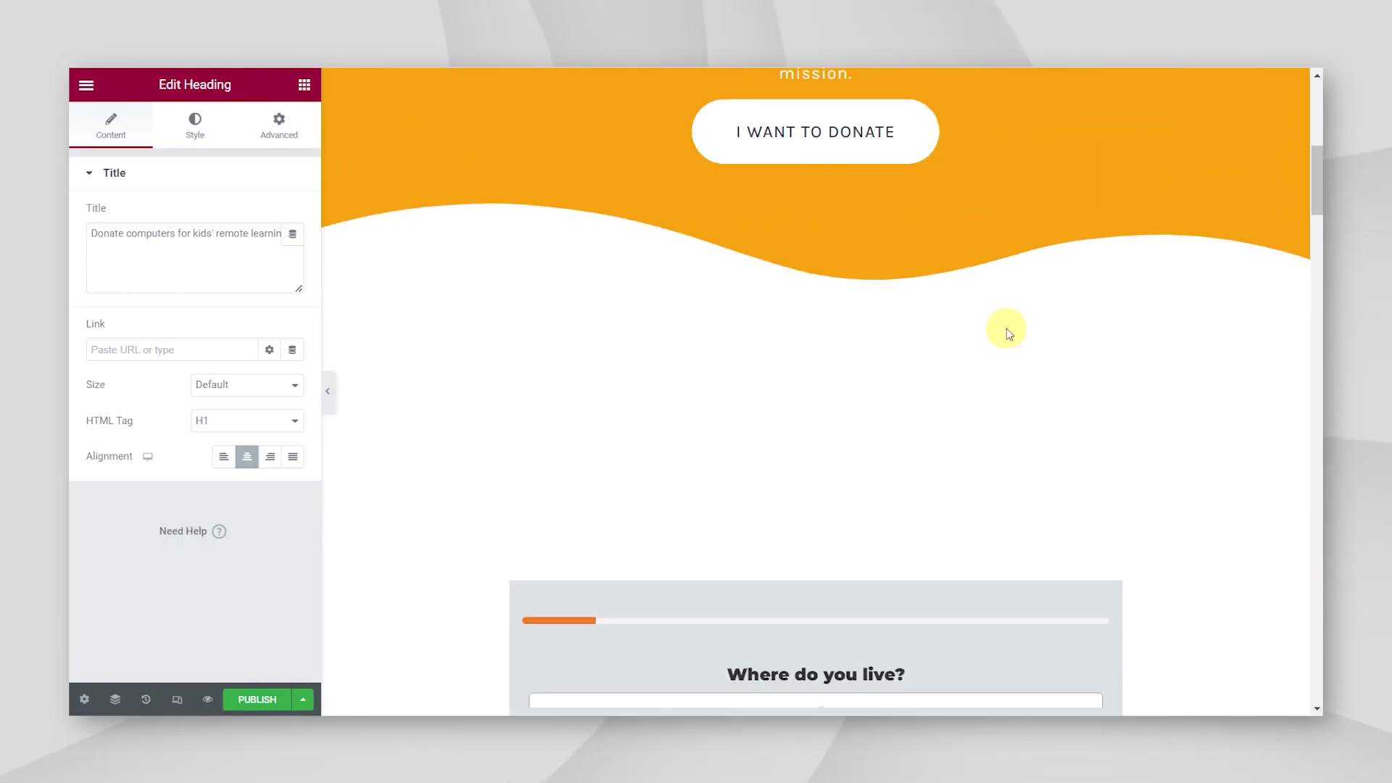
# - Clear the quiz section's top margin
pyautogui.click(824, 411)
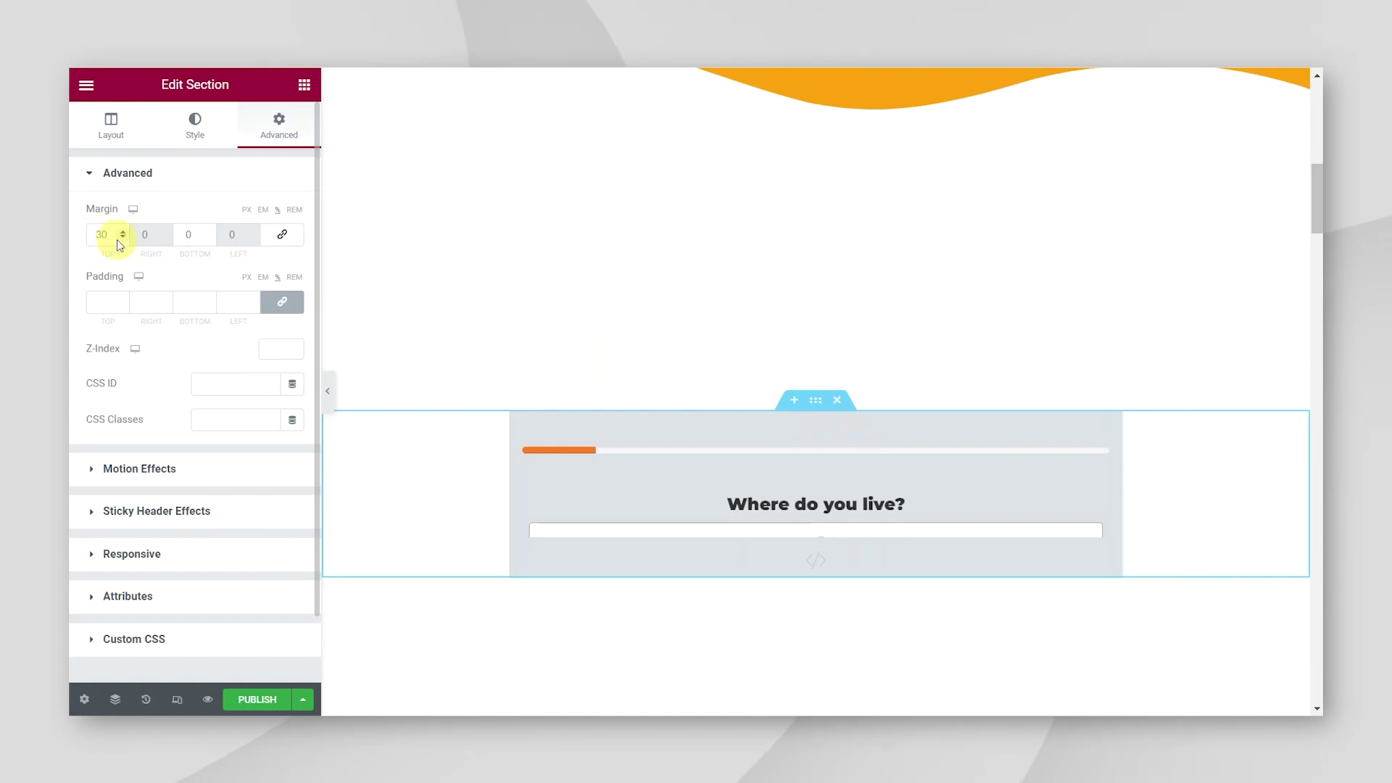
pyautogui.click(246, 210)
pyautogui.scroll(2, 709, 357)
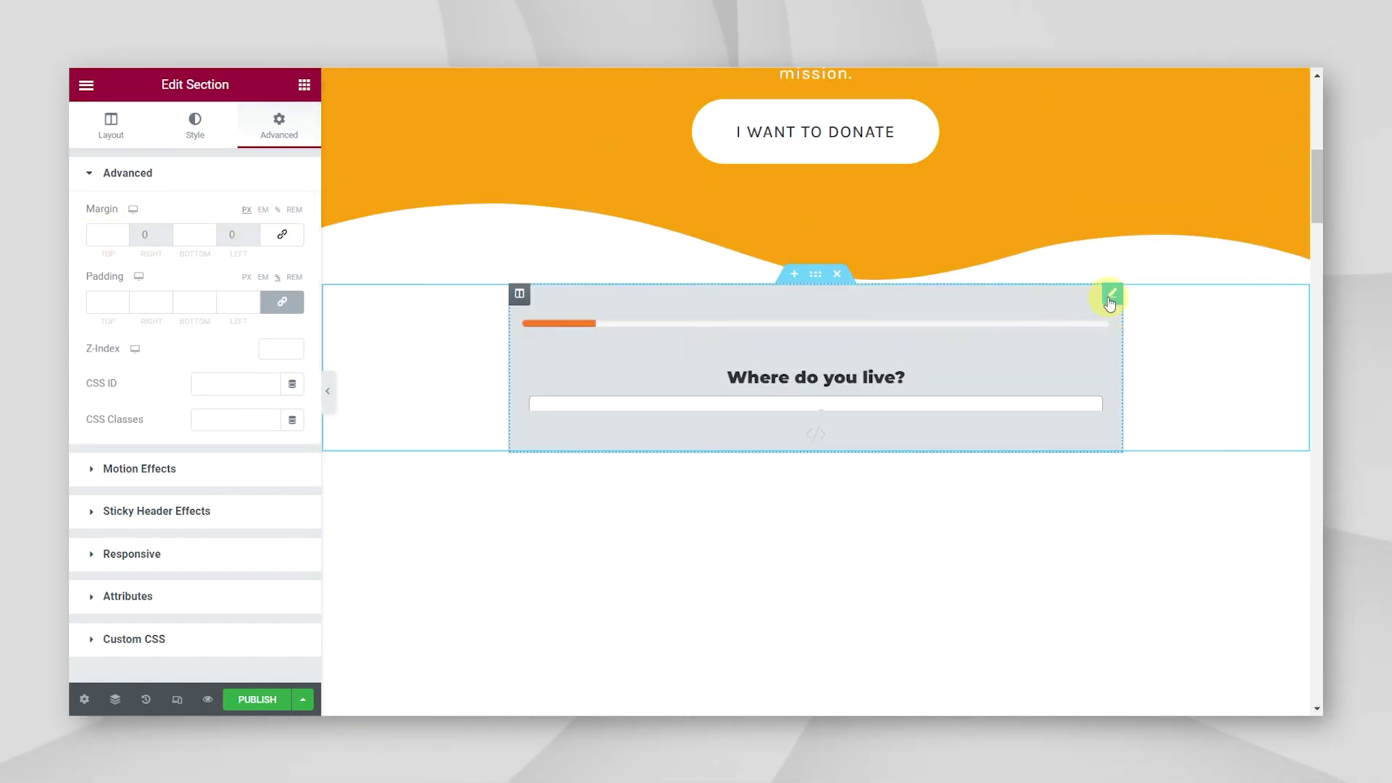
pyautogui.click(109, 236)
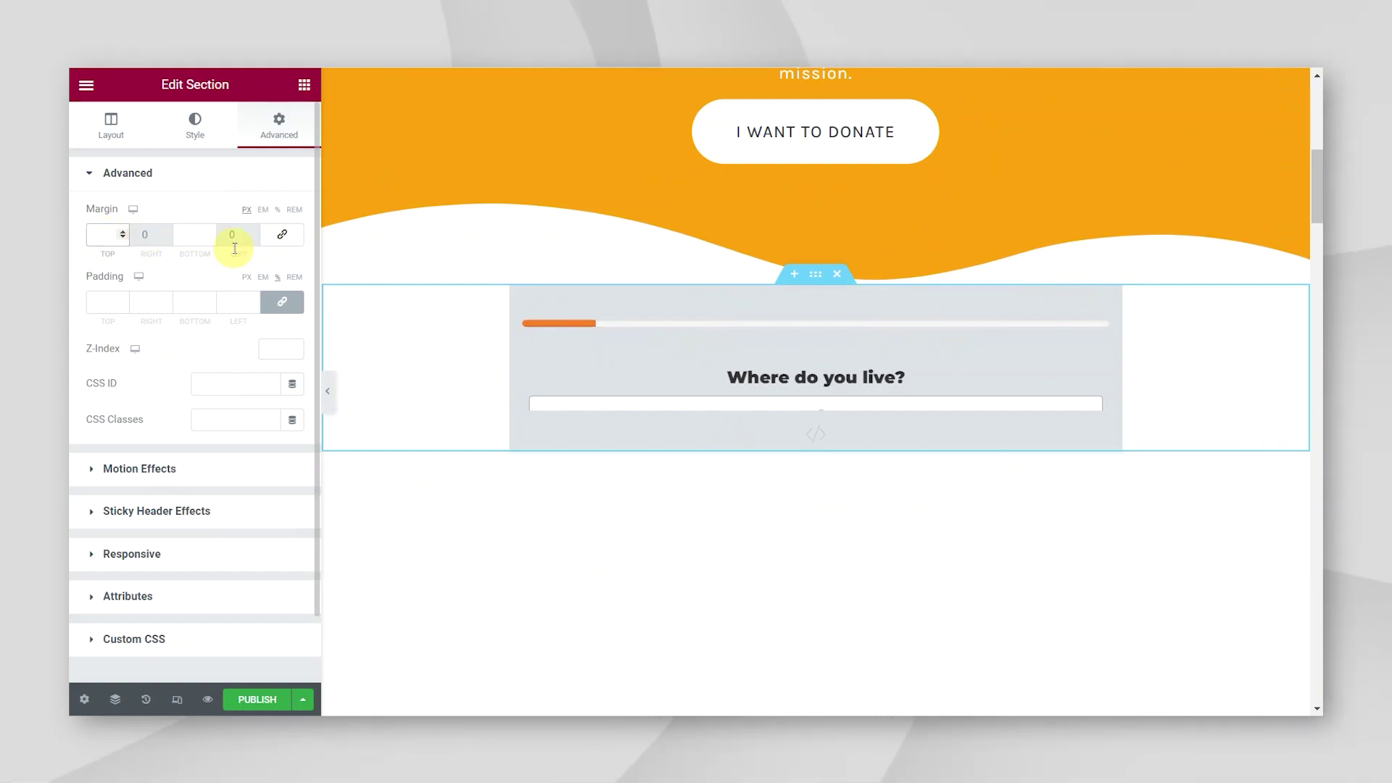
pyautogui.click(194, 125)
pyautogui.click(110, 125)
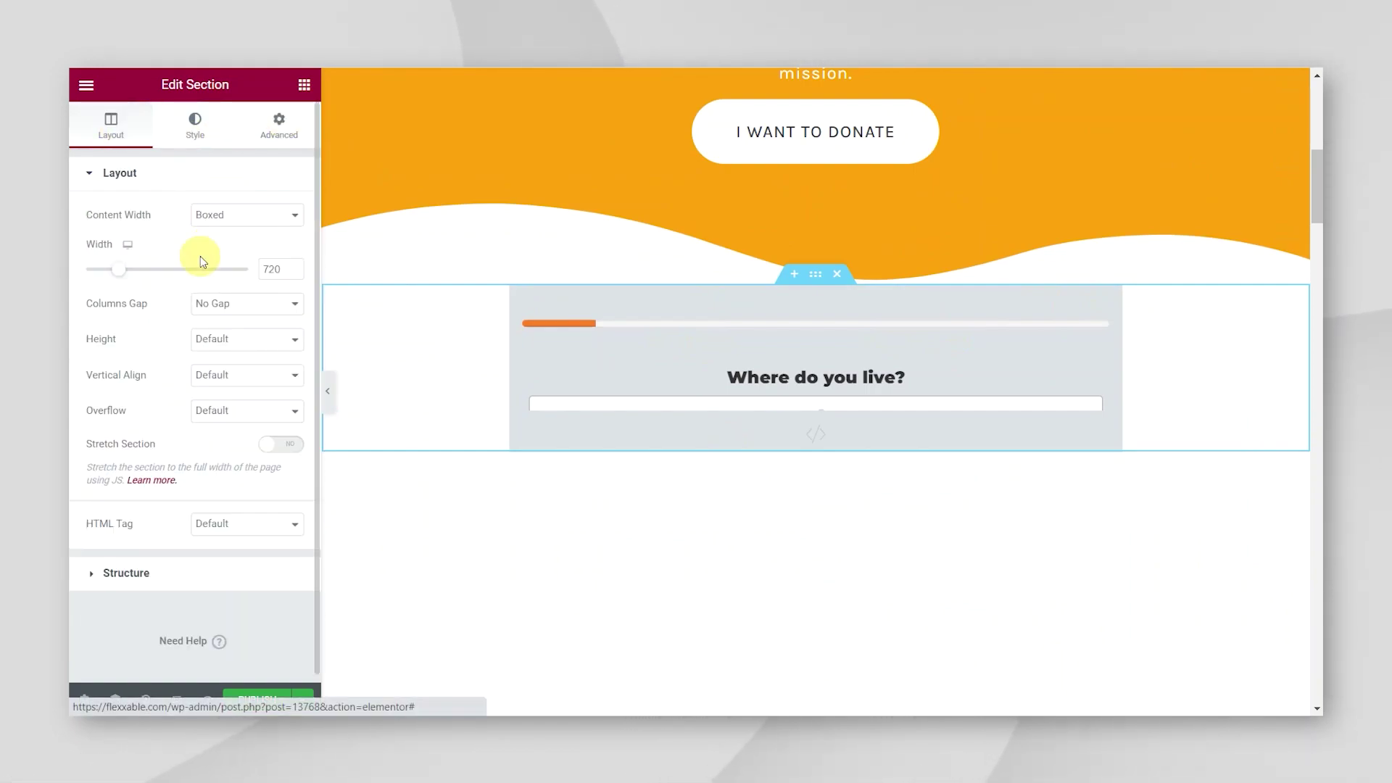
# - Set the quiz section's layout width to 1000
pyautogui.moveTo(124, 271); pyautogui.dragTo(133, 276)
pyautogui.doubleClick(250, 272)
pyautogui.write('1000')
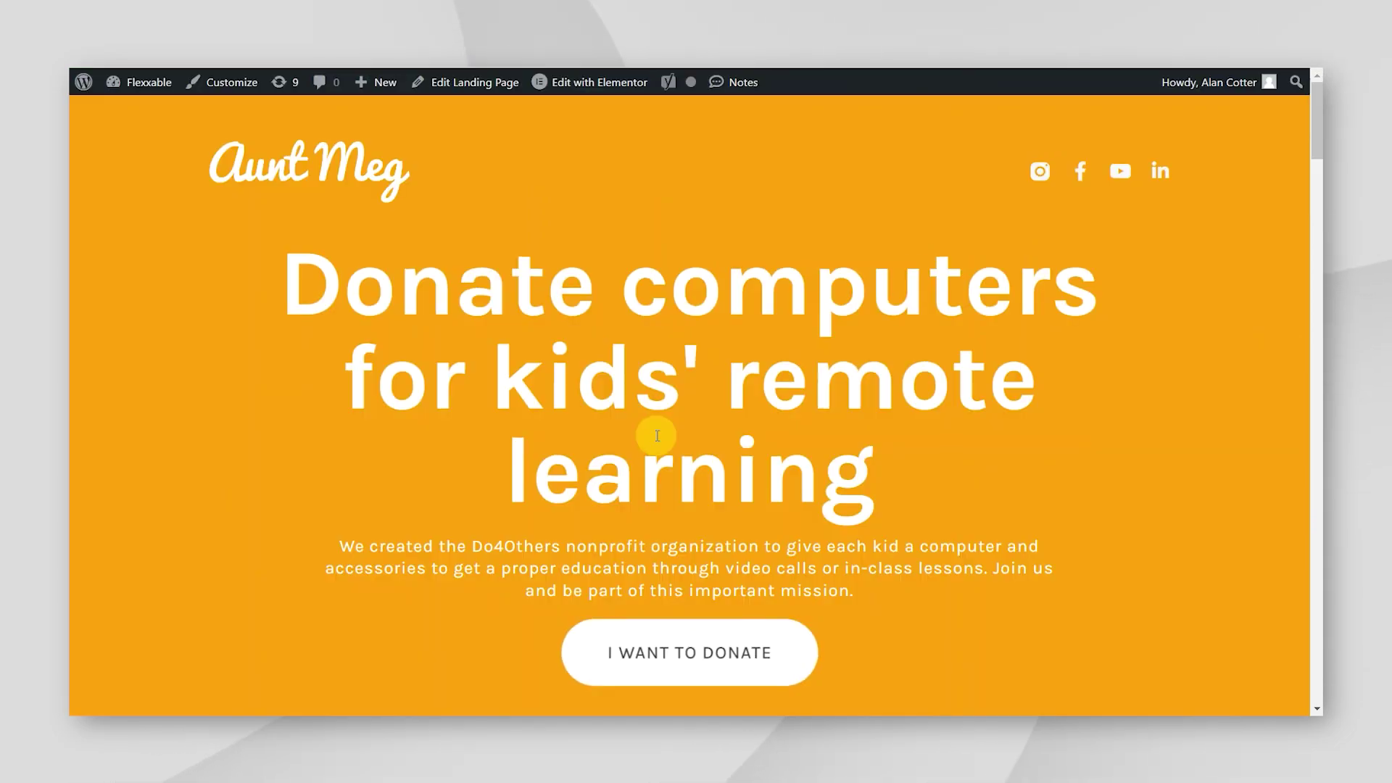
pyautogui.scroll(-10, 652, 435)
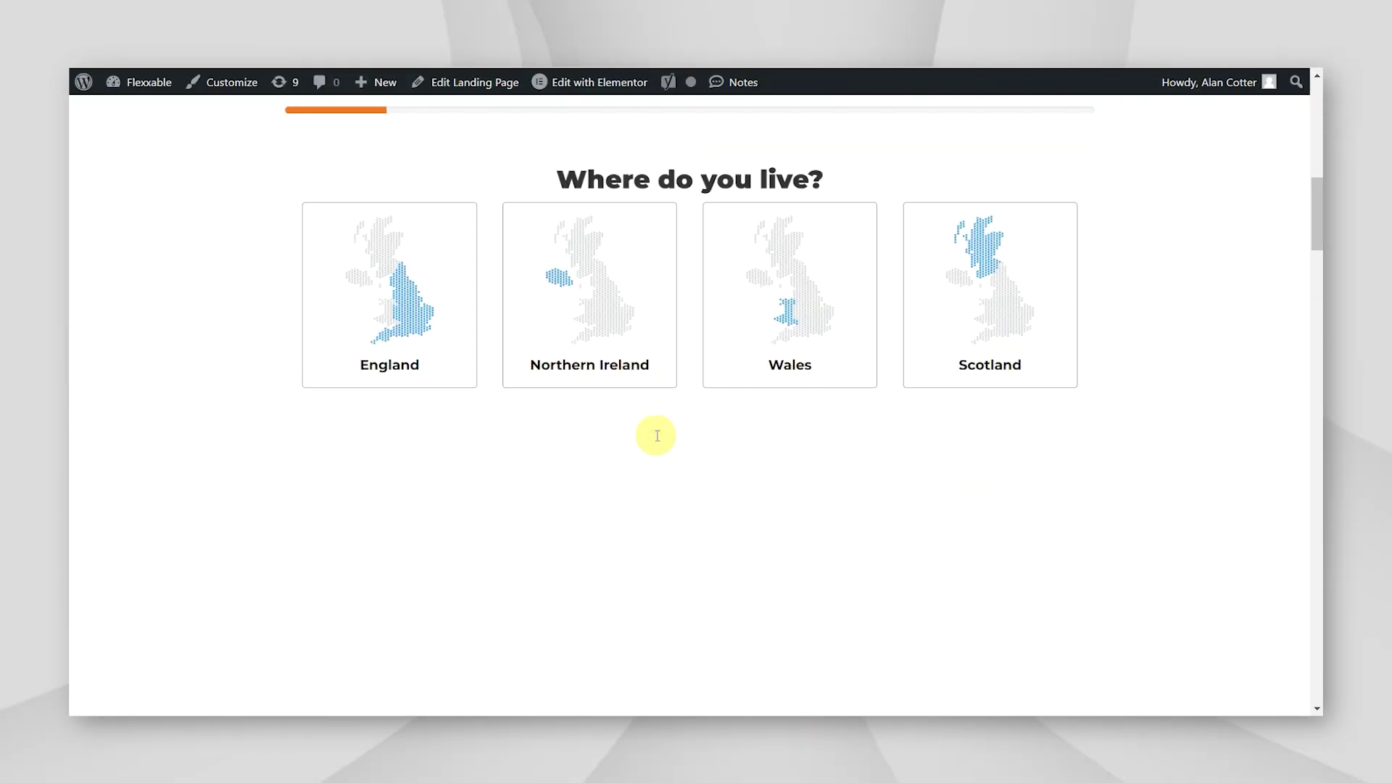
pyautogui.scroll(1, 657, 436)
pyautogui.scroll(-1, 657, 435)
pyautogui.scroll(3, 657, 436)
pyautogui.scroll(-4, 657, 436)
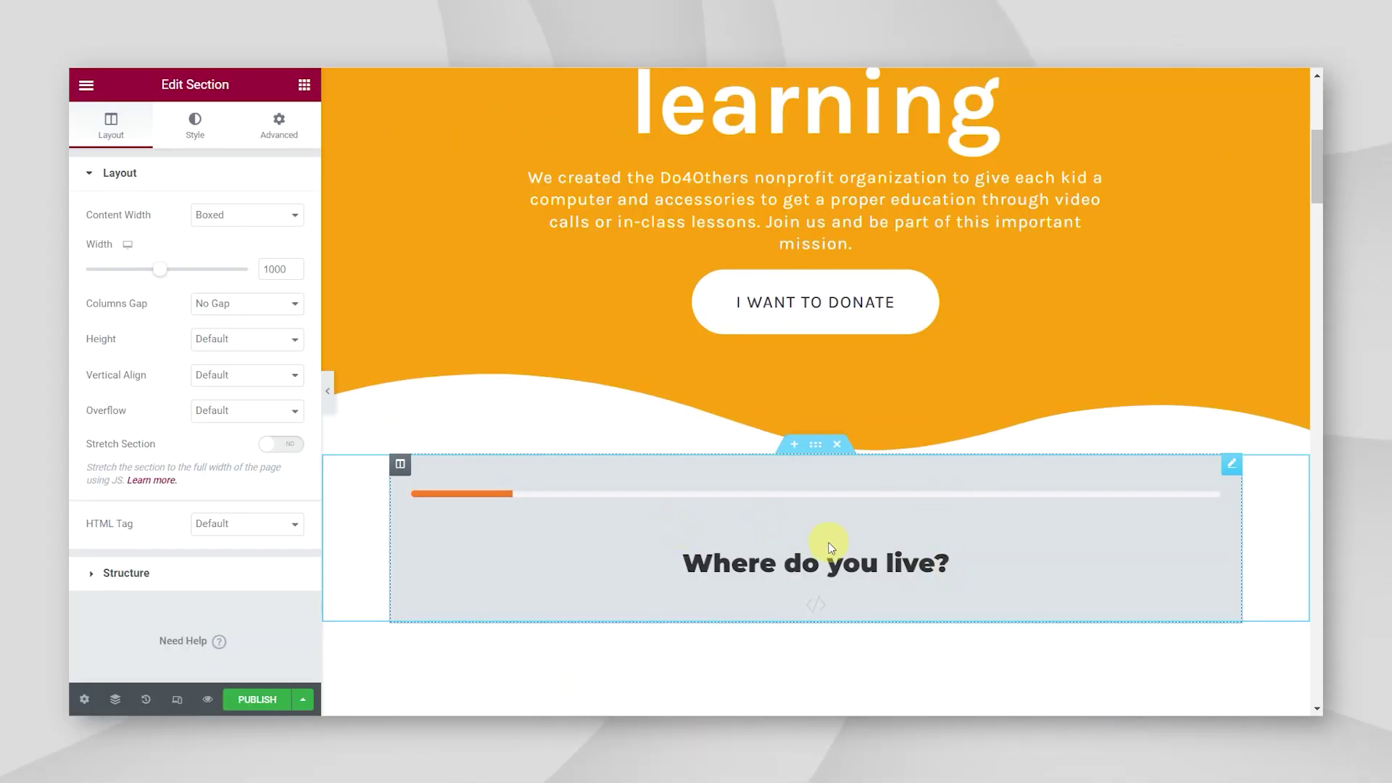
pyautogui.scroll(5, 813, 533)
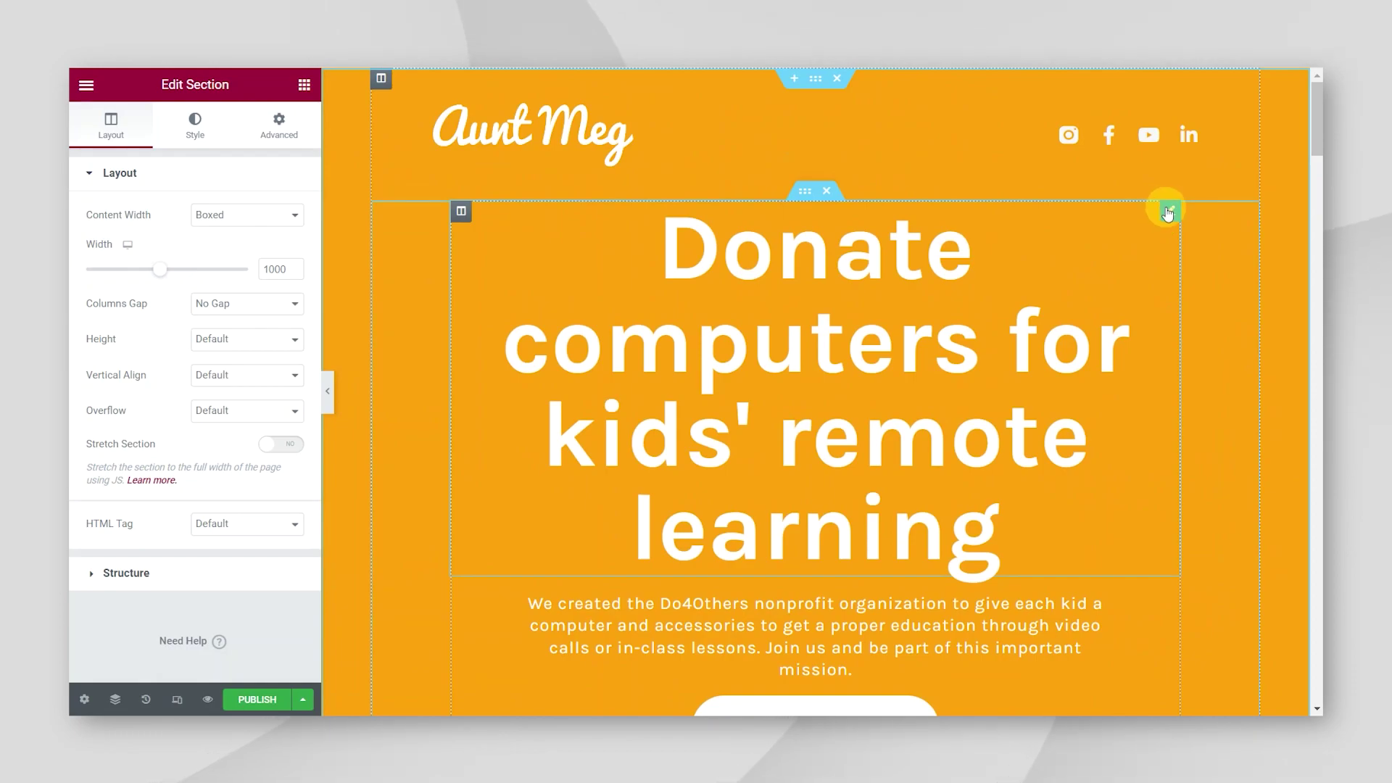
# - Retitle the hero heading 'We've Helped Thousands of Brits Reduce Their Debts' and size it 64 px
pyautogui.click(1168, 212)
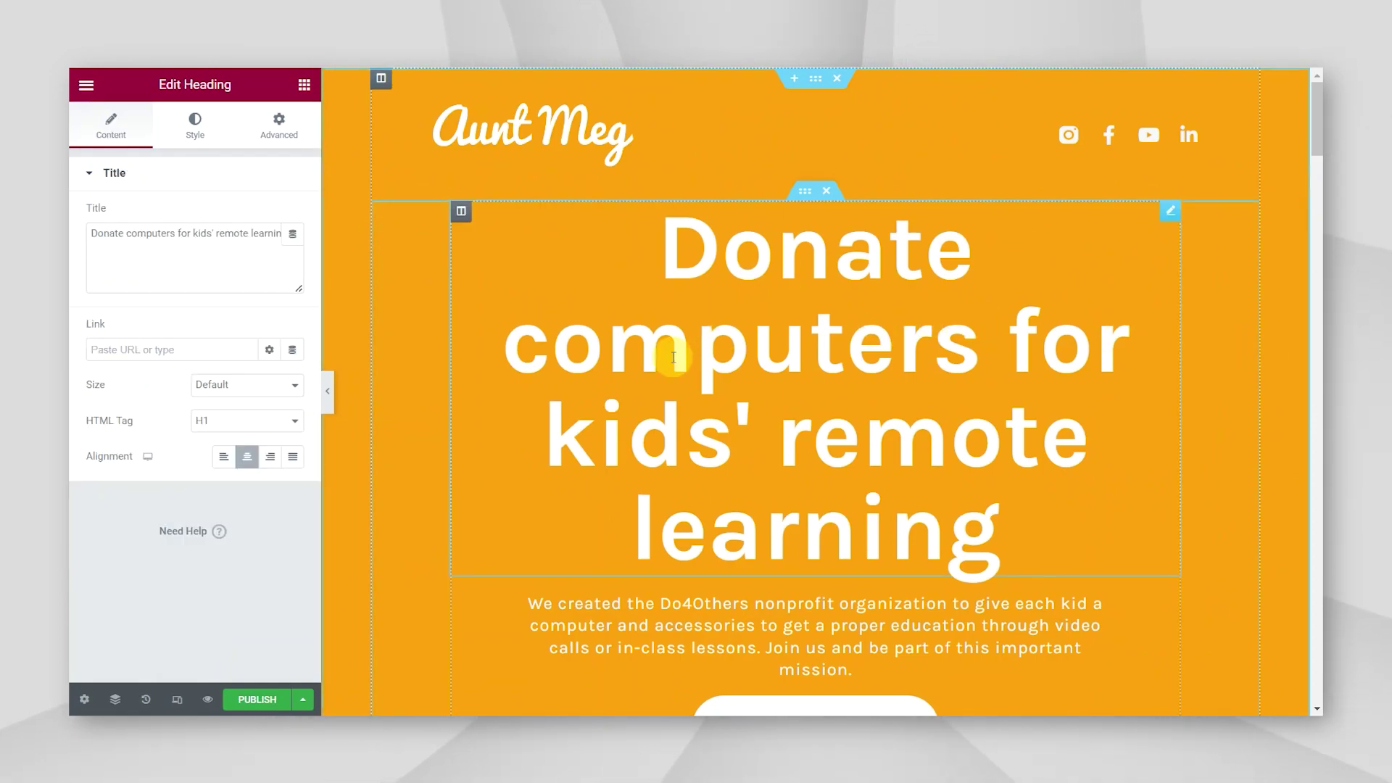
pyautogui.tripleClick(156, 234)
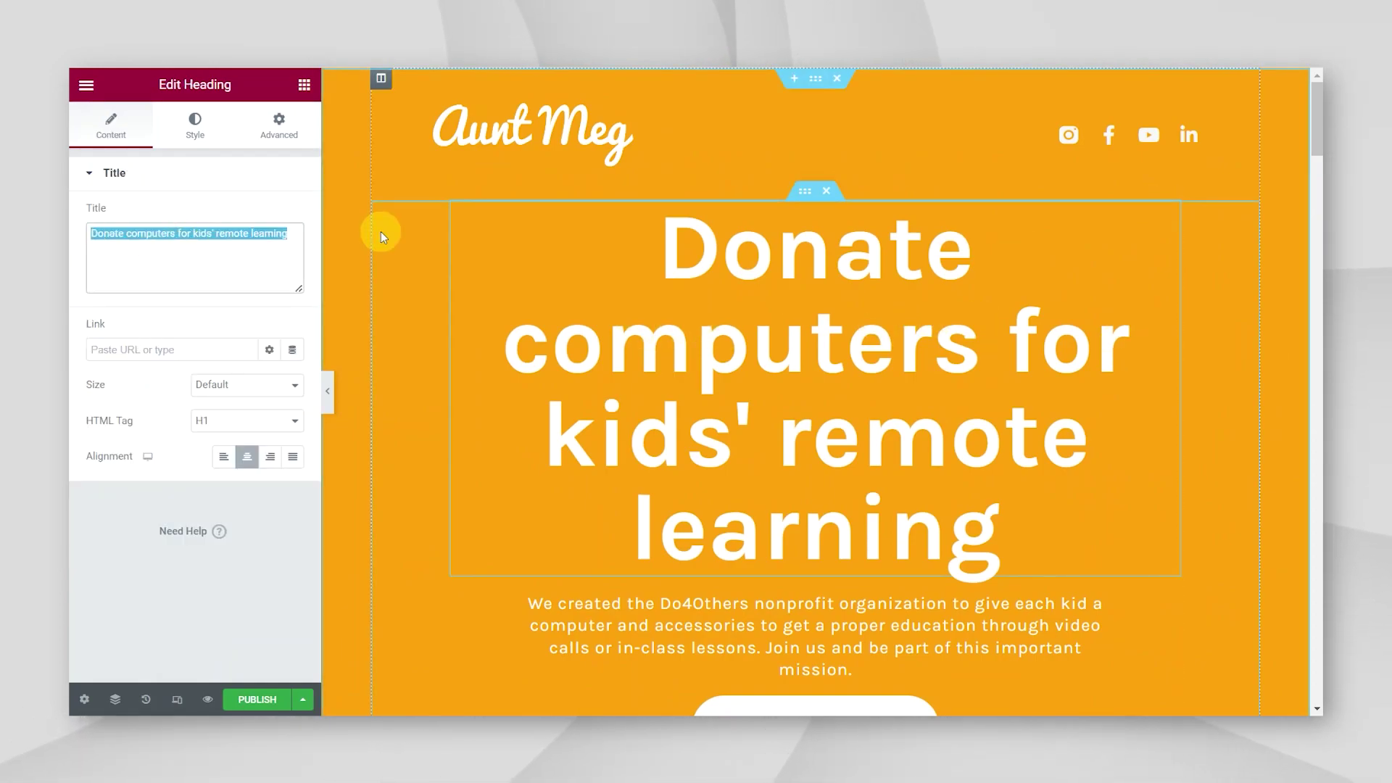
pyautogui.write("We've Heve")
pyautogui.press('BackSpace')
pyautogui.press('BackSpace')
pyautogui.press('BackSpace')
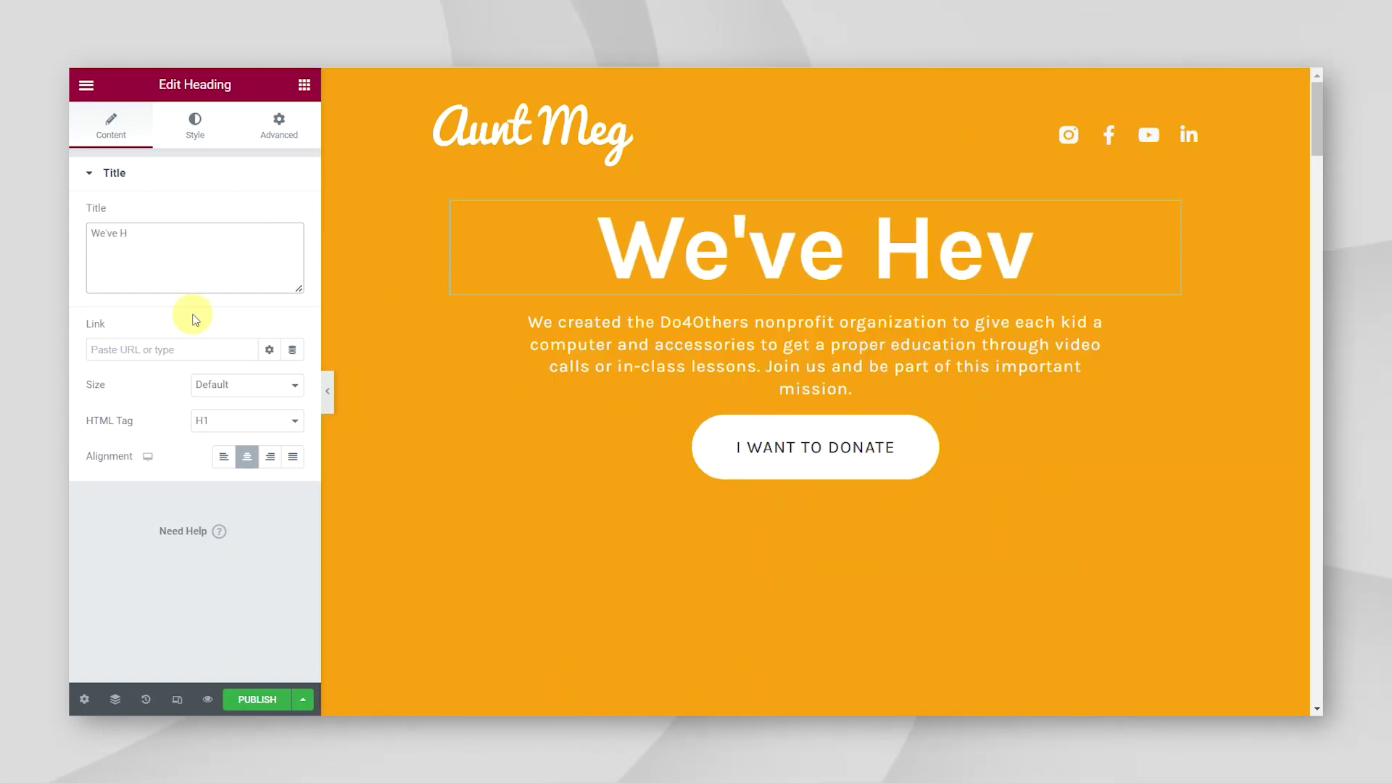
pyautogui.press('BackSpace')
pyautogui.press('BackSpace')
pyautogui.press('BackSpace')
pyautogui.press('BackSpace')
pyautogui.press('BackSpace')
pyautogui.hotkey('ctrl', 'z')
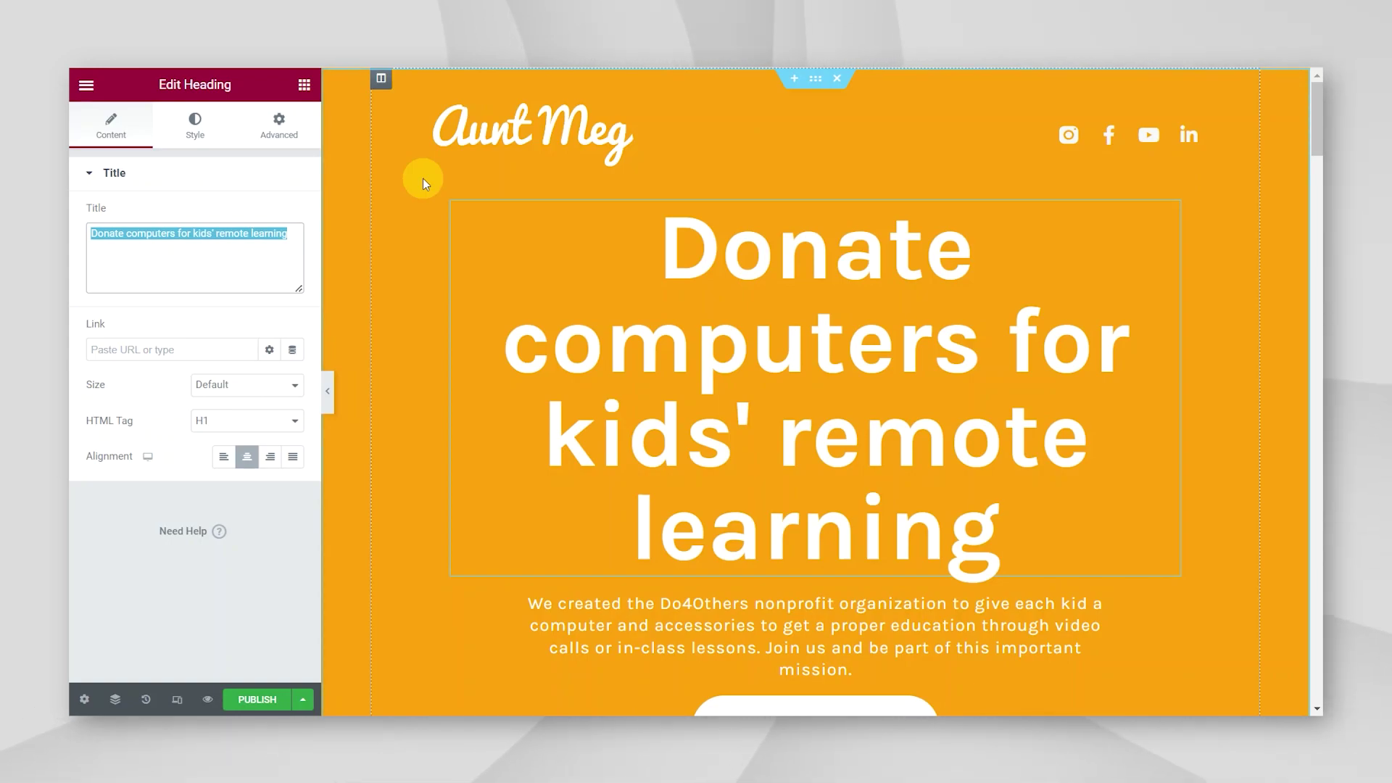
pyautogui.write("We've Helped Thousands of Brits Reduce Their Debts")
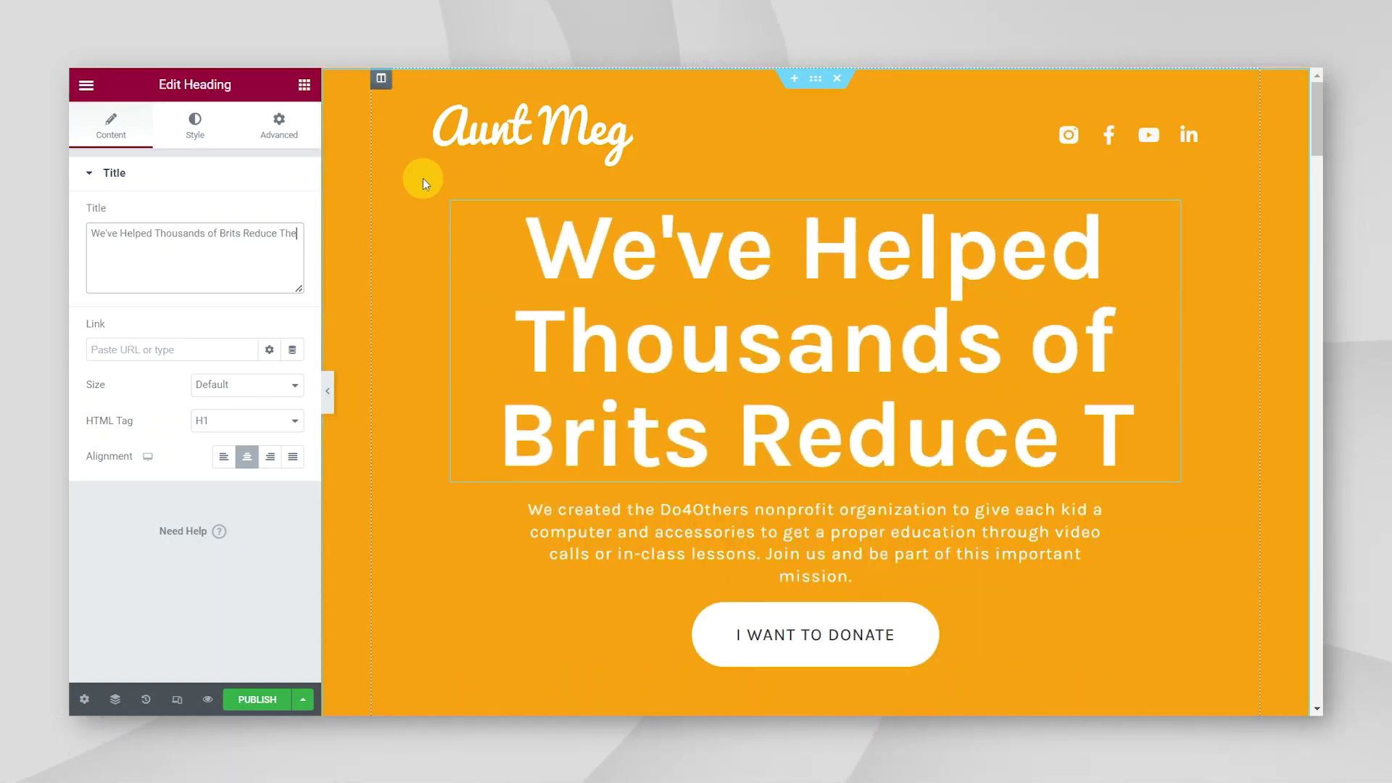
pyautogui.click(204, 139)
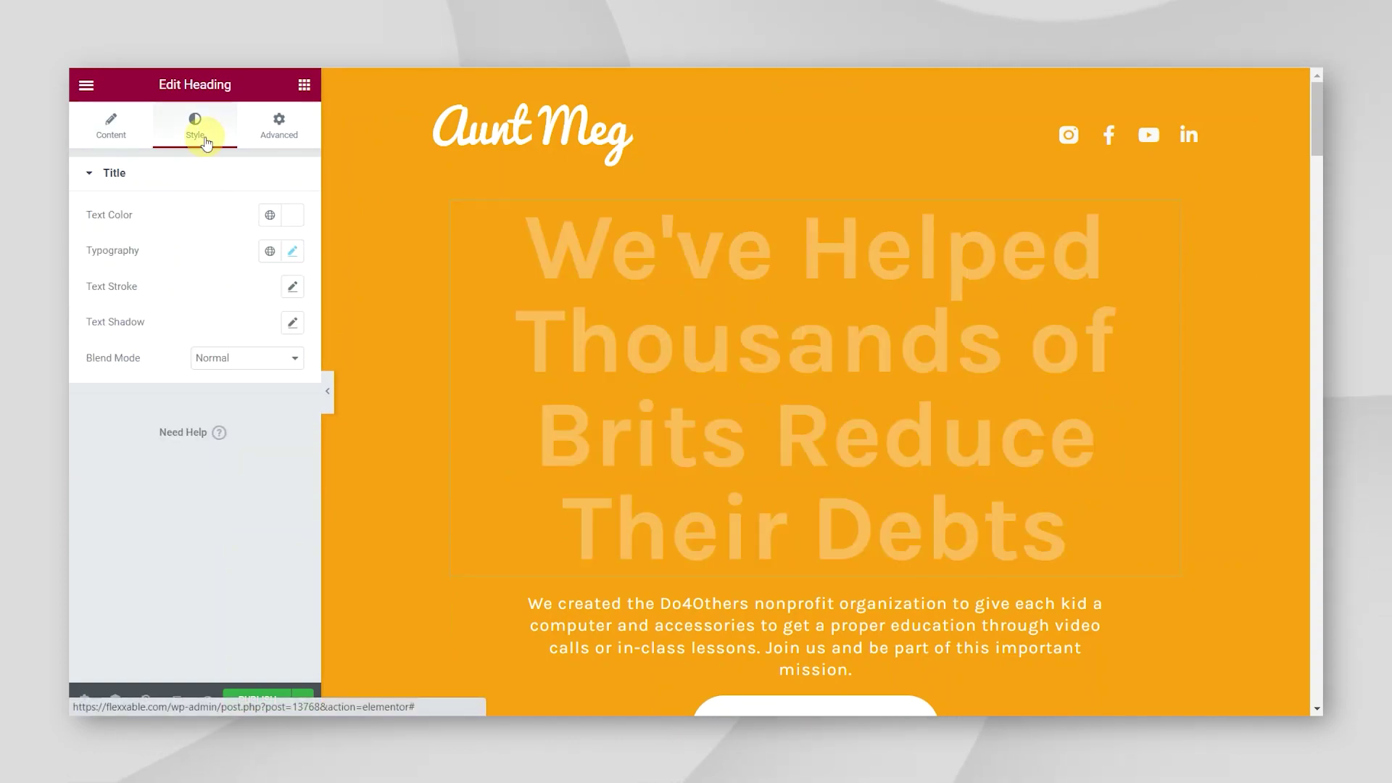
pyautogui.click(293, 251)
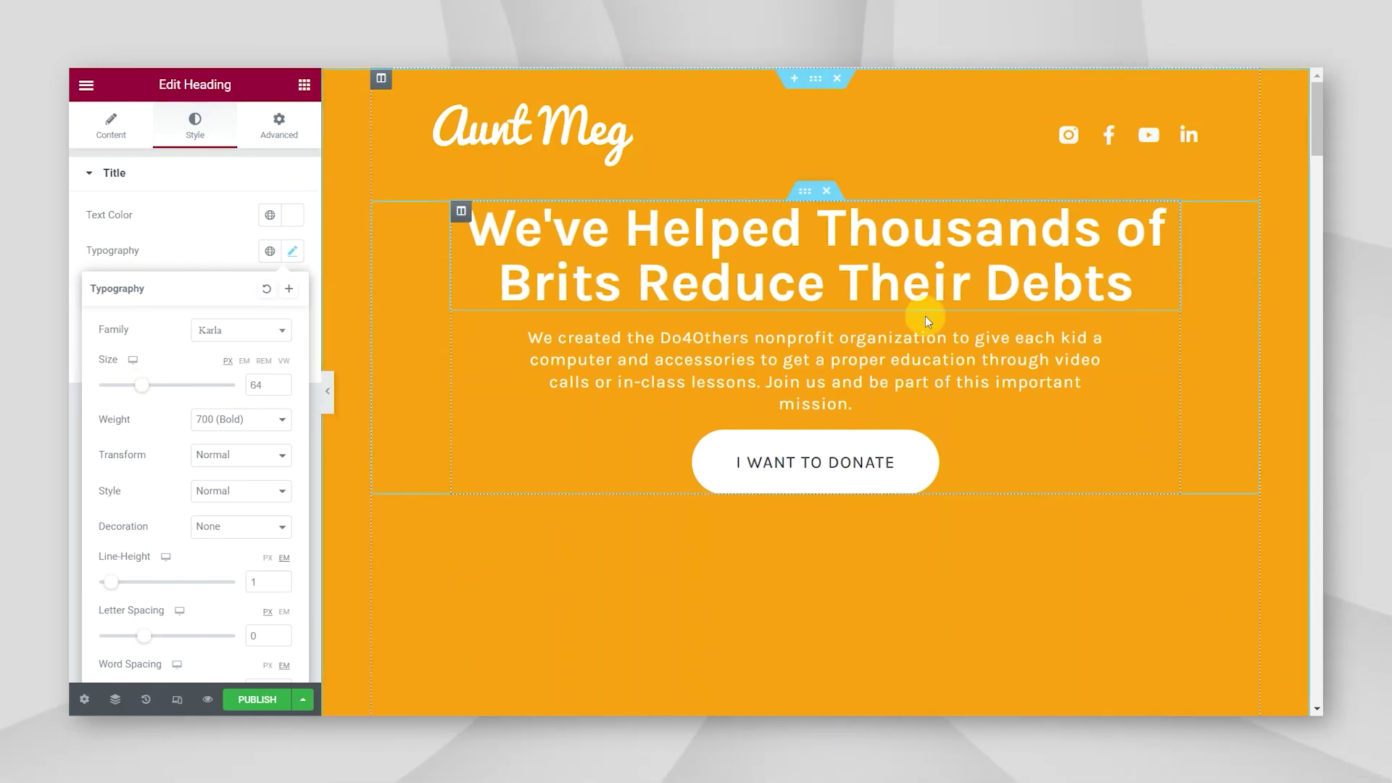
# - Change the hero paragraph to 'This 23-second assessment will check if you can write off up to 75%'
pyautogui.click(1100, 339)
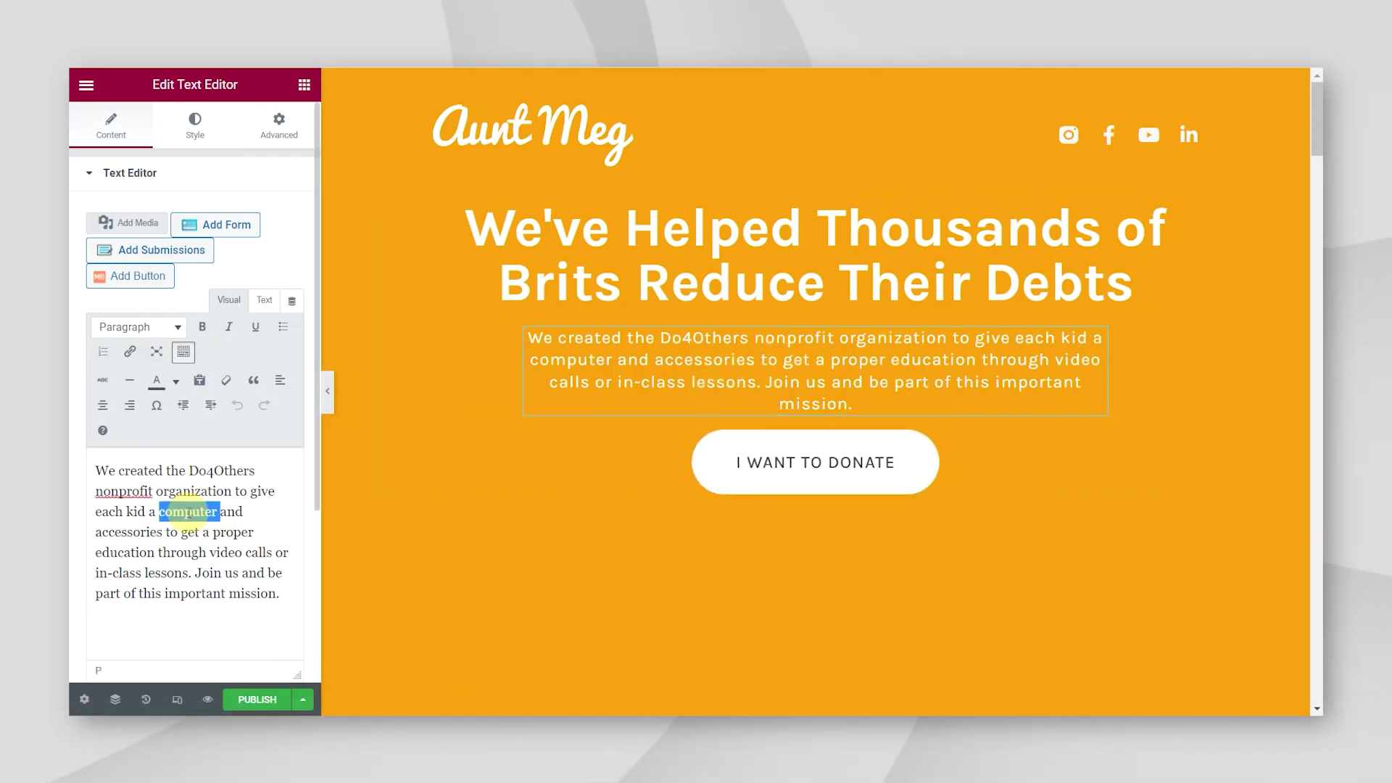
pyautogui.moveTo(278, 594); pyautogui.dragTo(82, 470)
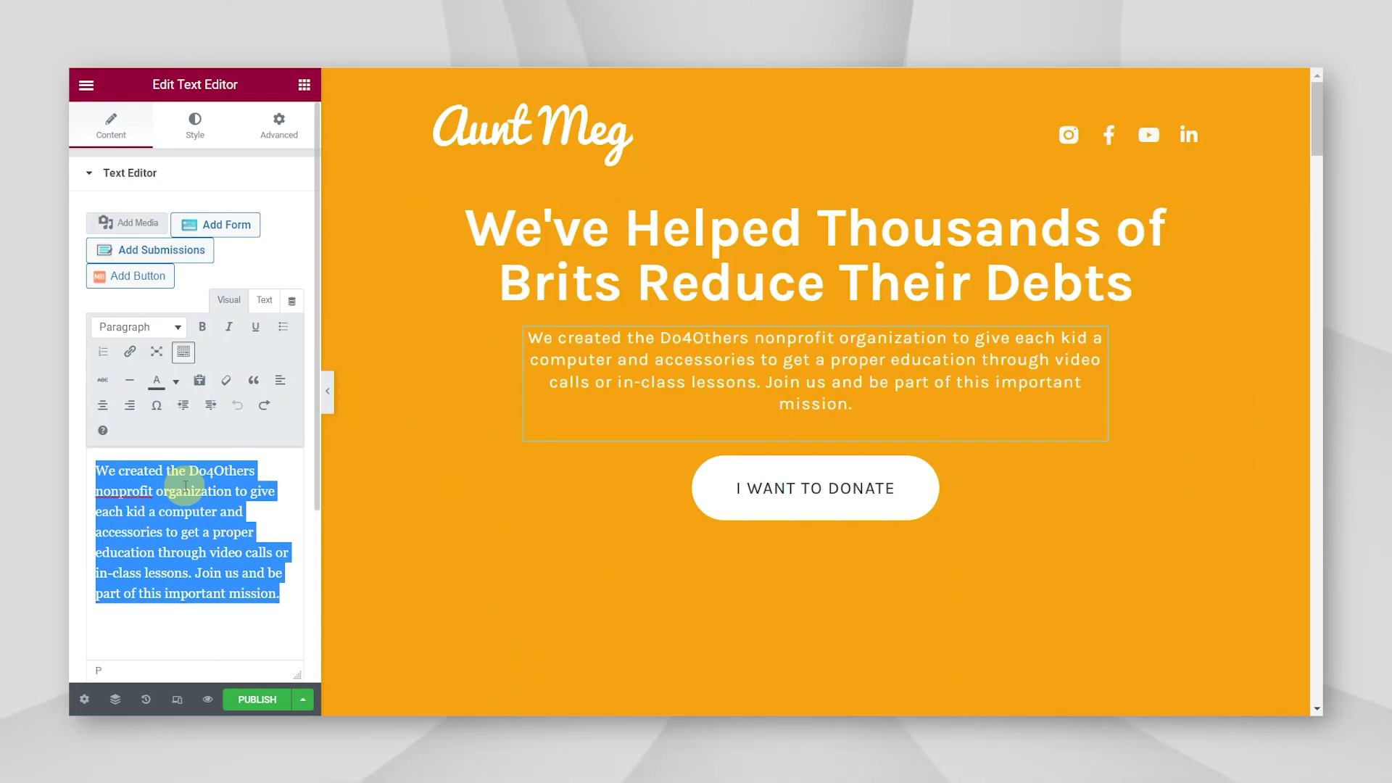
pyautogui.write('This ')
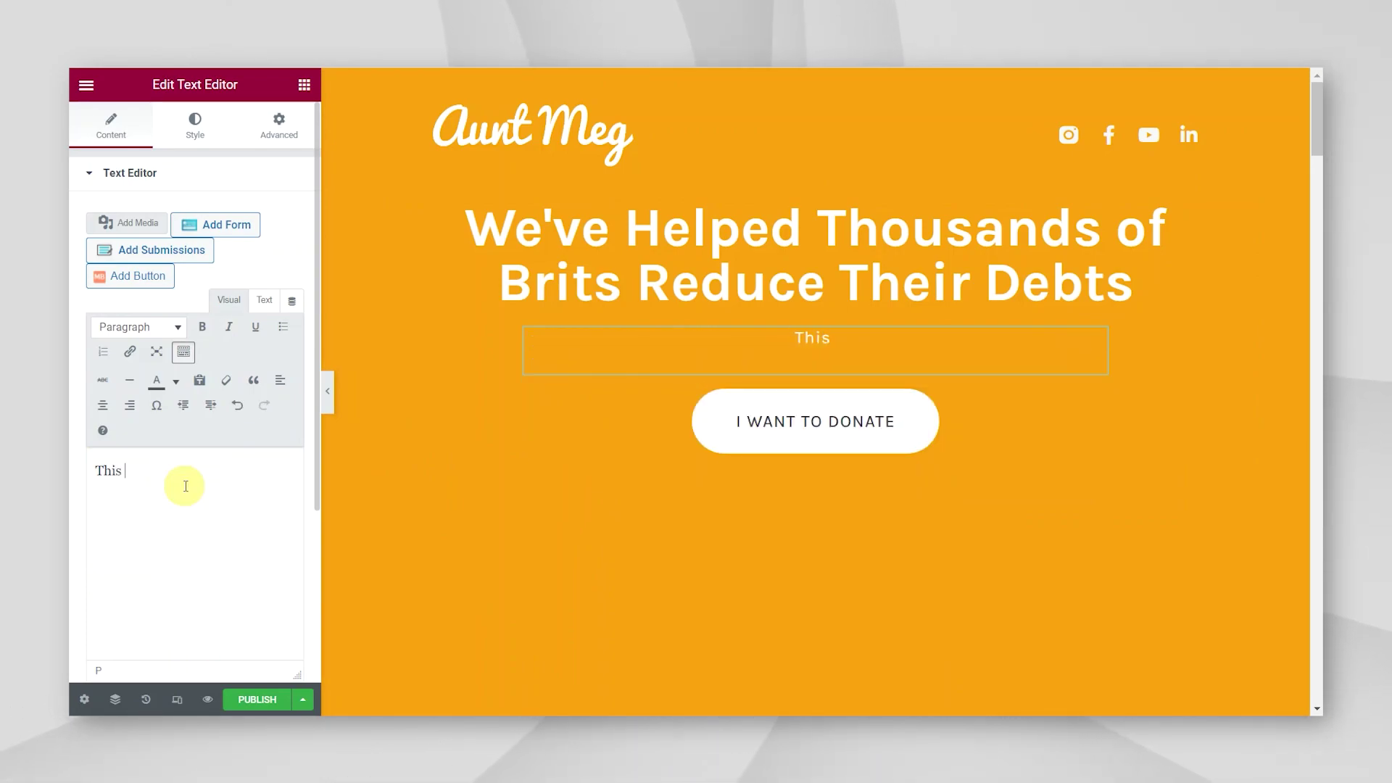
pyautogui.write('23-second assessment will check if you can write off up to 75%')
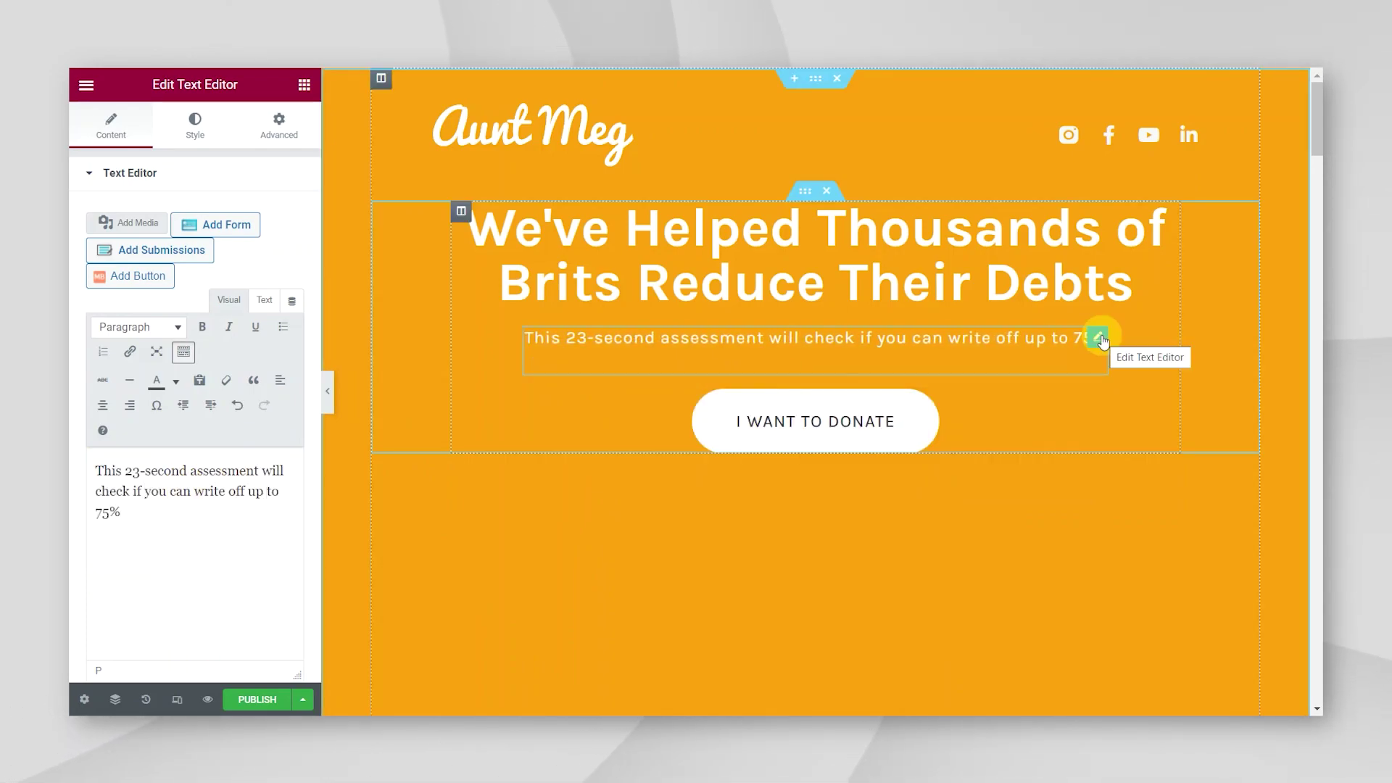
# - Duplicate the paragraph and make the copy read 'The average amount our experts write off is £13,408.68'
pyautogui.rightClick(1103, 339)
pyautogui.click(1172, 390)
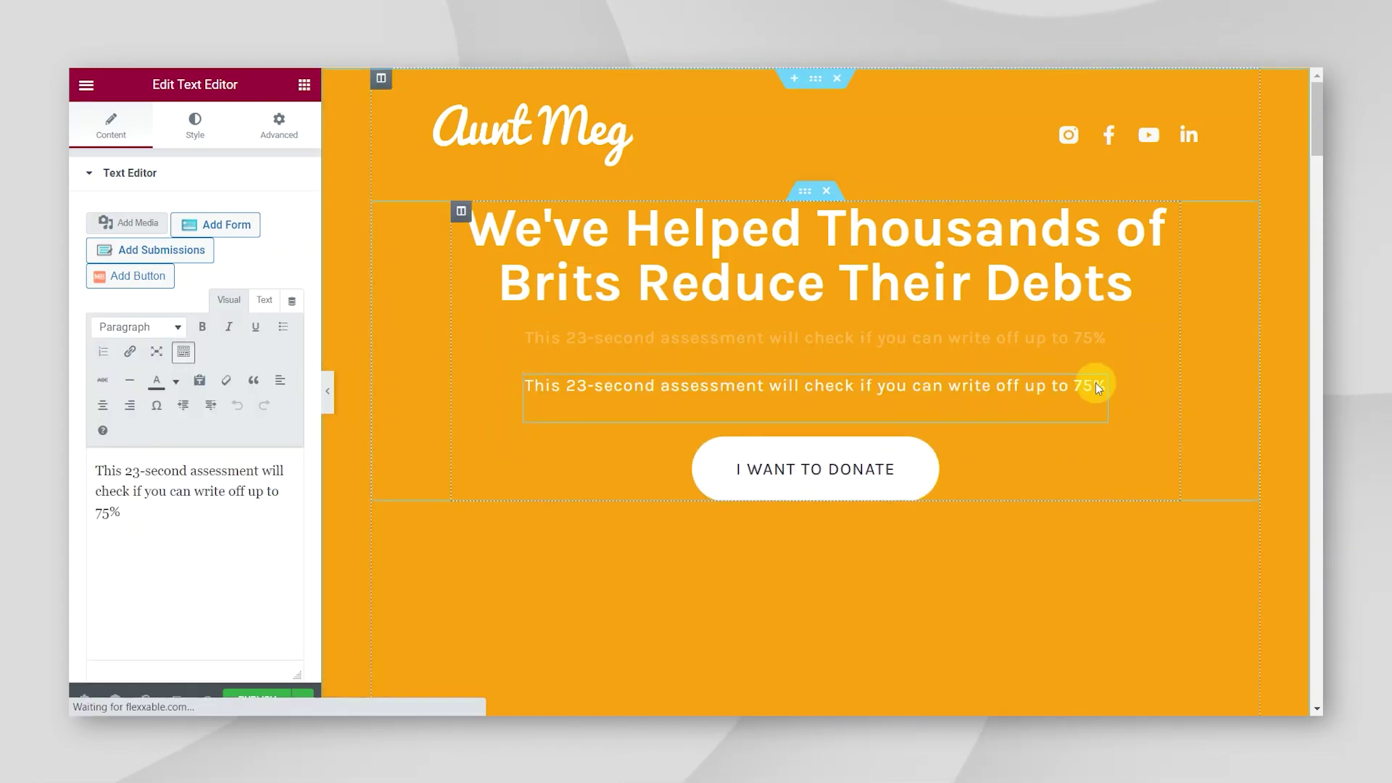
pyautogui.tripleClick(148, 497)
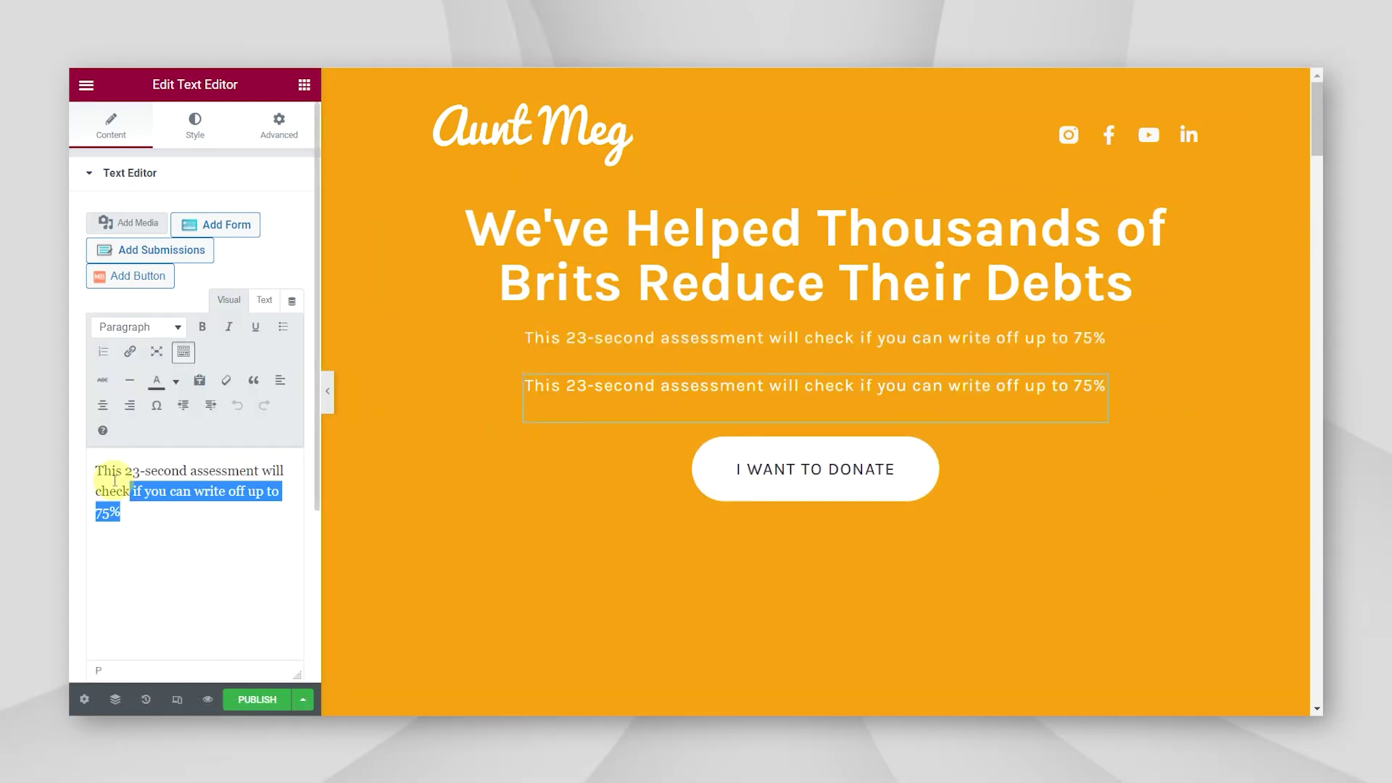
pyautogui.write('The average amount our ex')
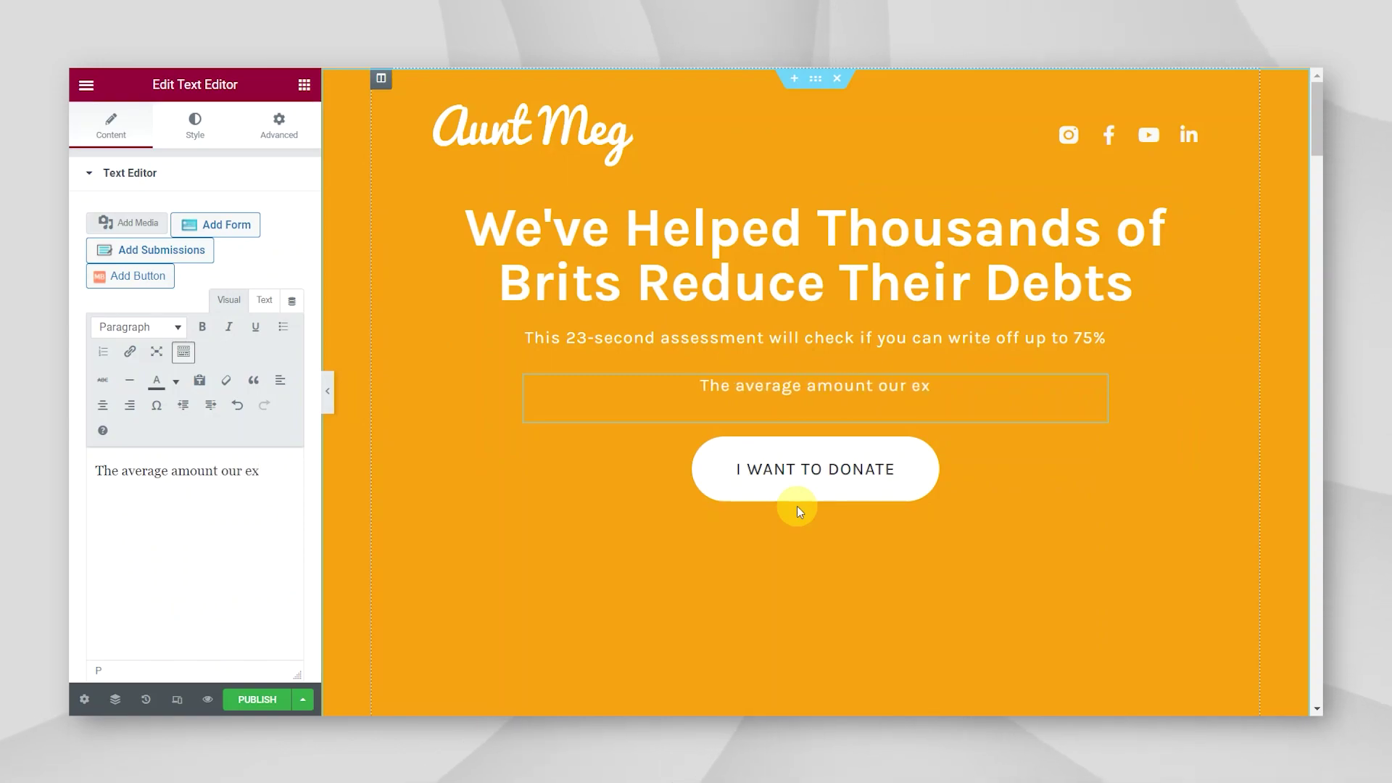
pyautogui.write('perts write off is £13,408.68')
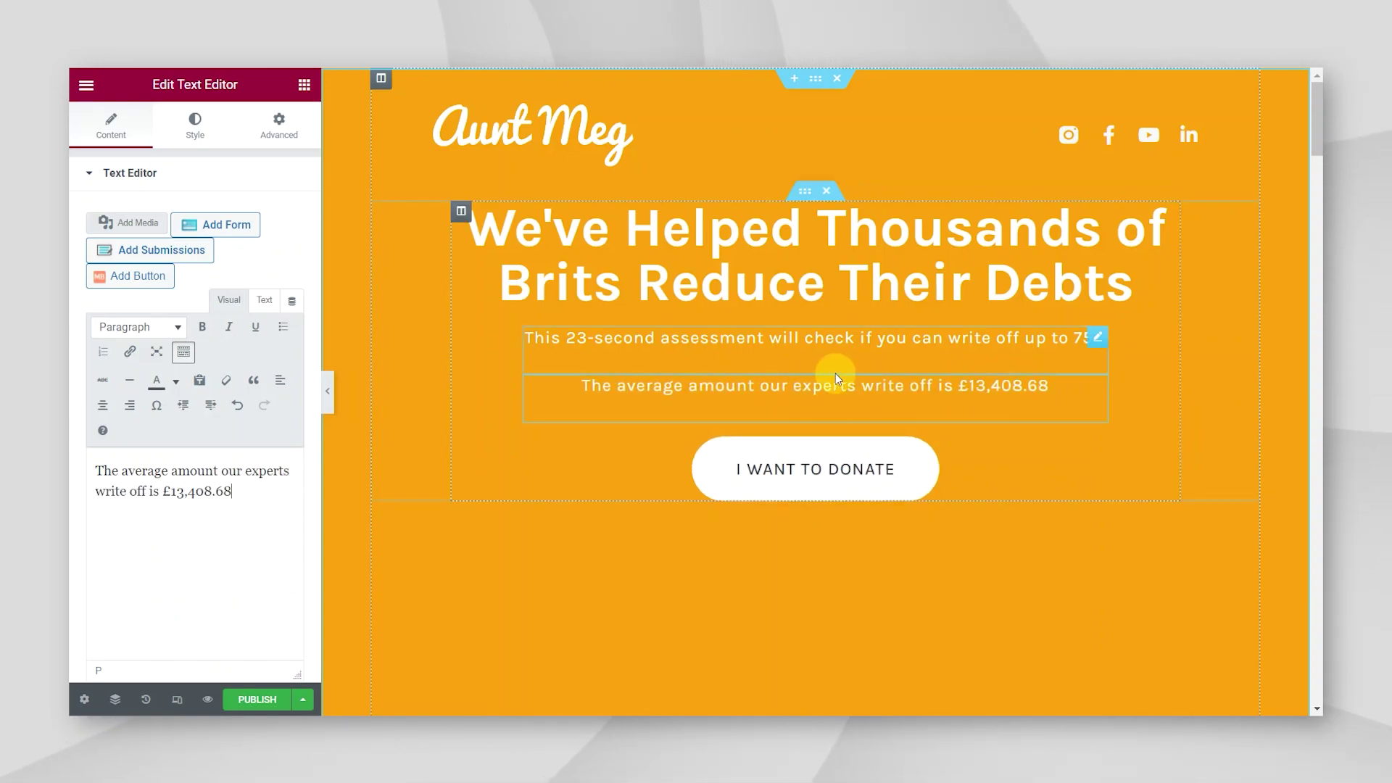
# - Unlink the first hero paragraph's margins and set its bottom margin to -28
pyautogui.click(1098, 339)
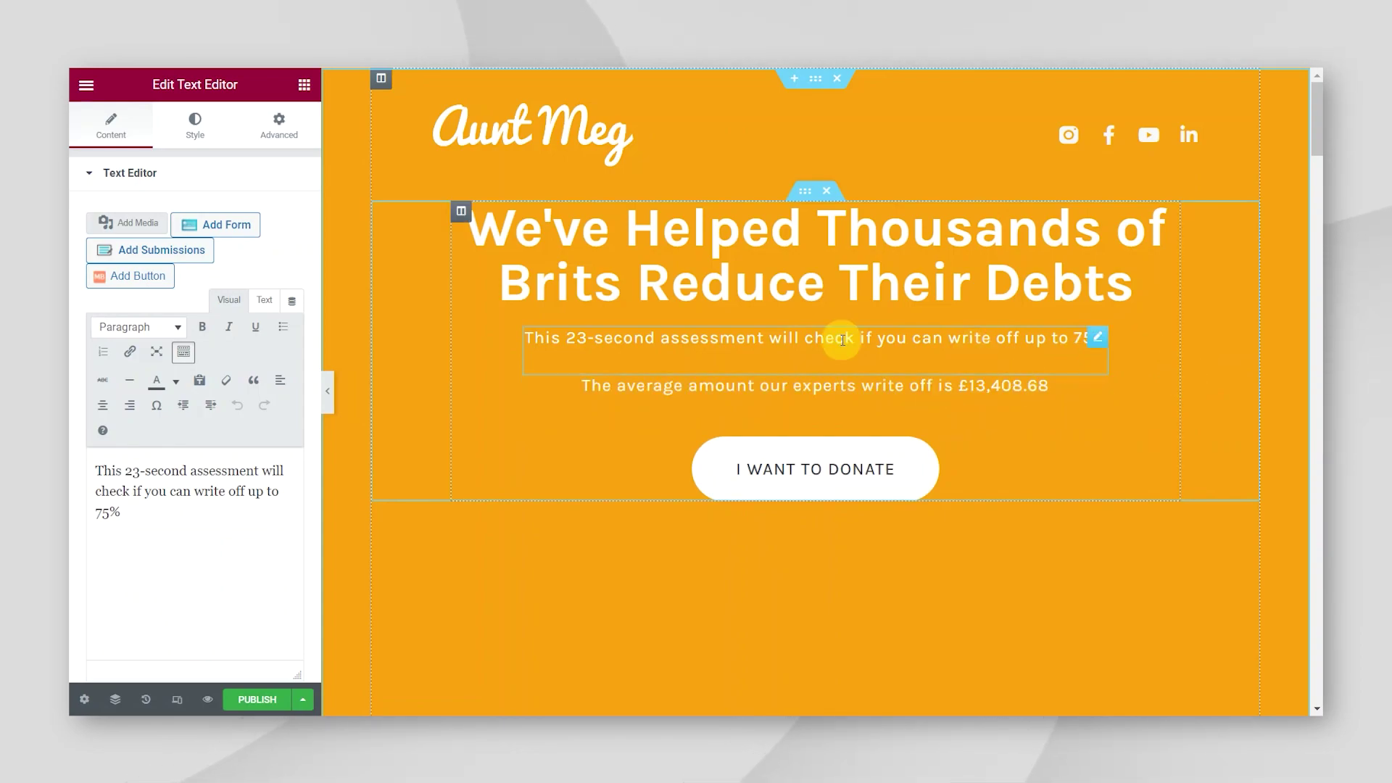
pyautogui.click(276, 122)
pyautogui.click(282, 236)
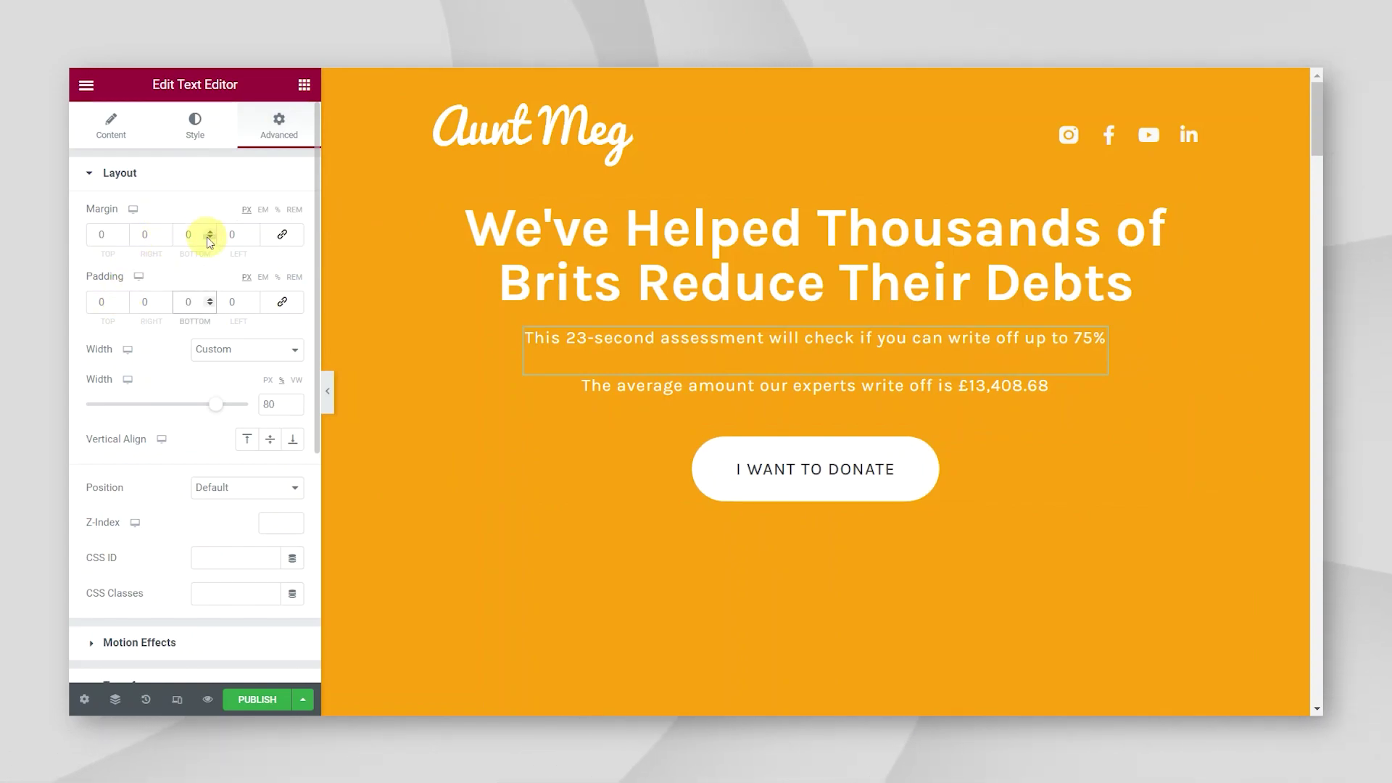
pyautogui.moveTo(210, 239); pyautogui.dragTo(209, 241)
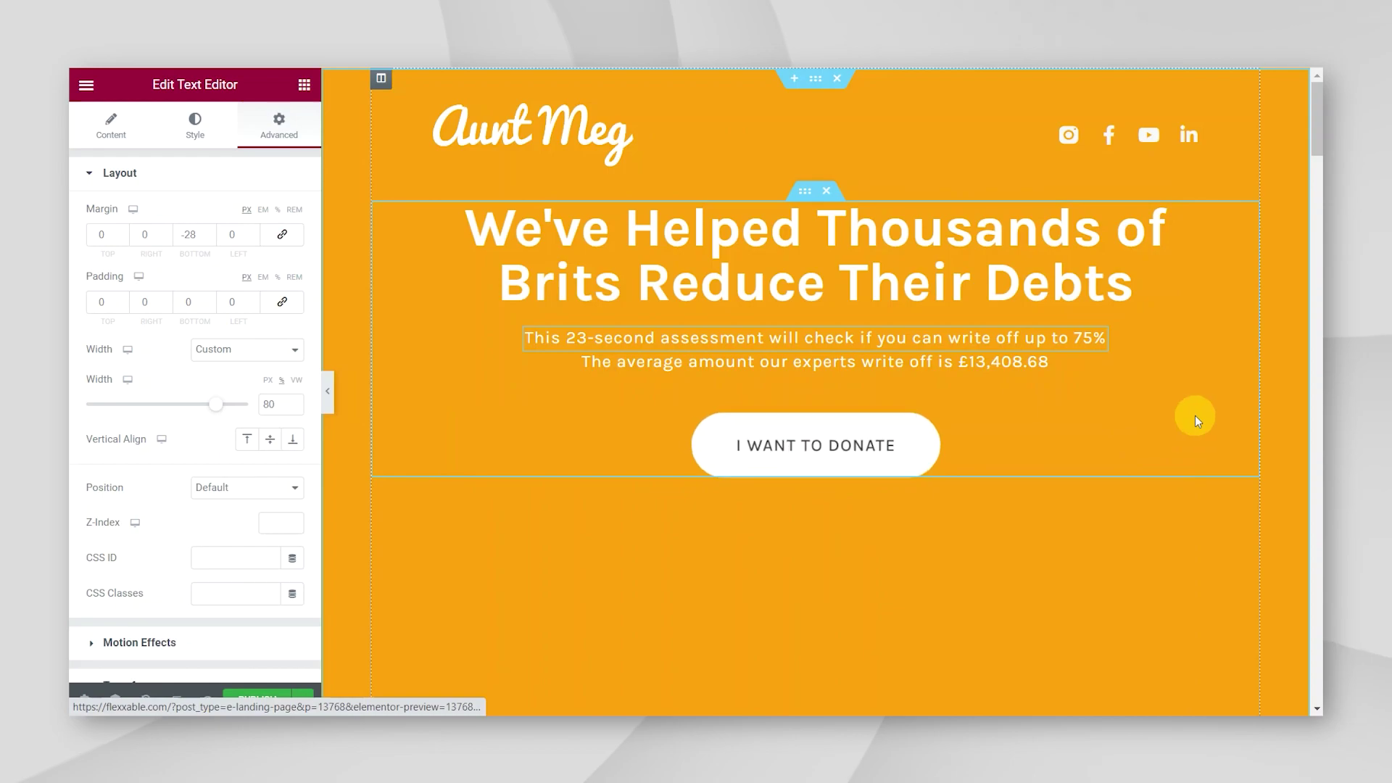
# - Delete the hero's I WANT TO DONATE button
pyautogui.rightClick(1171, 415)
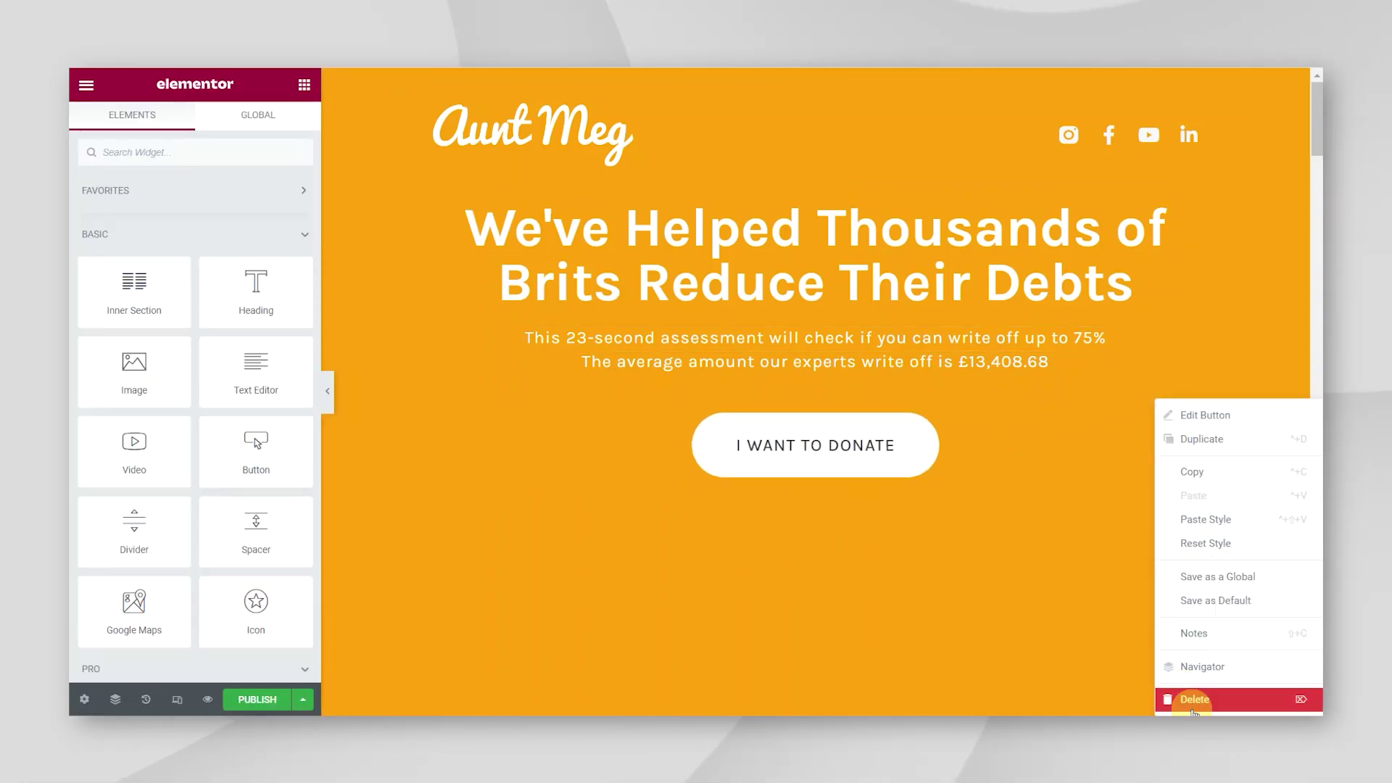
pyautogui.click(1196, 701)
pyautogui.scroll(-3, 904, 371)
pyautogui.scroll(3, 721, 397)
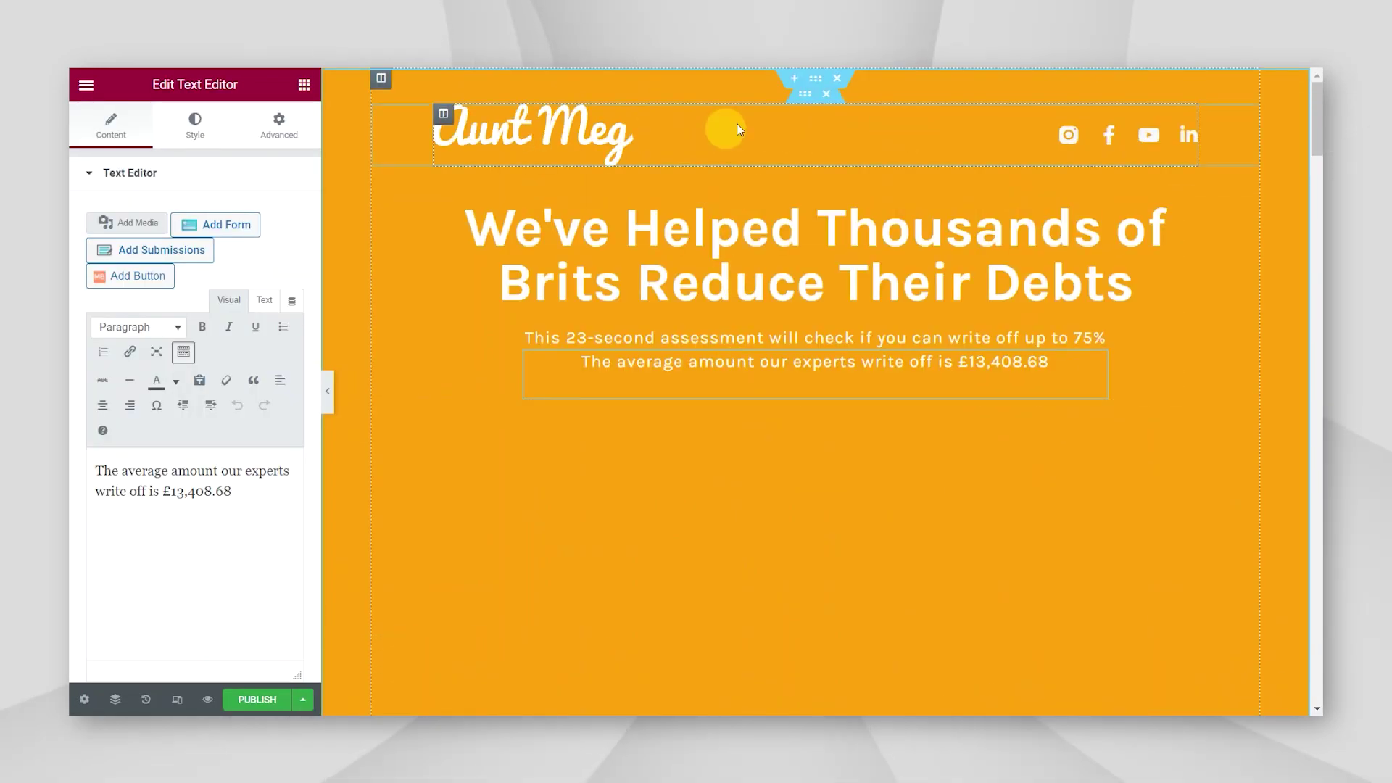
# - Shrink the orange hero section's minimum height to 453 px
pyautogui.click(816, 80)
pyautogui.scroll(-5, 842, 302)
pyautogui.scroll(3, 501, 413)
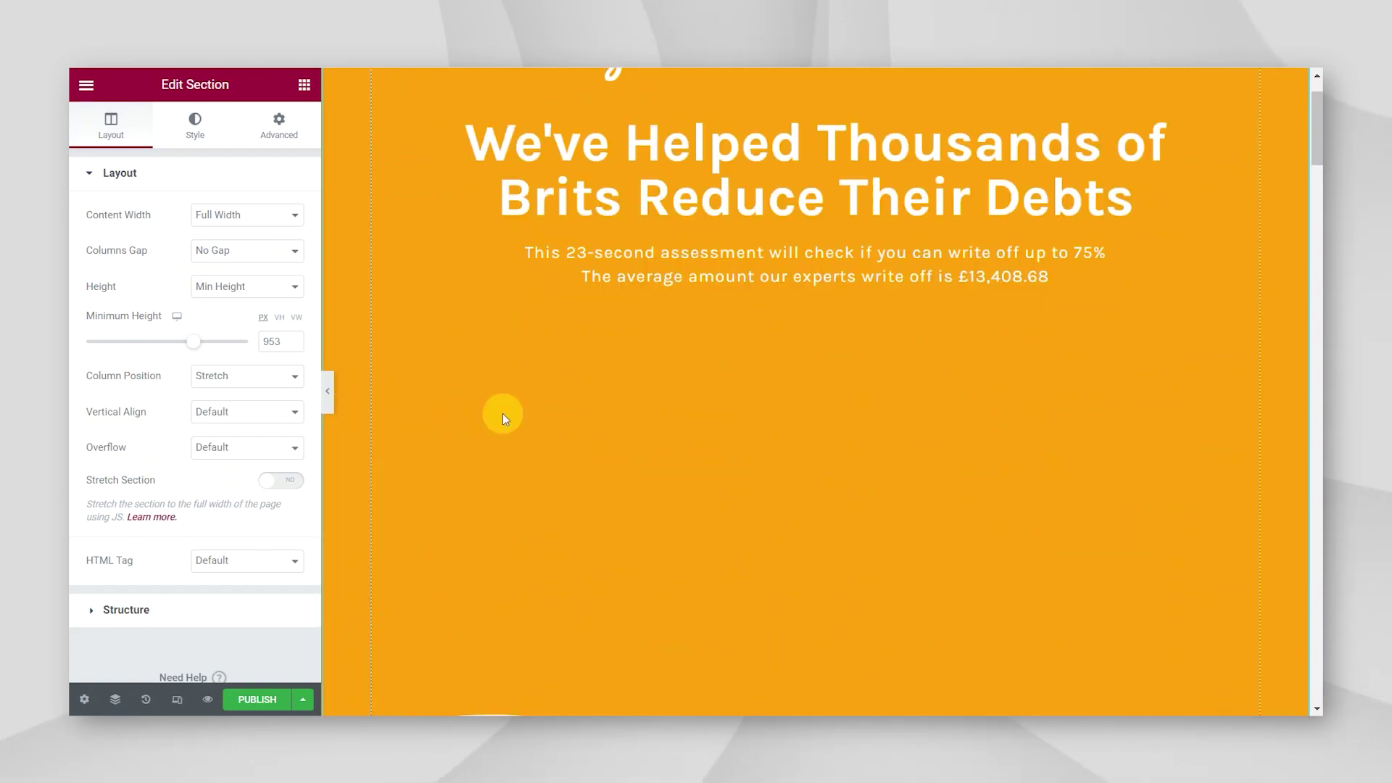
pyautogui.moveTo(195, 348); pyautogui.dragTo(138, 334)
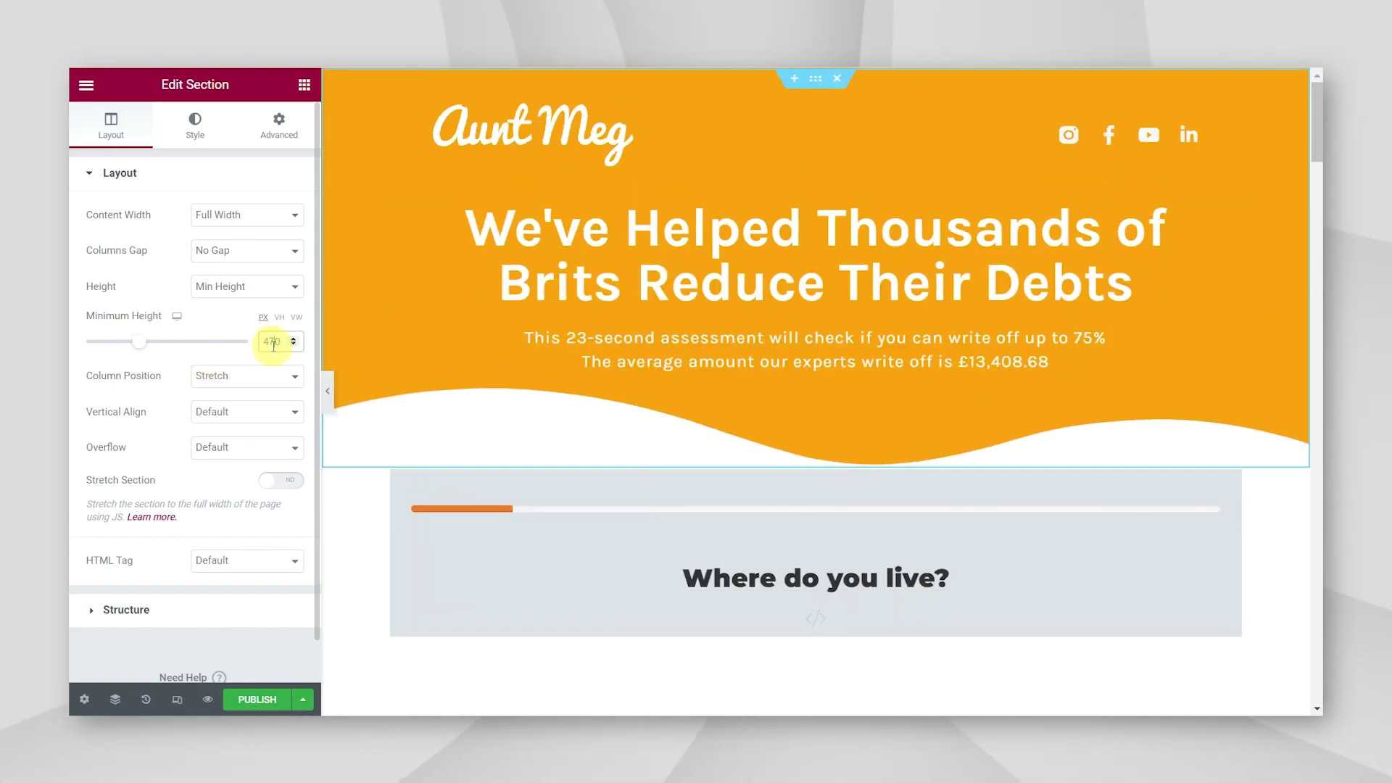
# - Retitle the steps heading 'About Aunt Meg'
pyautogui.click(708, 420)
pyautogui.scroll(-5, 768, 424)
pyautogui.scroll(-2, 839, 431)
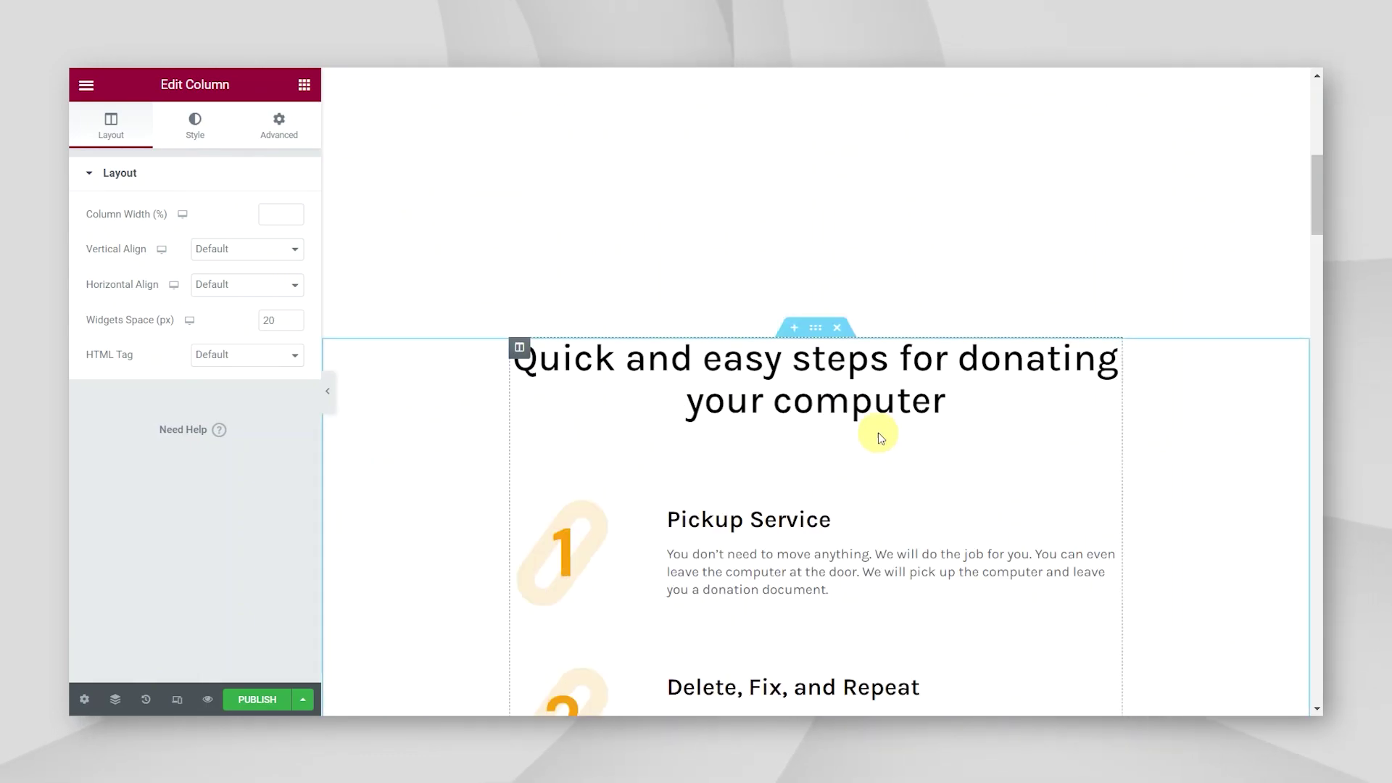
pyautogui.scroll(-5, 730, 417)
pyautogui.scroll(5, 769, 363)
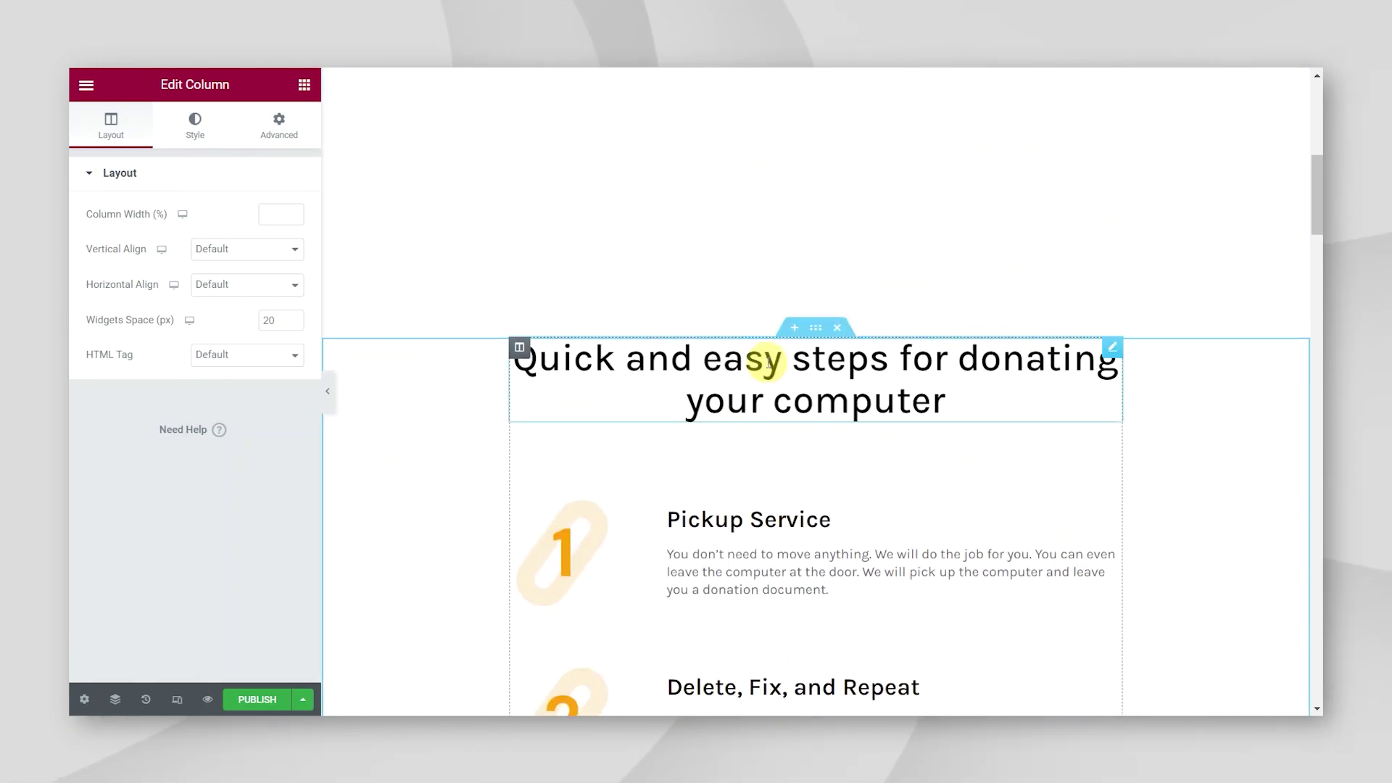
pyautogui.tripleClick(794, 360)
pyautogui.write('A')
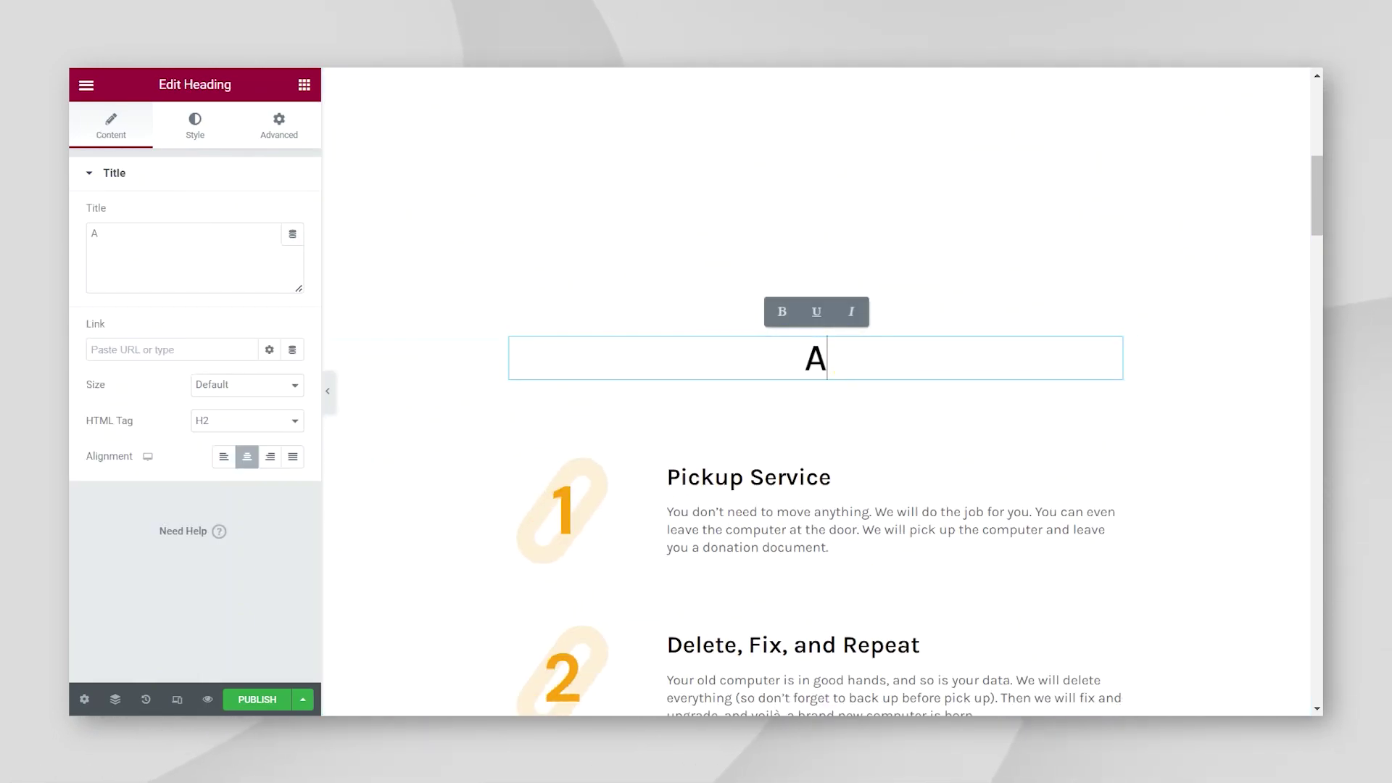
pyautogui.write('bout Au')
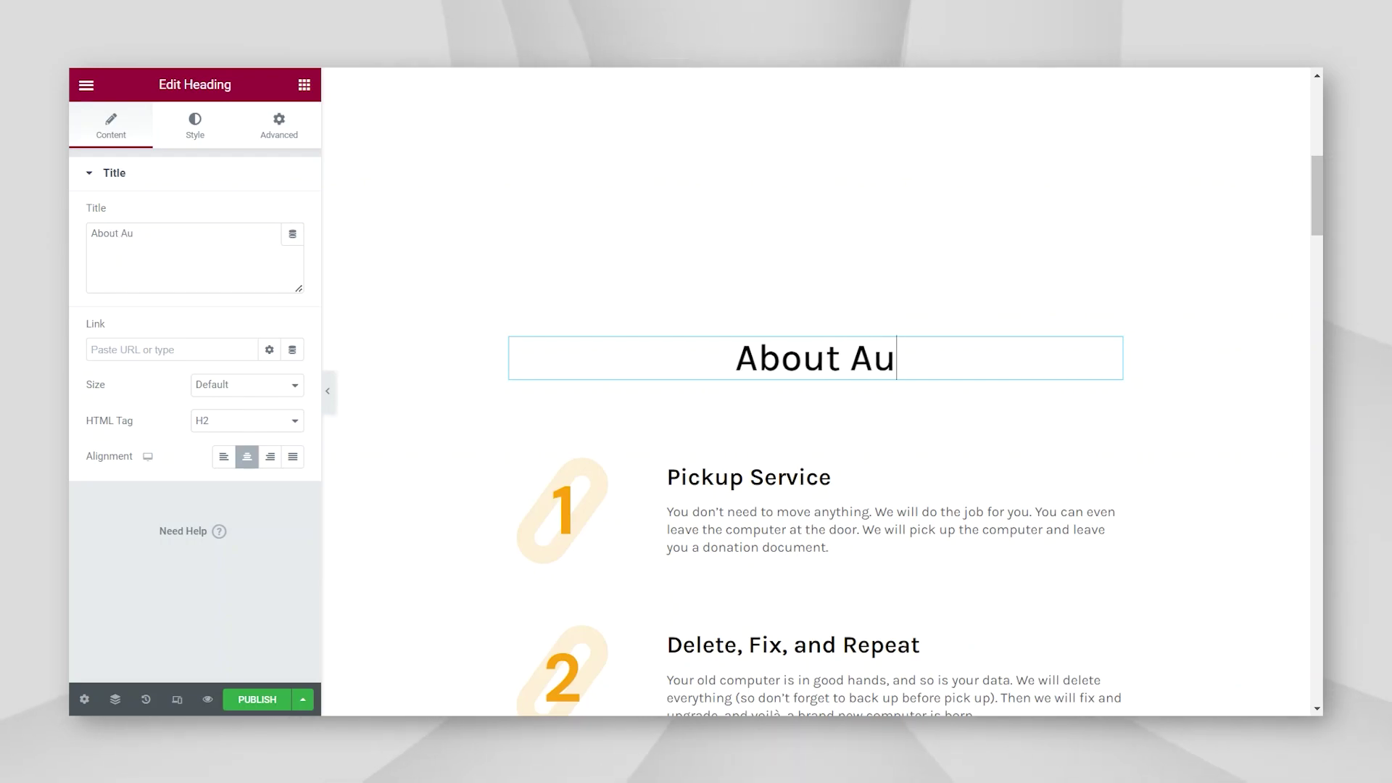
pyautogui.write('nt Meg')
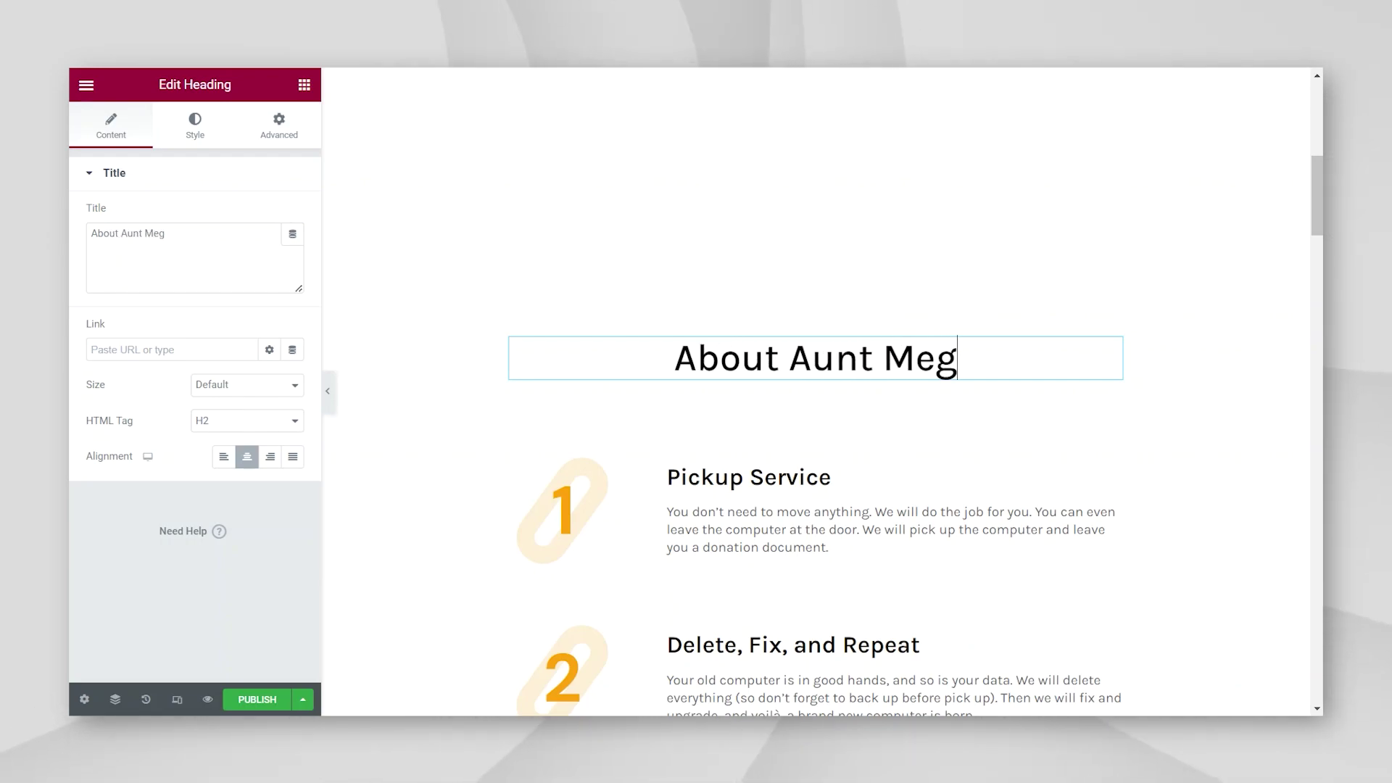
# - Replace the partner-logos heading with 'Aunt Meg Has Been Seen On:'
pyautogui.scroll(-14, 725, 319)
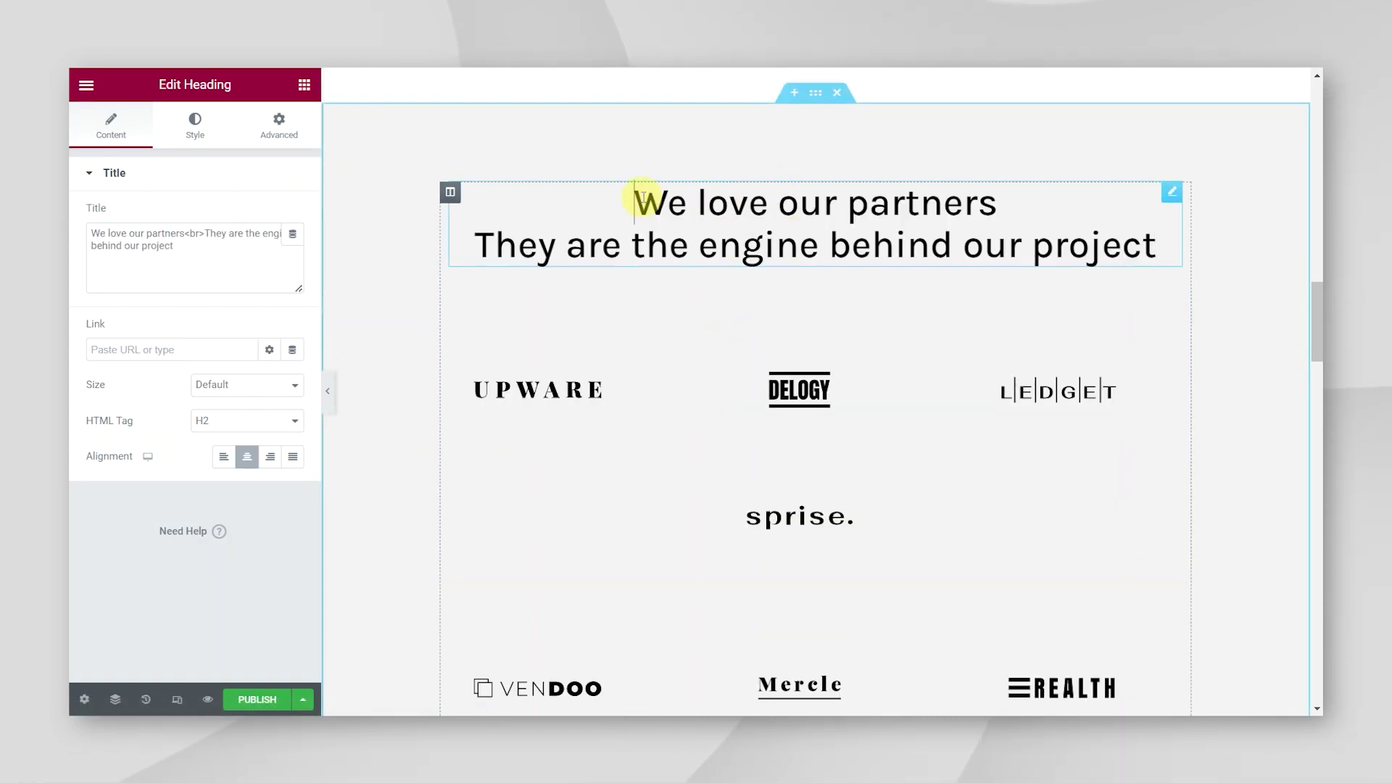
pyautogui.moveTo(638, 197); pyautogui.dragTo(1143, 251)
pyautogui.write('Aunt')
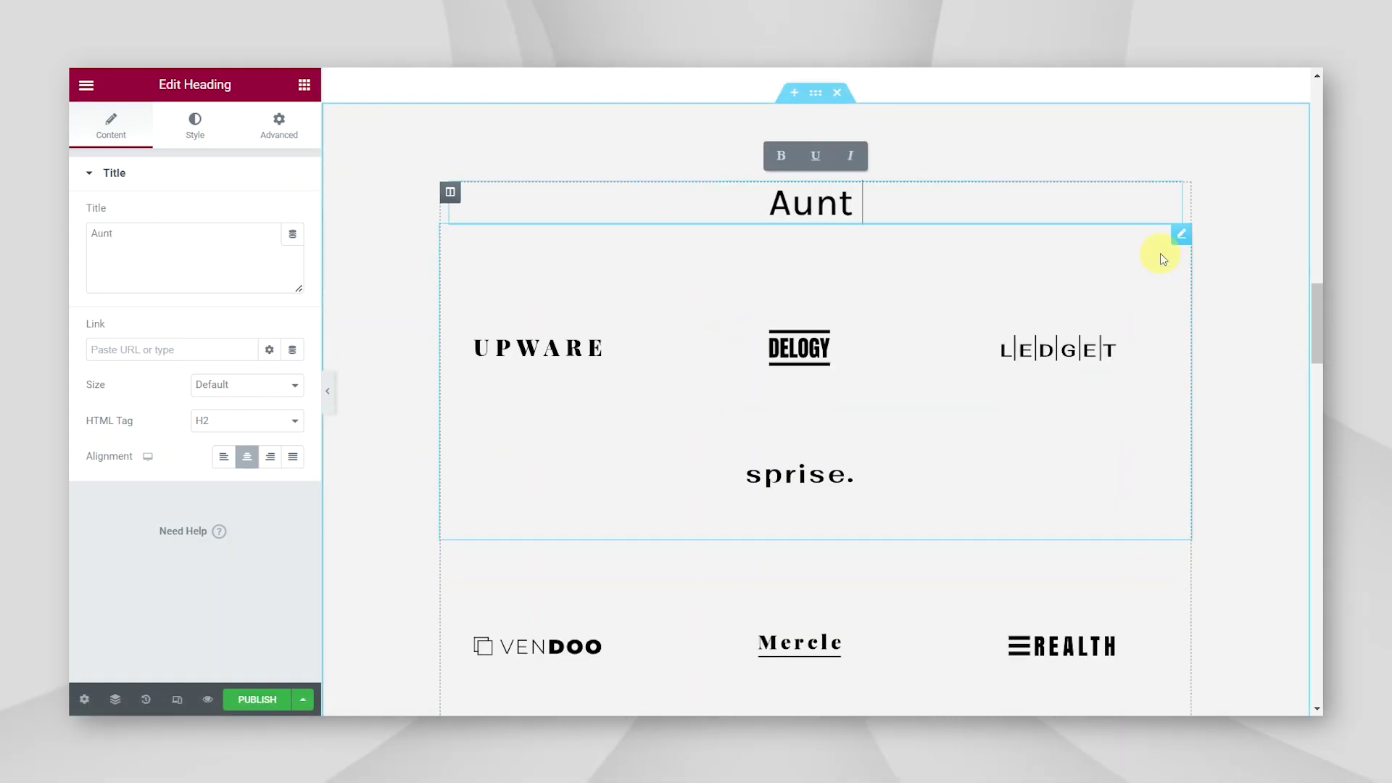
pyautogui.write(' Meg Has')
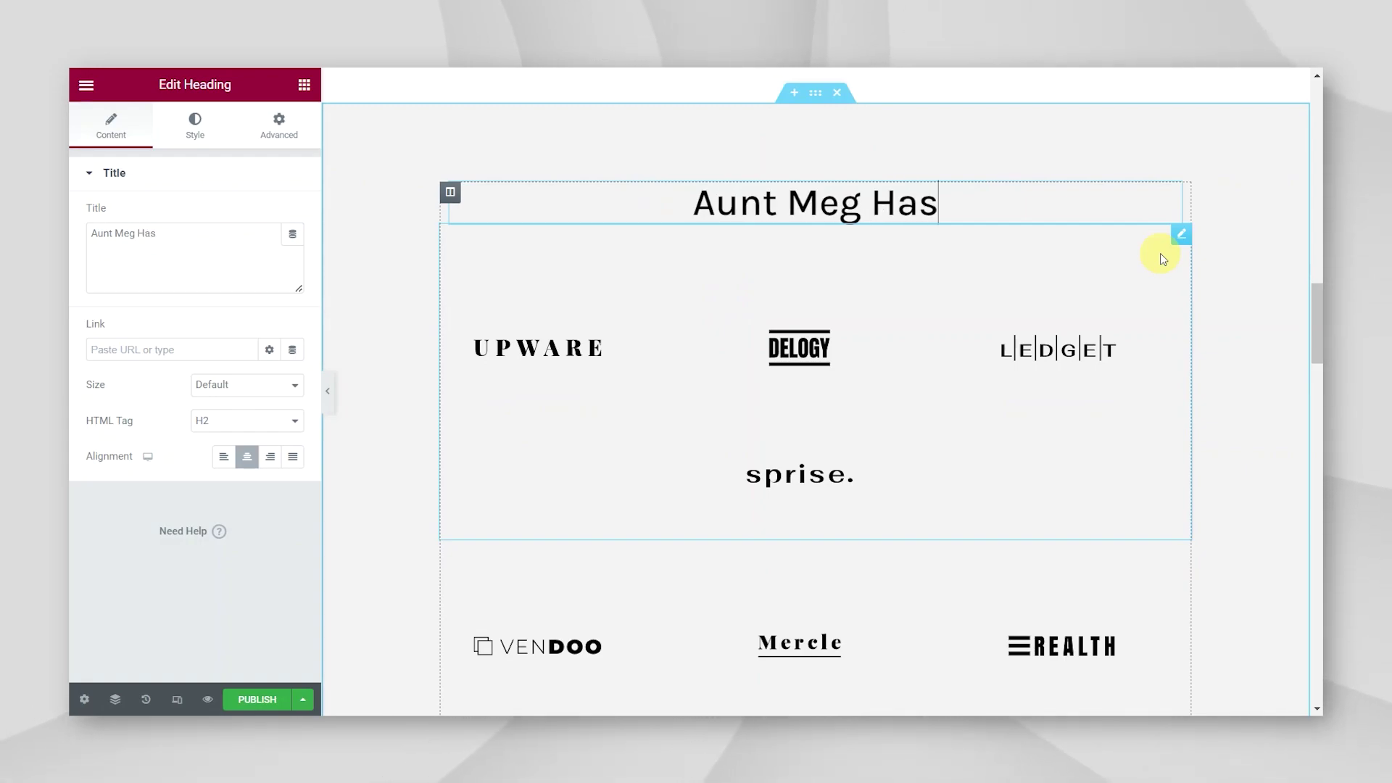
pyautogui.write(' Been Se')
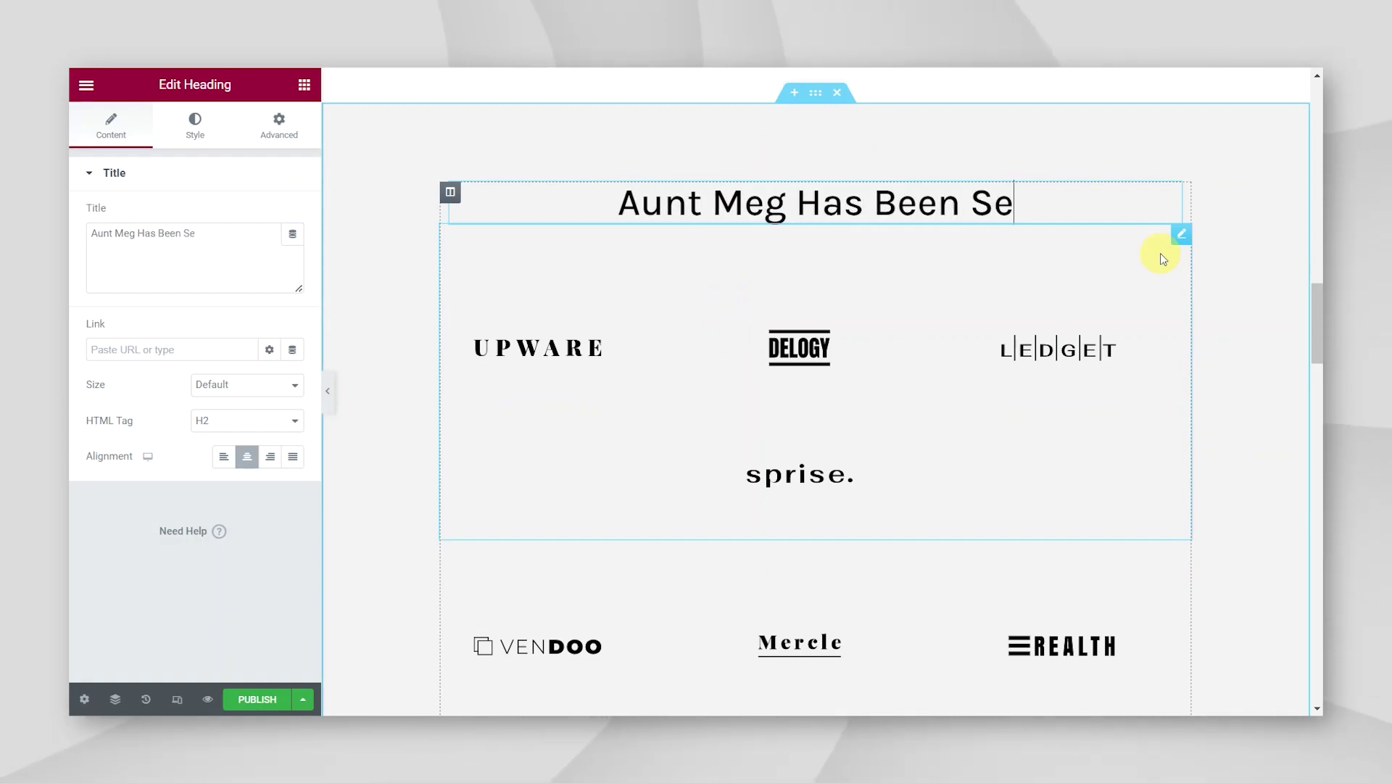
pyautogui.write('en On:')
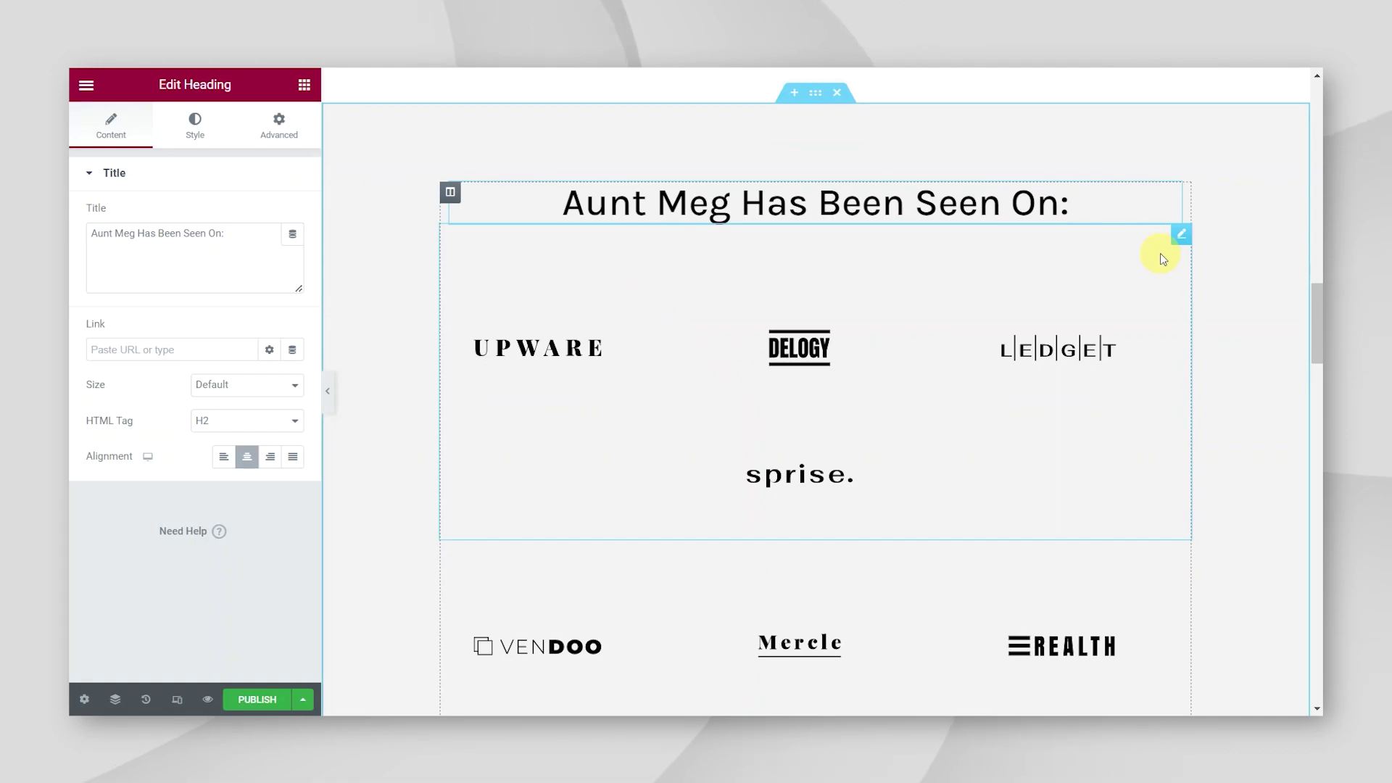
pyautogui.scroll(-3, 711, 211)
pyautogui.scroll(4, 582, 105)
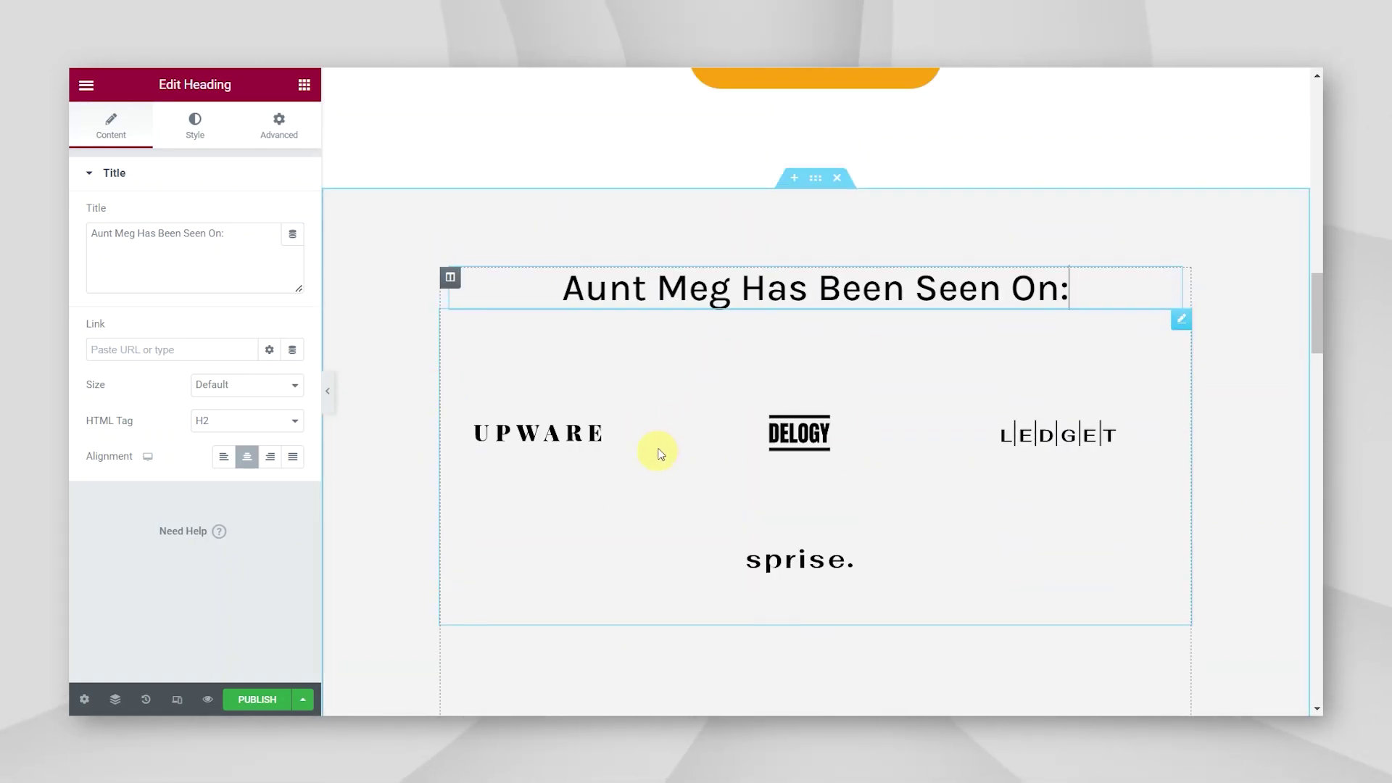
# - Delete the 3478/22 and 60/14 donation-statistics rows
pyautogui.scroll(-6, 1231, 323)
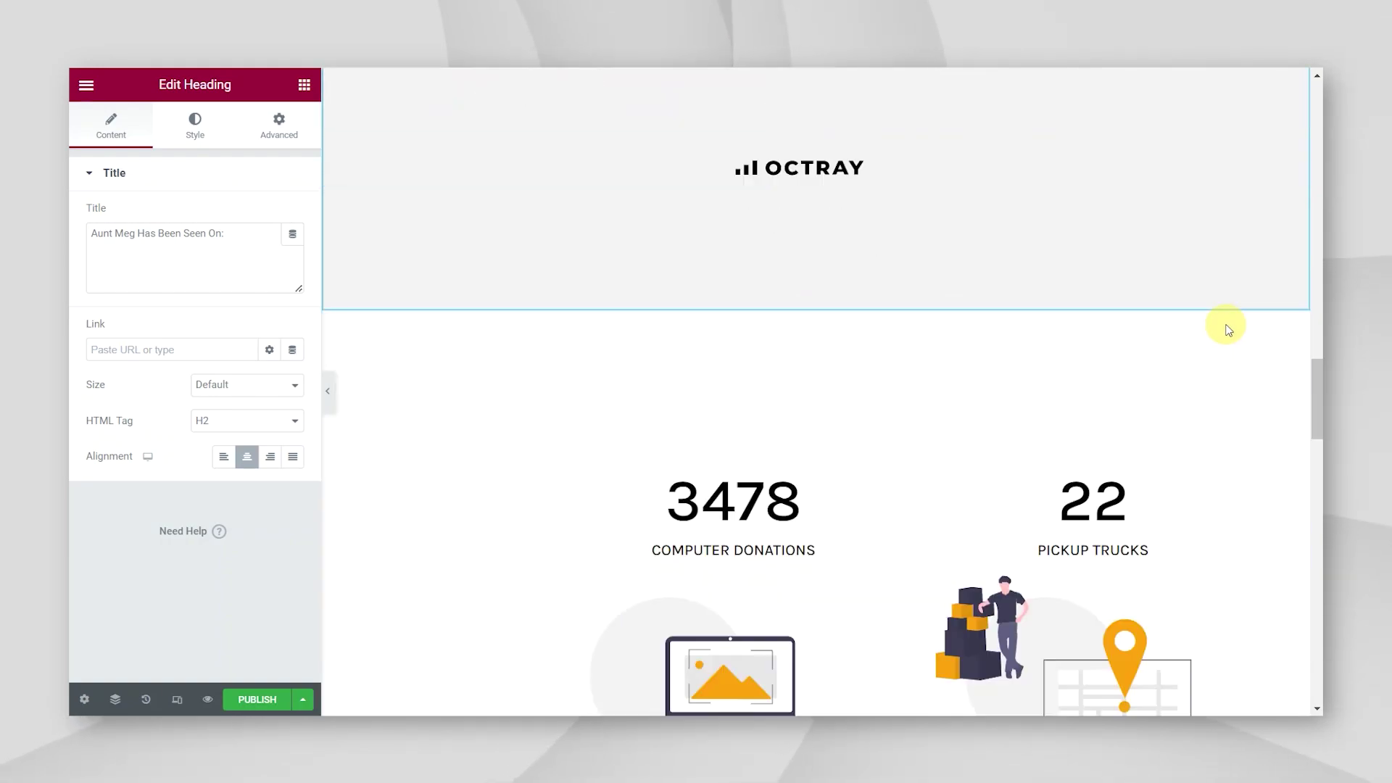
pyautogui.scroll(-3, 1204, 319)
pyautogui.click(709, 363)
pyautogui.scroll(4, 681, 290)
pyautogui.scroll(-2, 815, 168)
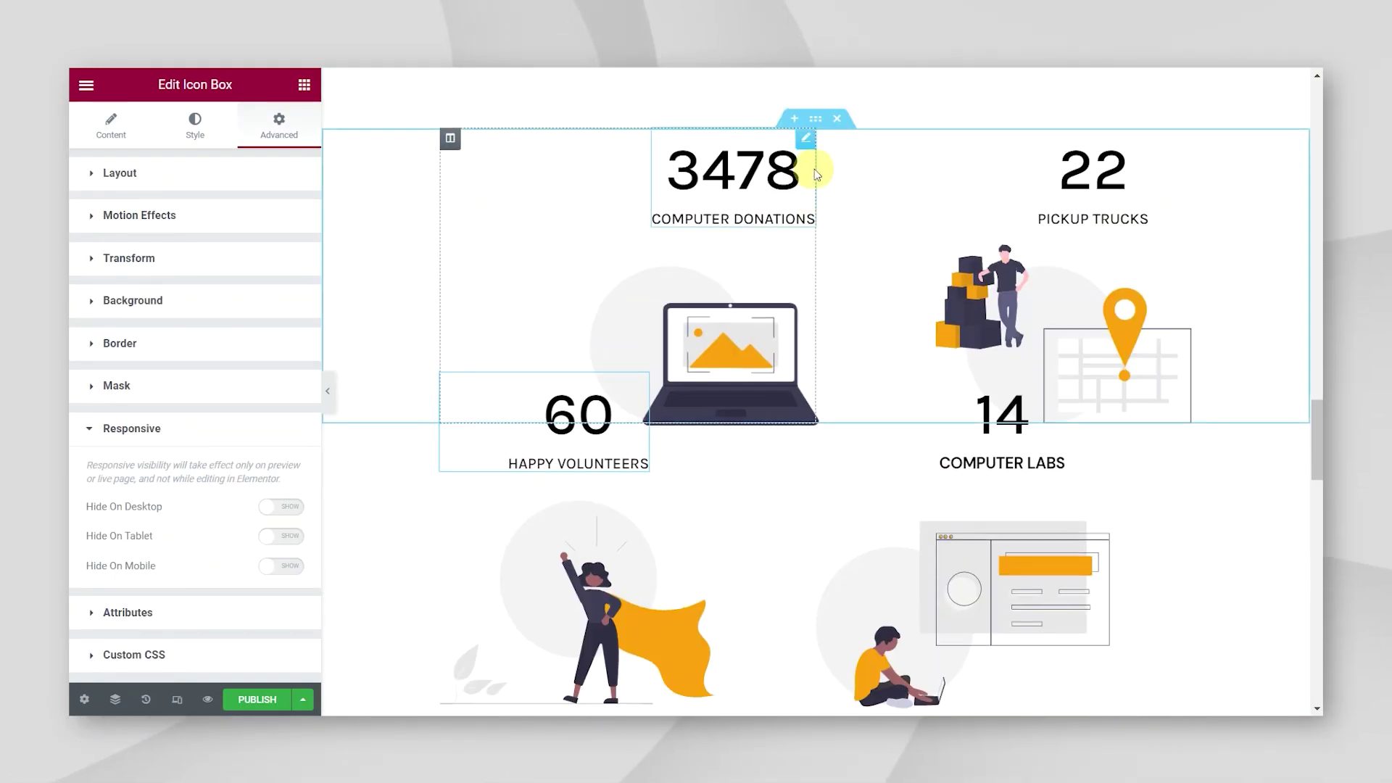
pyautogui.scroll(-10, 573, 356)
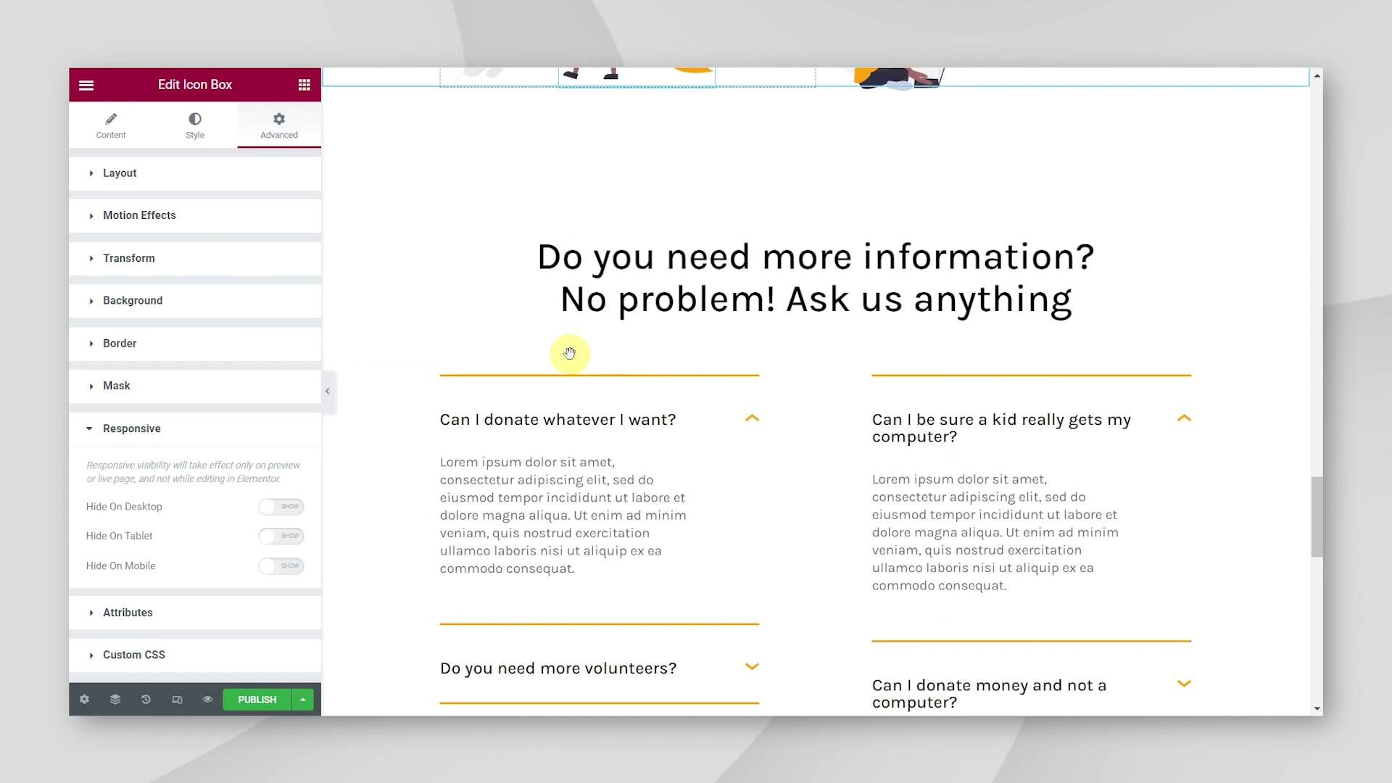
pyautogui.scroll(10, 802, 529)
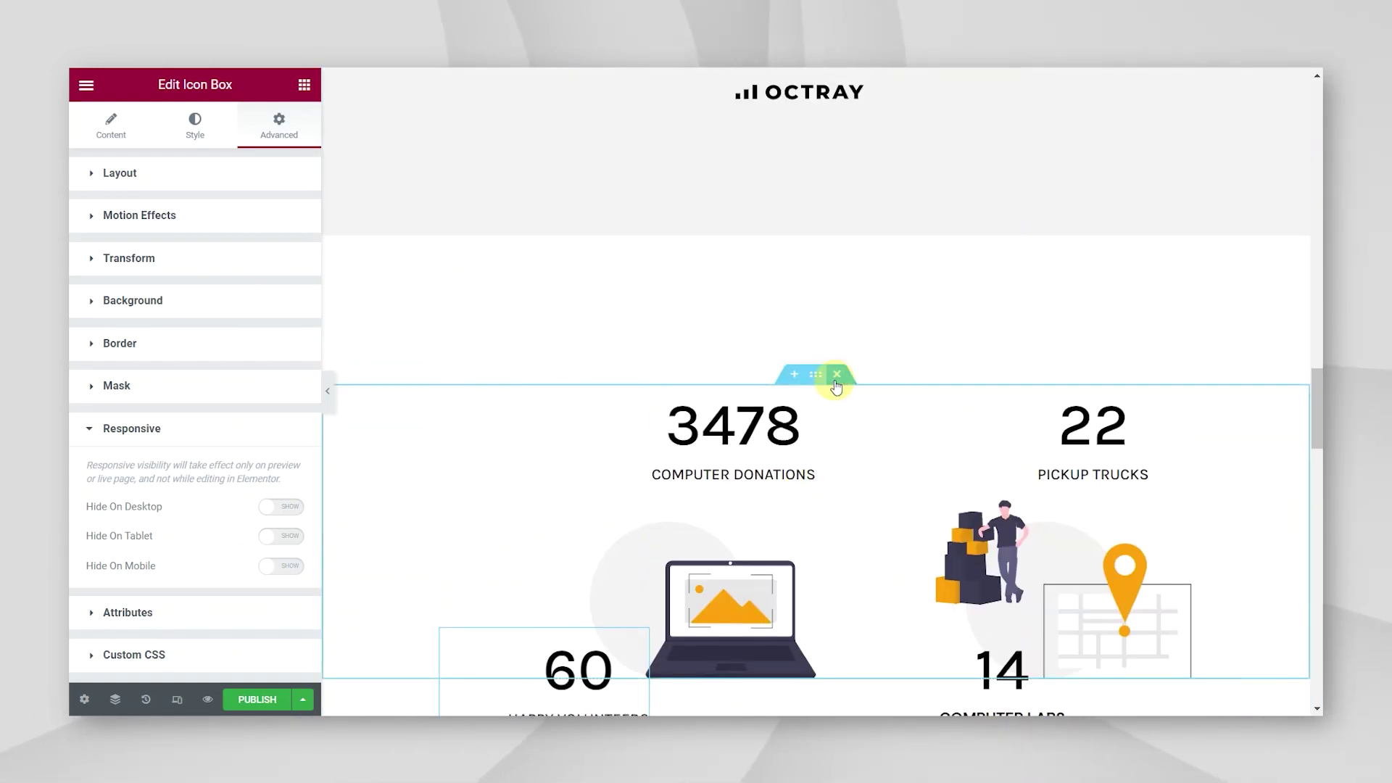
pyautogui.click(836, 376)
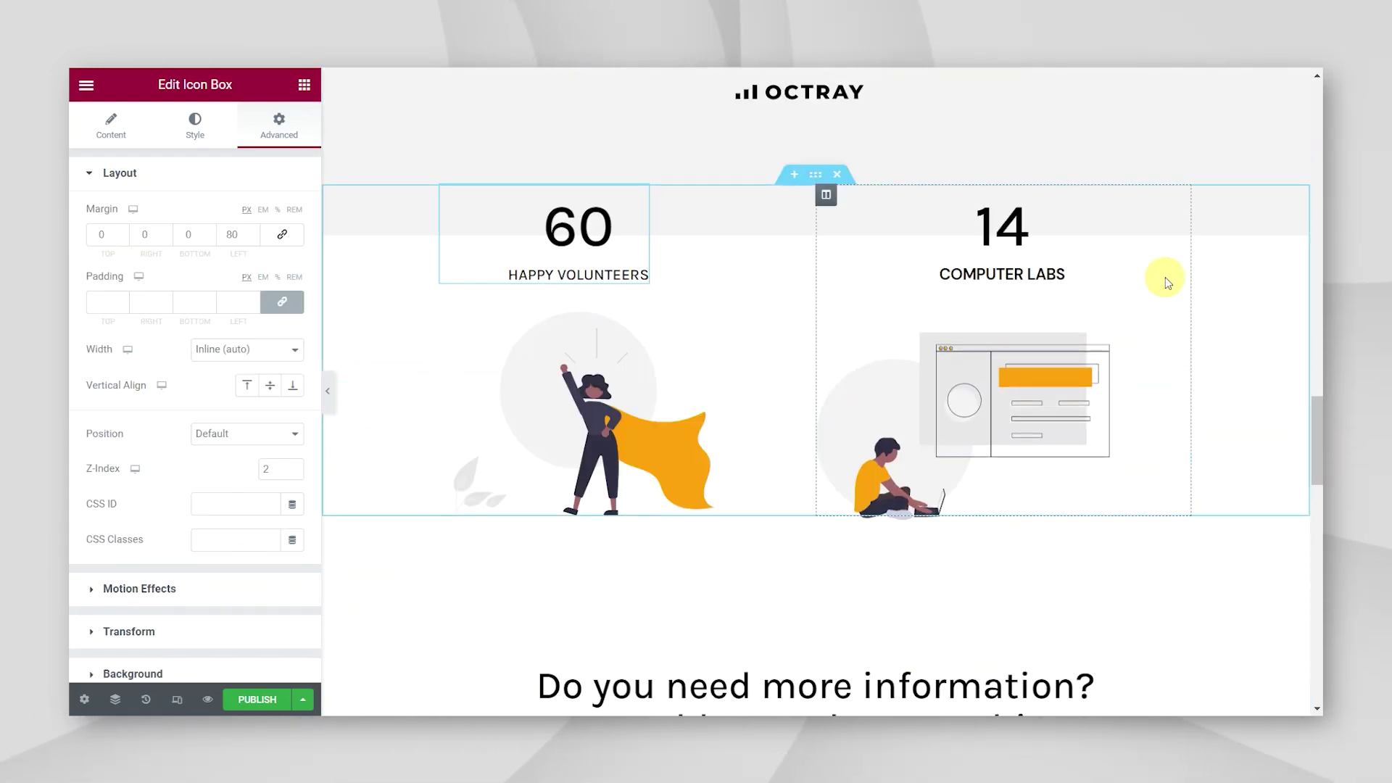
pyautogui.click(837, 175)
# - Select the Pickup Service step box for editing
pyautogui.scroll(3, 737, 591)
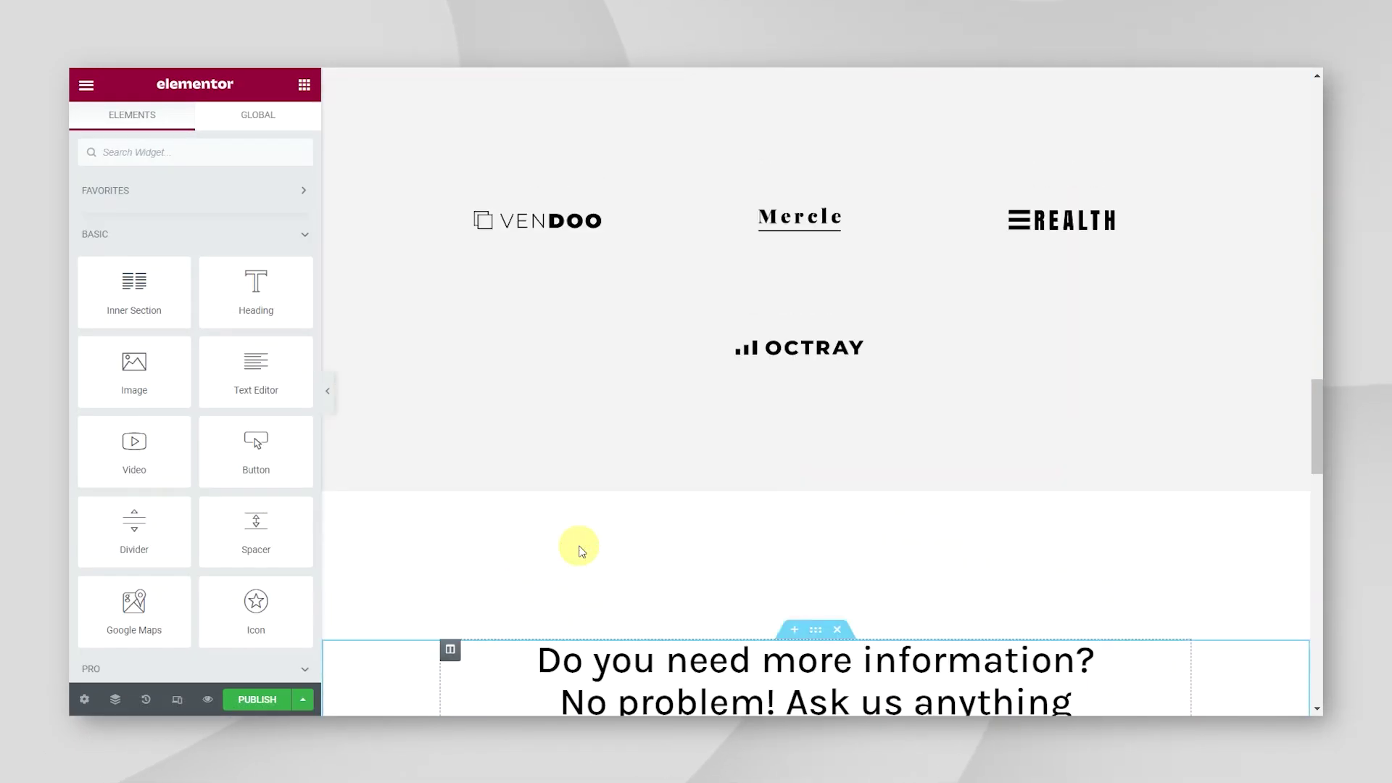
pyautogui.scroll(15, 579, 551)
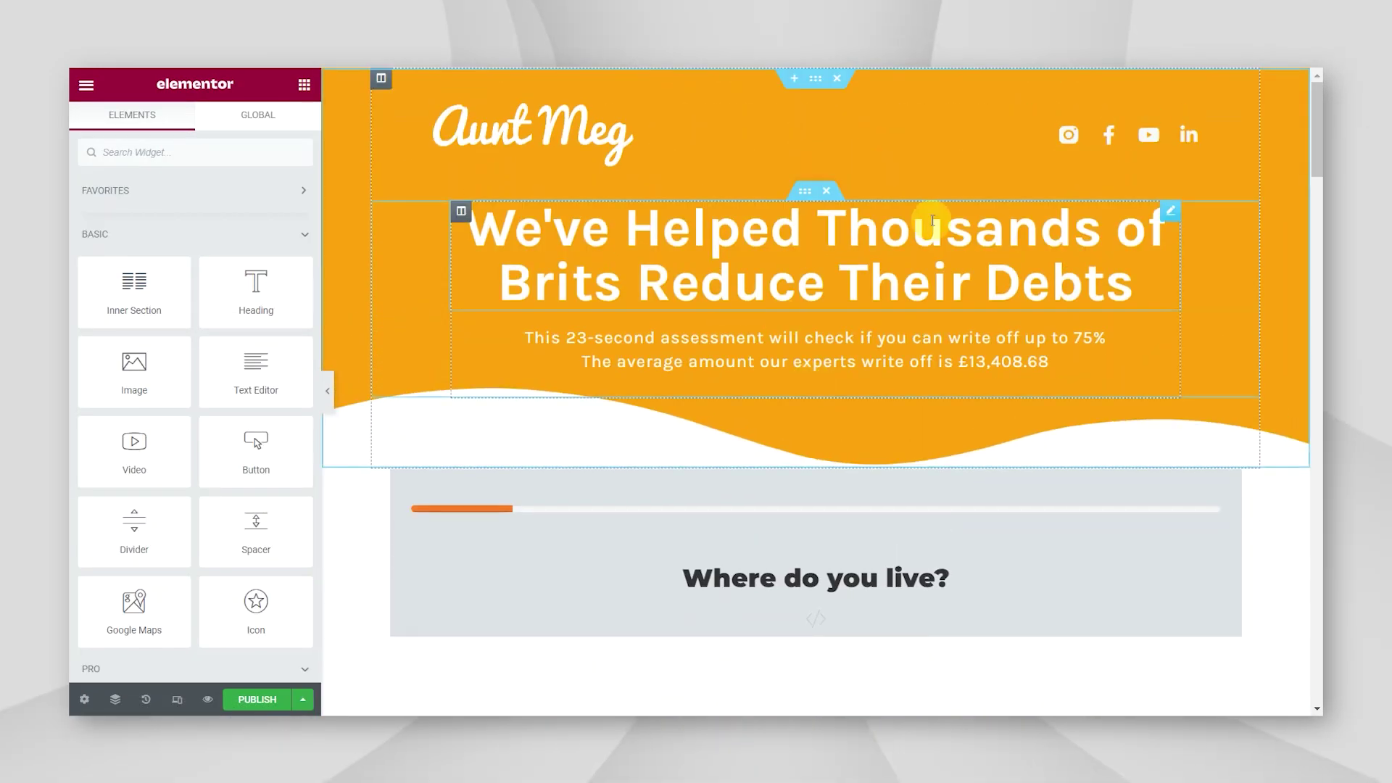
pyautogui.scroll(-8, 720, 361)
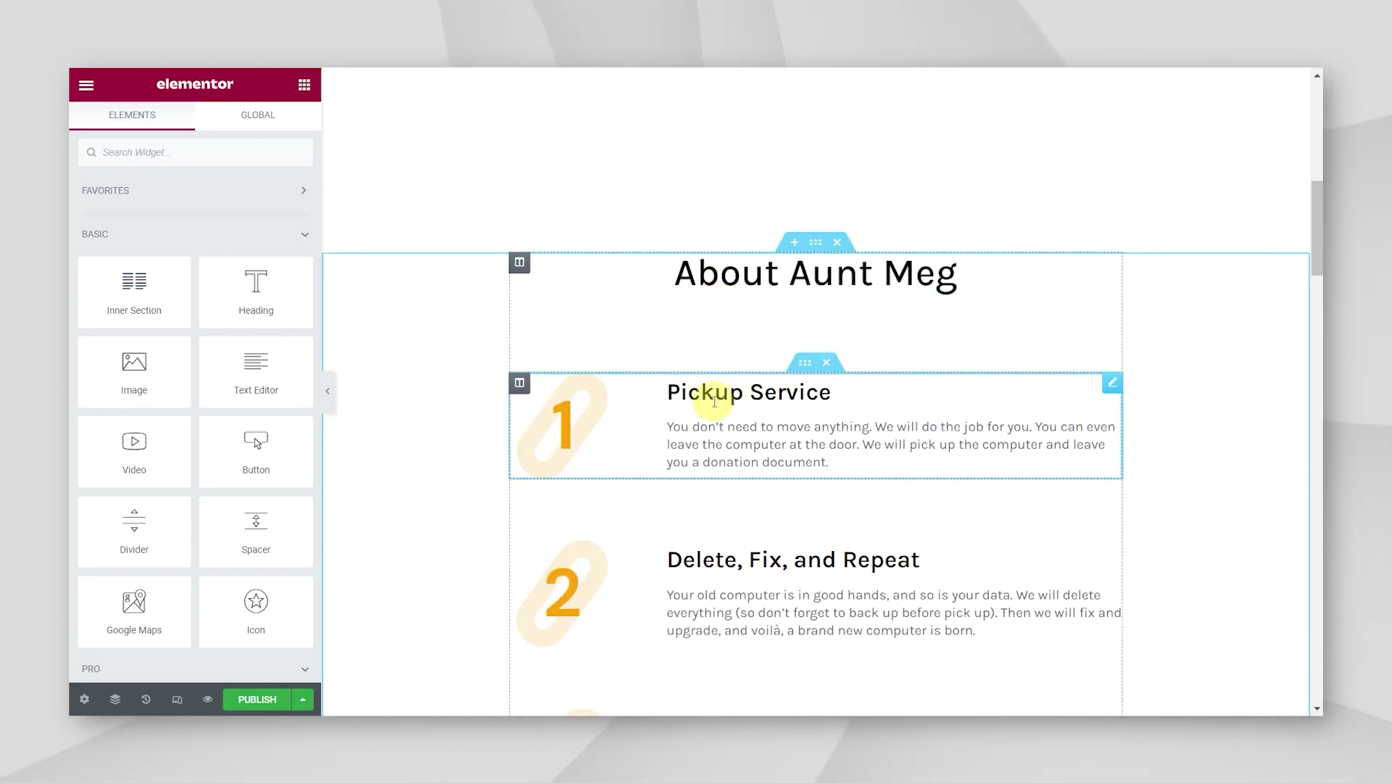
pyautogui.click(732, 399)
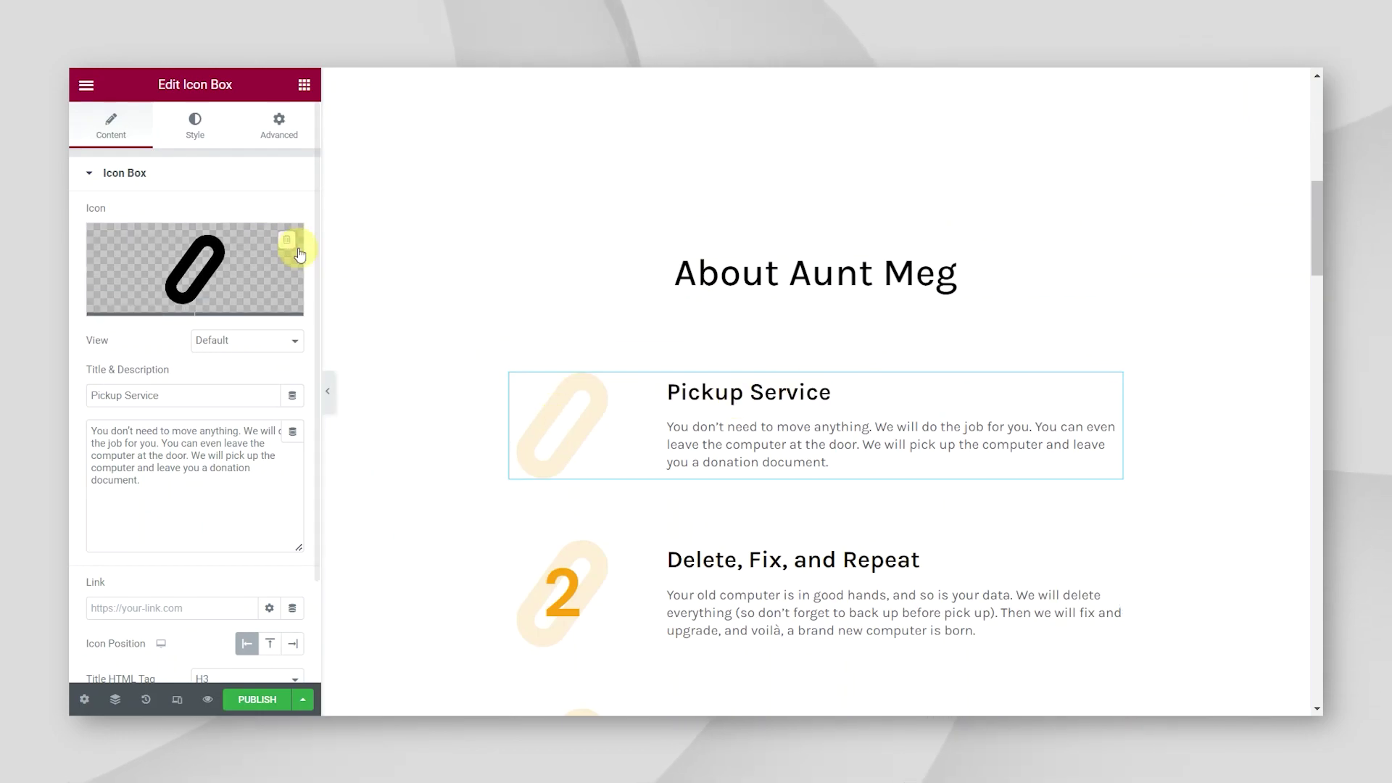
# - Remove the icon and title from the Pickup Service box and paste the Aunt Meg paragraph in
pyautogui.click(288, 239)
pyautogui.hotkey('ctrl', 'a')
pyautogui.write('Aunt Meg is your')
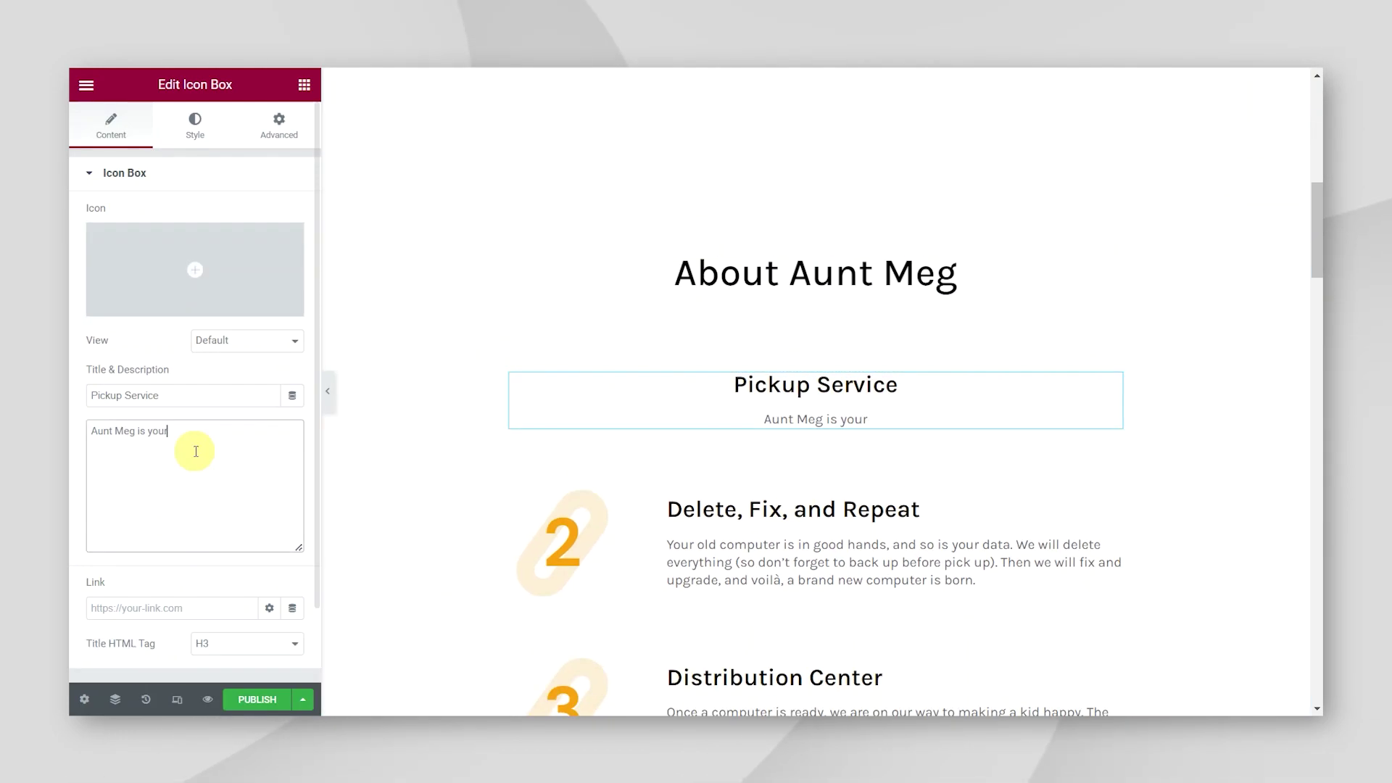
pyautogui.write('"financial fairy god-mother with attitude", she’s your "feet on the ground", honest, non-judgemental "says it as it is" finance champion. She’s attacking bills with a vengeance and is taking no prisoners. Aunt meg was created with 1 goal in mind, free British Residents from the jaws of debt. Every second you wait is robbing you of precious life moments. Break Free.')
pyautogui.tripleClick(183, 396)
pyautogui.press('BackSpace')
# - Set the inner section's Columns Gap to No Gap
pyautogui.click(816, 274)
pyautogui.click(805, 363)
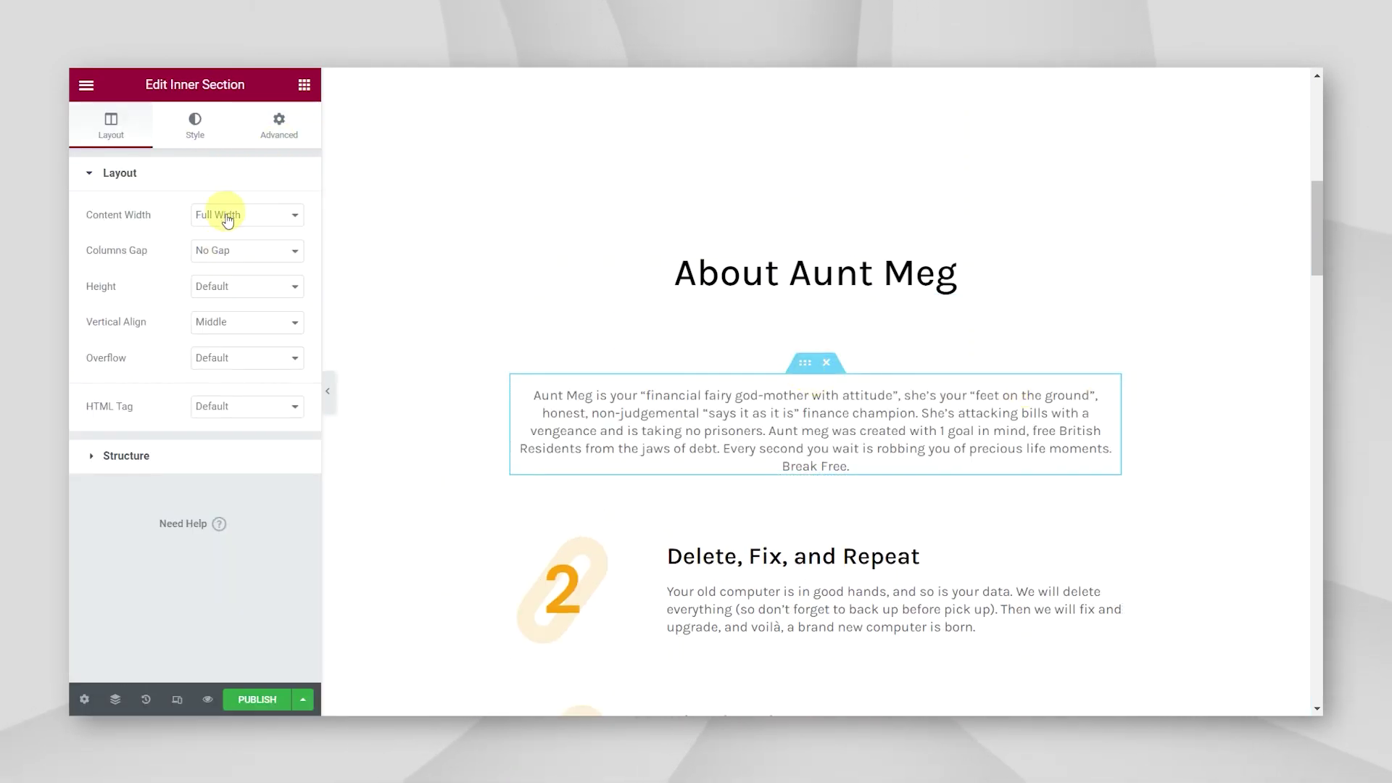
pyautogui.click(247, 267)
pyautogui.click(218, 283)
pyautogui.click(279, 124)
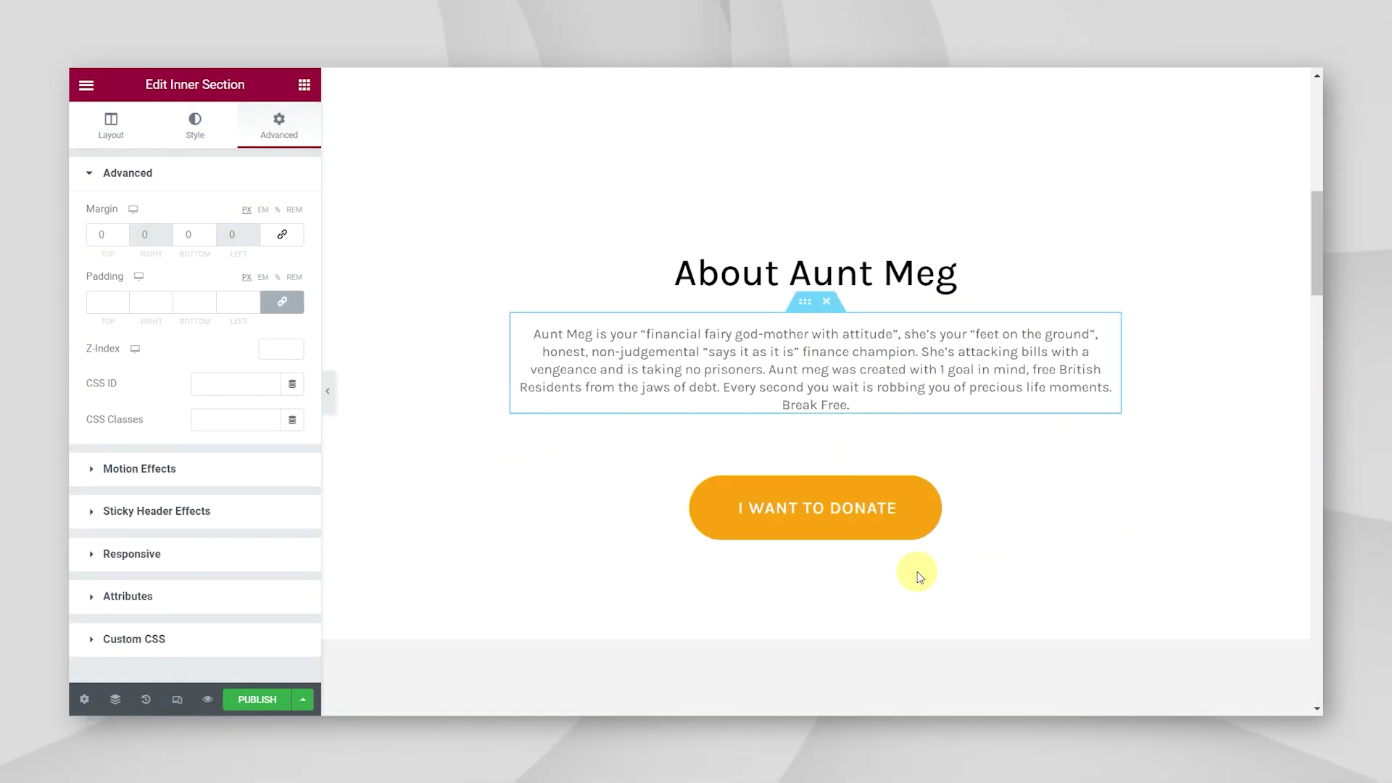
# - Select the Seen On logo list, then the FAQ questions for editing
pyautogui.scroll(-10, 917, 569)
pyautogui.click(570, 364)
pyautogui.scroll(-10, 816, 392)
pyautogui.click(566, 340)
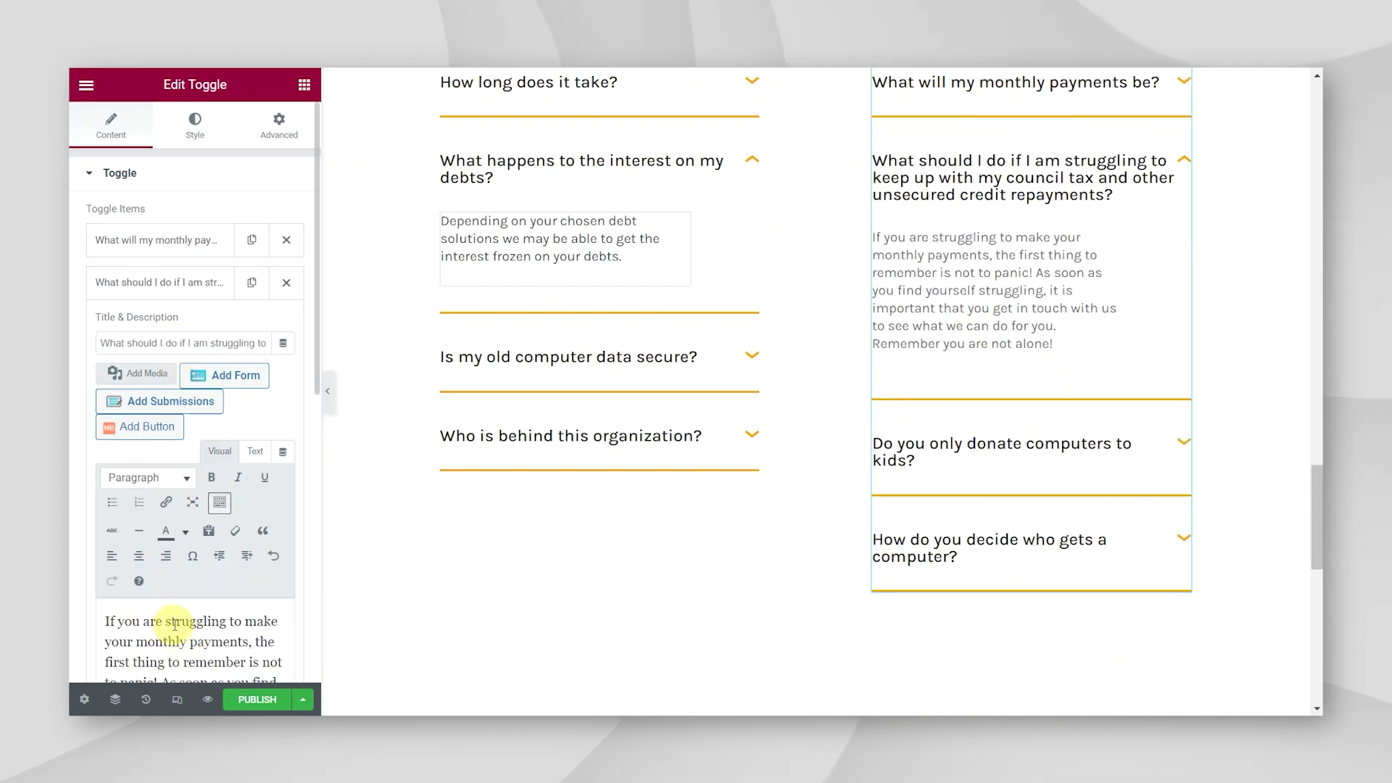
# - Delete 'Is my old computer data secure?' and 'Who is behind this organization?' from the left FAQ column
pyautogui.scroll(-2, 174, 624)
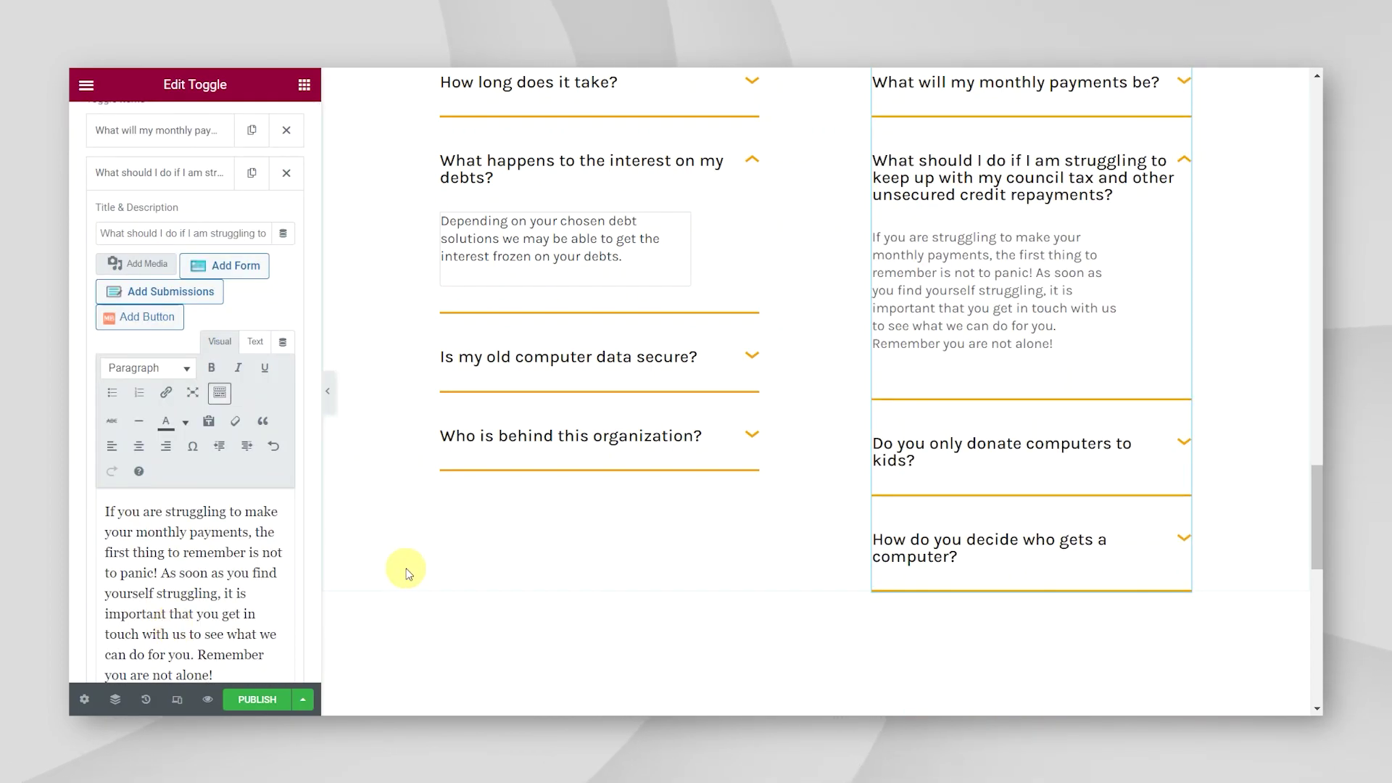
pyautogui.scroll(5, 671, 324)
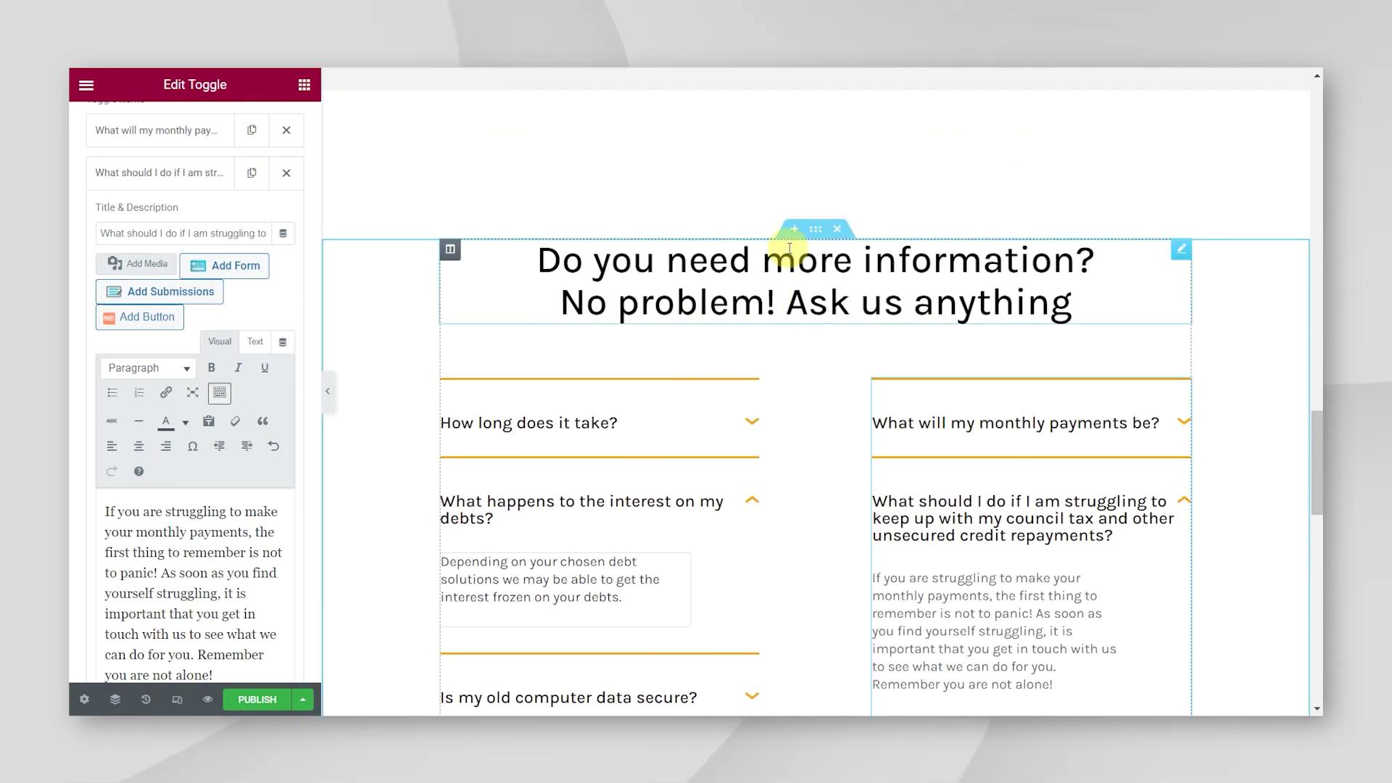
pyautogui.click(810, 238)
pyautogui.click(657, 411)
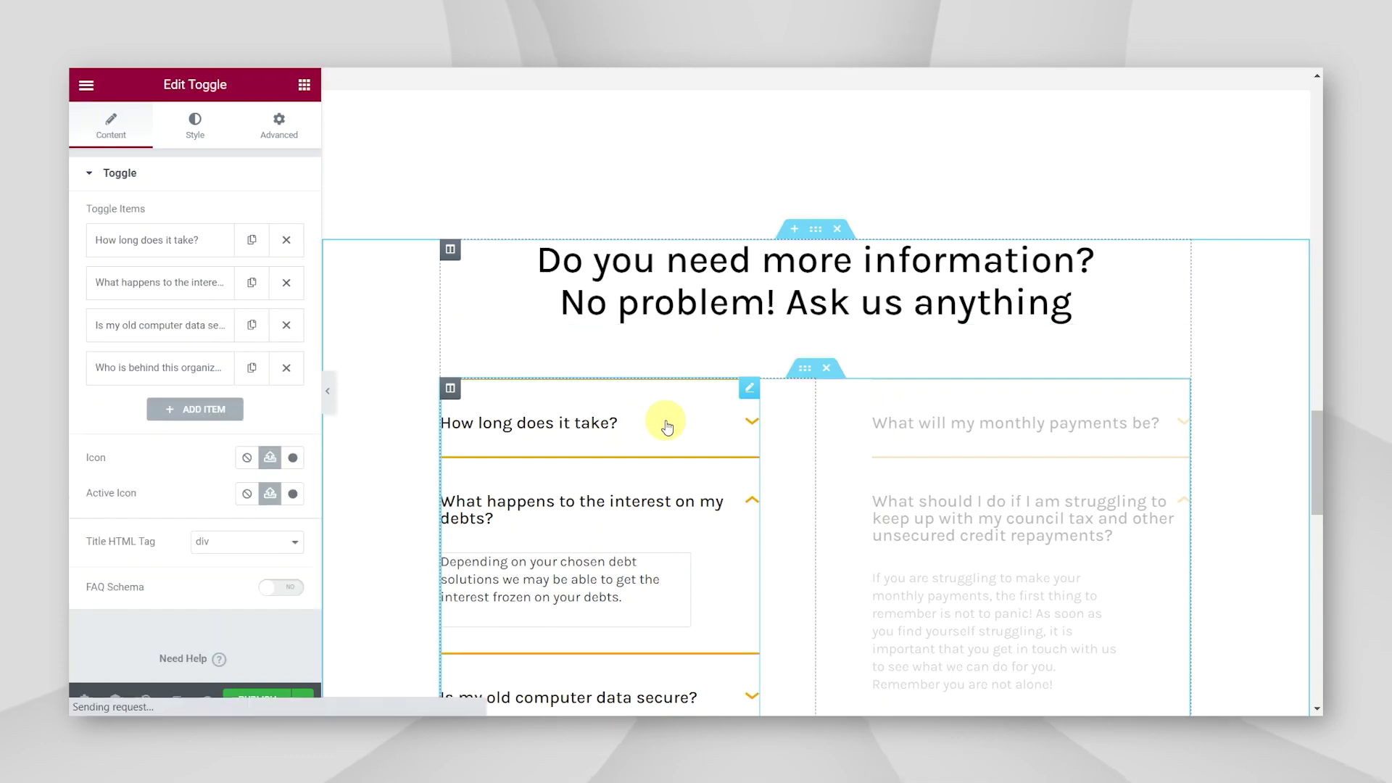
pyautogui.click(287, 325)
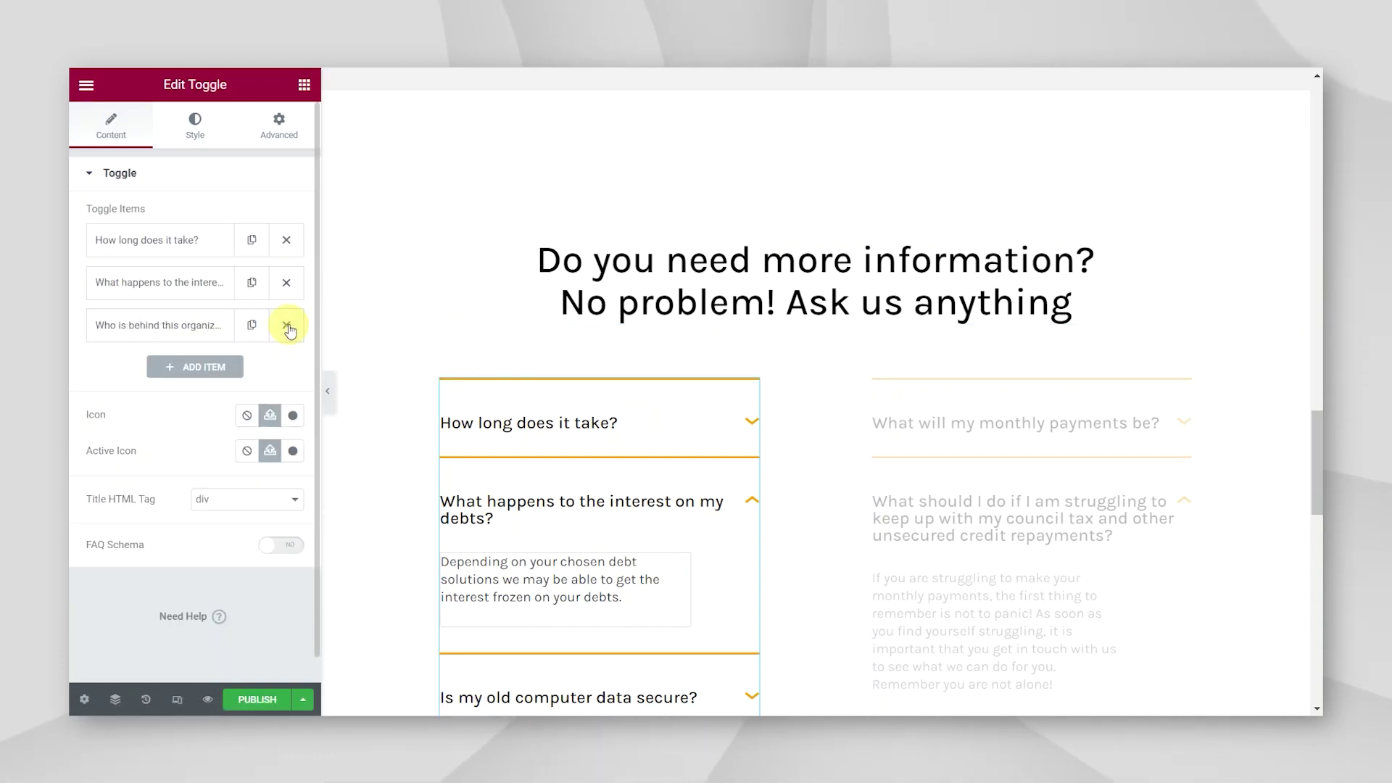
pyautogui.click(286, 324)
# - Delete 'How do you decide who gets a computer?' and 'Do you only donate computers to kids?' from the right column
pyautogui.scroll(-2, 981, 521)
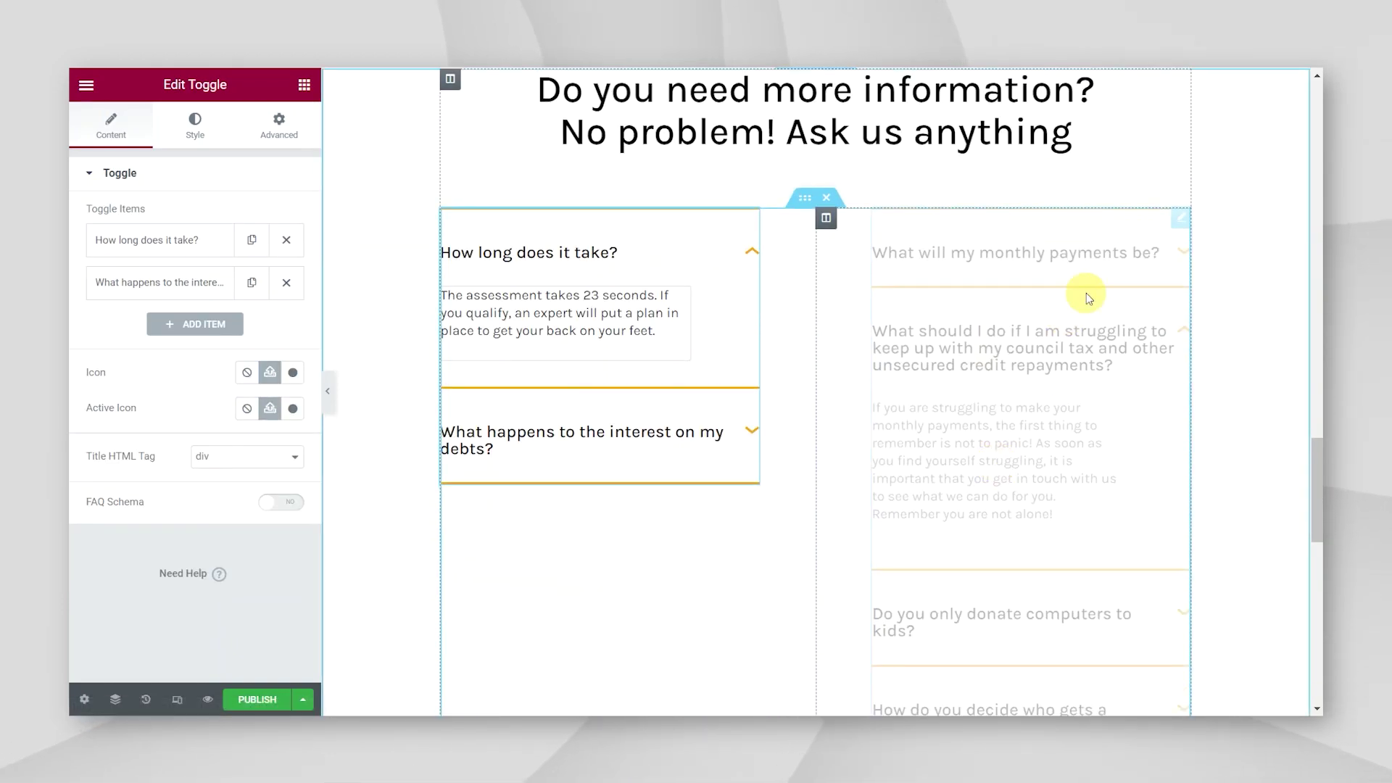
pyautogui.click(1179, 218)
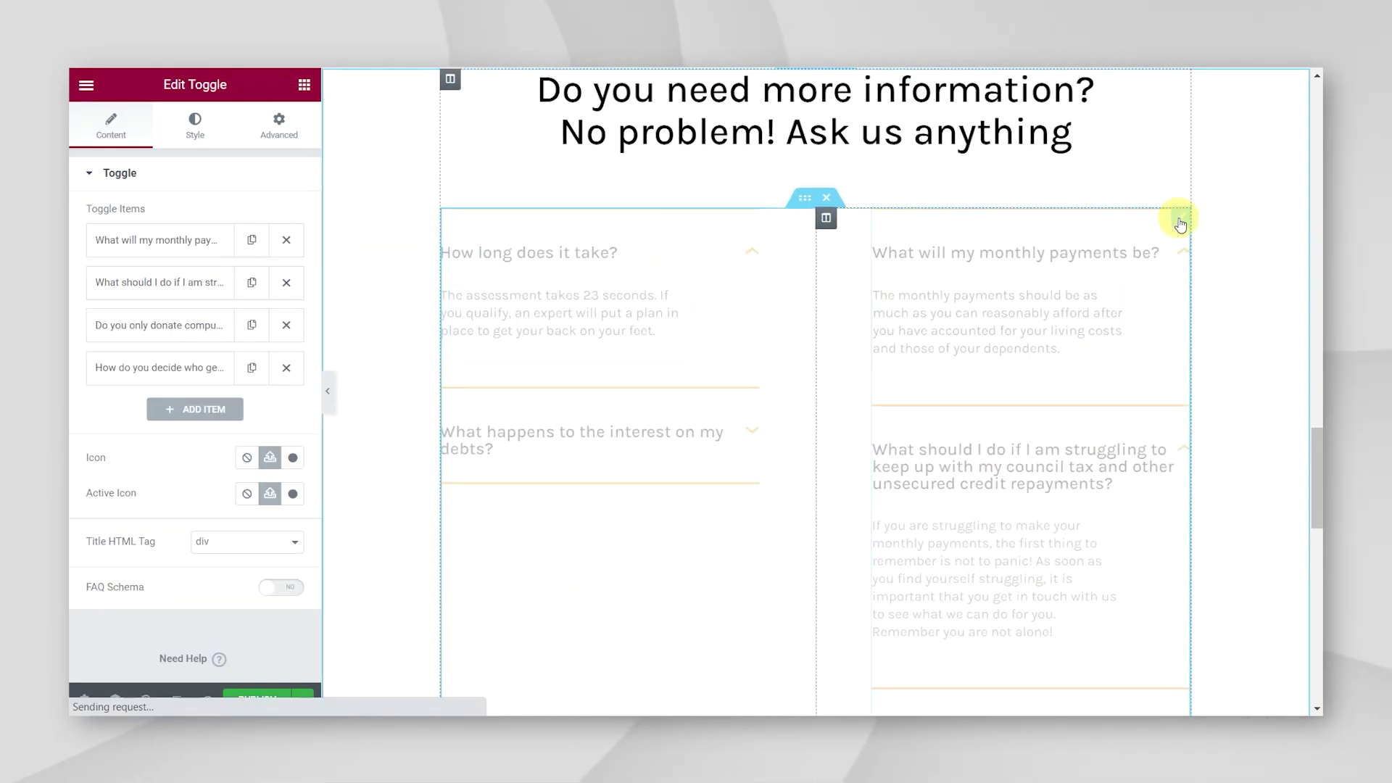
pyautogui.click(287, 368)
pyautogui.click(286, 325)
pyautogui.scroll(-1, 640, 572)
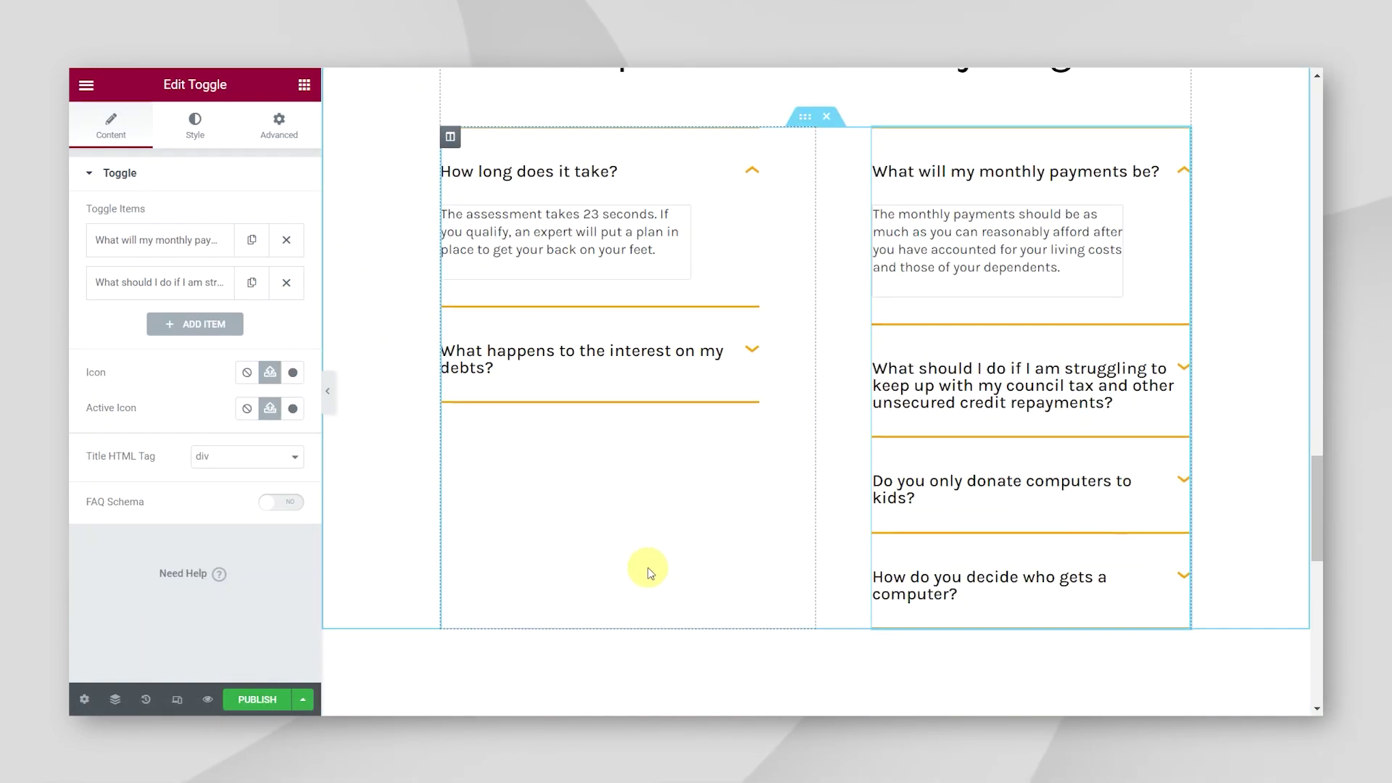
pyautogui.click(1109, 395)
pyautogui.click(1063, 399)
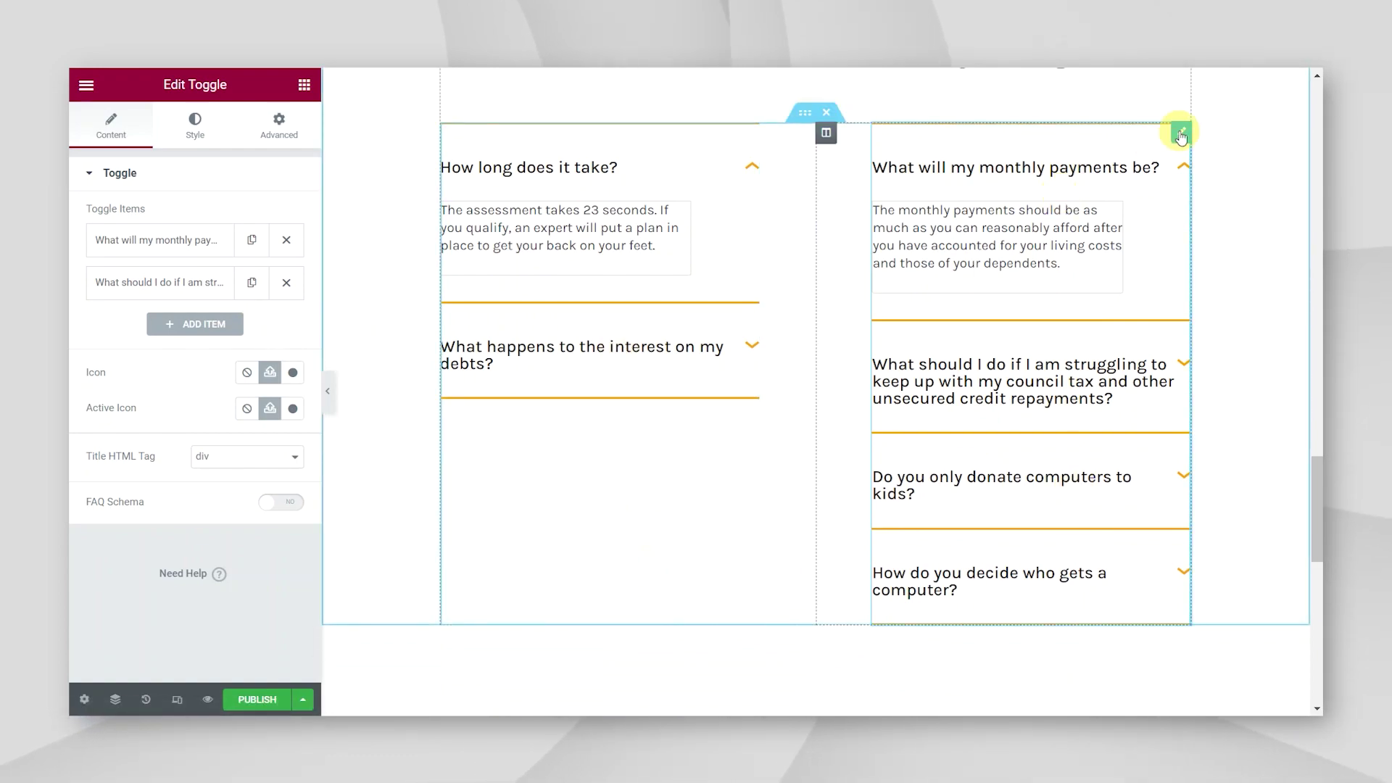
pyautogui.click(827, 134)
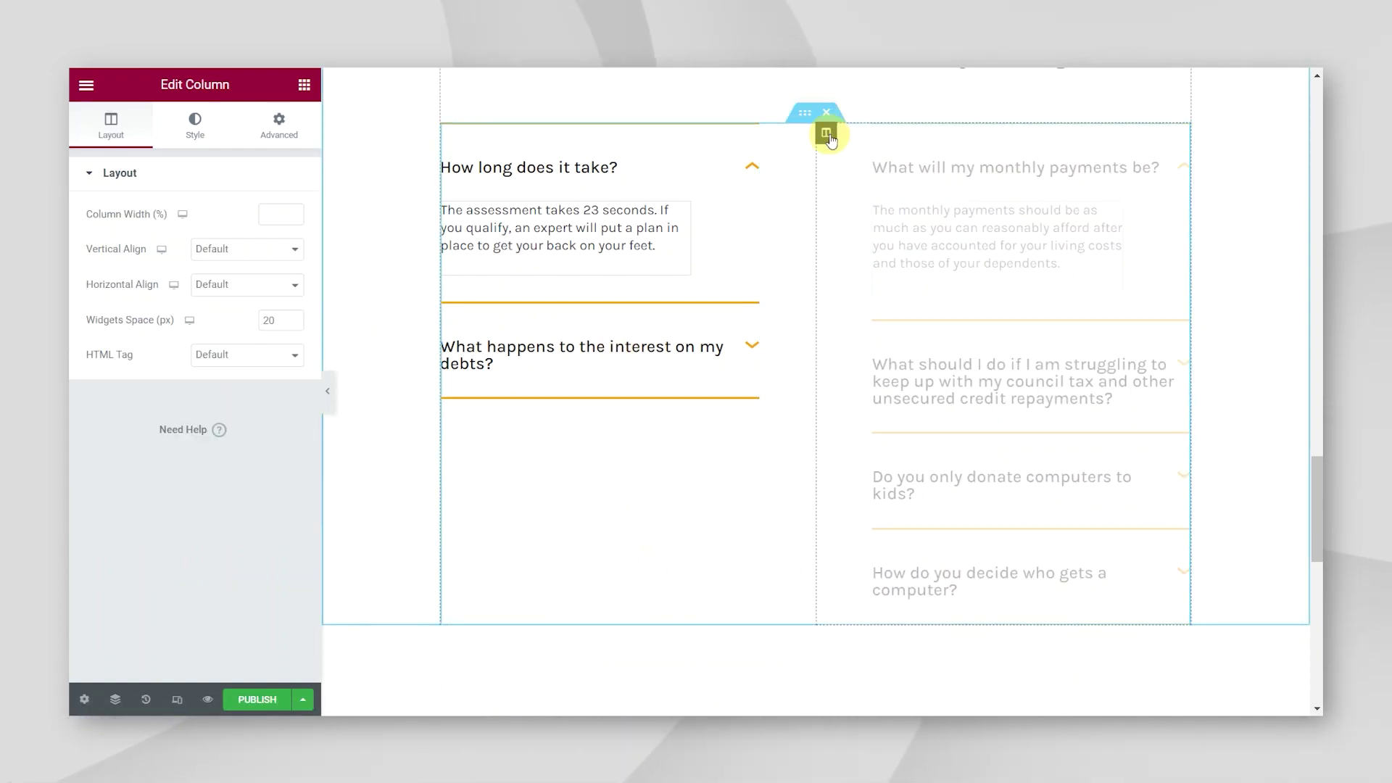
pyautogui.scroll(7, 808, 541)
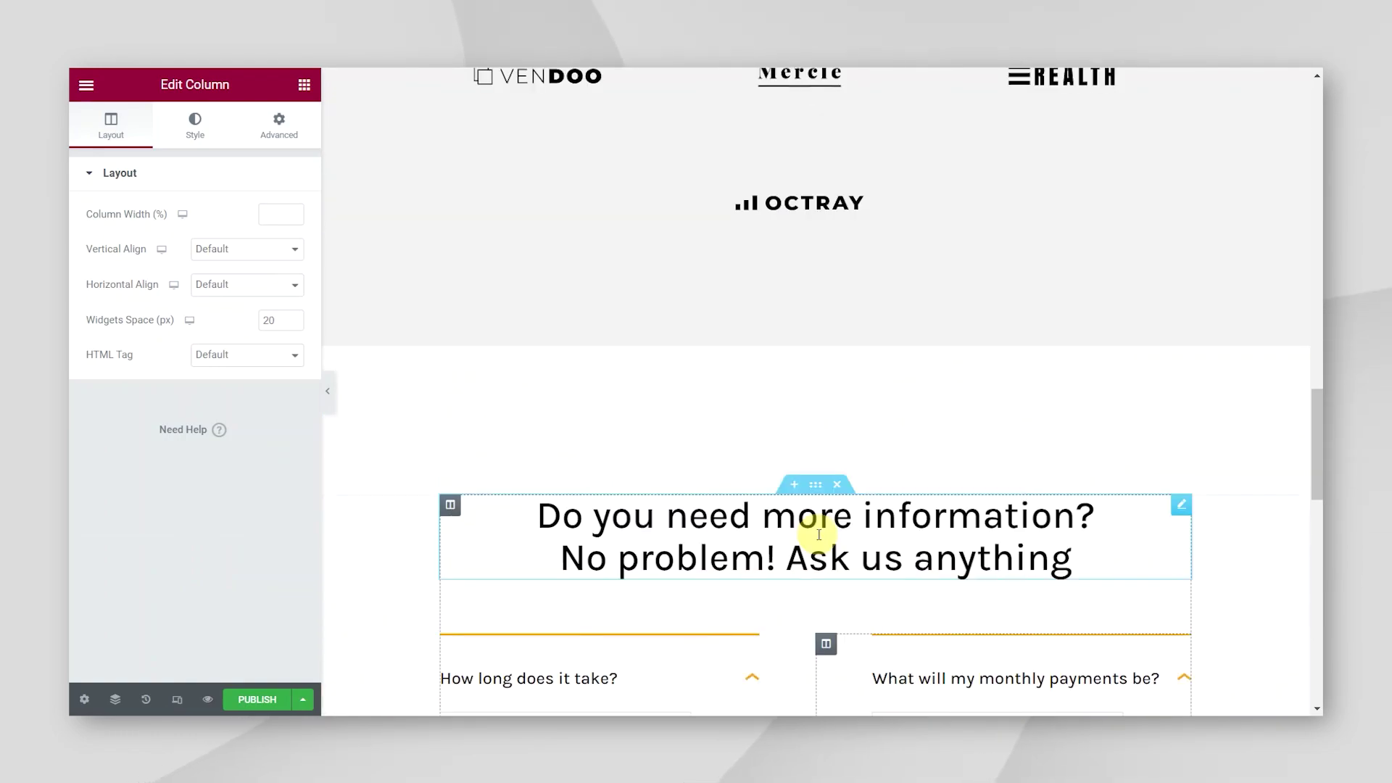
# - Replace the 'Do you need more information?' heading with 'Frequently Asked Questions'
pyautogui.click(929, 544)
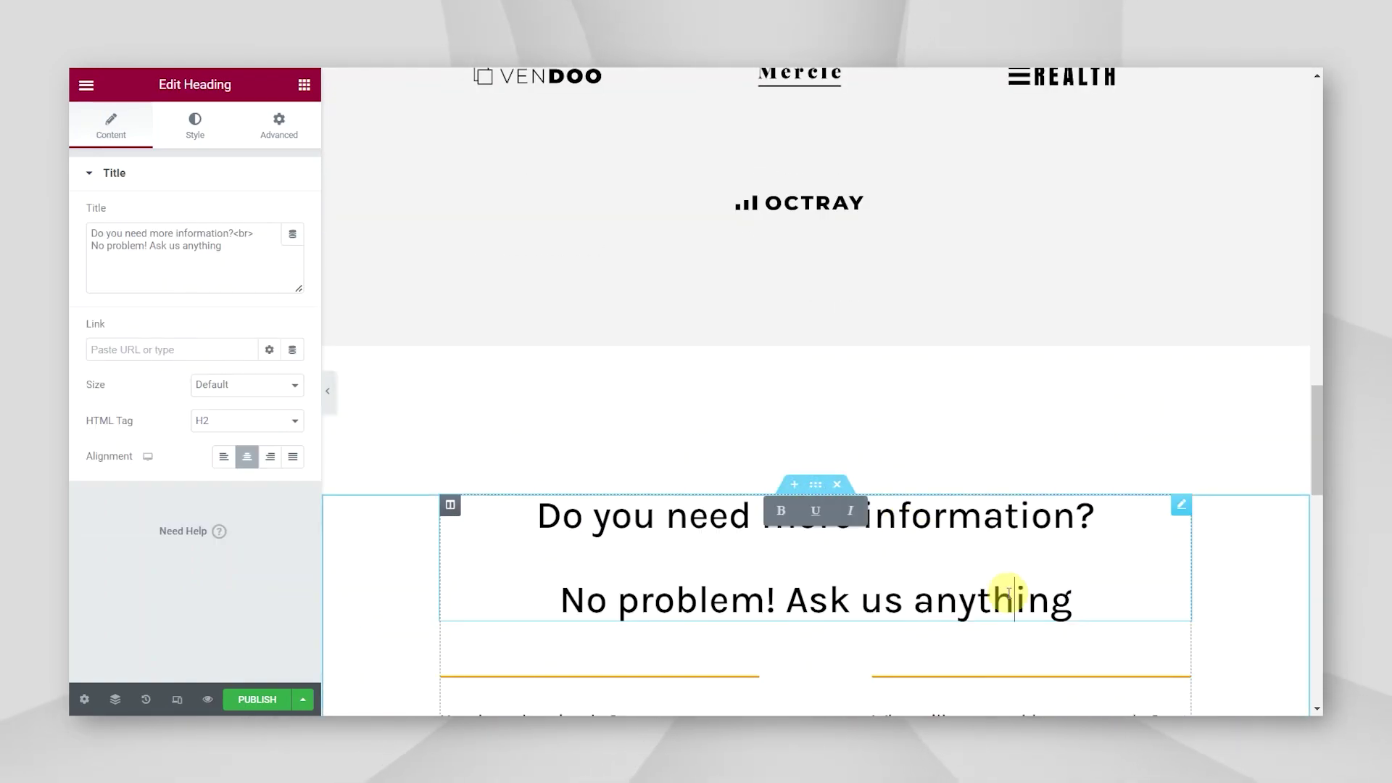
pyautogui.hotkey('ctrl', 'a')
pyautogui.write('F')
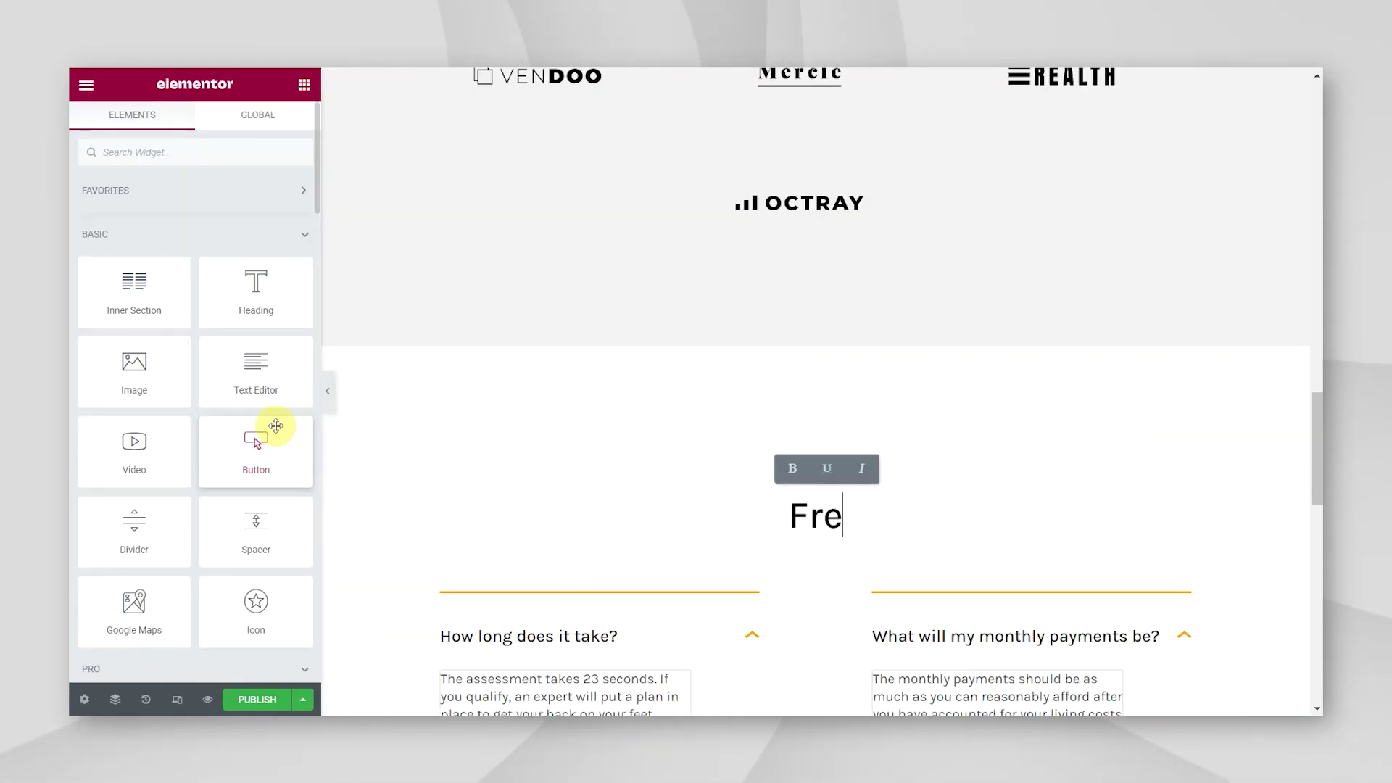
pyautogui.write('requwn')
pyautogui.press('BackSpace')
pyautogui.press('BackSpace')
pyautogui.write('ent')
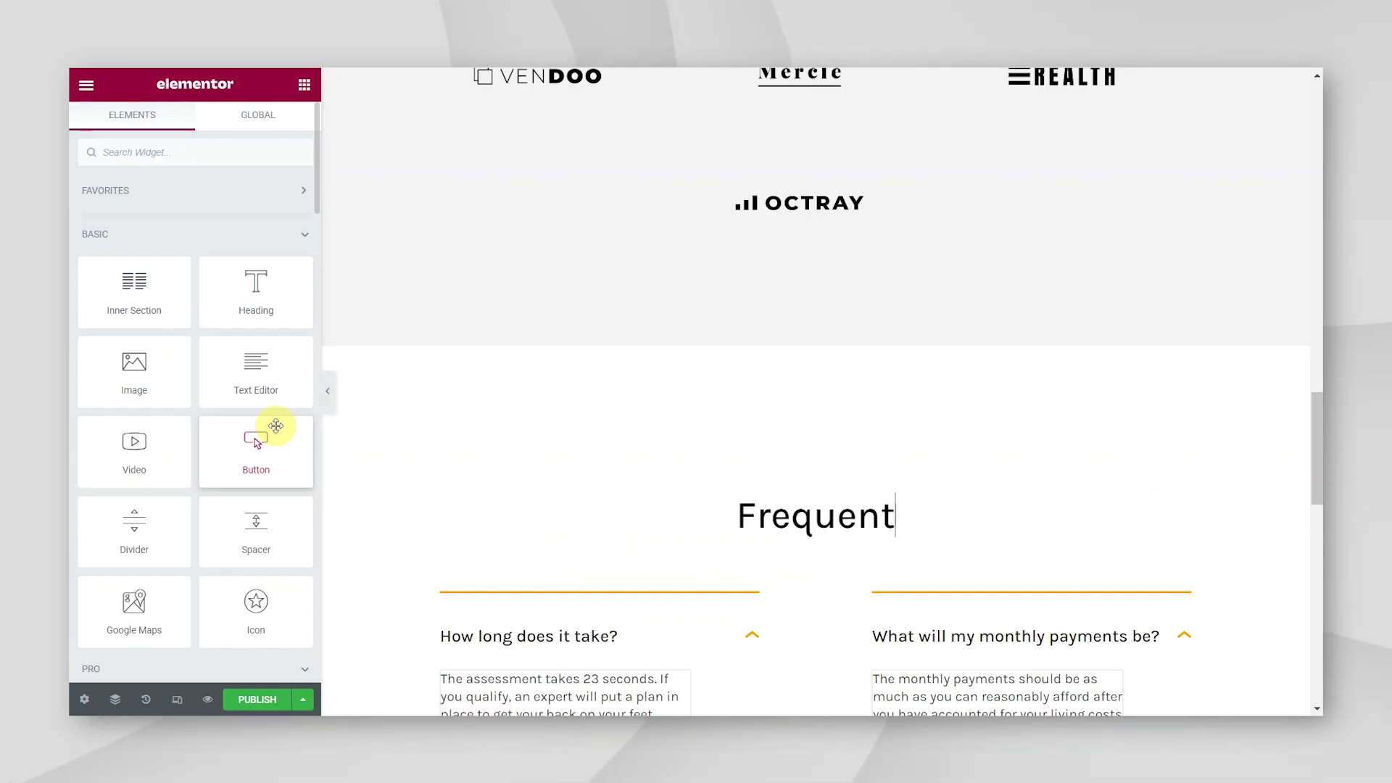
pyautogui.write('ly Askd')
pyautogui.press('BackSpace')
pyautogui.write('e')
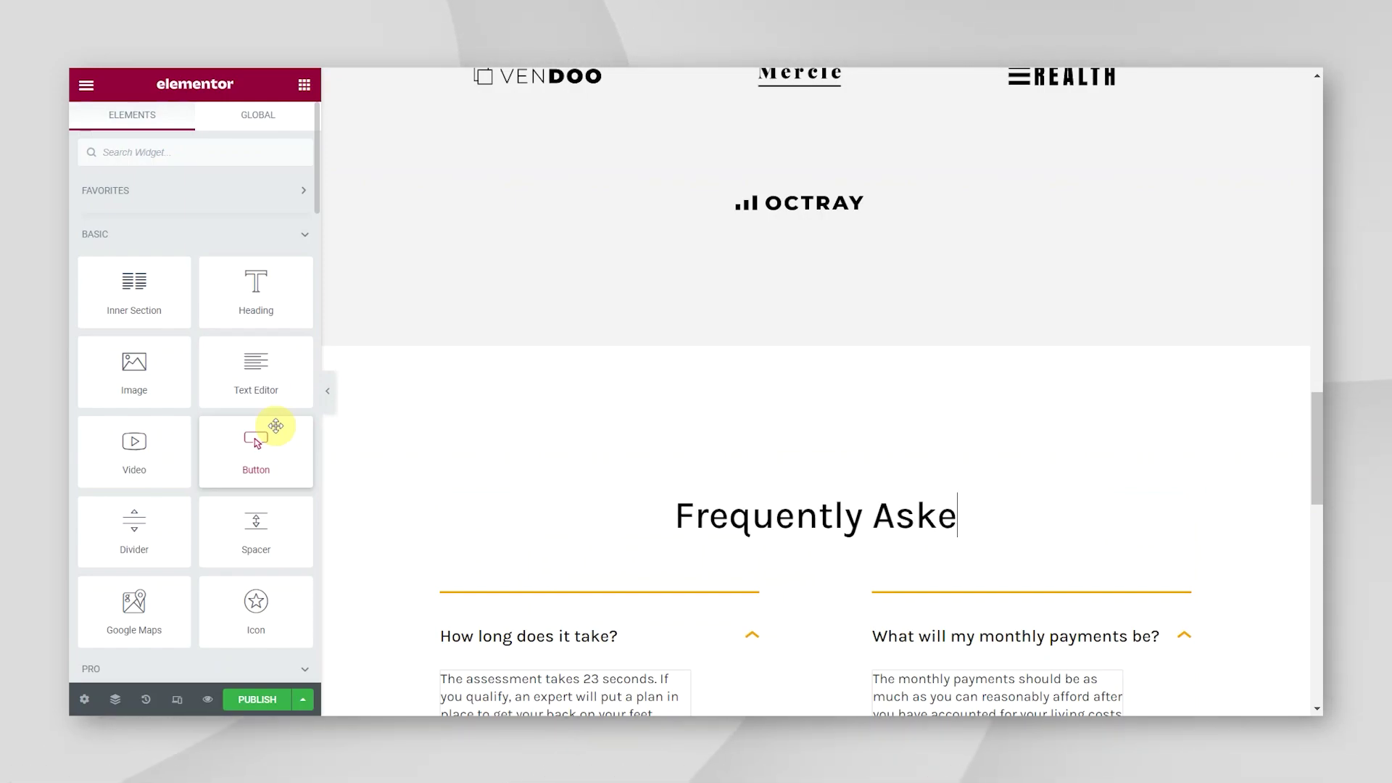
pyautogui.write('d Questions')
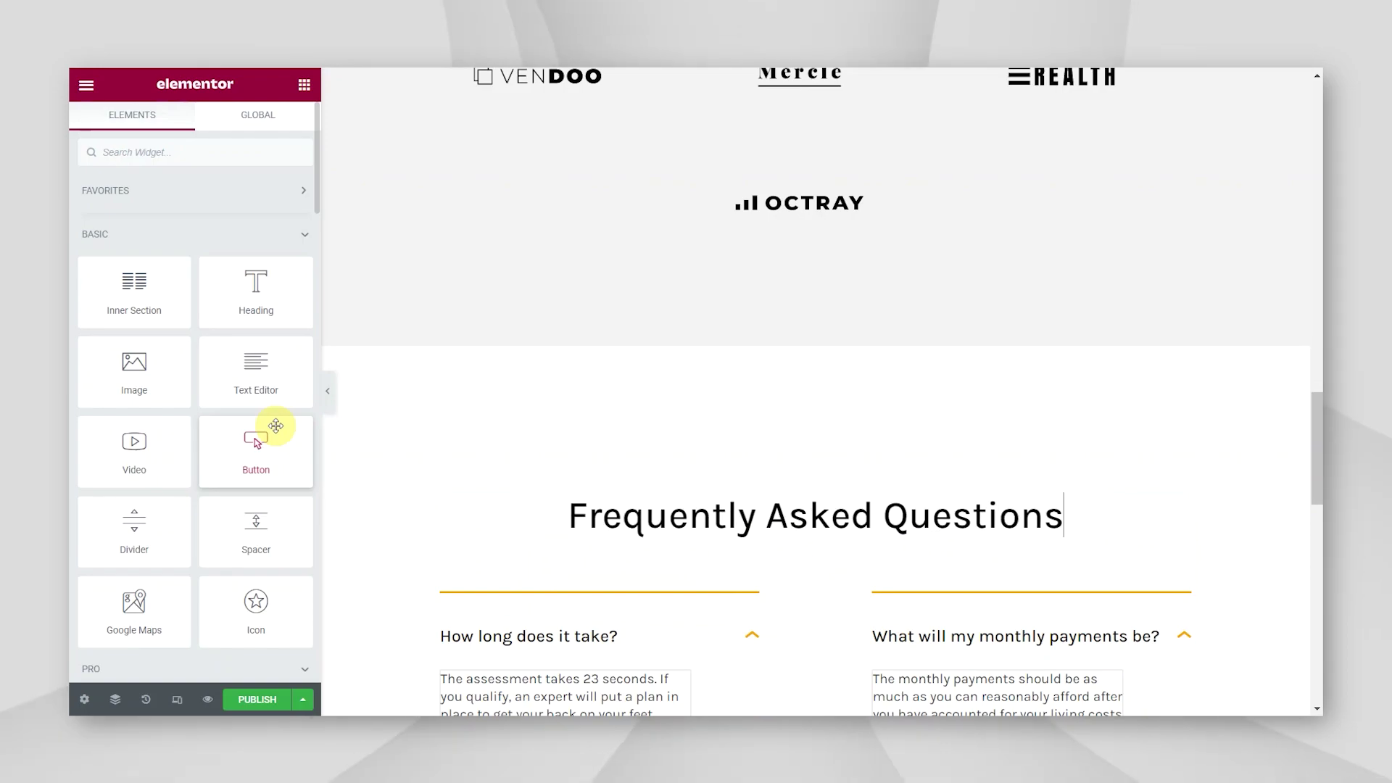
pyautogui.scroll(20, 784, 384)
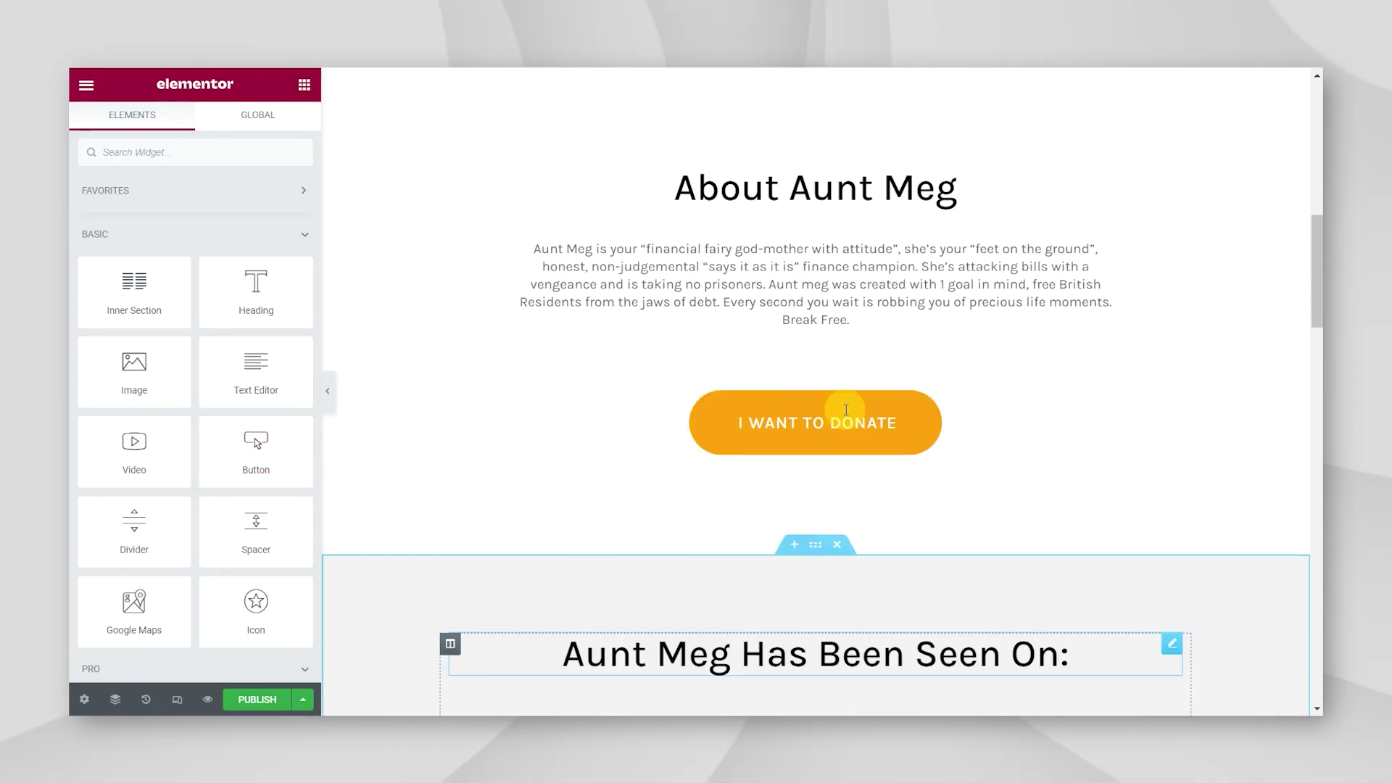
# - Check where the 'I want to donate' button links
pyautogui.scroll(-5, 845, 406)
pyautogui.scroll(4, 846, 413)
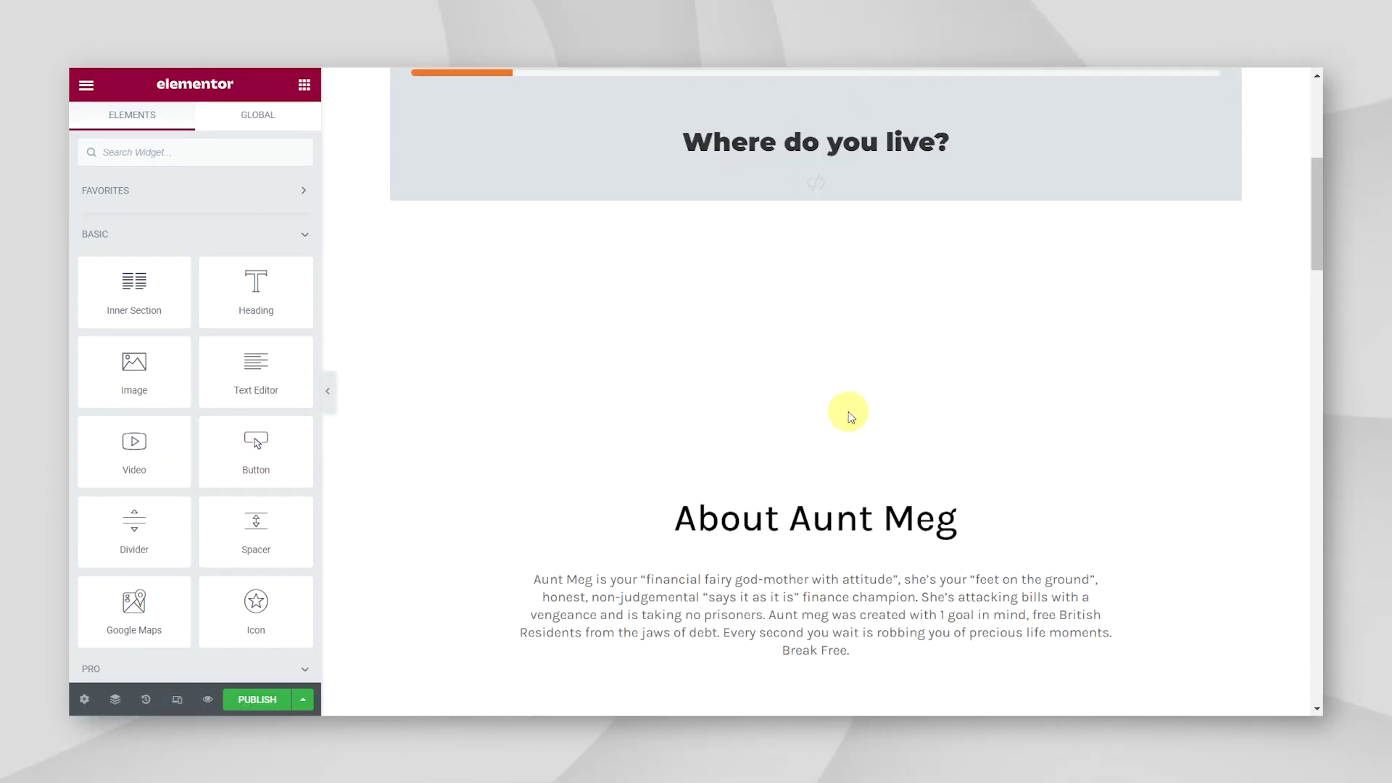
pyautogui.scroll(-5, 1015, 457)
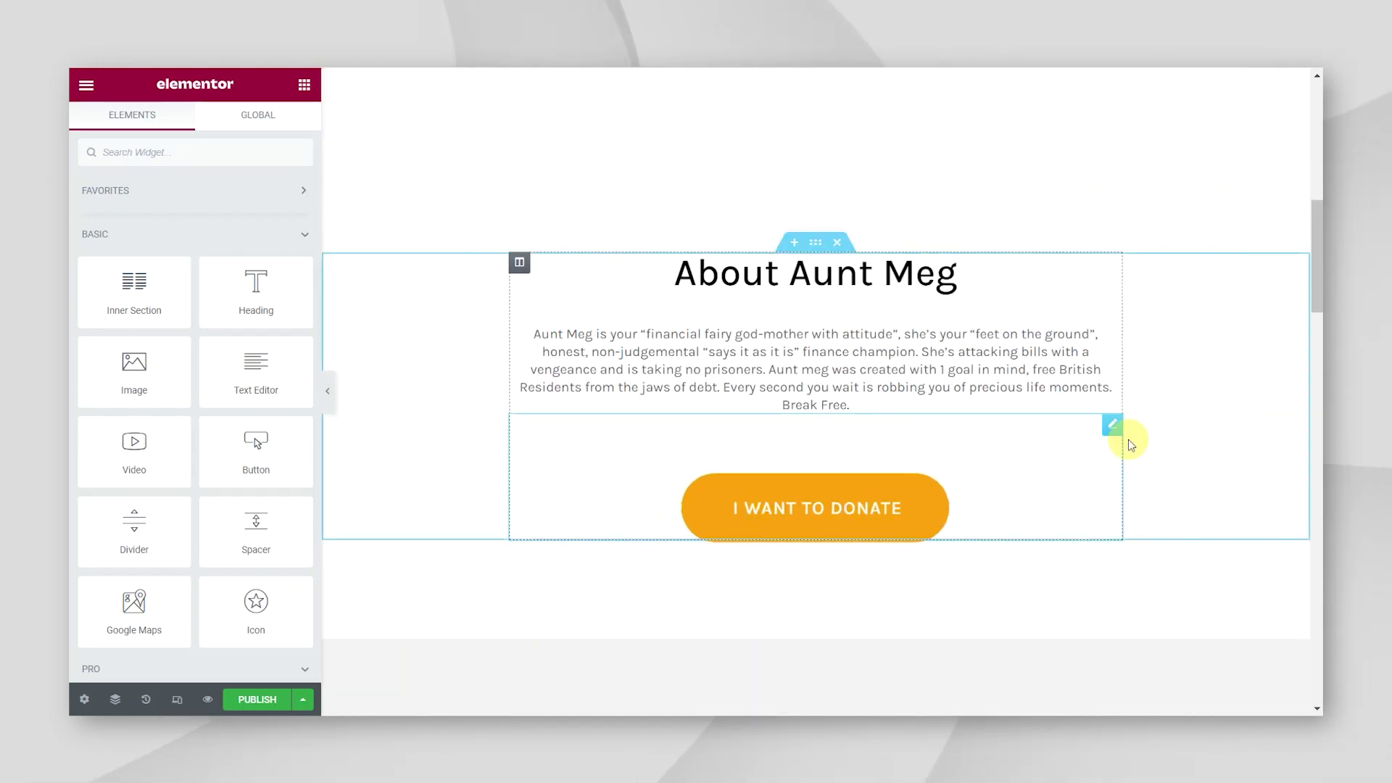
pyautogui.click(1112, 424)
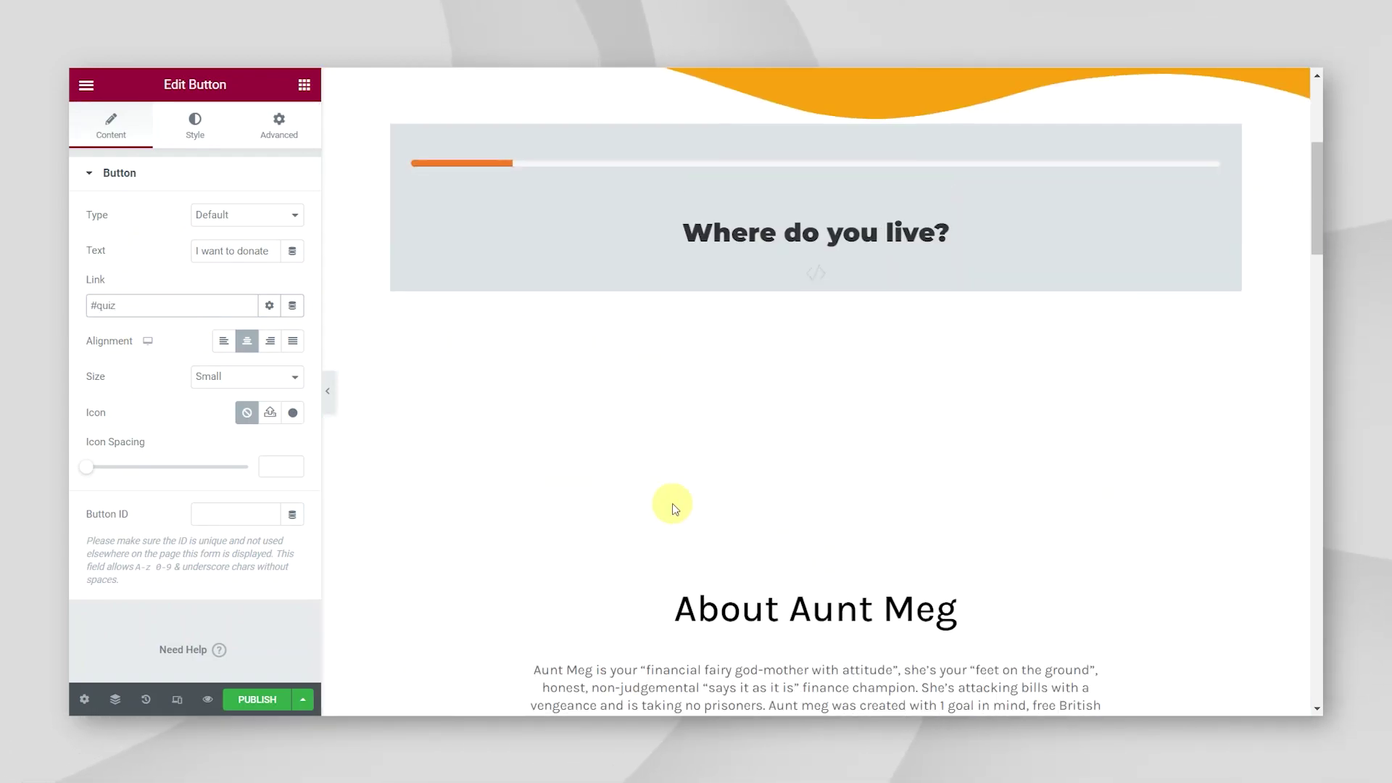
pyautogui.scroll(5, 911, 261)
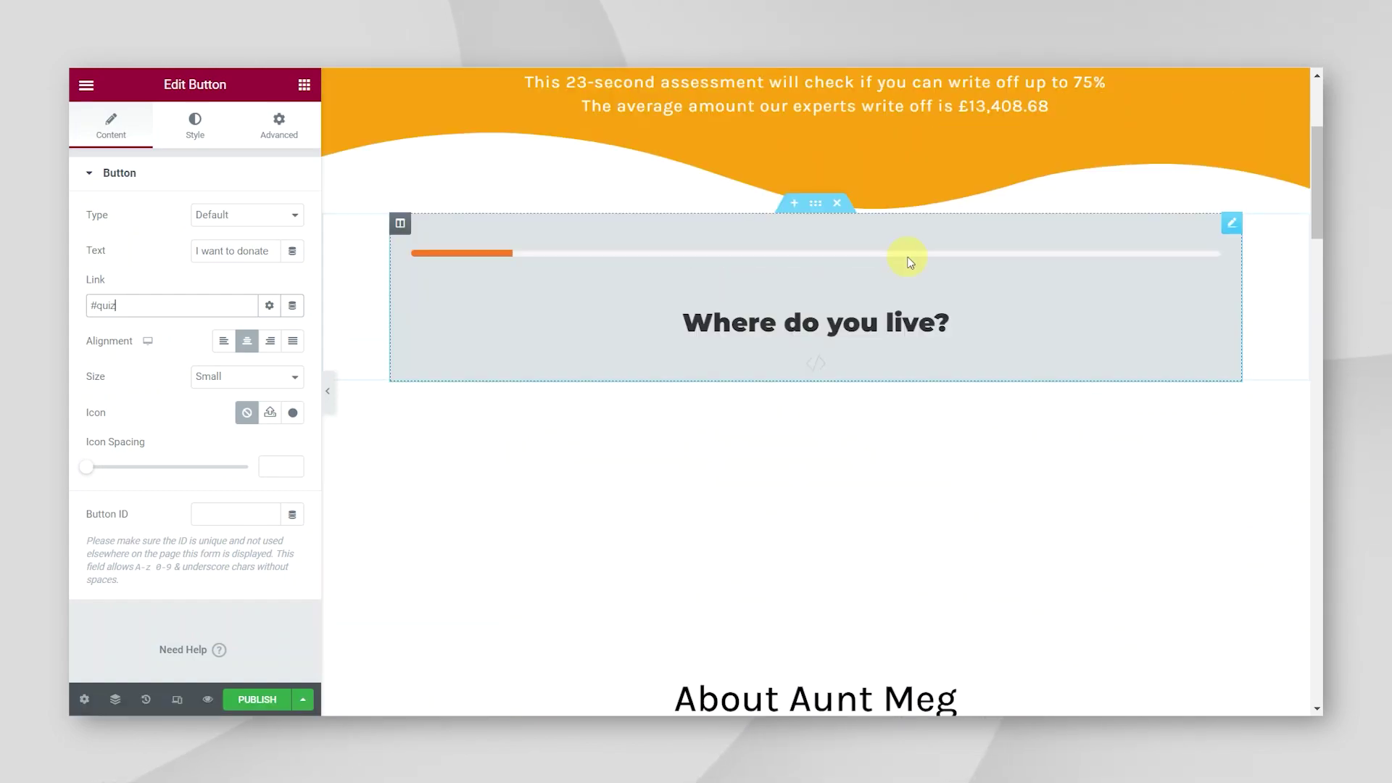
# - Enter 'quiz' as the CSS ID in the Where do you live? column's Advanced settings
pyautogui.click(816, 206)
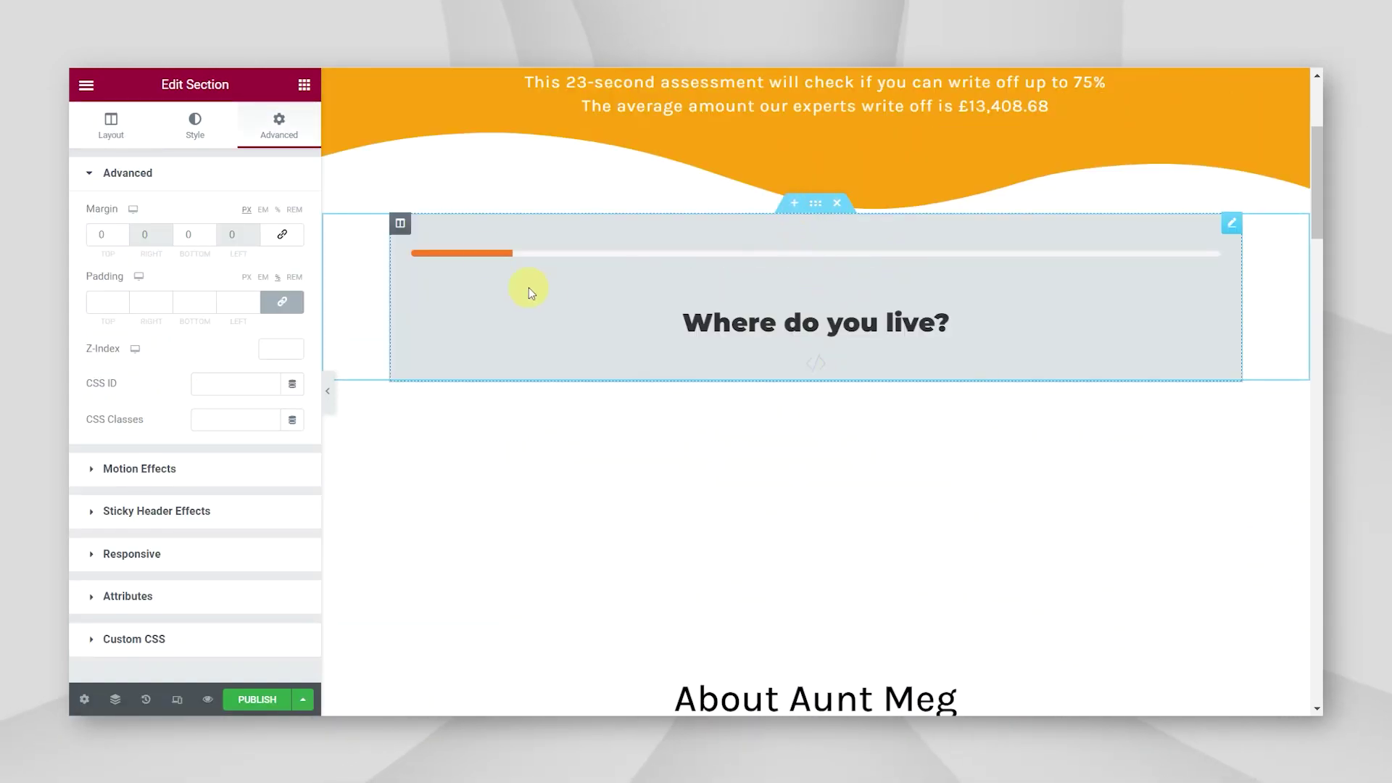
pyautogui.click(111, 124)
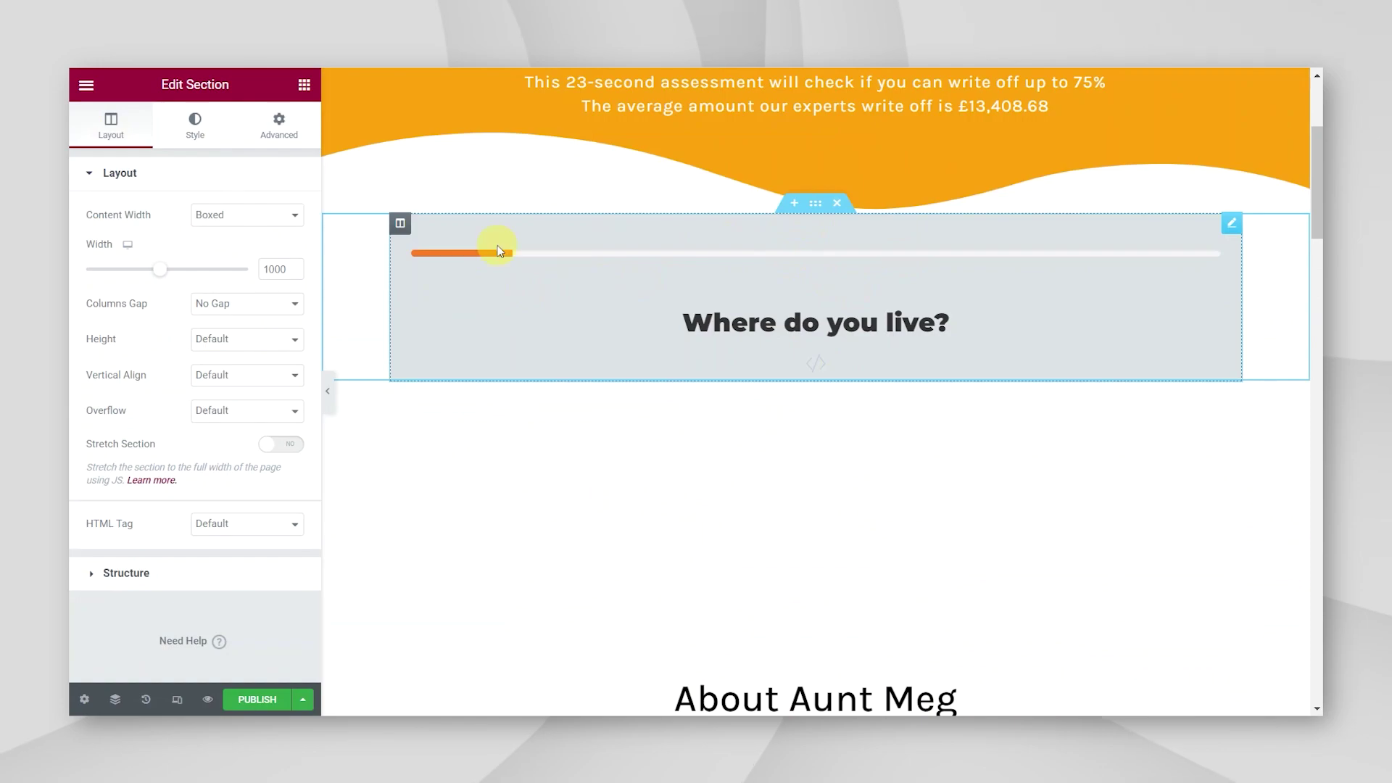
pyautogui.click(399, 225)
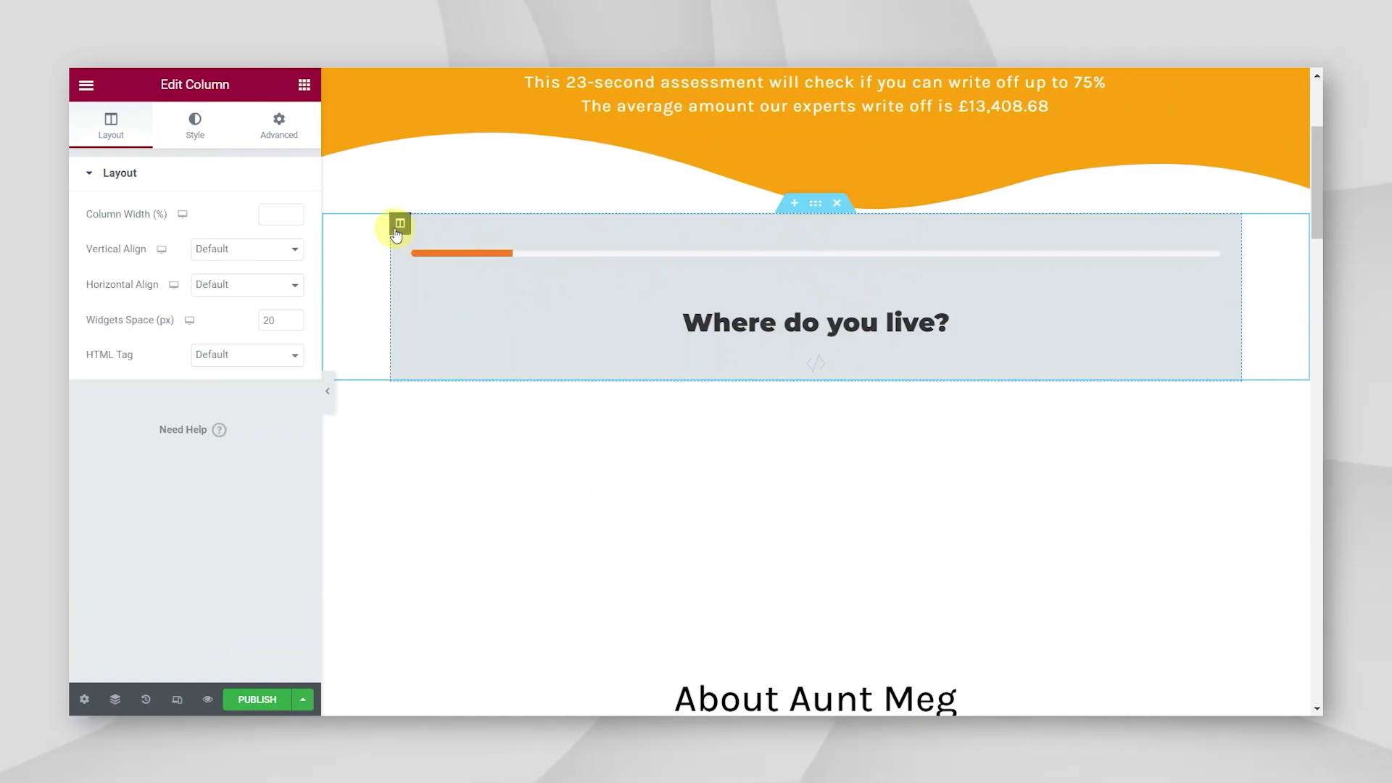
pyautogui.click(195, 125)
pyautogui.click(270, 128)
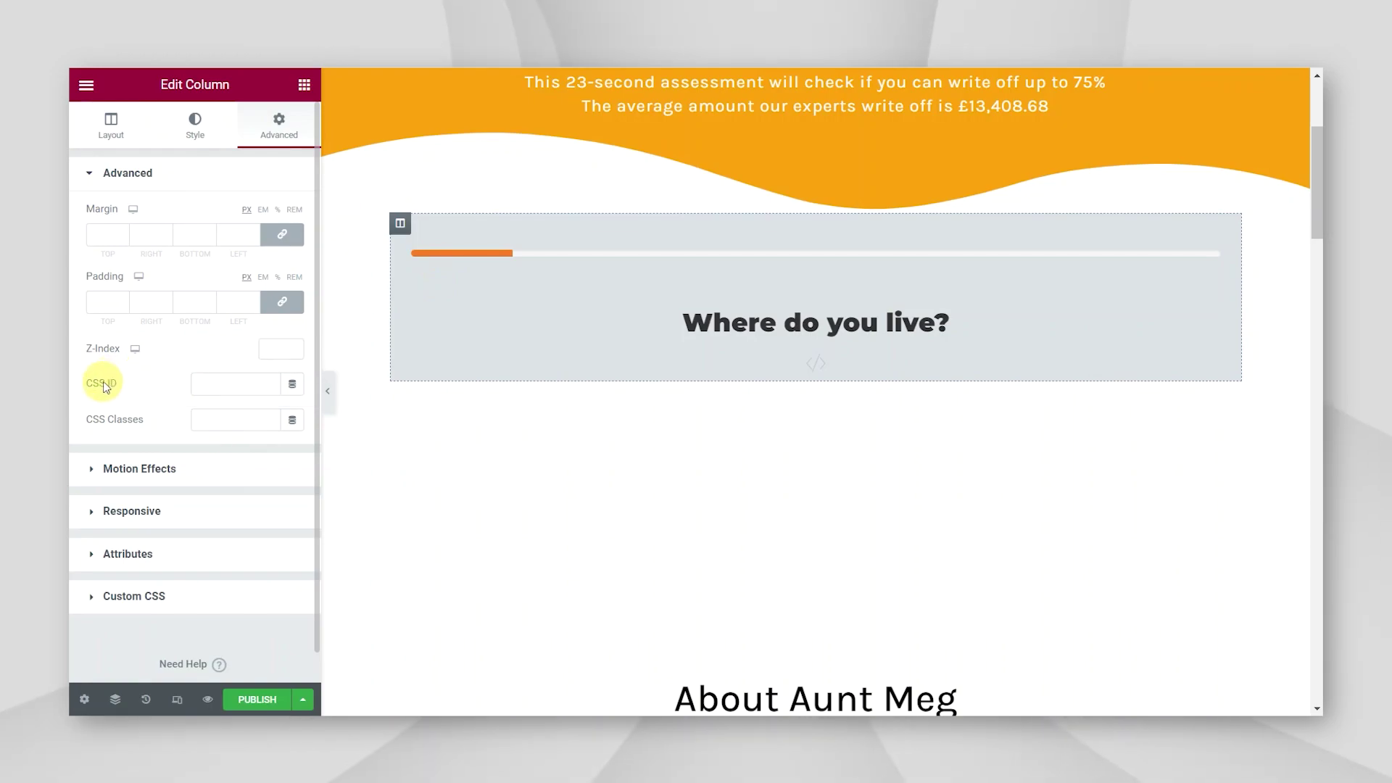
pyautogui.click(274, 384)
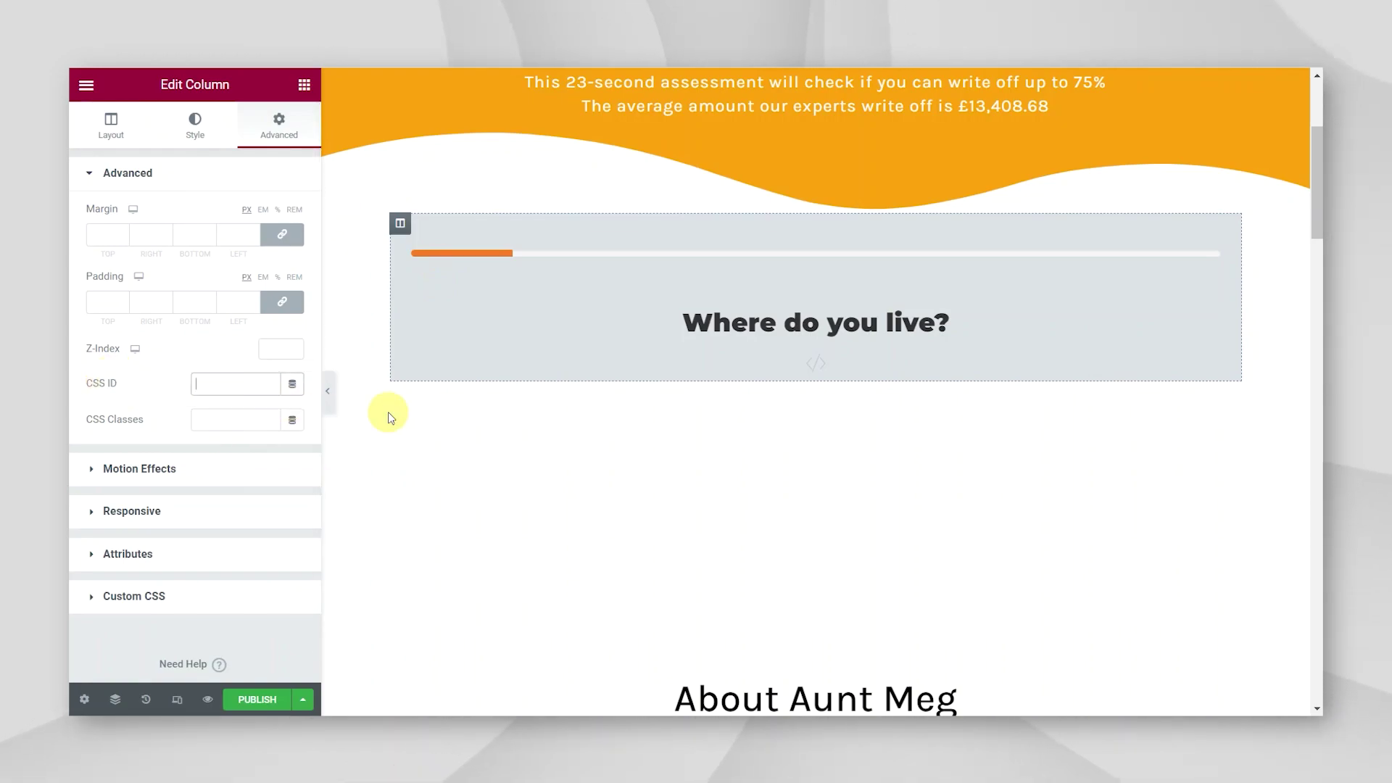
pyautogui.write('quiz')
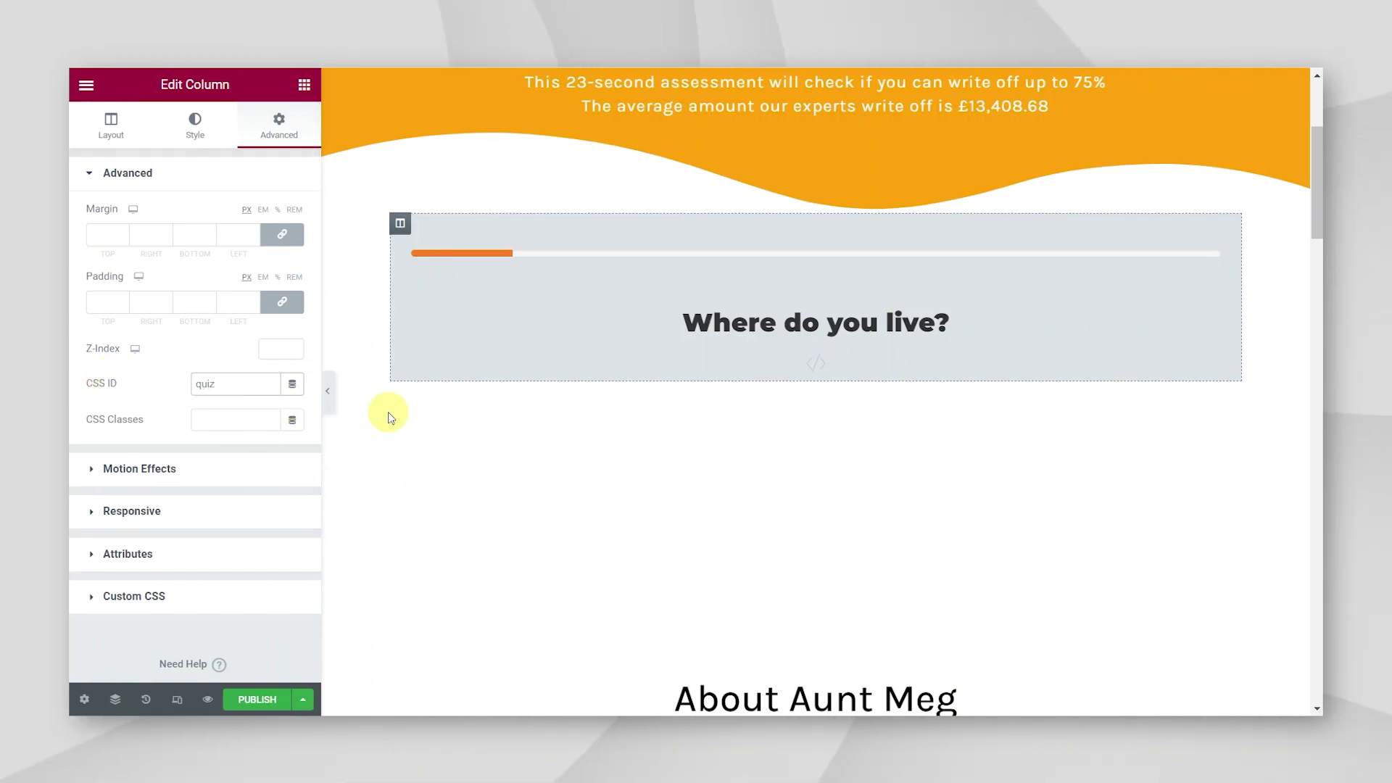
pyautogui.scroll(-4, 427, 395)
pyautogui.click(771, 669)
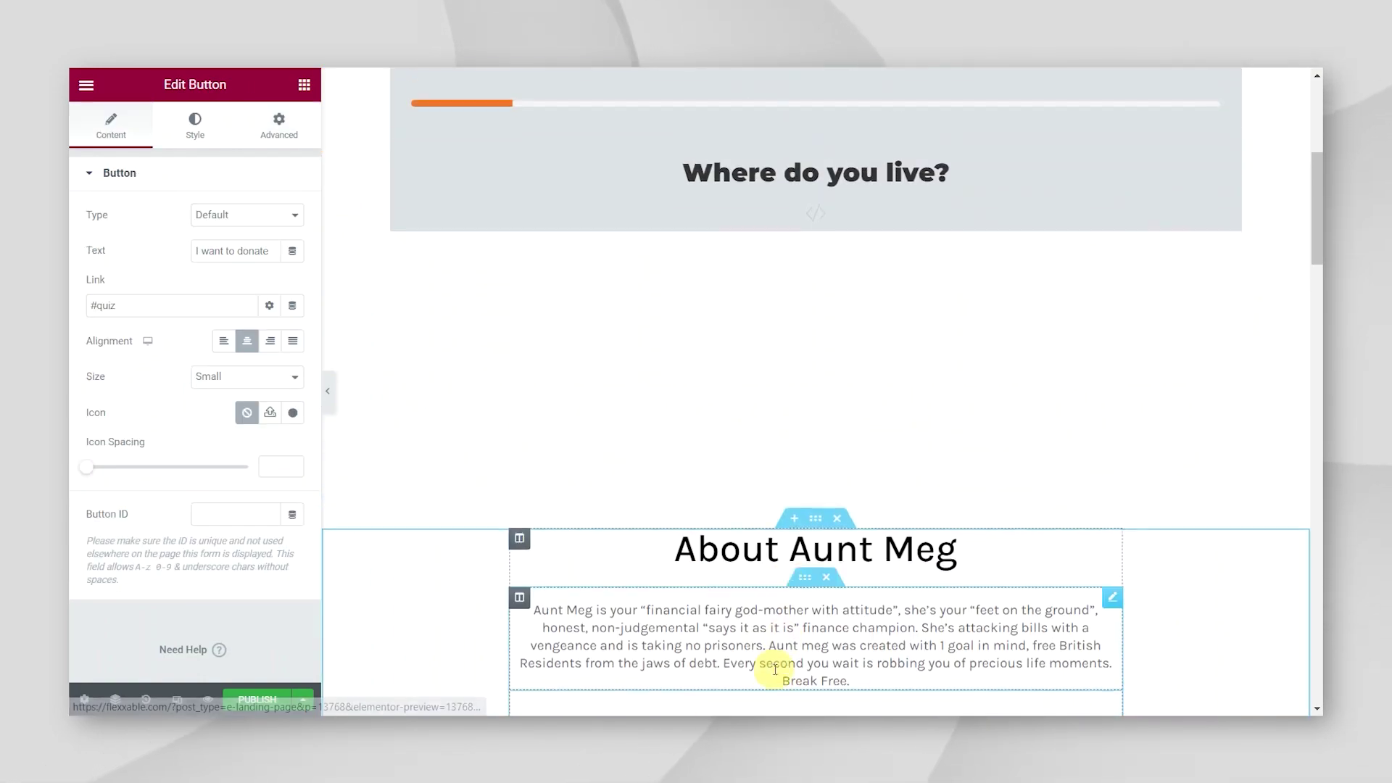
pyautogui.scroll(5, 551, 406)
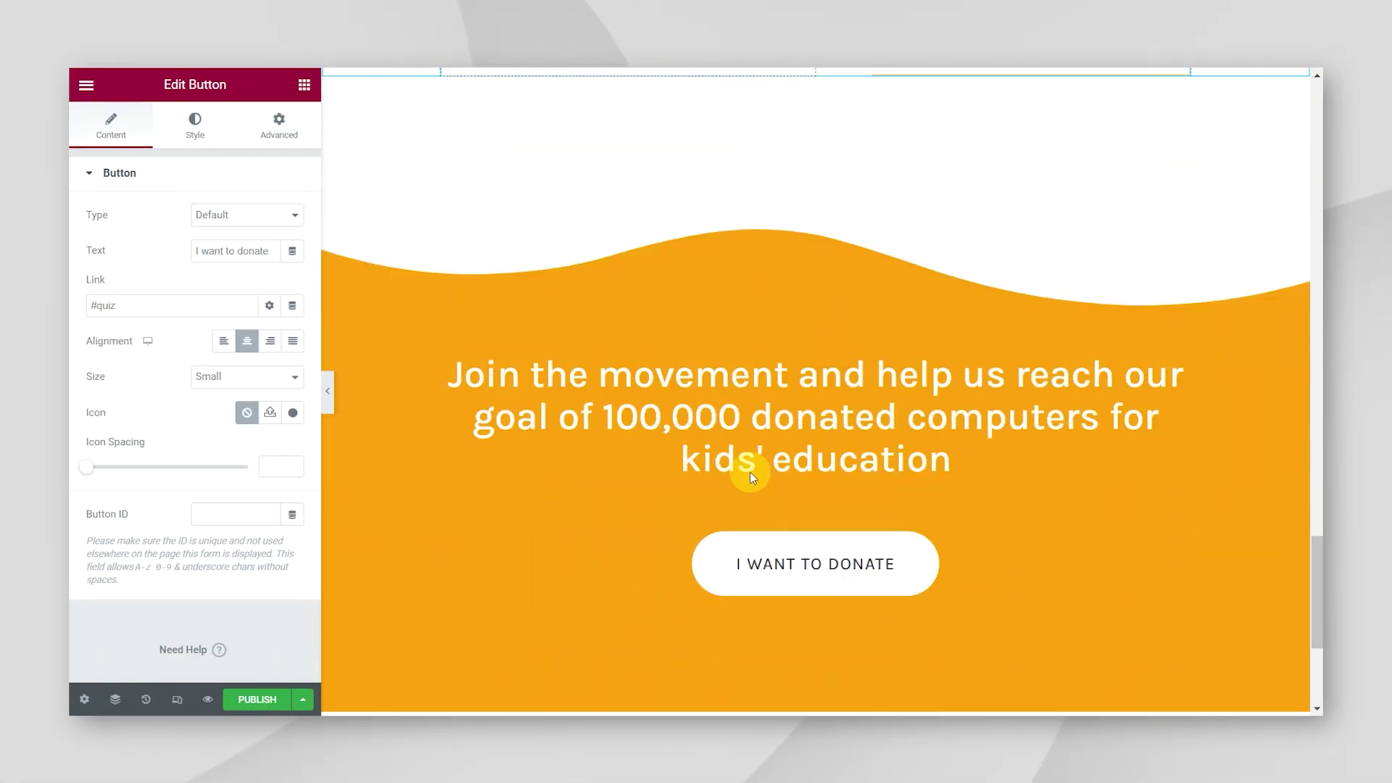
pyautogui.click(206, 305)
pyautogui.press('BackSpace')
pyautogui.press('BackSpace')
pyautogui.press('BackSpace')
pyautogui.press('BackSpace')
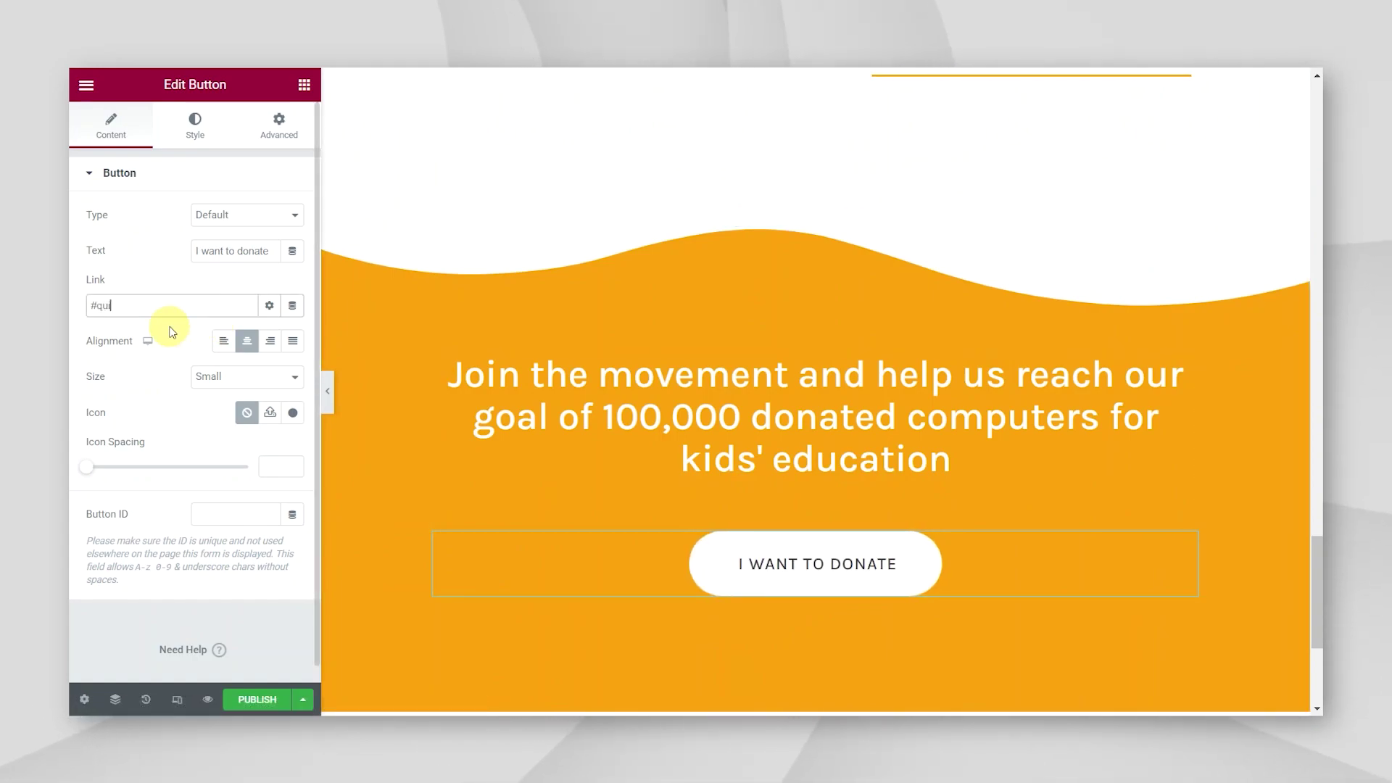
pyautogui.click(747, 564)
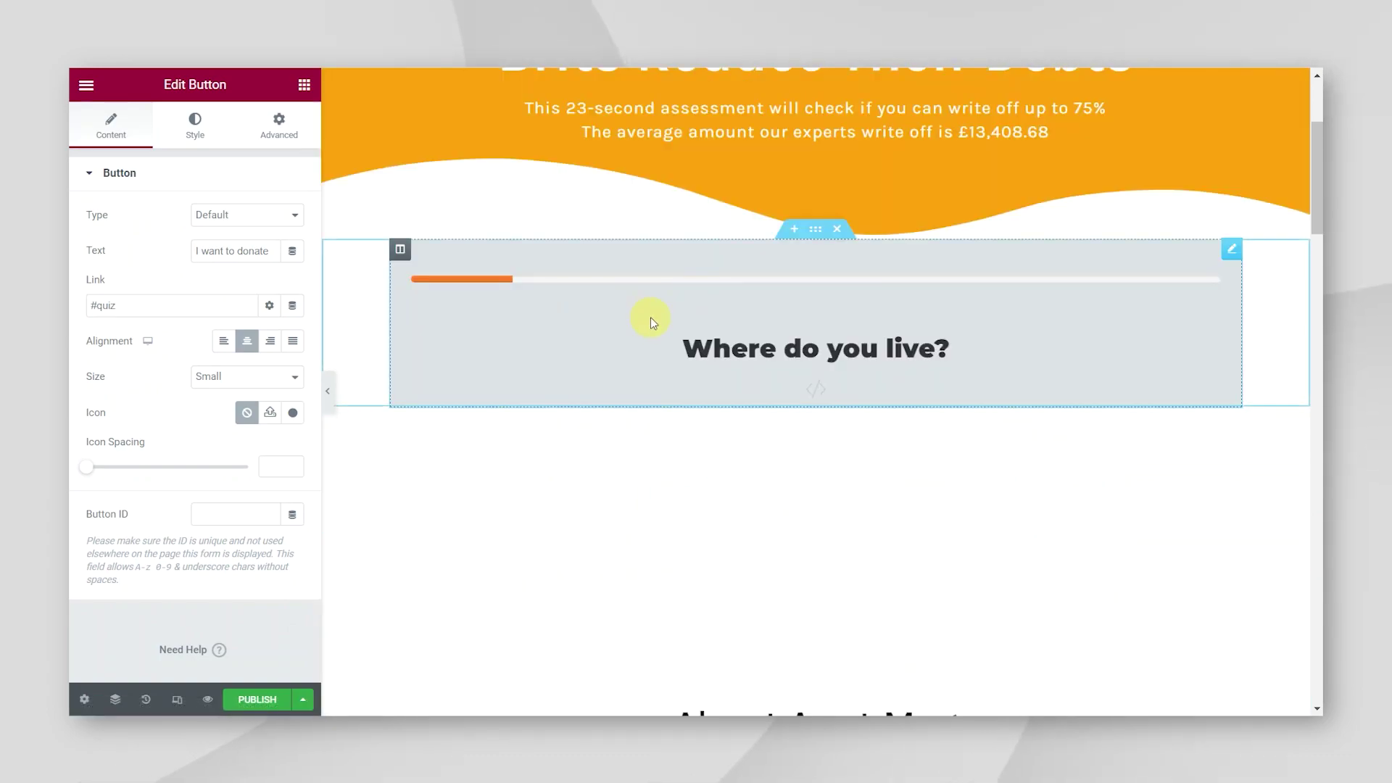
pyautogui.scroll(-2, 540, 410)
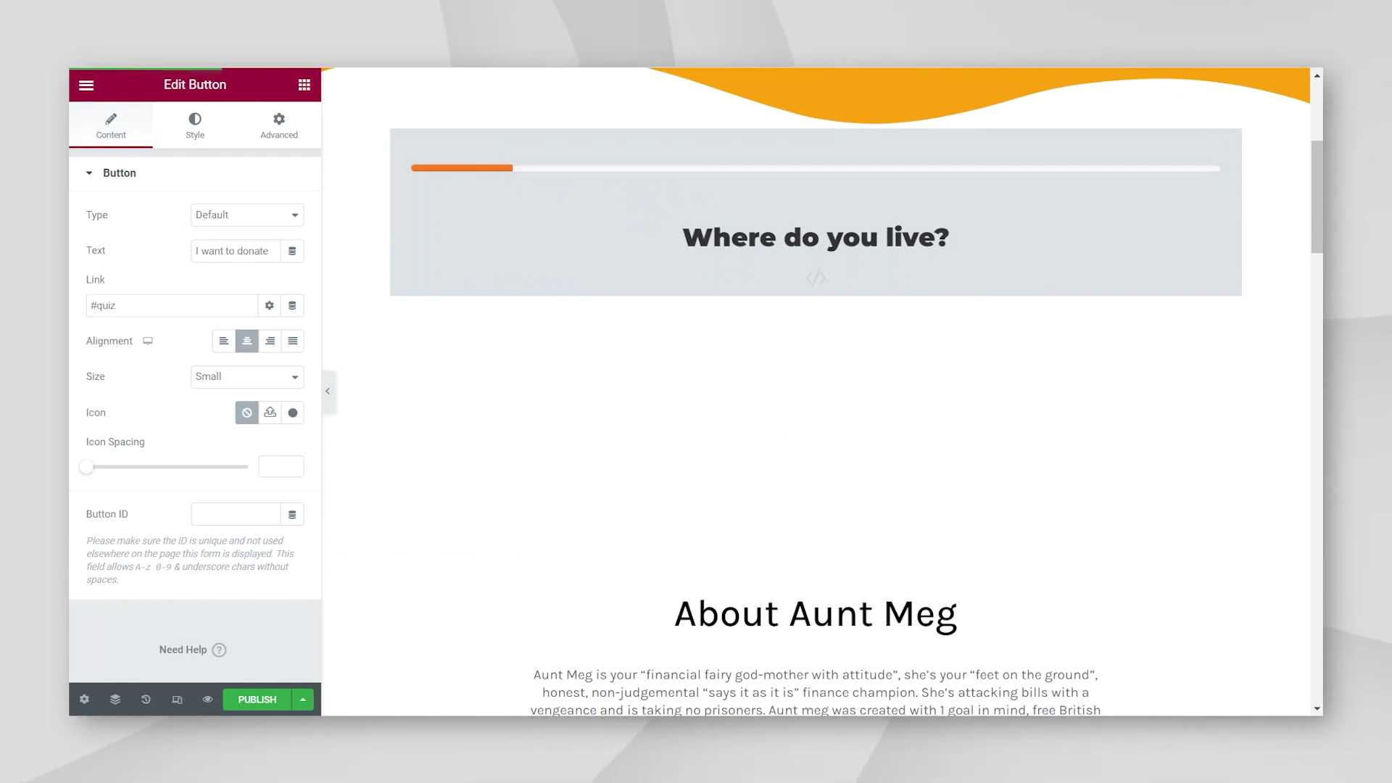
pyautogui.scroll(5, 625, 215)
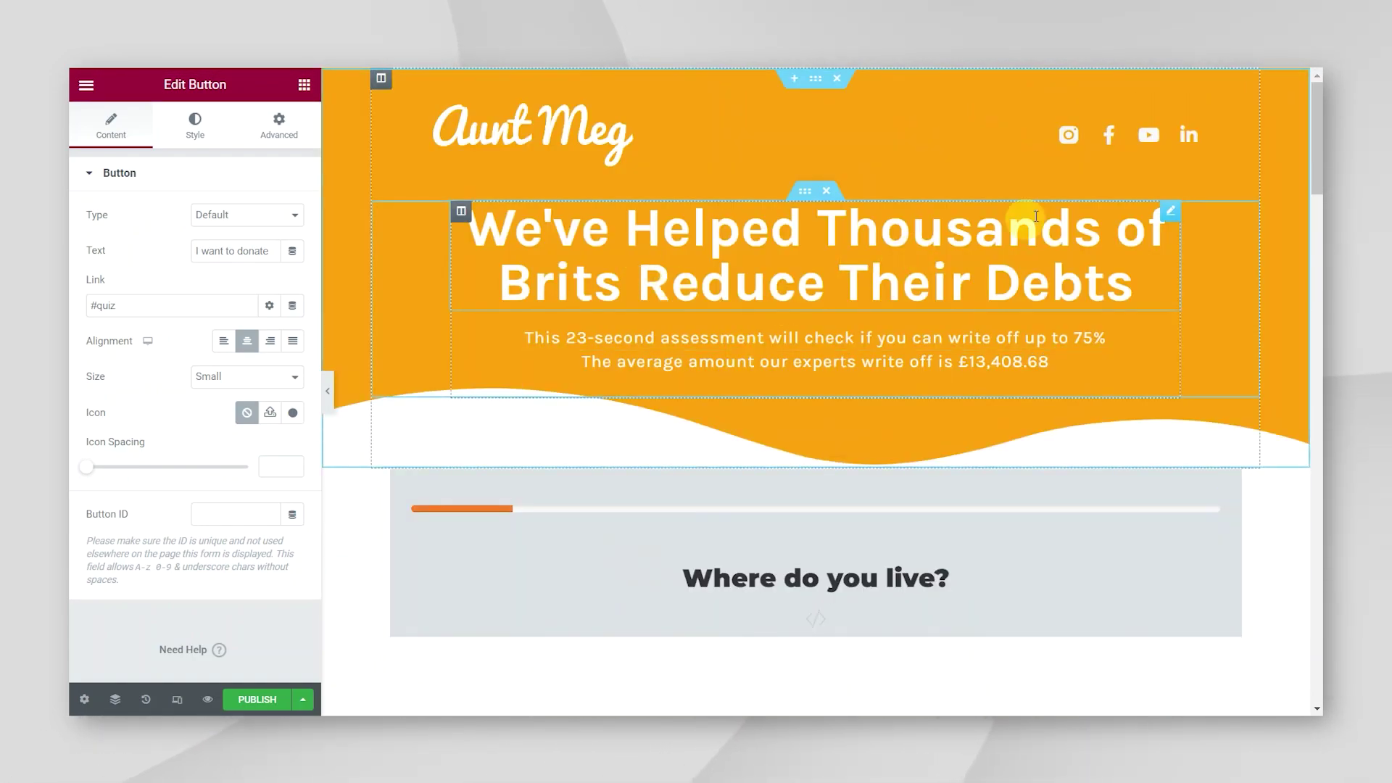
# - Change the hero heading typography to Poppins, size 64 down to 58, line height 63 px
pyautogui.click(1171, 212)
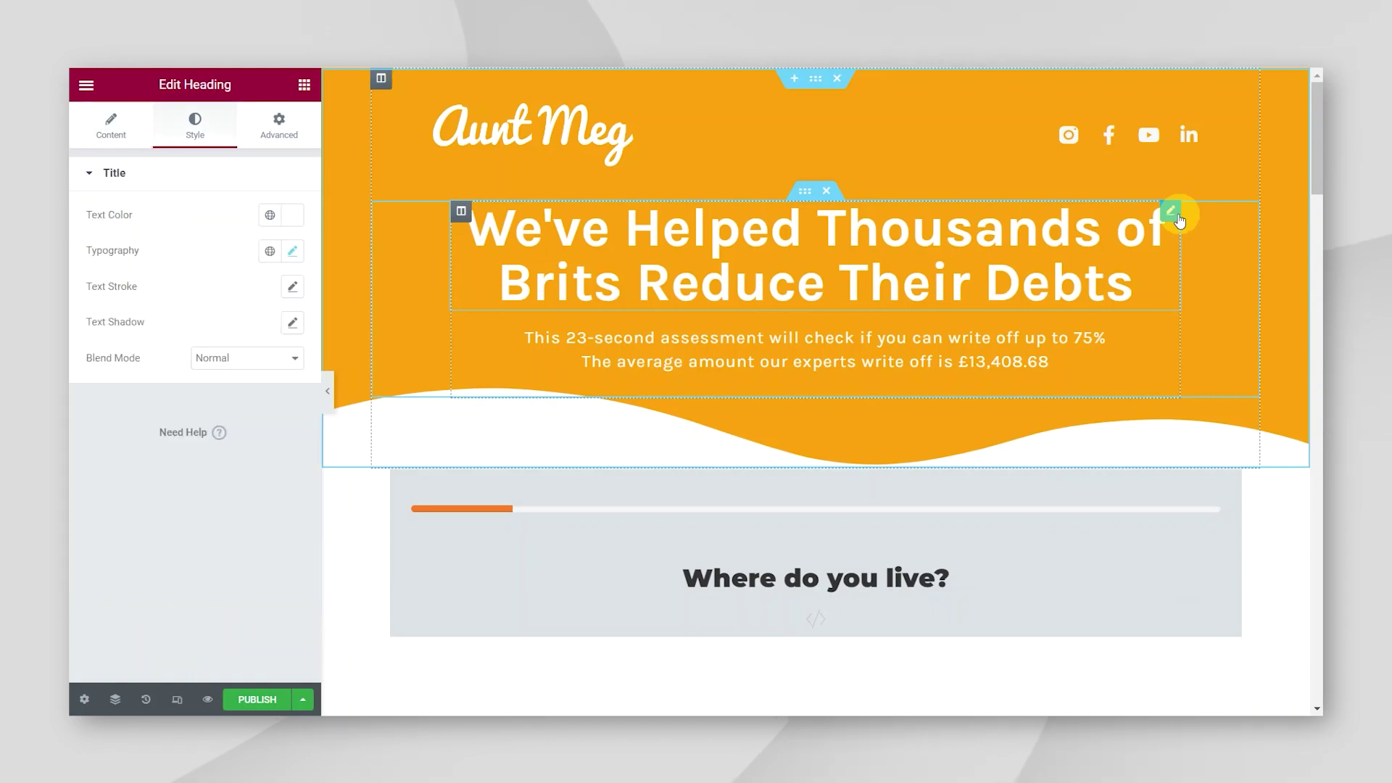
pyautogui.click(293, 252)
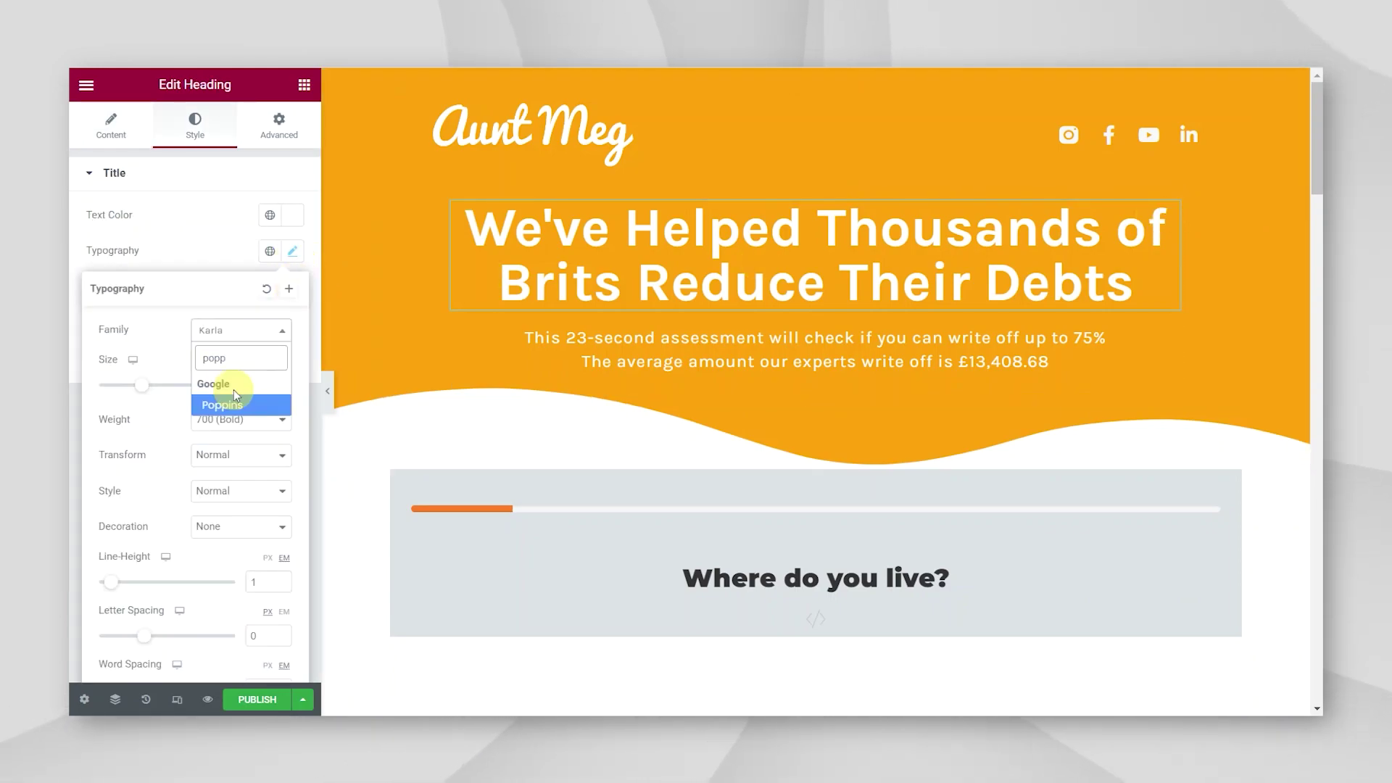
pyautogui.press('BackSpace')
pyautogui.press('BackSpace')
pyautogui.press('BackSpace')
pyautogui.press('BackSpace')
pyautogui.write('popp')
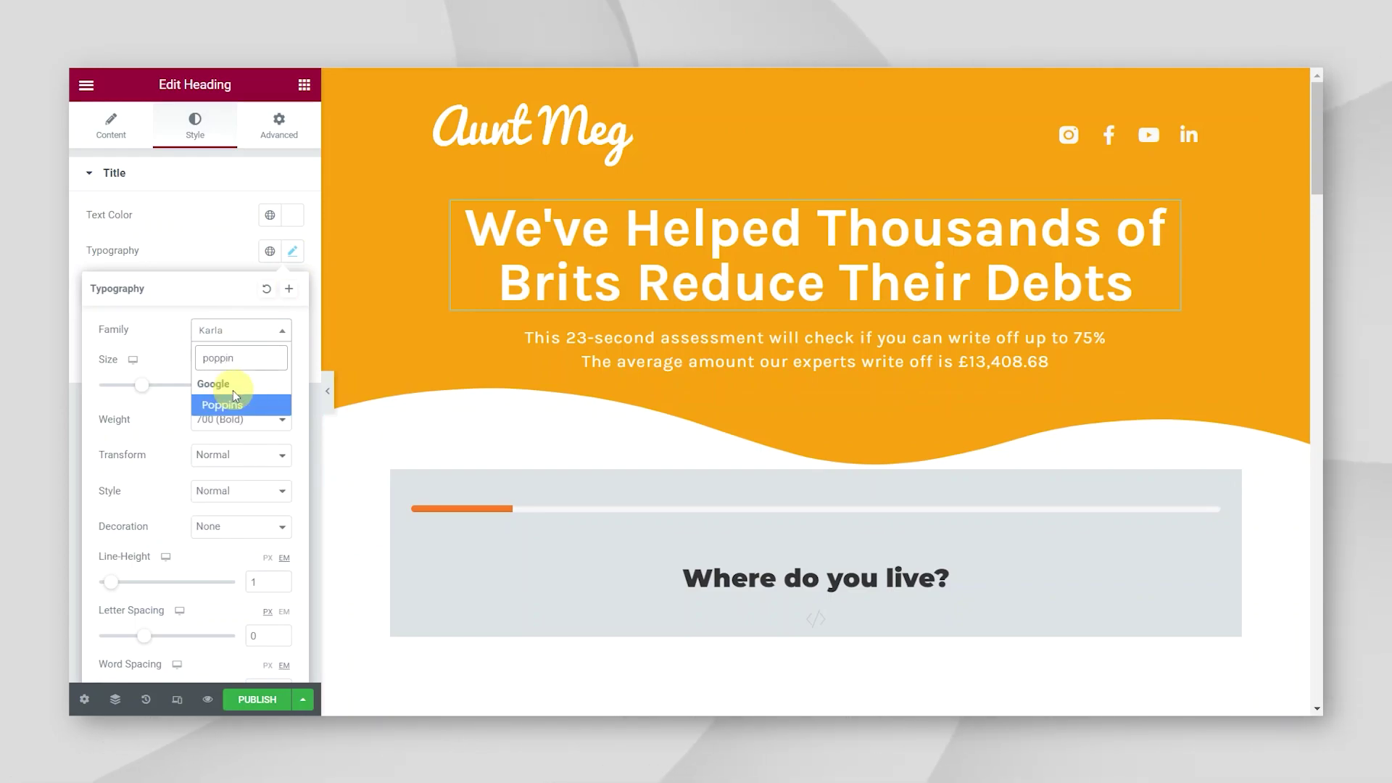
pyautogui.click(229, 401)
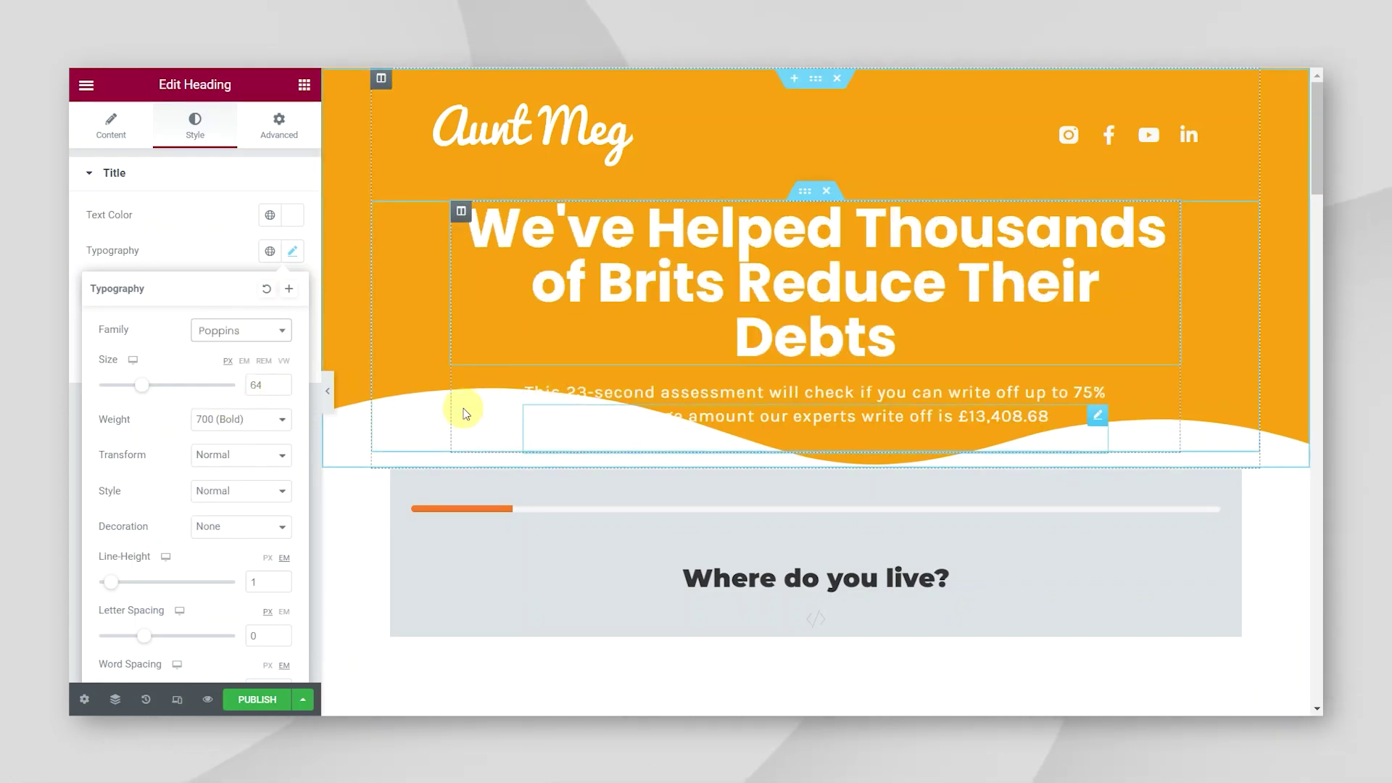
pyautogui.moveTo(141, 396); pyautogui.dragTo(137, 388)
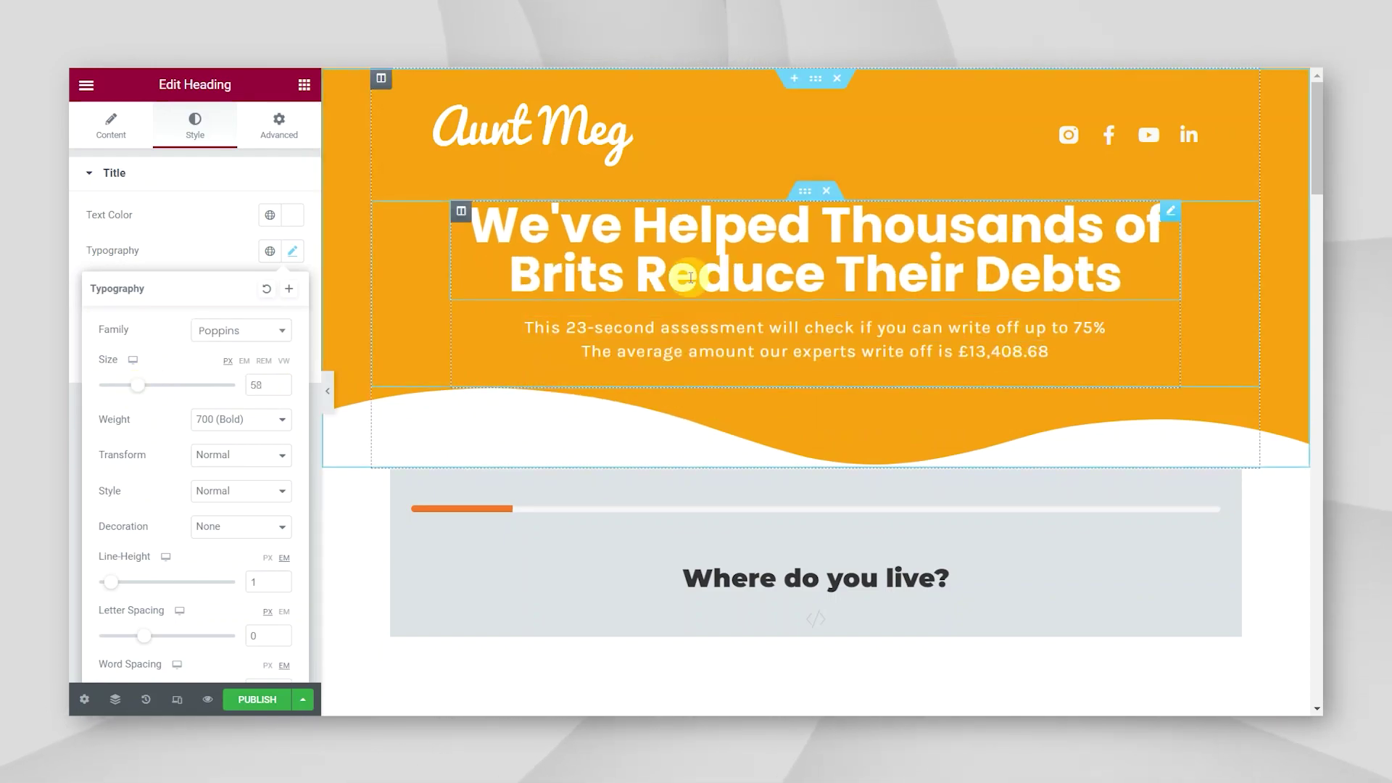
pyautogui.click(268, 558)
pyautogui.moveTo(98, 588); pyautogui.dragTo(188, 595)
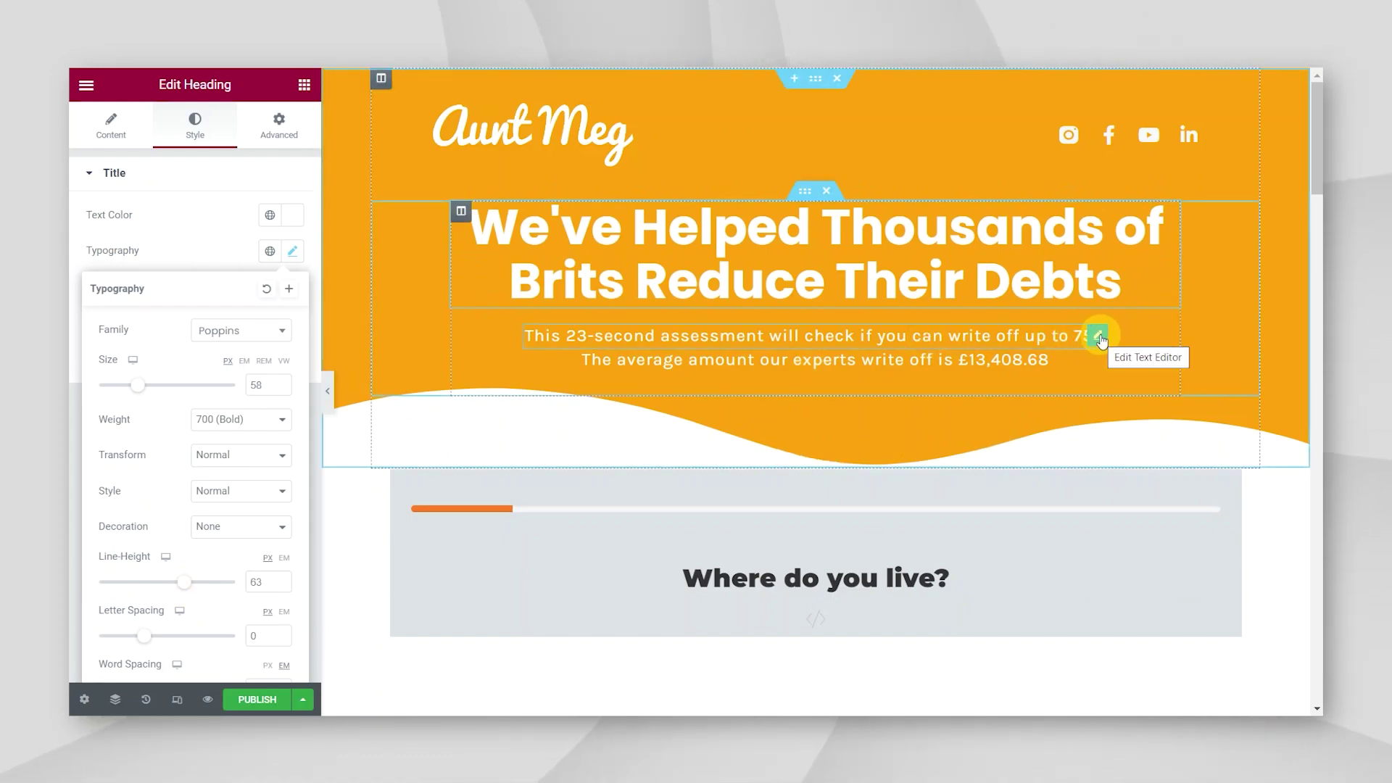
# - Set the hero subtitle's font family to Poppins
pyautogui.click(1099, 337)
pyautogui.click(193, 131)
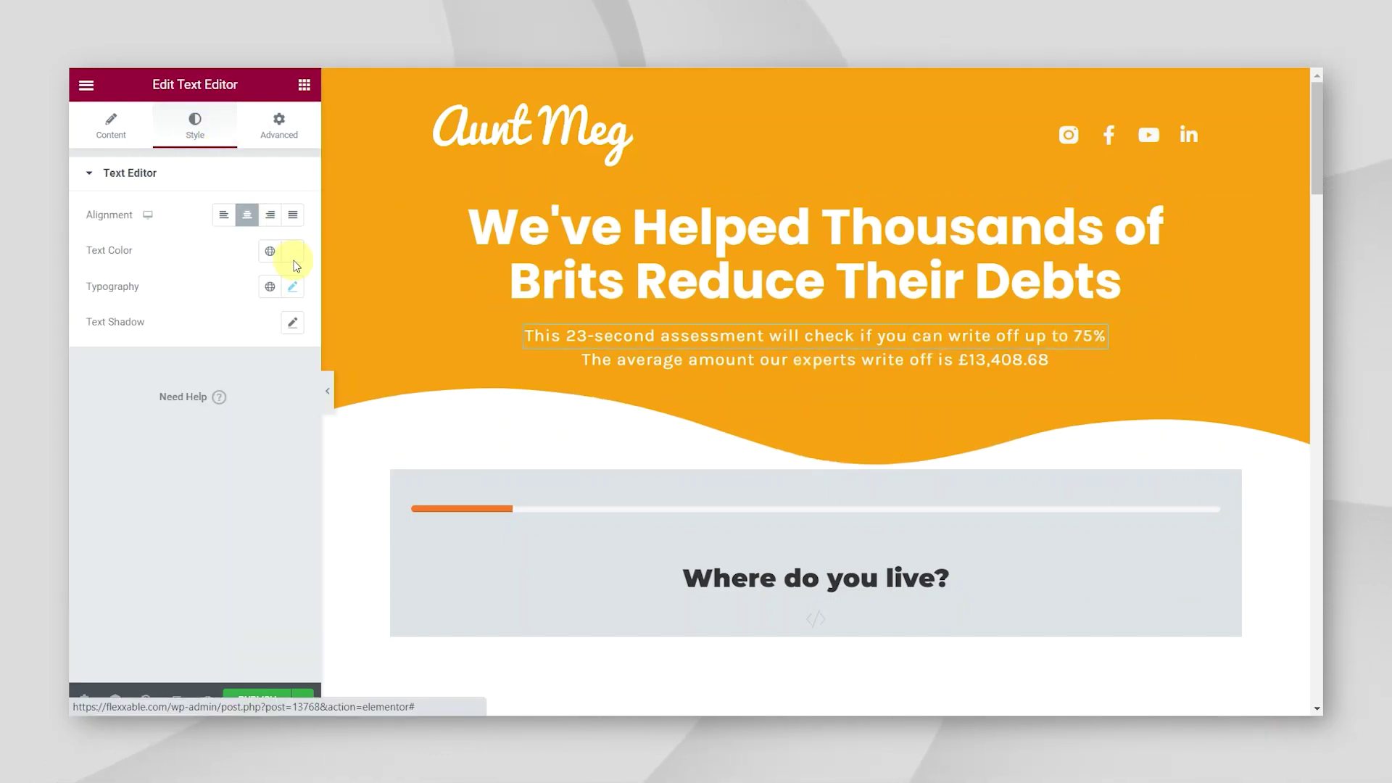
pyautogui.click(292, 287)
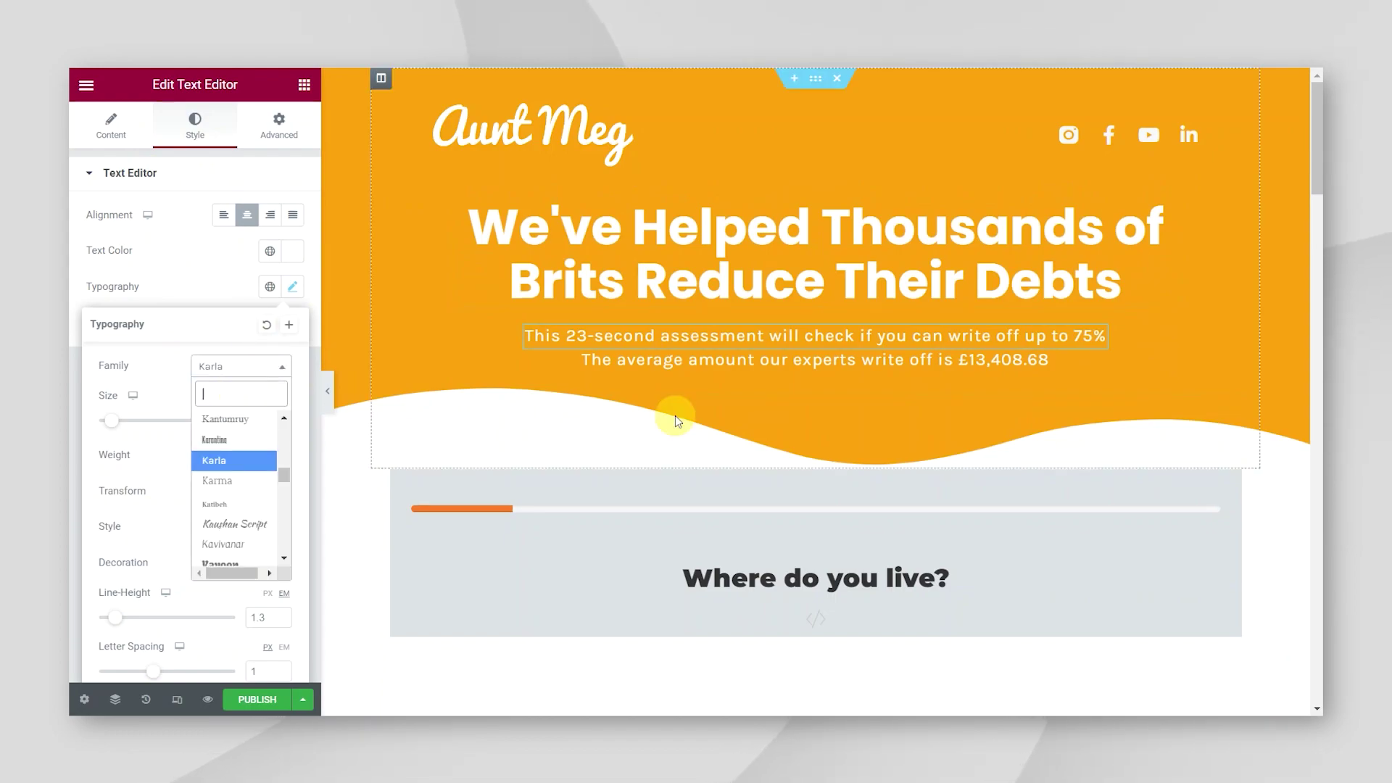
pyautogui.write('poppin')
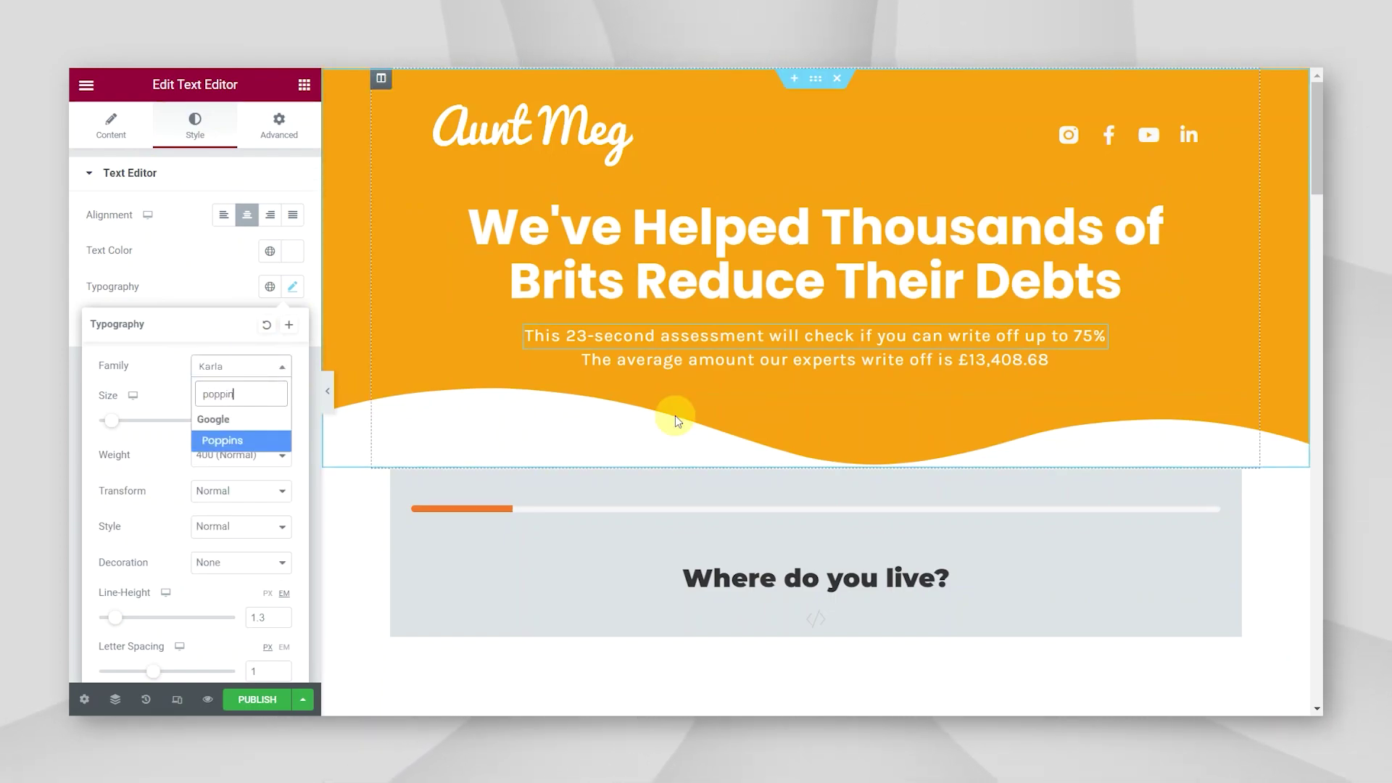
pyautogui.click(257, 440)
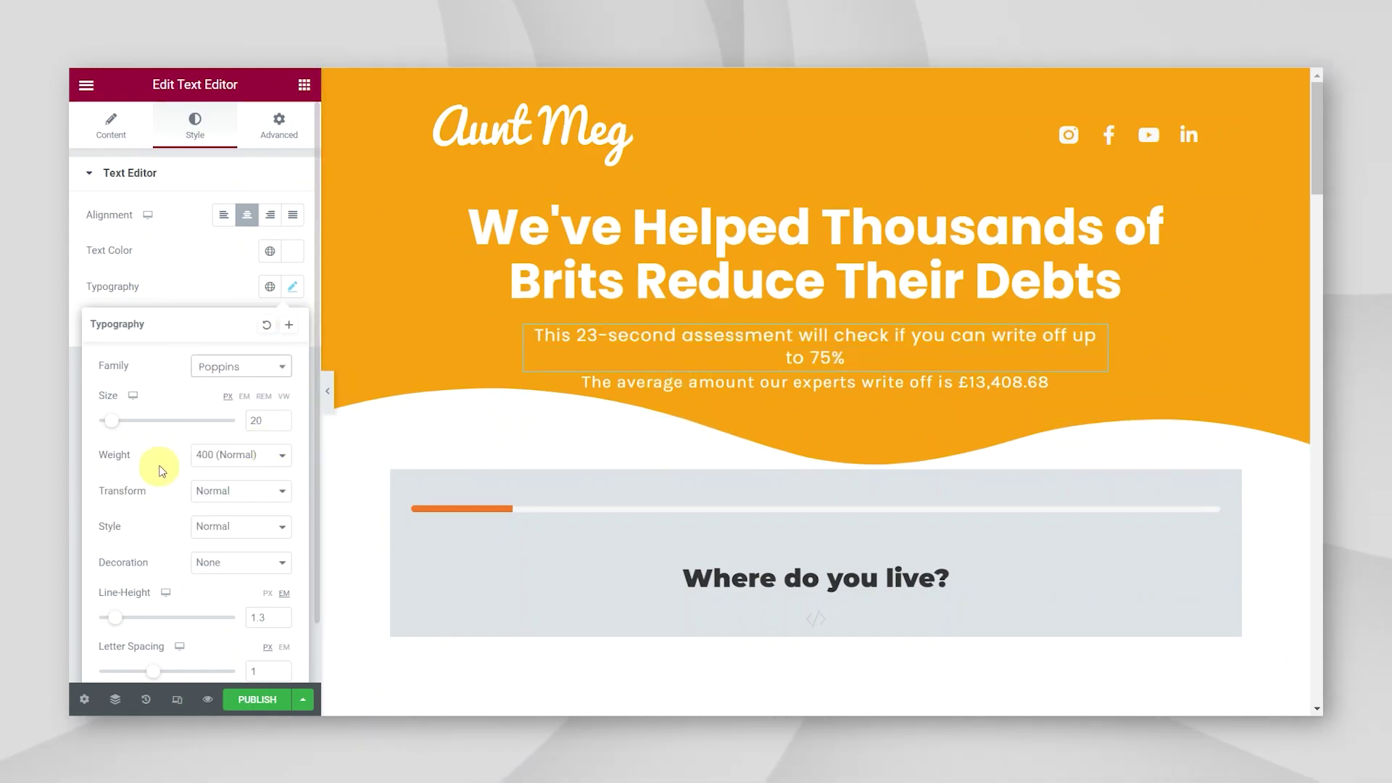
# - Set the average-amount text line to Poppins
pyautogui.click(1090, 352)
pyautogui.click(194, 127)
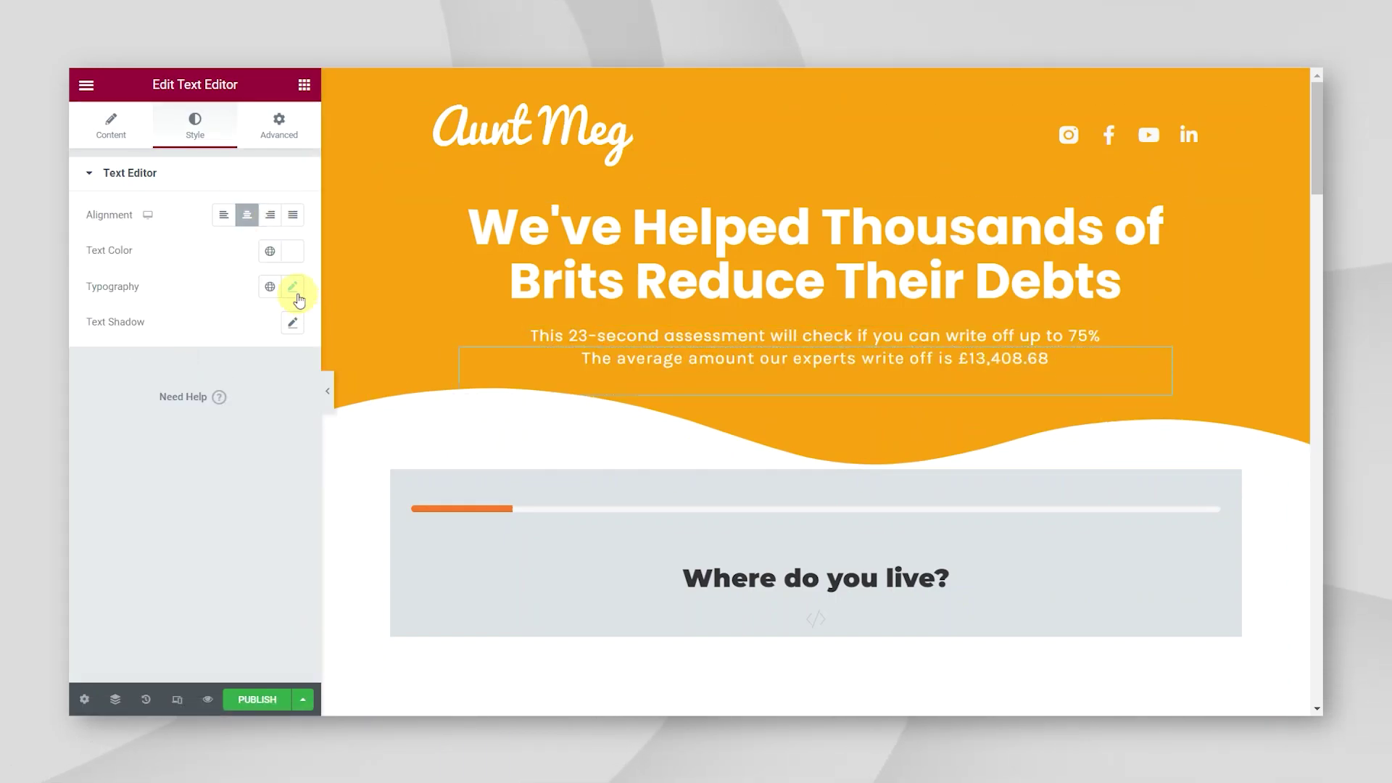
pyautogui.click(292, 286)
pyautogui.click(241, 366)
pyautogui.write('popp')
pyautogui.click(221, 440)
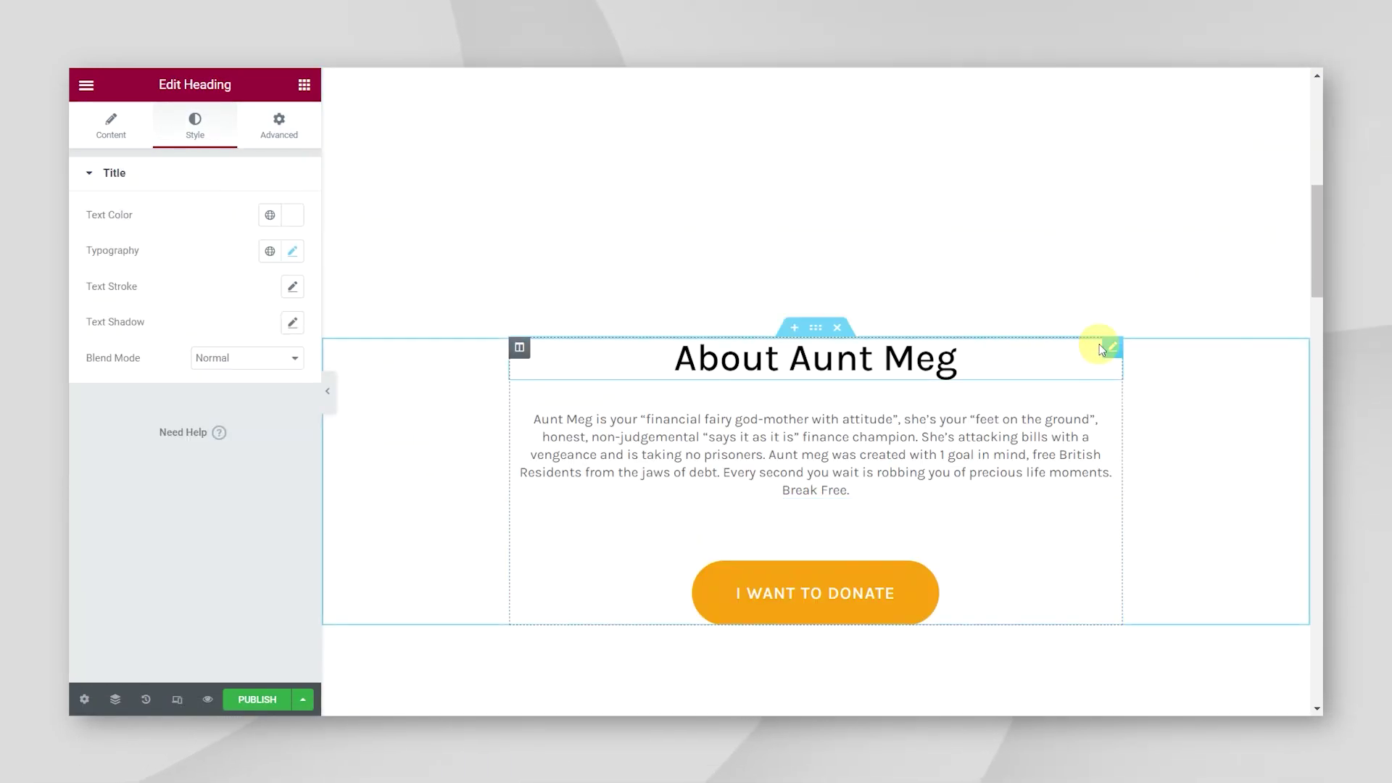
# - Set the About Aunt Meg heading and description to Poppins
pyautogui.click(248, 332)
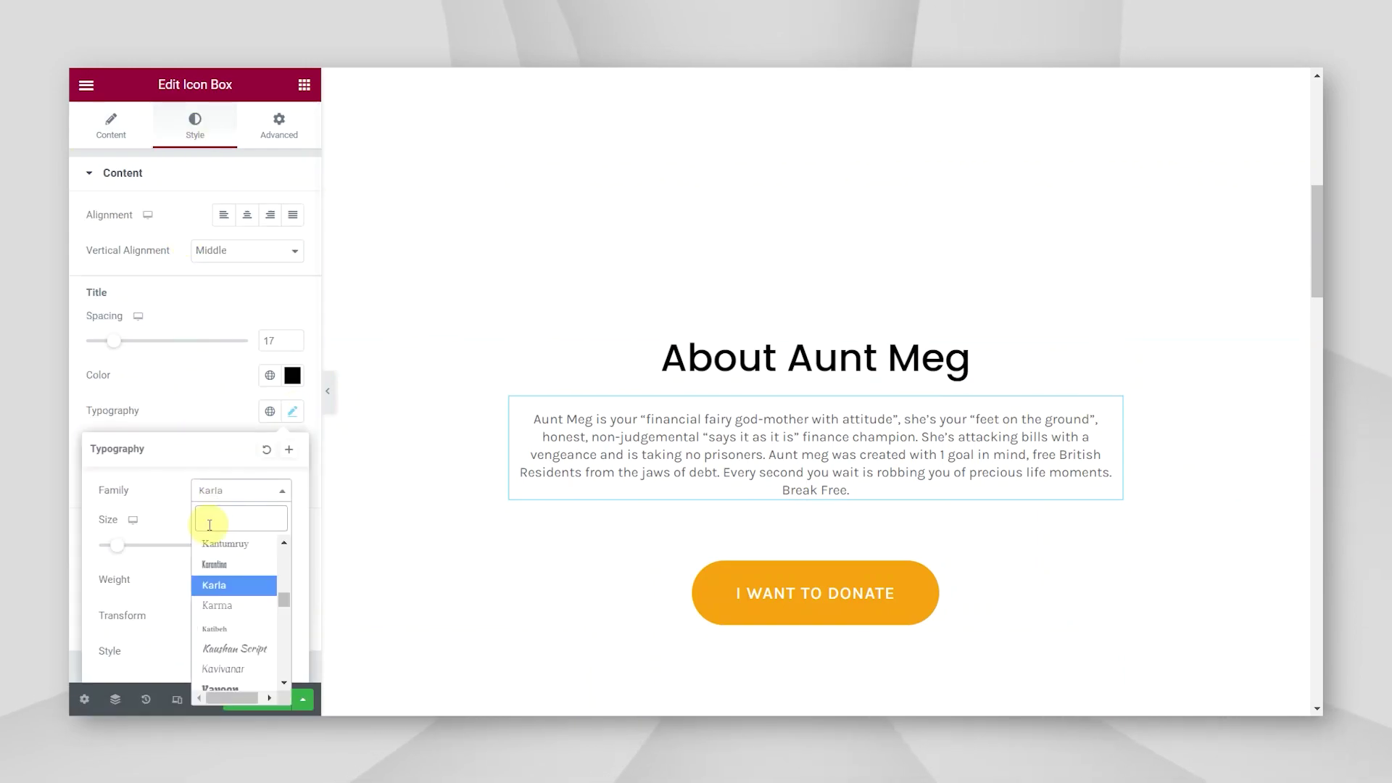
pyautogui.click(229, 569)
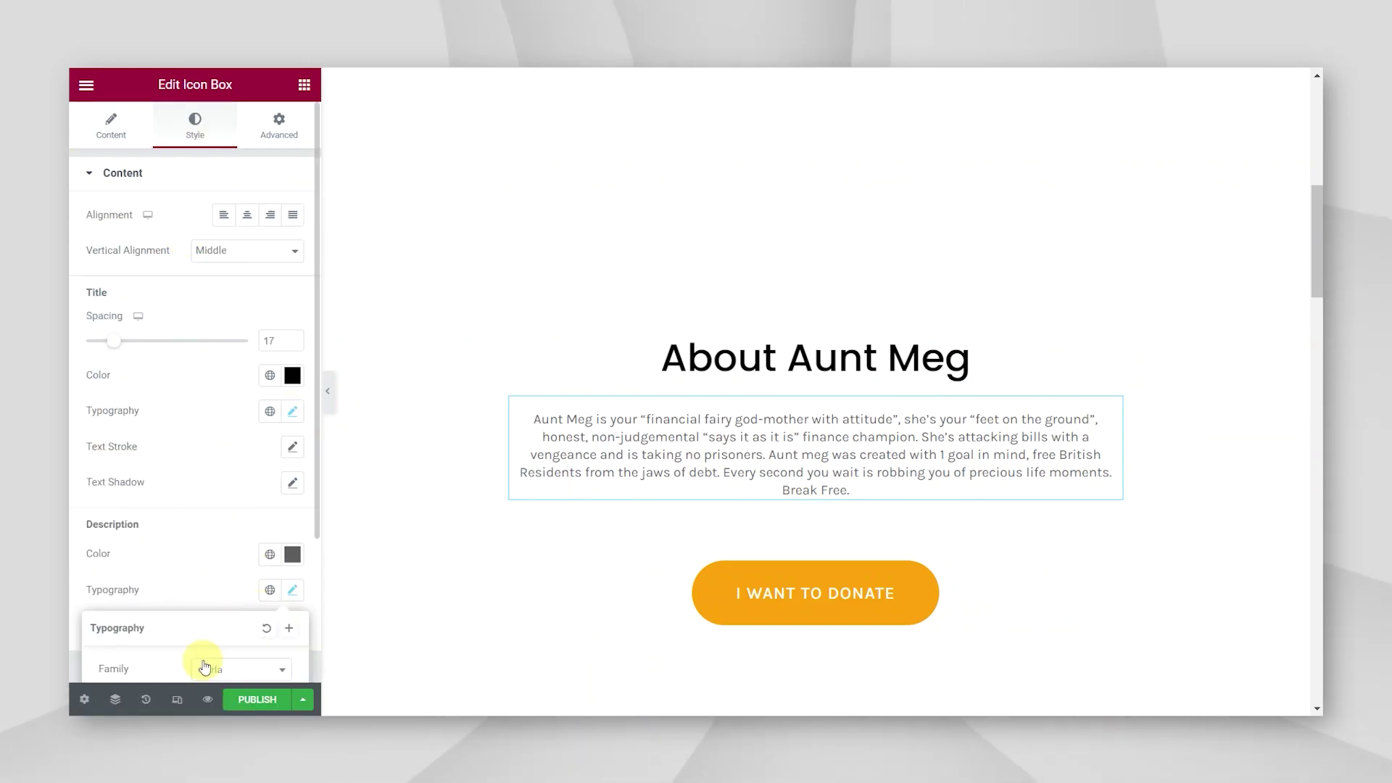
pyautogui.click(239, 661)
pyautogui.write('popp')
pyautogui.click(258, 646)
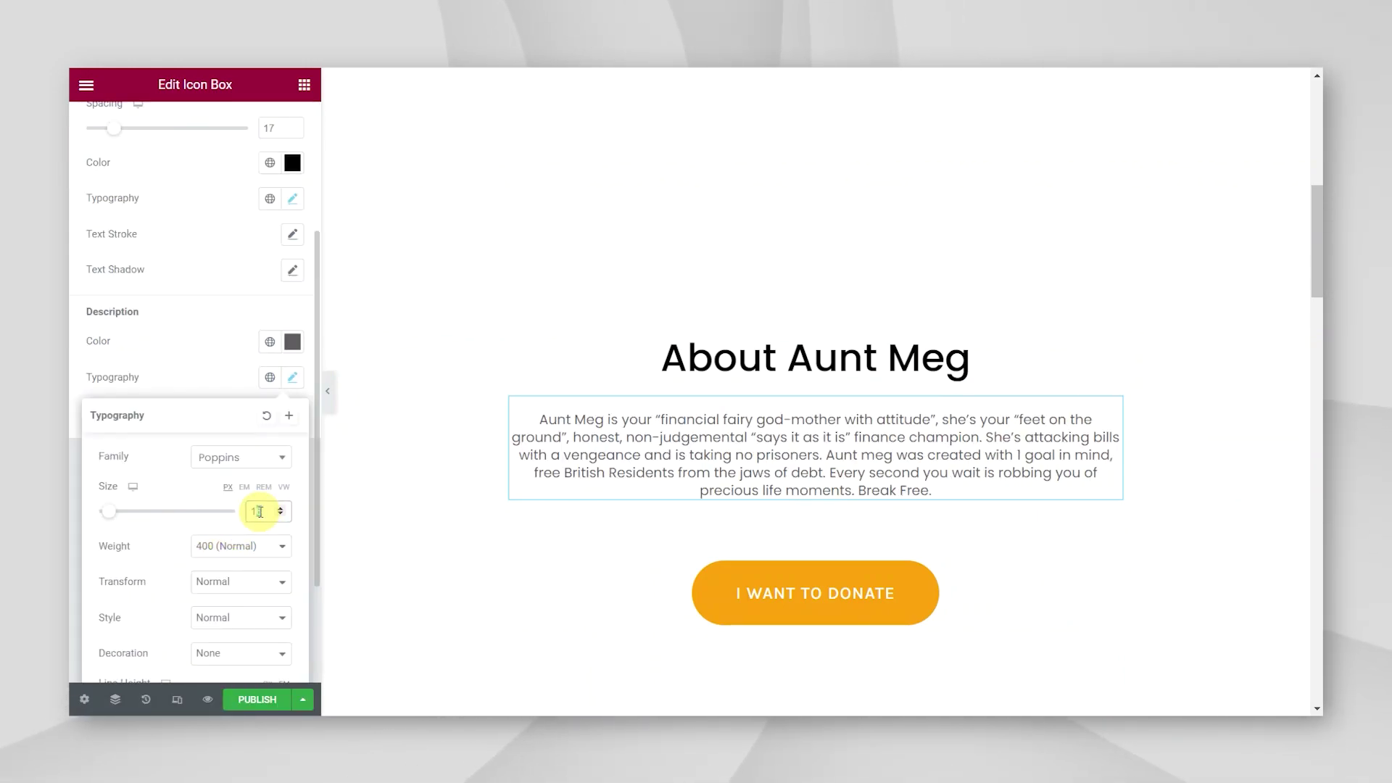
pyautogui.click(879, 564)
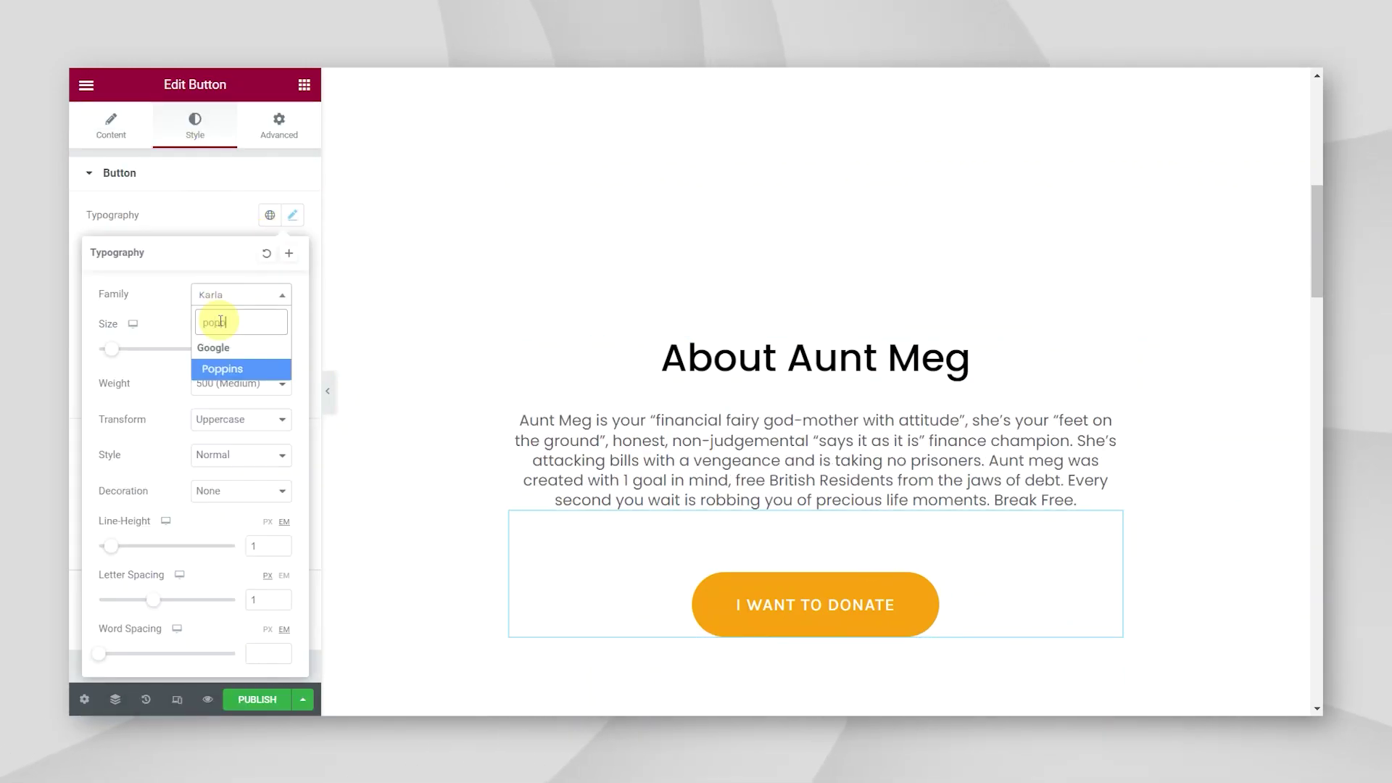
# - Give the donate button Poppins in a heavier weight and set the FAQ heading to Poppins
pyautogui.click(242, 367)
pyautogui.click(241, 382)
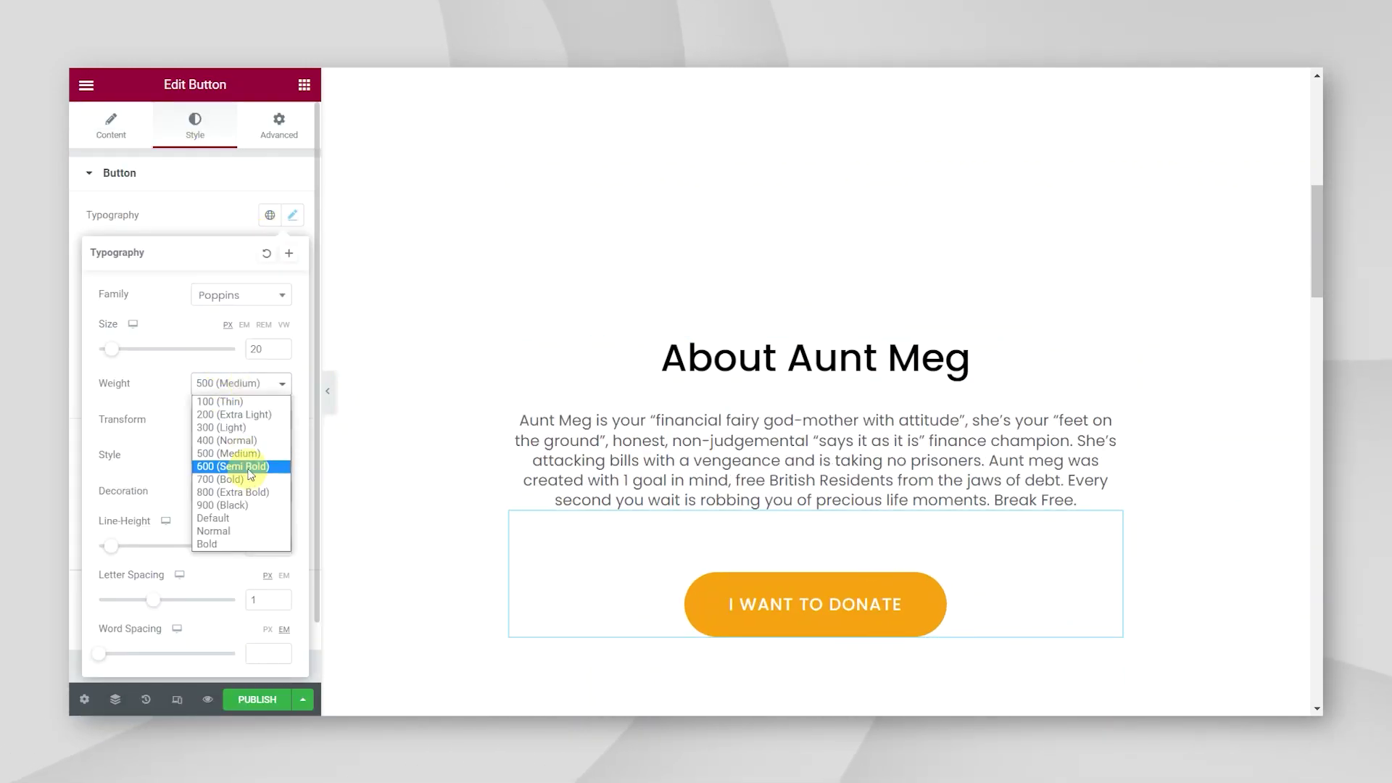
pyautogui.click(234, 467)
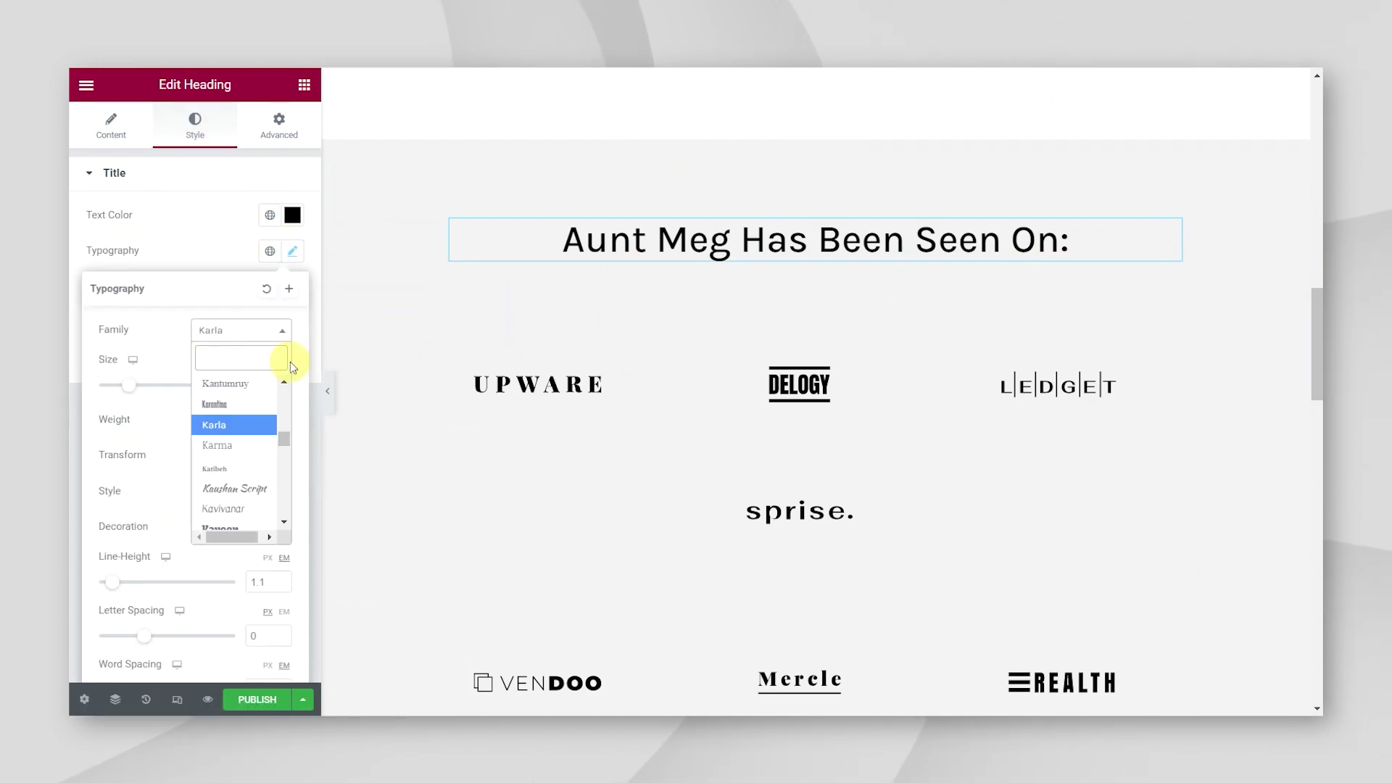
pyautogui.click(239, 417)
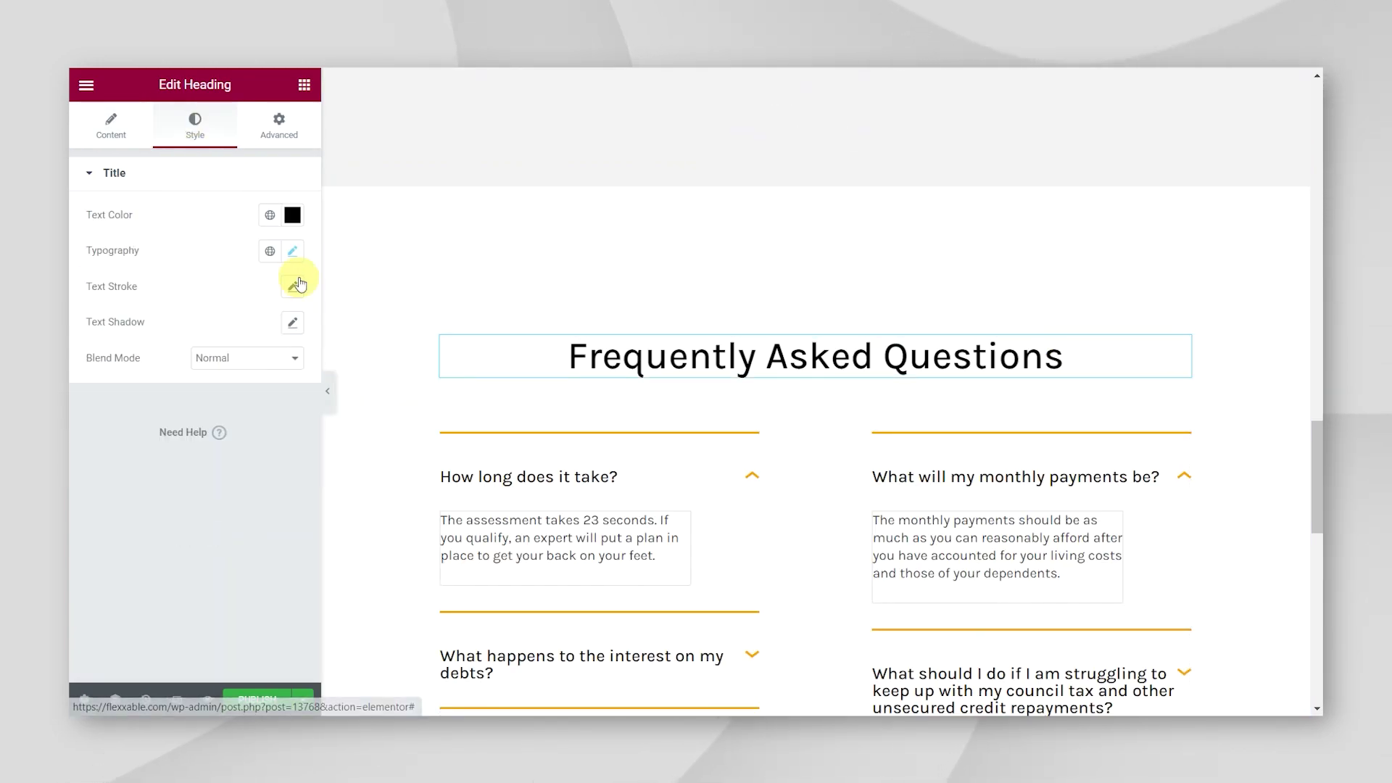
pyautogui.click(292, 250)
pyautogui.click(240, 330)
pyautogui.write('popp')
pyautogui.click(222, 404)
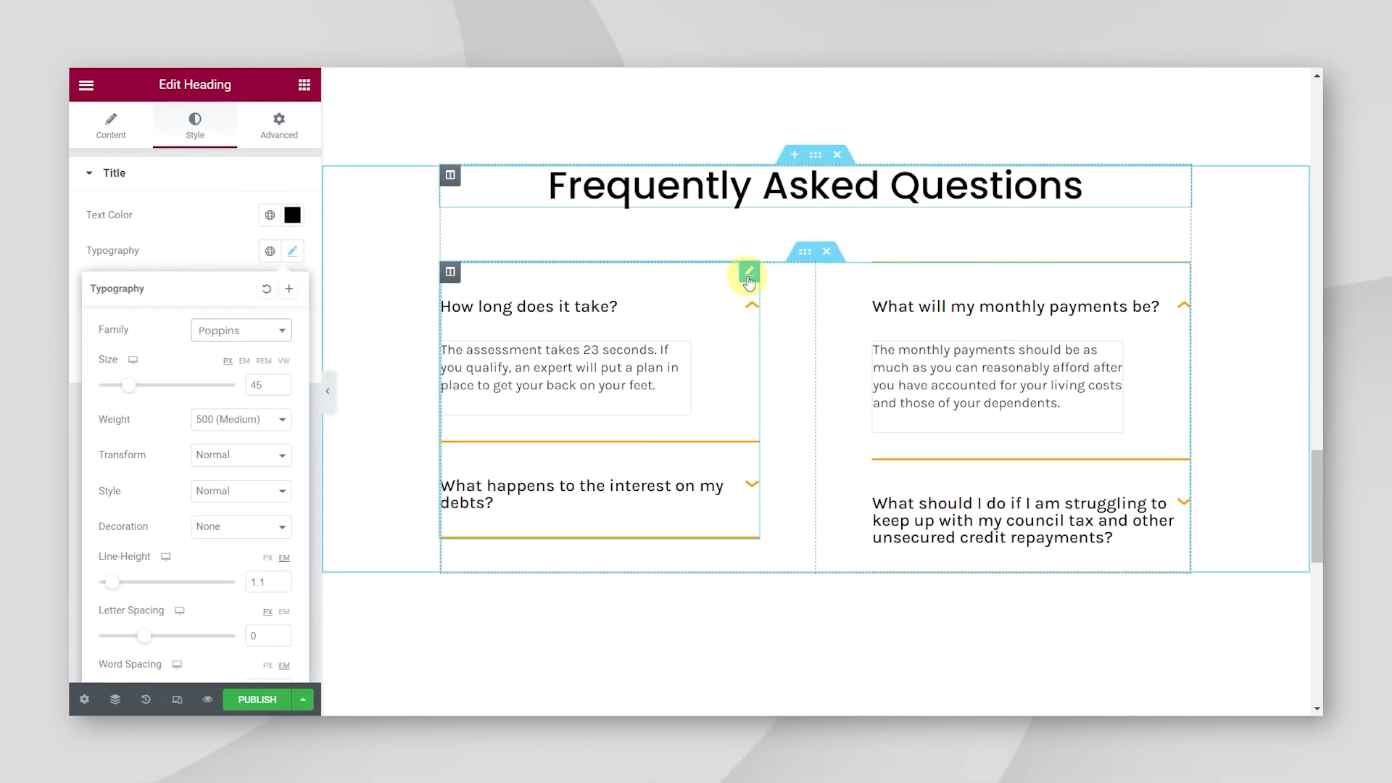
# - Set the FAQ question titles and answer text to Poppins
pyautogui.click(745, 273)
pyautogui.click(292, 365)
pyautogui.click(243, 441)
pyautogui.write('popp')
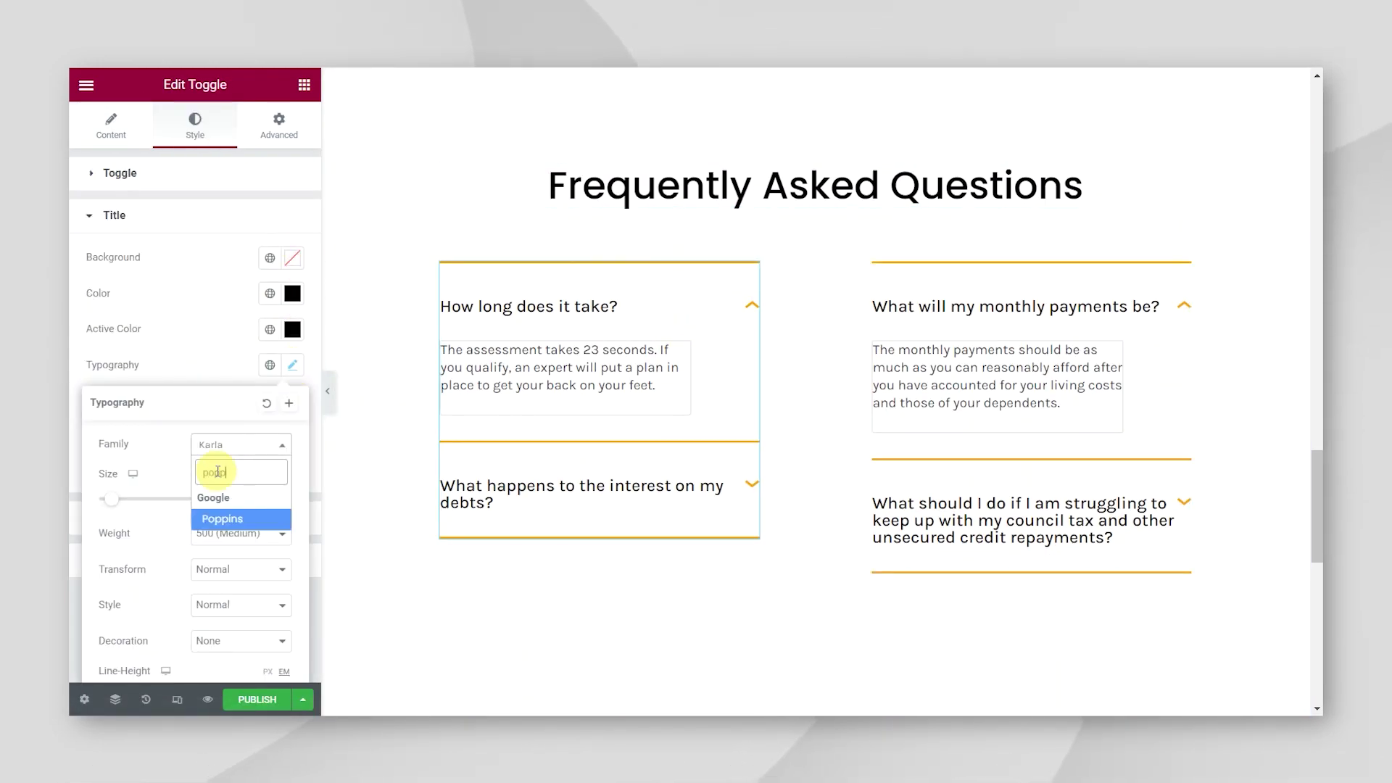
pyautogui.click(246, 519)
pyautogui.click(292, 364)
pyautogui.click(123, 559)
pyautogui.click(292, 414)
pyautogui.click(241, 494)
pyautogui.write('popp')
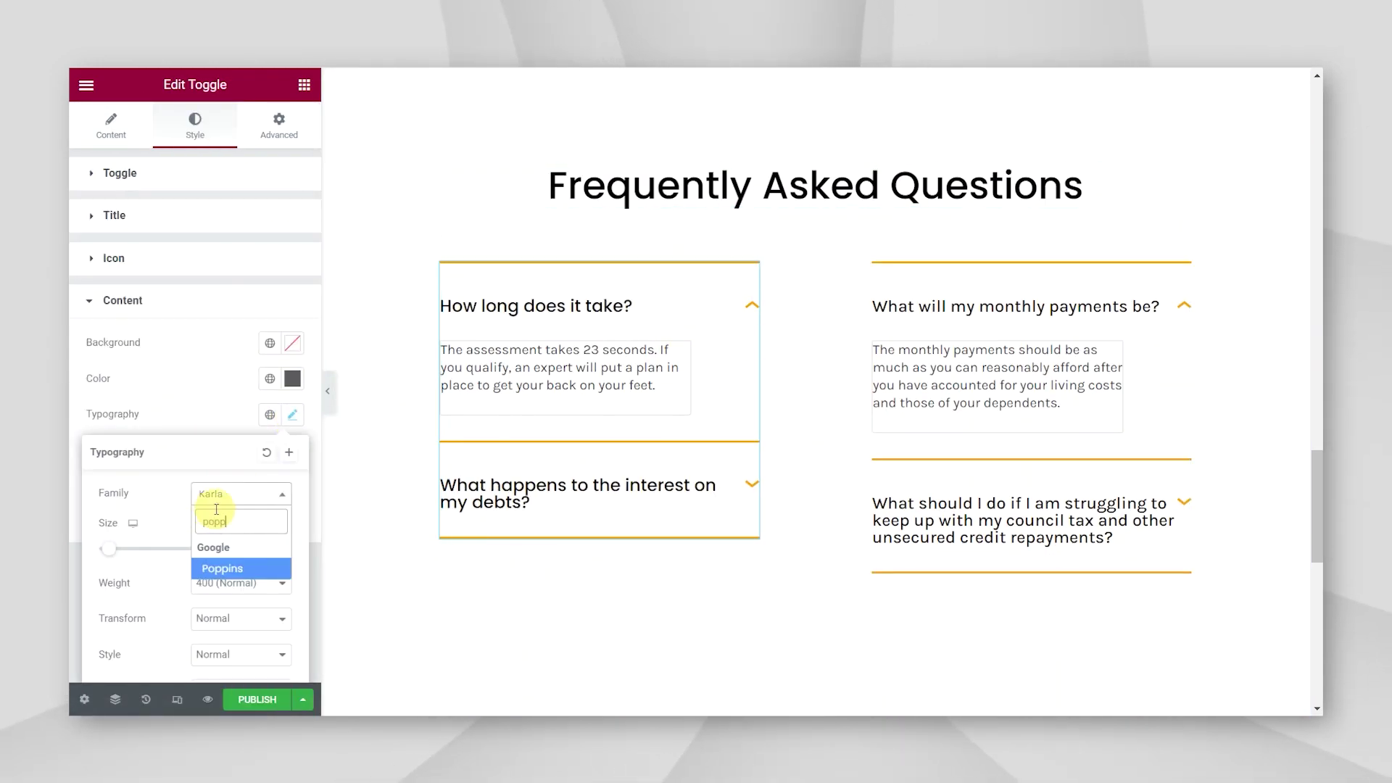
pyautogui.click(221, 564)
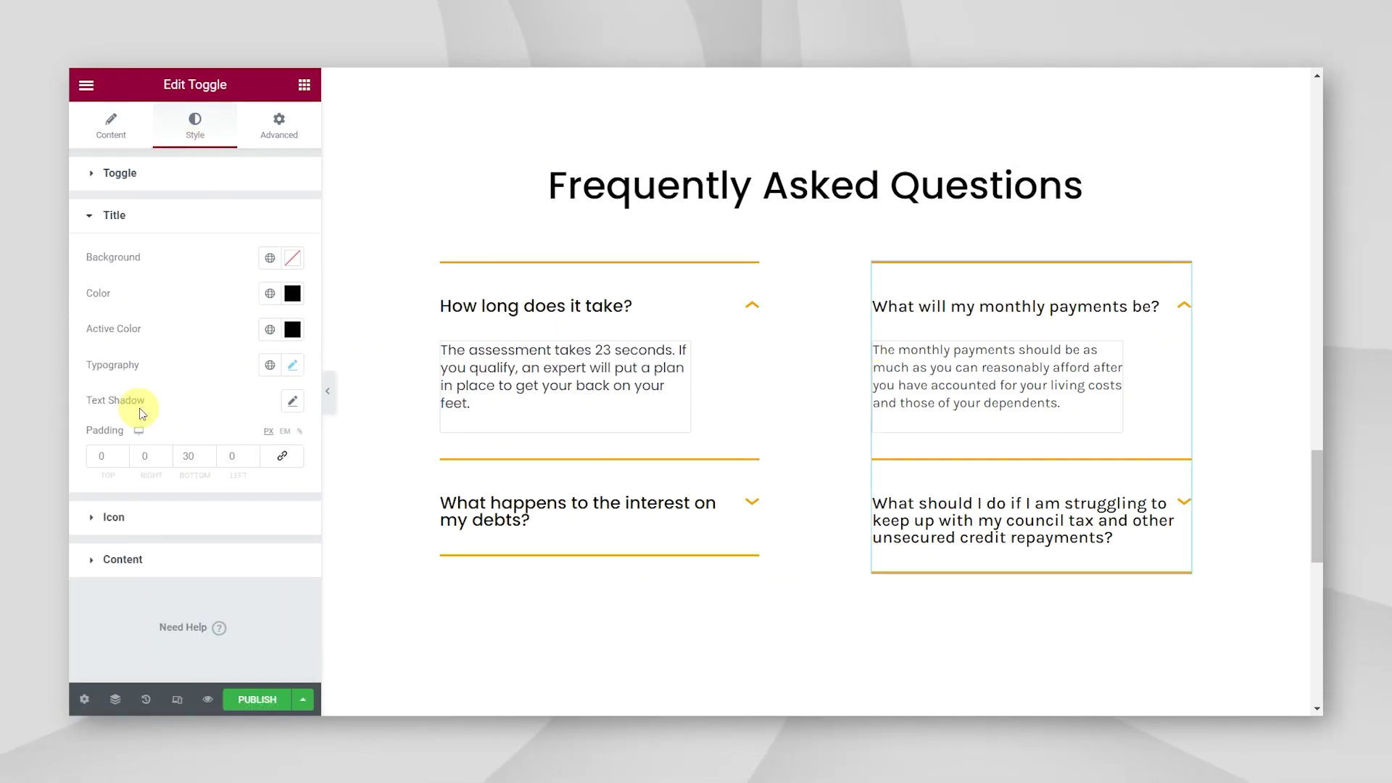
# - Reapply Poppins to the FAQ title typography and save the page
pyautogui.click(292, 367)
pyautogui.click(240, 438)
pyautogui.click(239, 513)
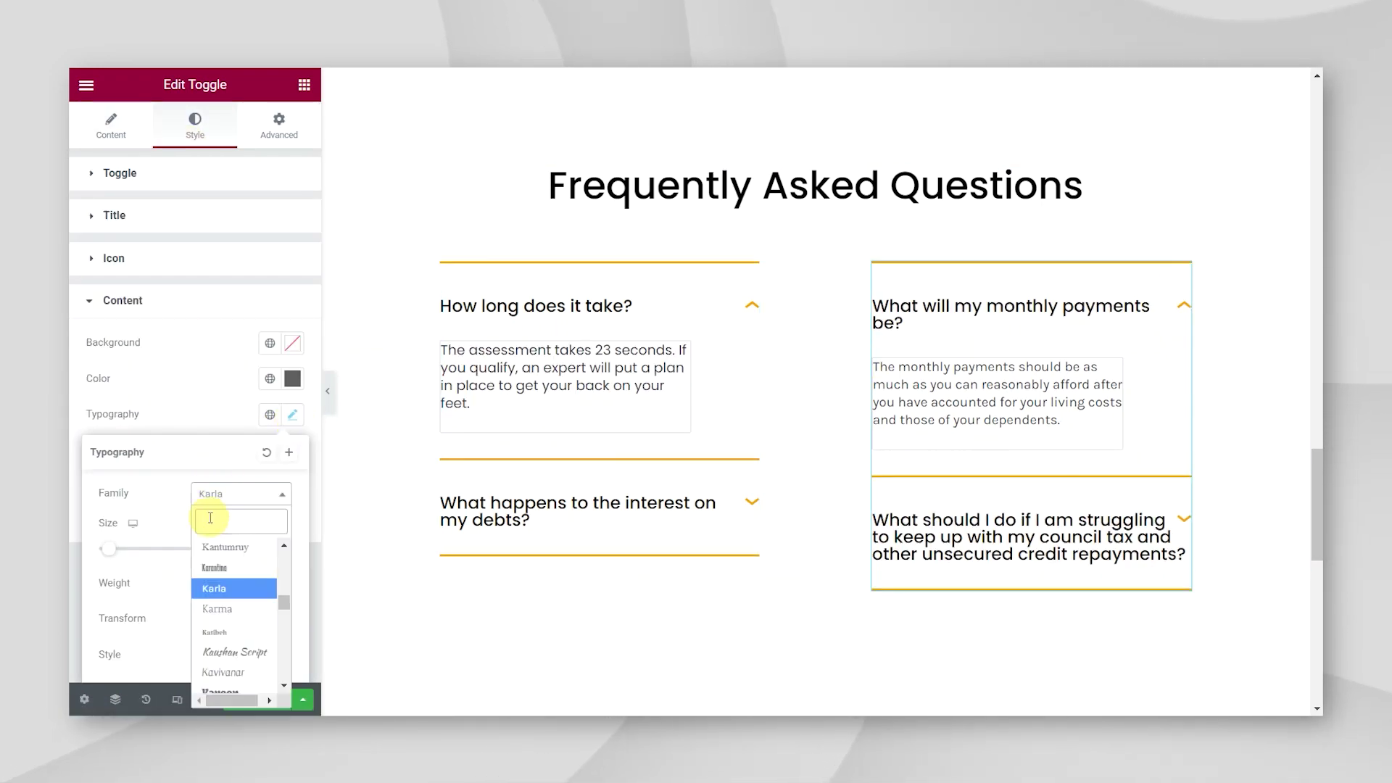
pyautogui.write('popp')
pyautogui.click(218, 570)
pyautogui.click(395, 591)
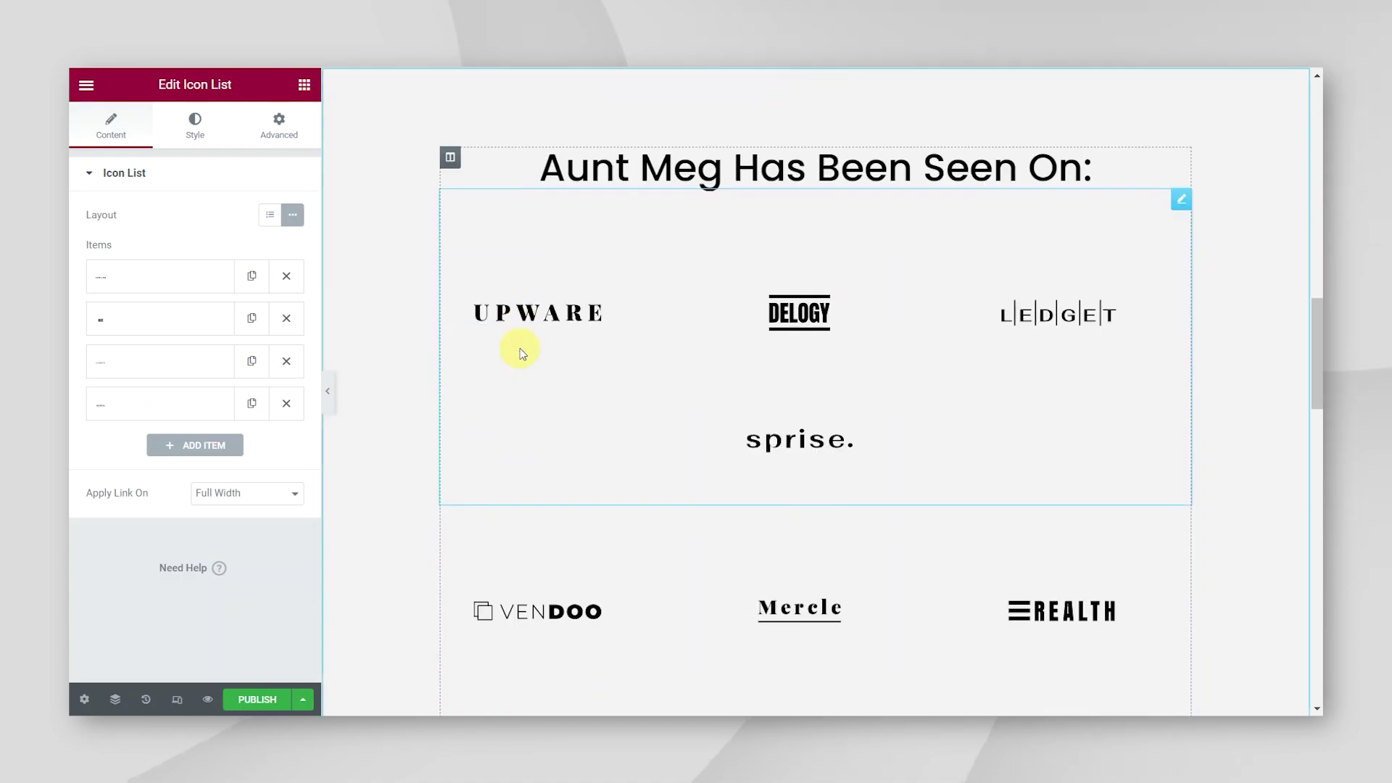
# - Drag an Image widget from the widgets panel to just below the Seen On logo grid
pyautogui.scroll(-5, 520, 348)
pyautogui.scroll(20, 520, 348)
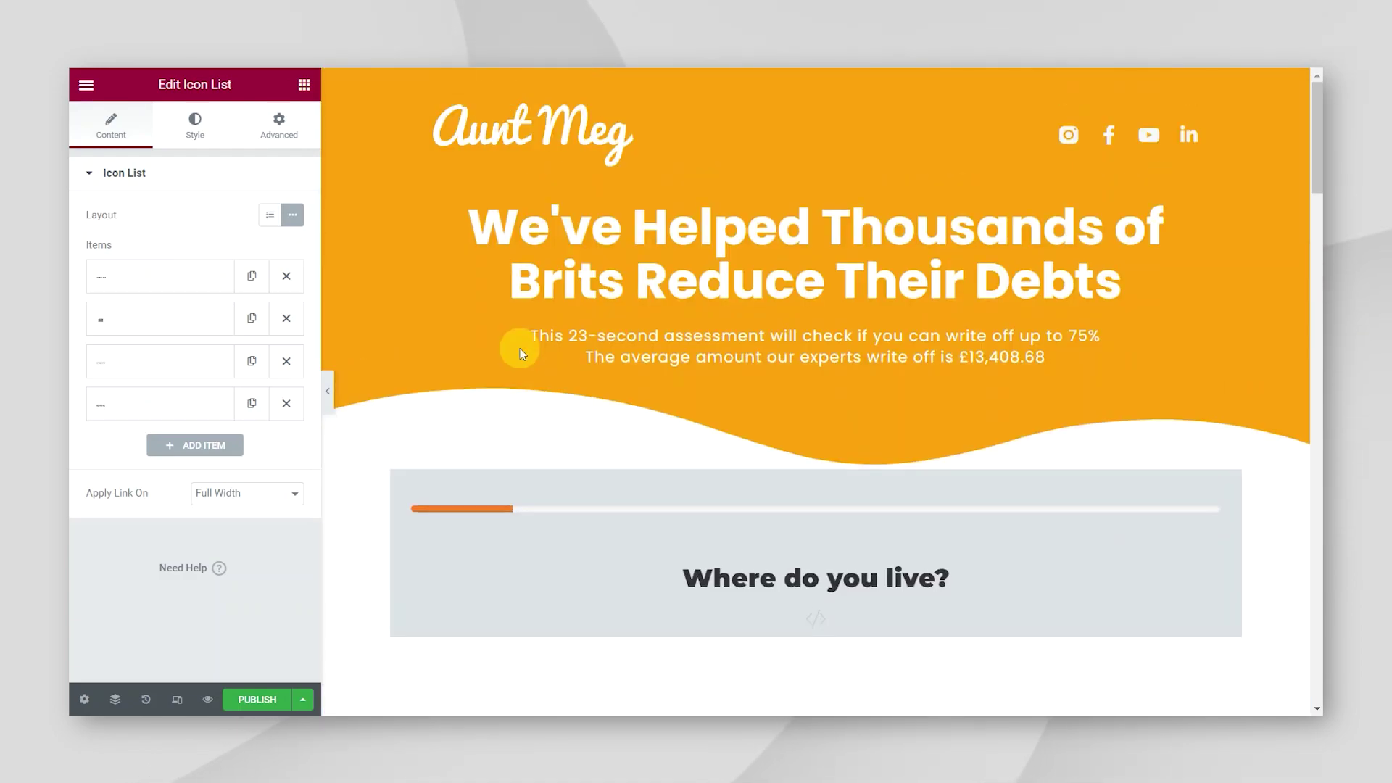
pyautogui.scroll(-1, 488, 398)
pyautogui.scroll(1, 488, 398)
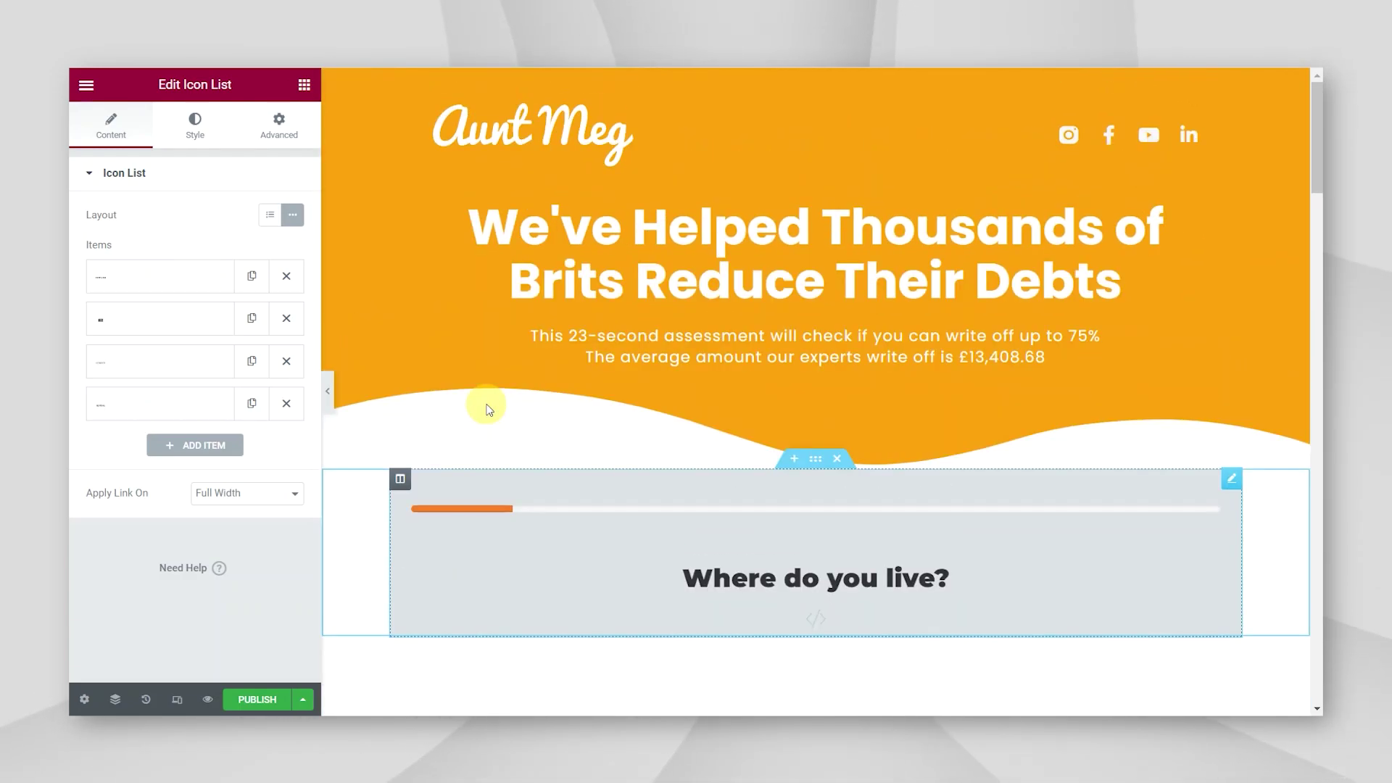
pyautogui.scroll(-15, 488, 408)
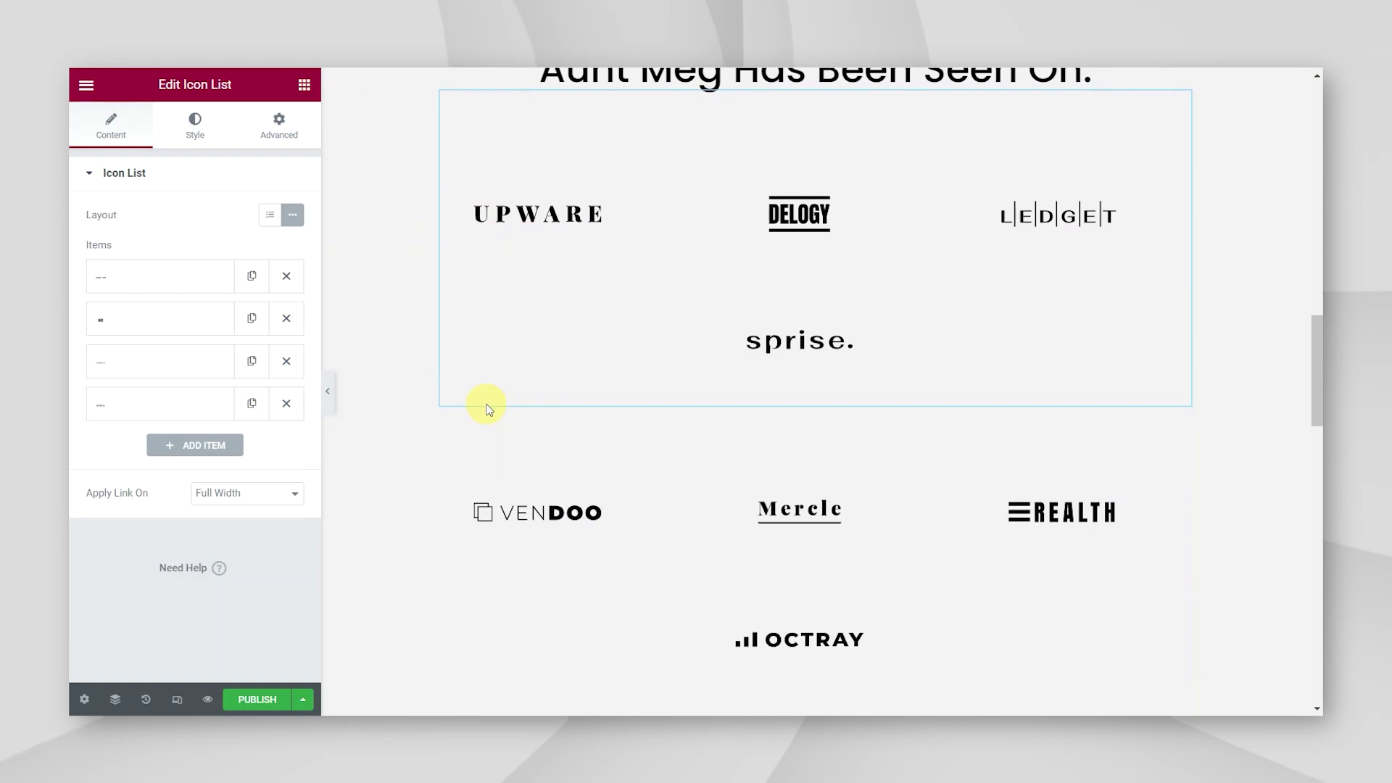
pyautogui.scroll(2, 499, 410)
pyautogui.scroll(-1, 609, 261)
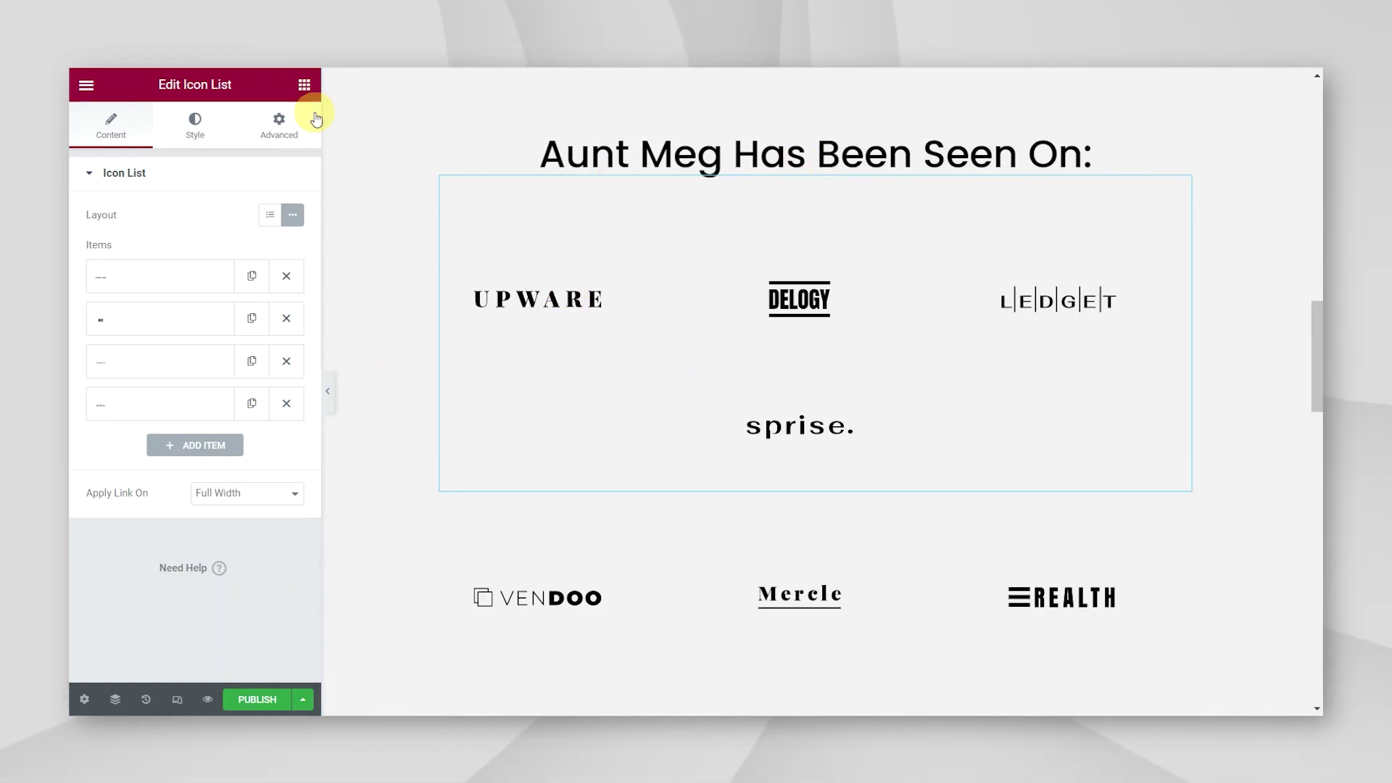
pyautogui.click(306, 88)
pyautogui.moveTo(154, 375); pyautogui.dragTo(826, 475)
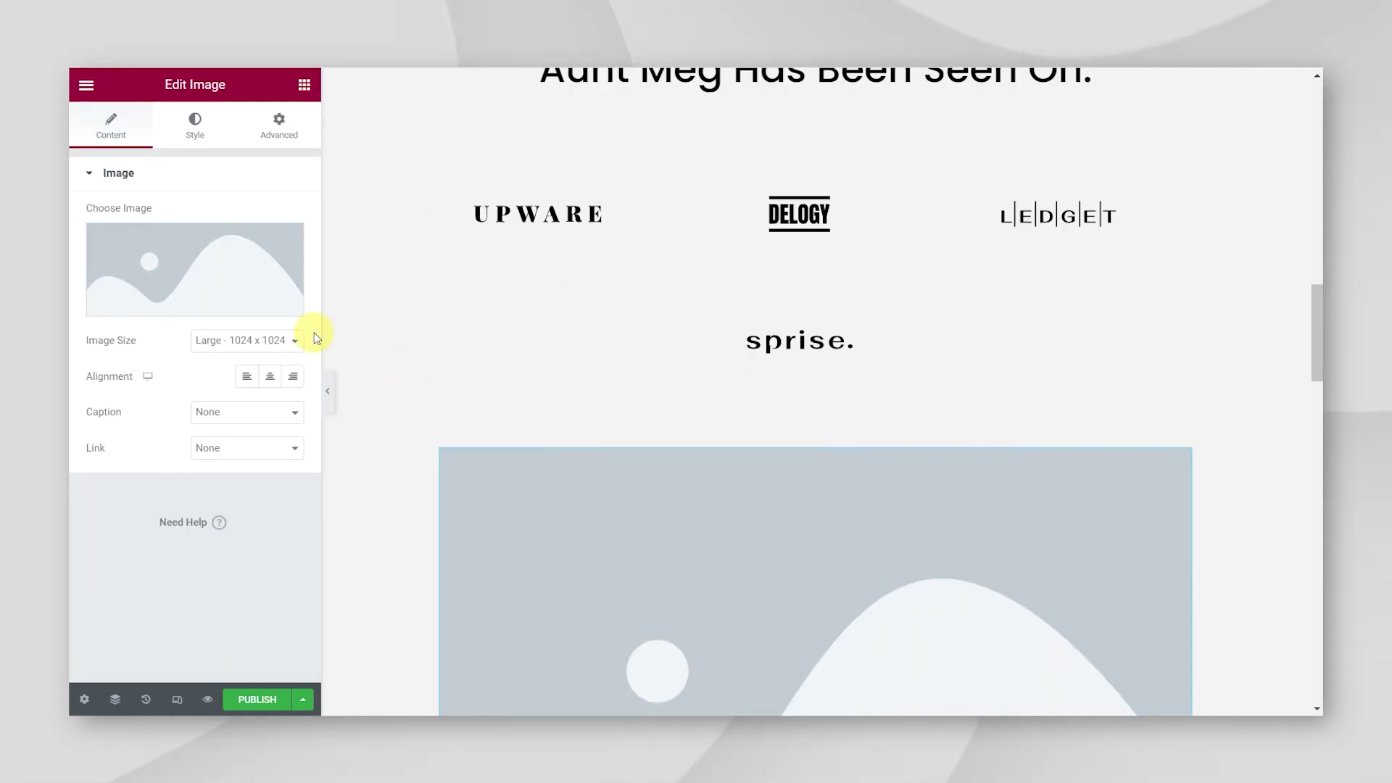
# - Upload Logo Line Small Transparent.png and insert it into the new image block
pyautogui.click(193, 302)
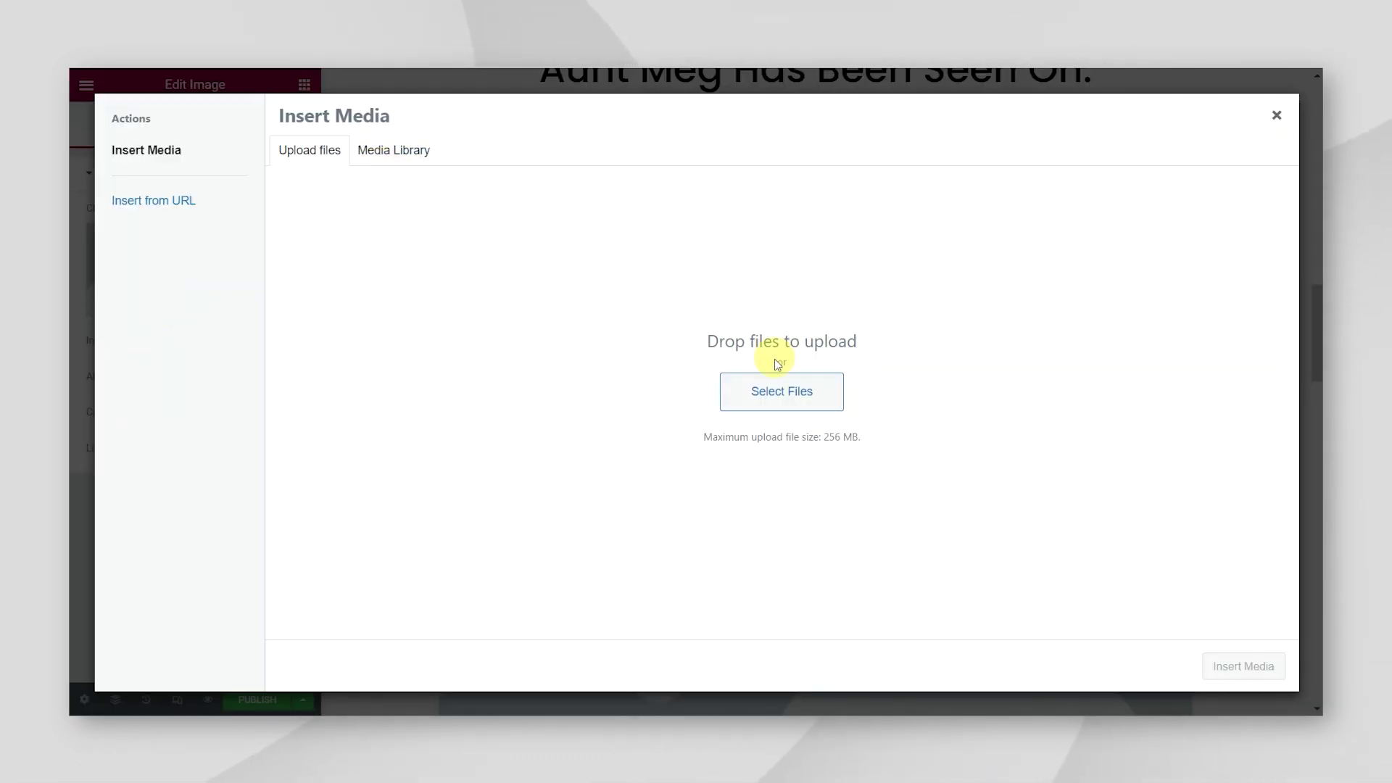
pyautogui.click(781, 391)
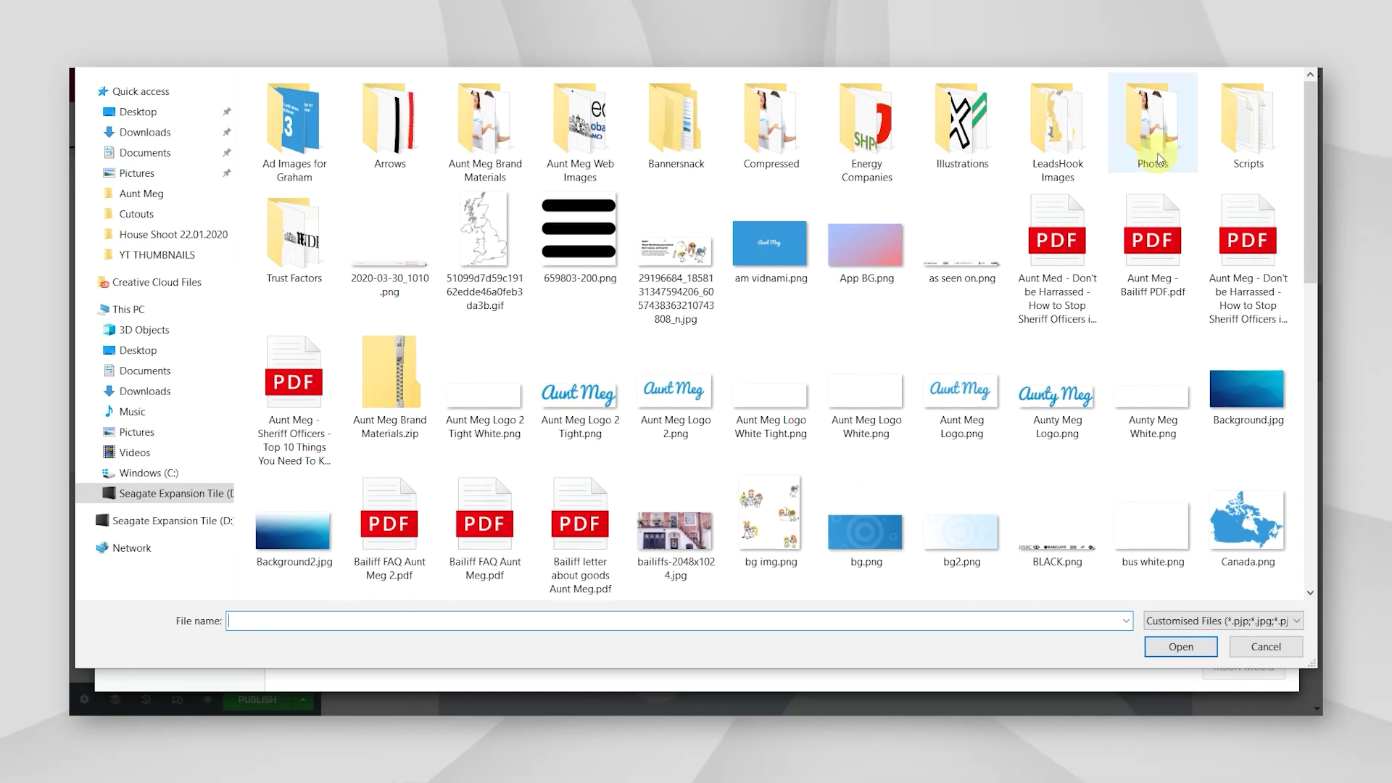
pyautogui.doubleClick(282, 241)
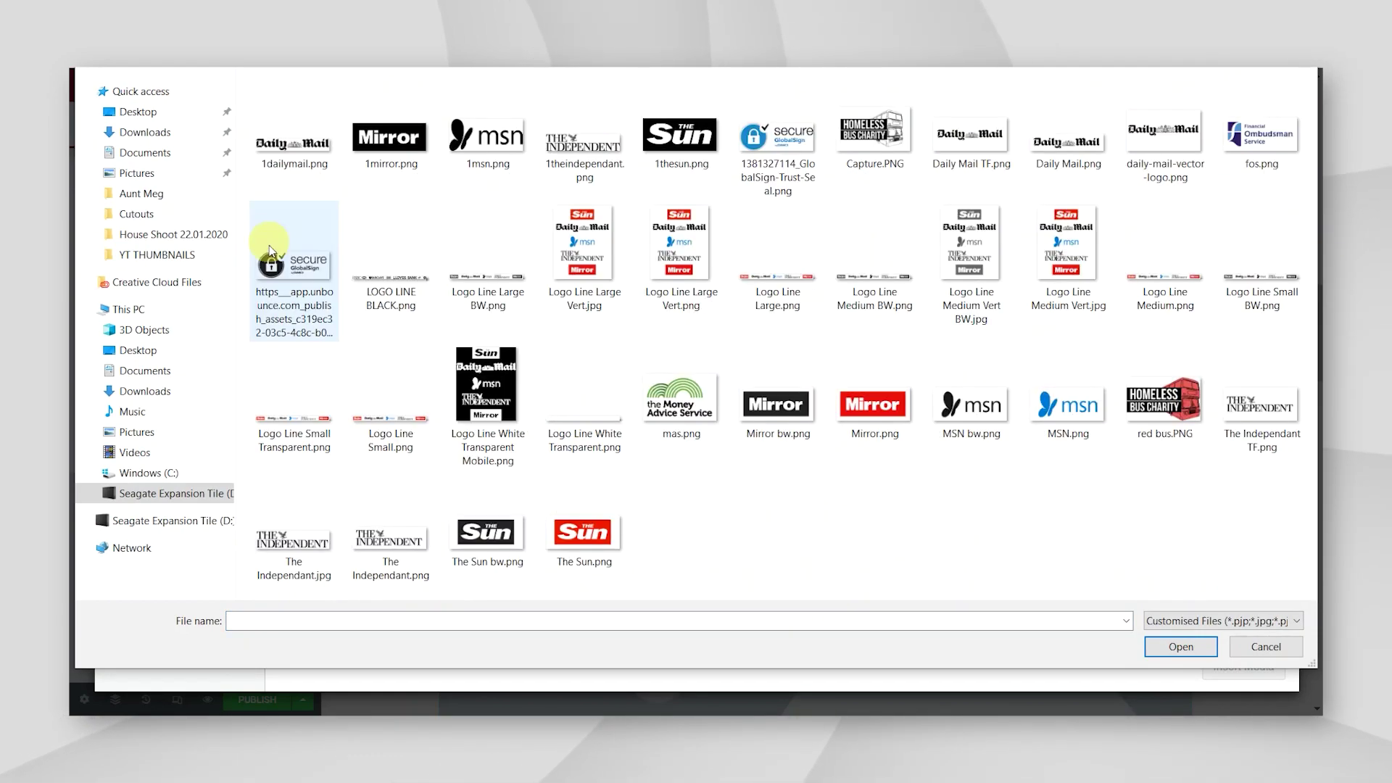
pyautogui.click(335, 451)
pyautogui.click(1198, 647)
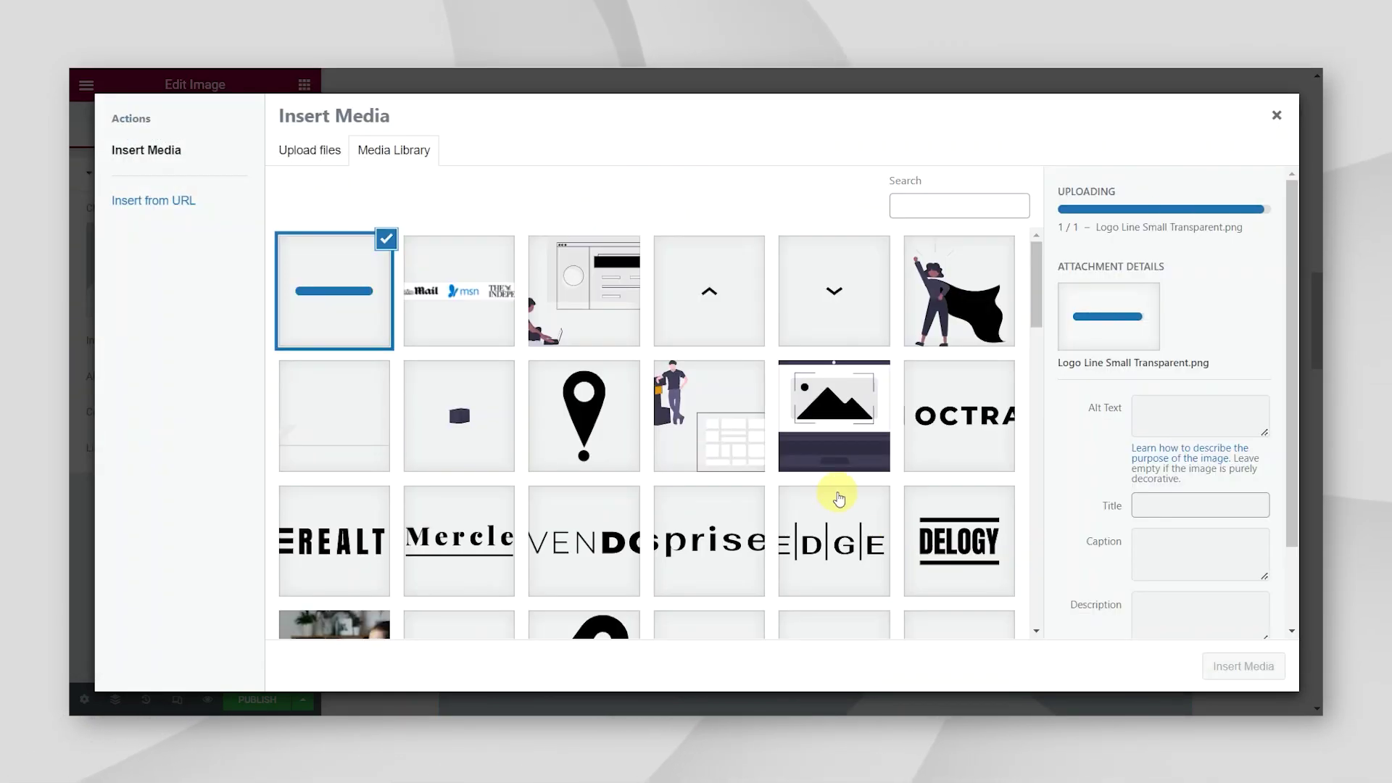
pyautogui.click(1243, 667)
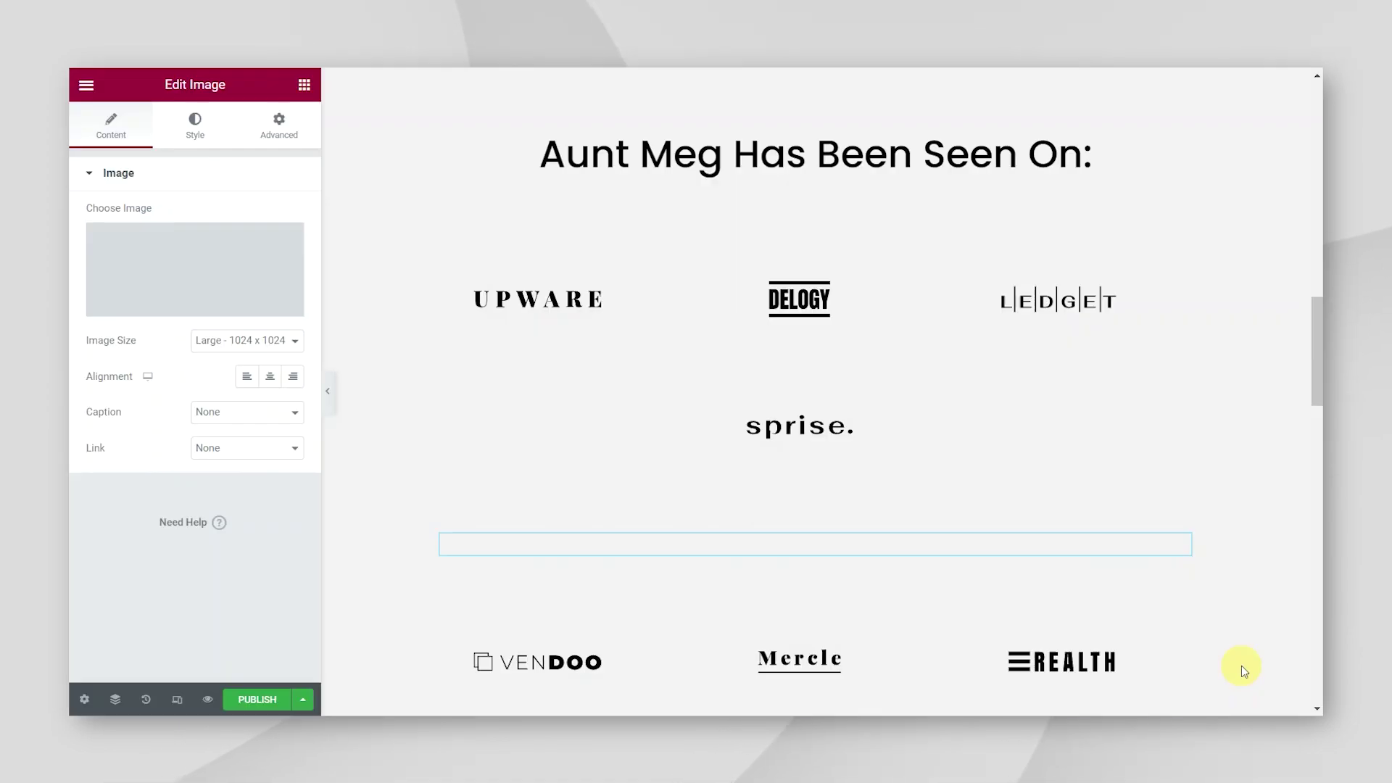
# - Delete the two old placeholder logo sections
pyautogui.rightClick(1190, 193)
pyautogui.click(1183, 481)
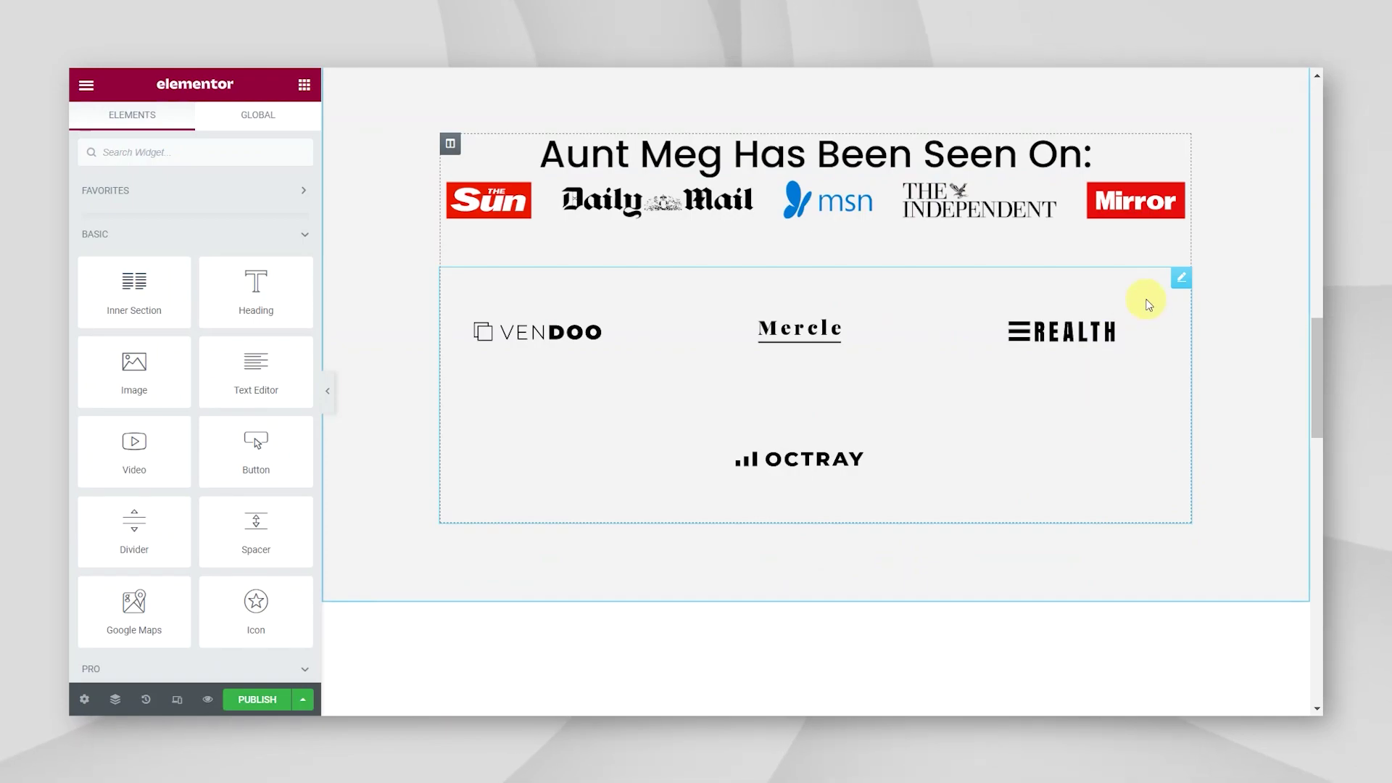
pyautogui.rightClick(1172, 275)
pyautogui.click(1204, 575)
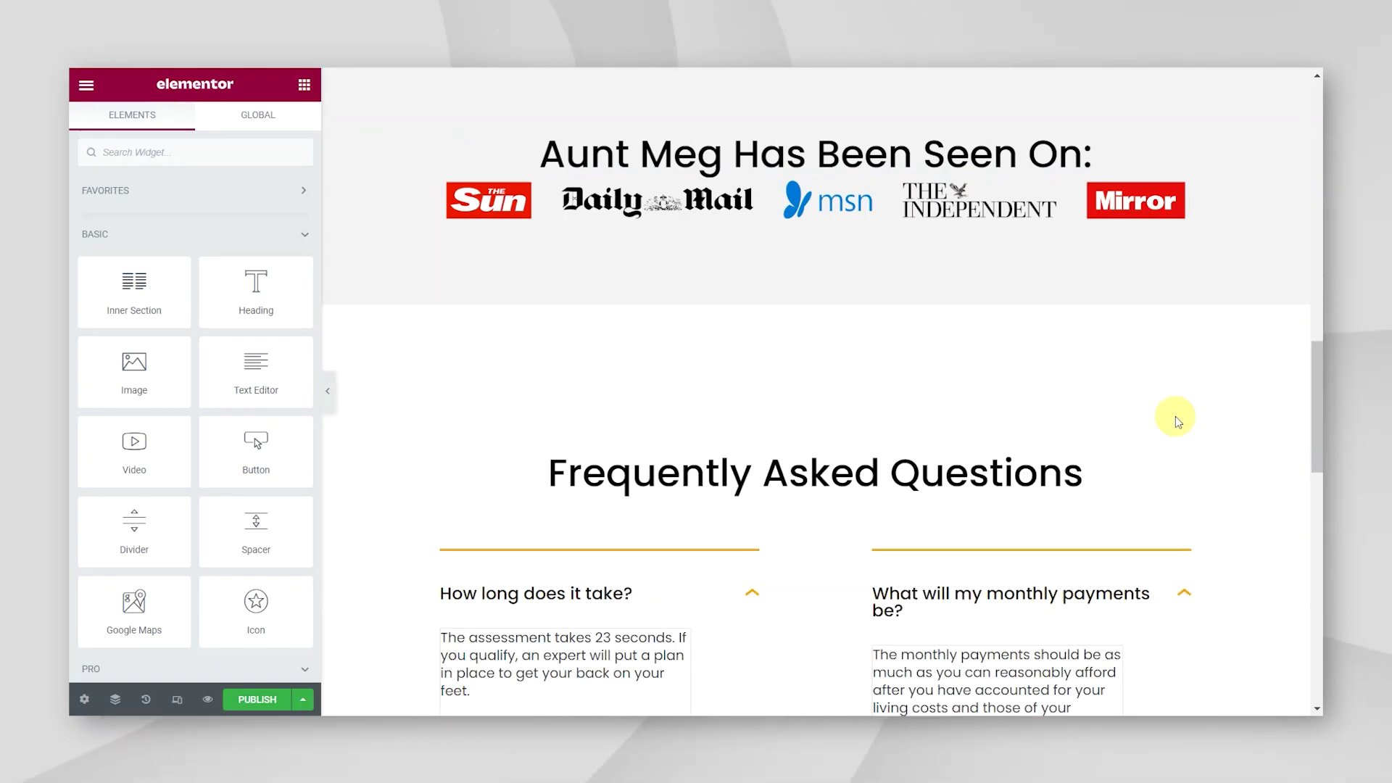
# - Give the logo strip image an unlinked top margin of 18
pyautogui.click(1182, 187)
pyautogui.click(270, 123)
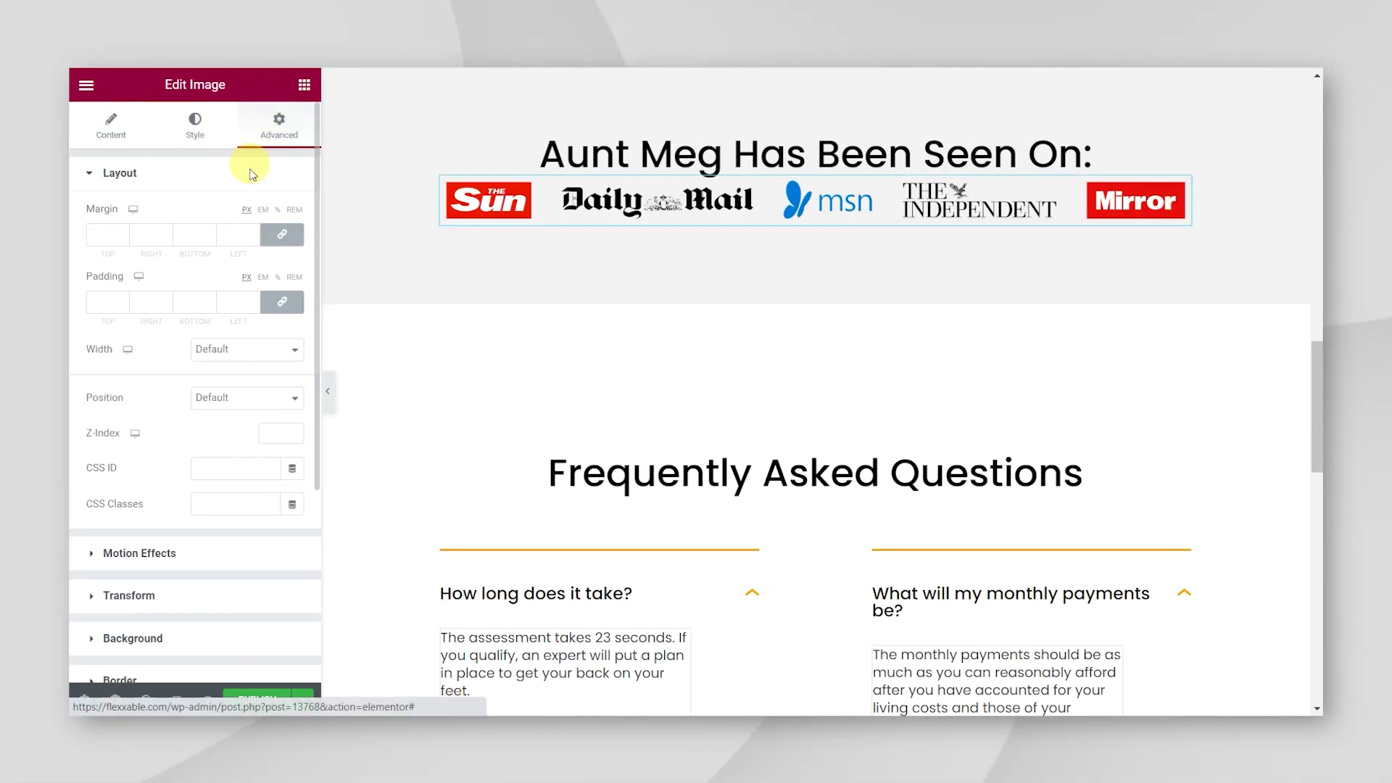
pyautogui.click(302, 235)
pyautogui.click(122, 231)
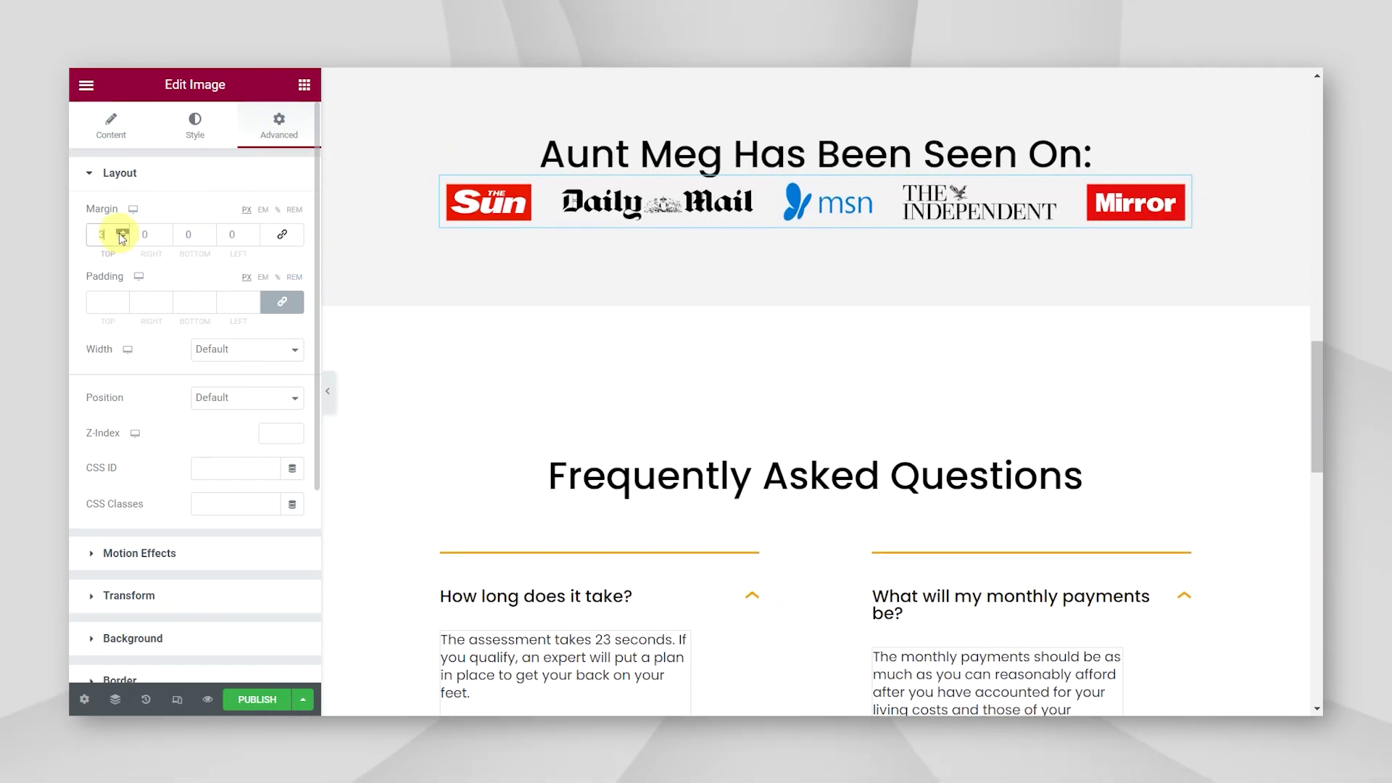
pyautogui.scroll(5, 771, 351)
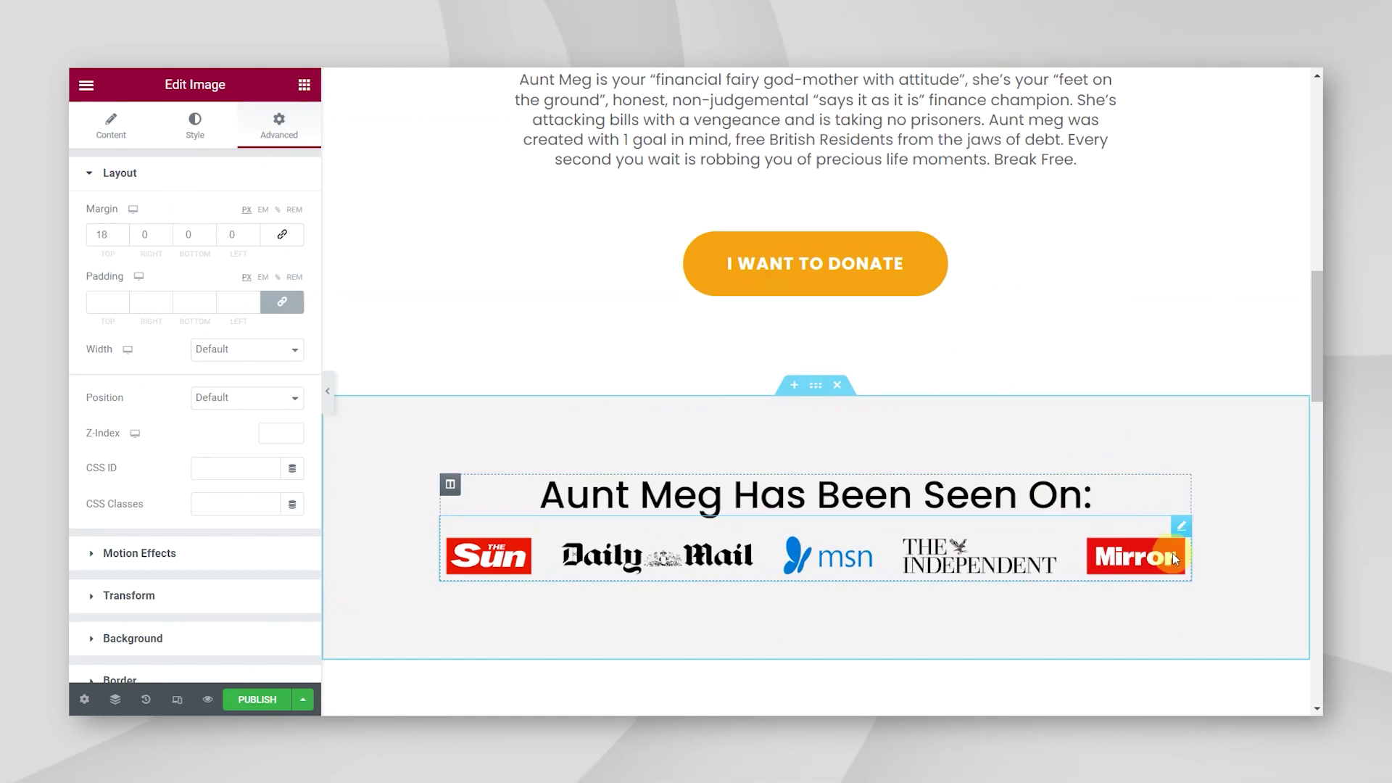
# - Change the 'Aunt Meg Has Been Seen On' heading's typography size from 45 to 20 px
pyautogui.click(1169, 484)
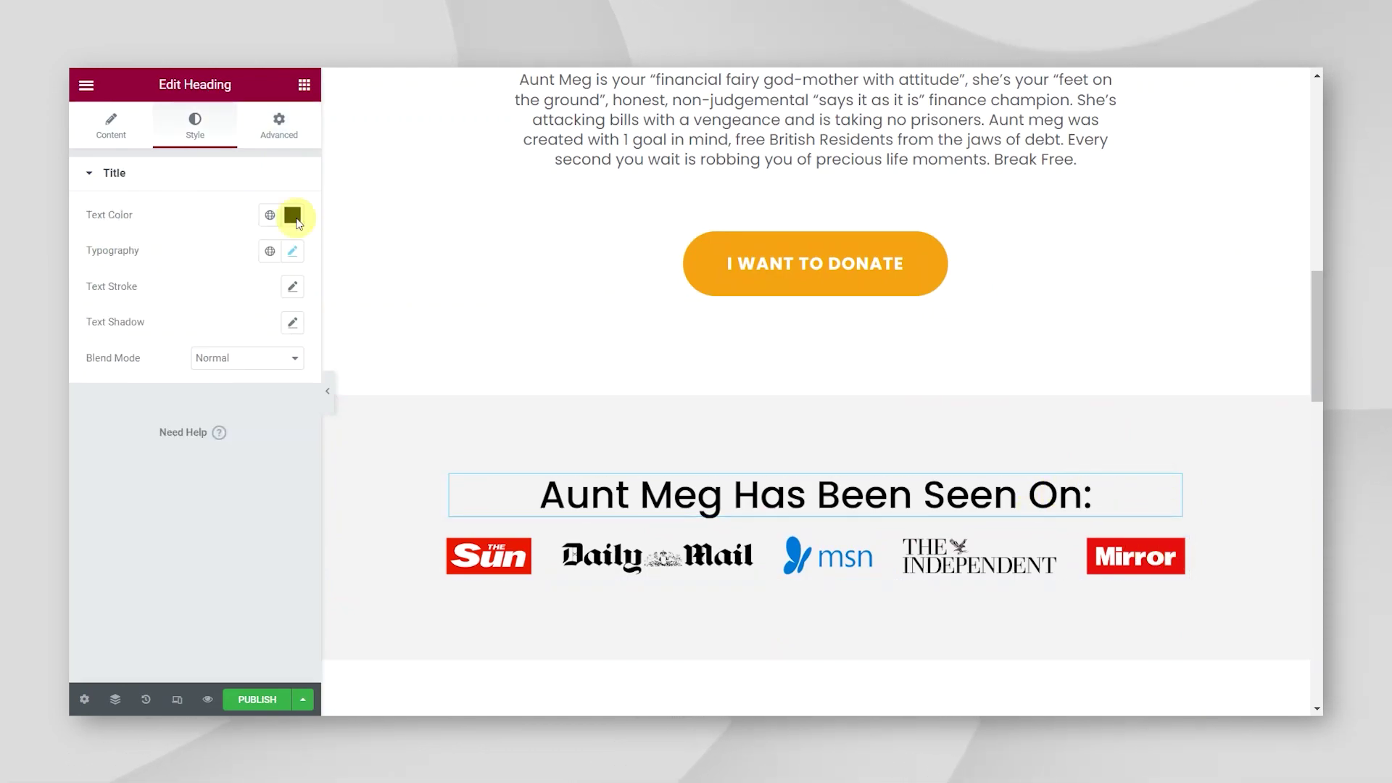
pyautogui.click(293, 252)
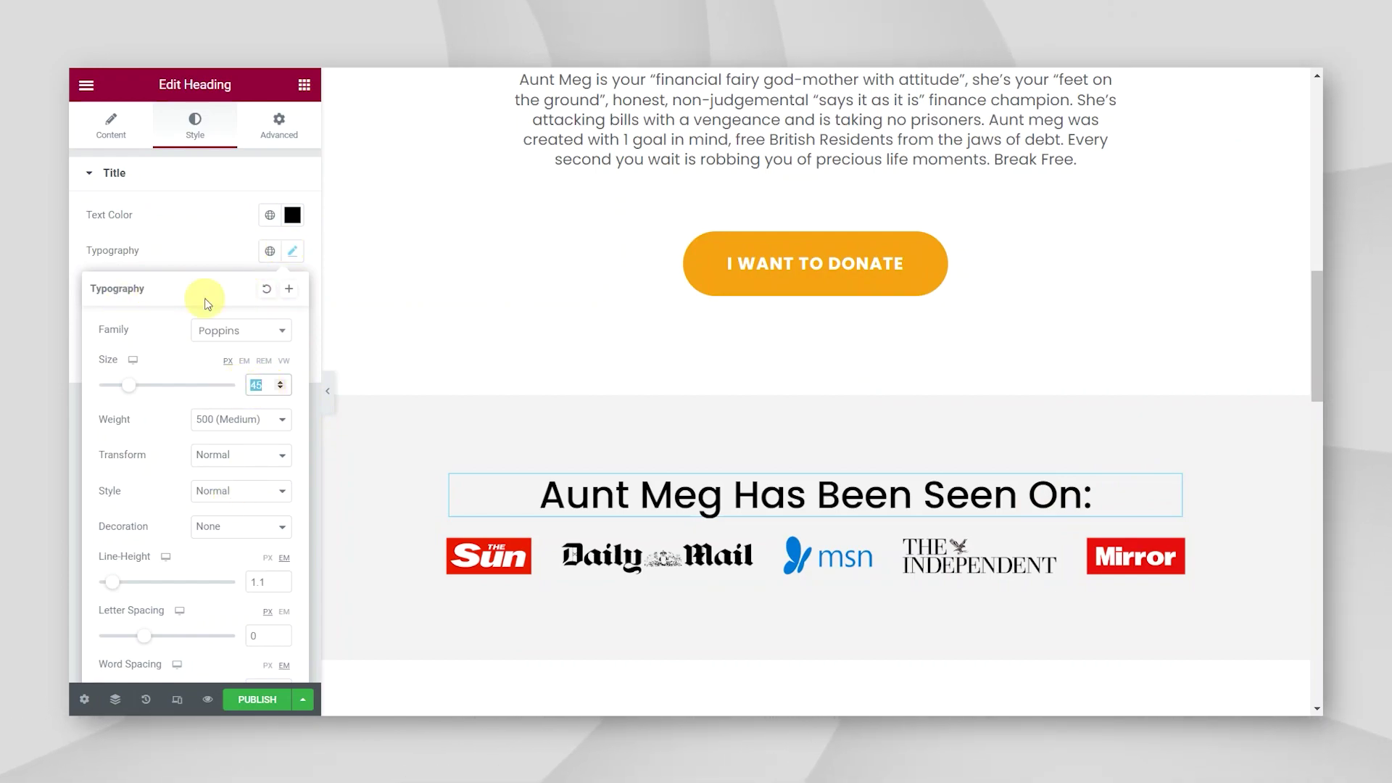
pyautogui.scroll(-1, 169, 428)
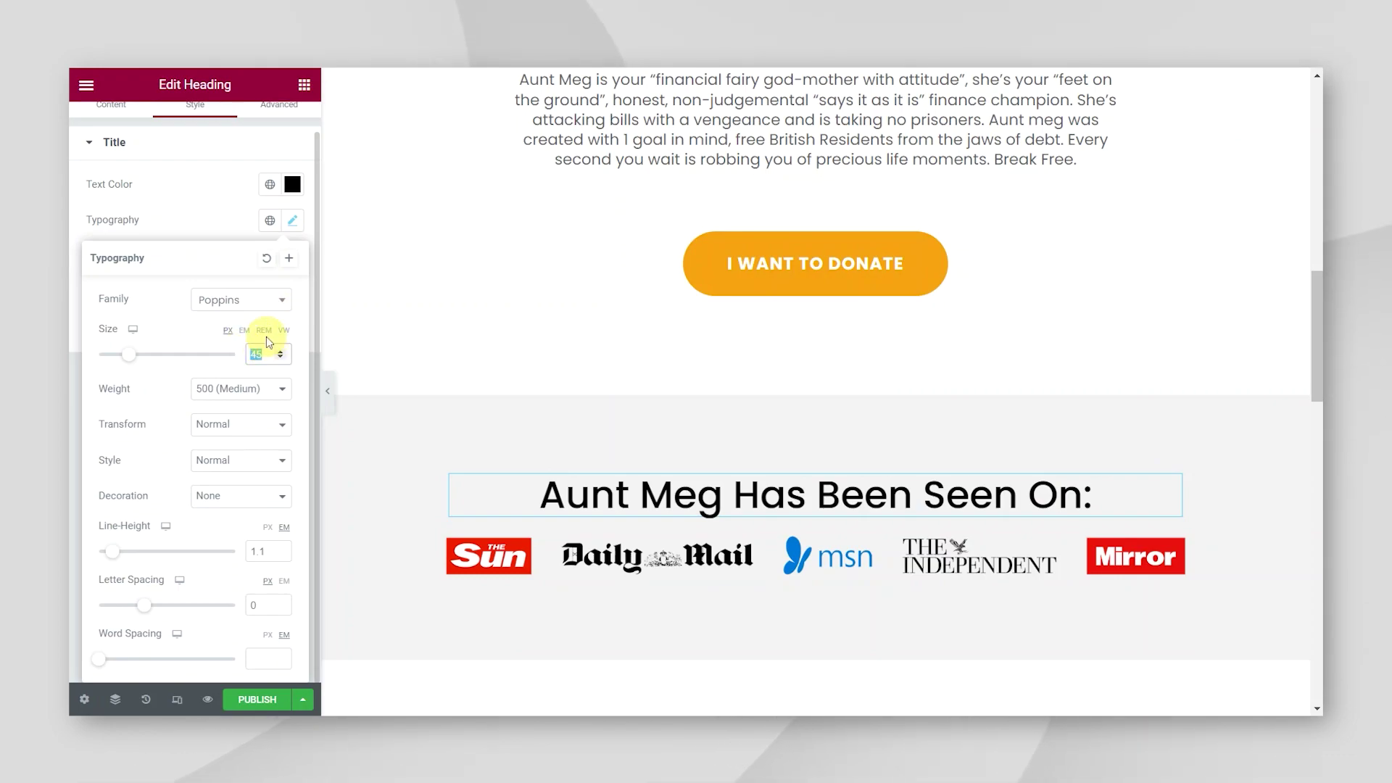
pyautogui.write('20')
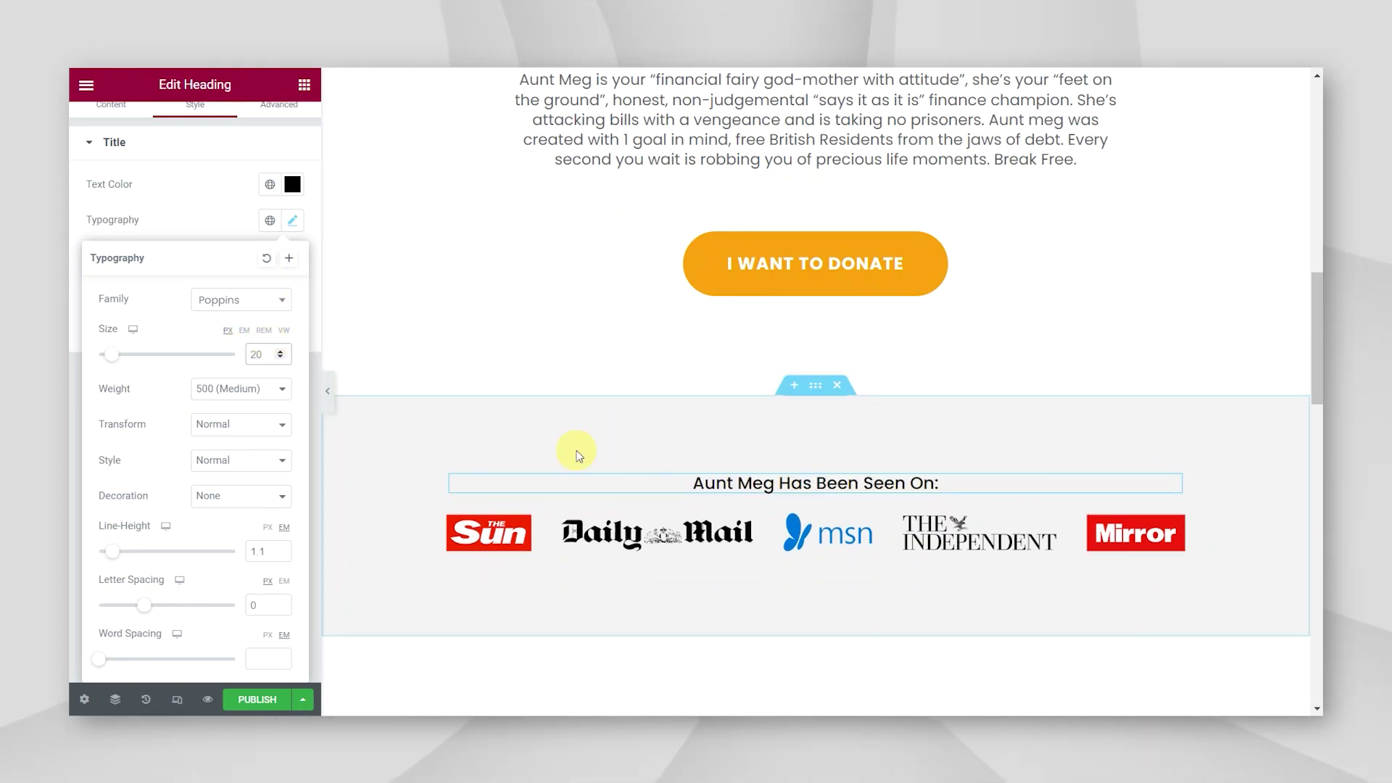
pyautogui.click(643, 428)
pyautogui.scroll(-12, 645, 431)
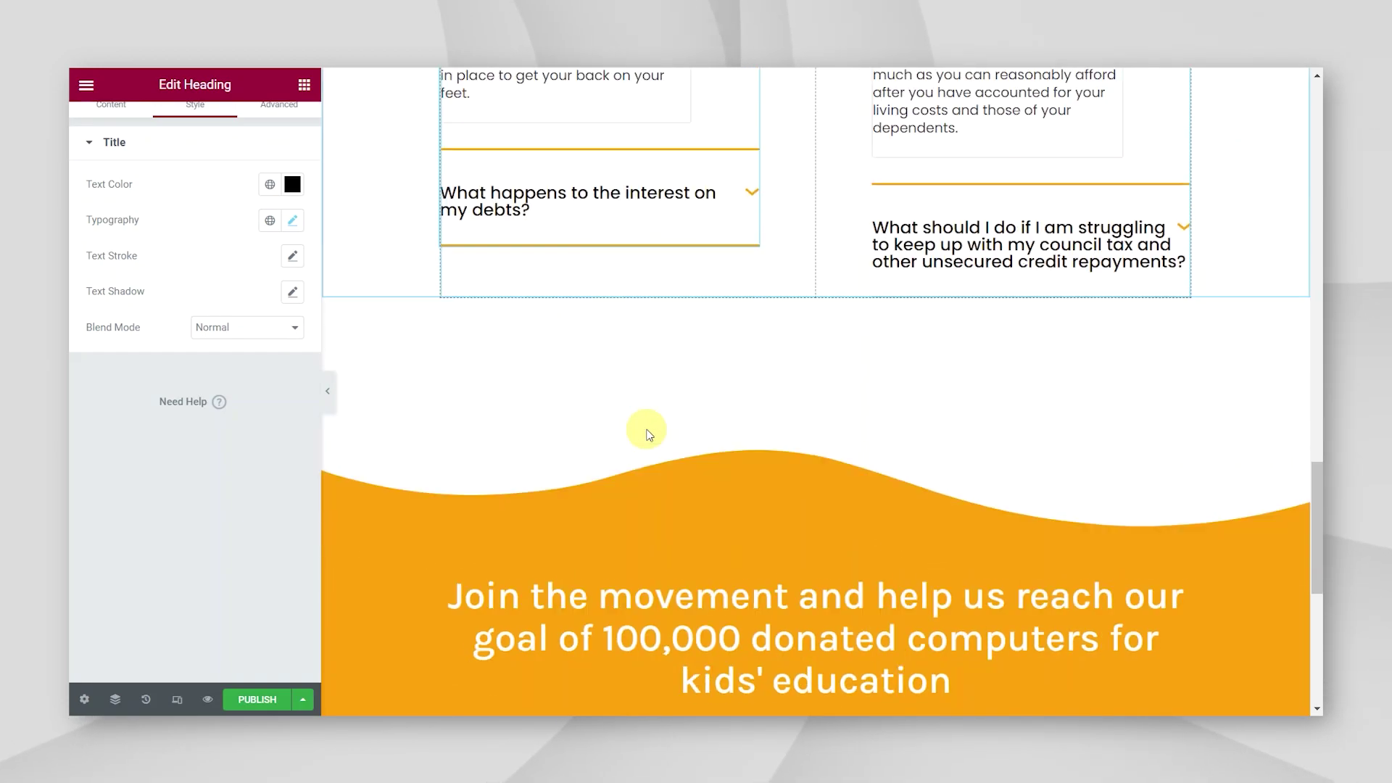
# - Change the hero section's background colour from orange to blue #218ada
pyautogui.scroll(15, 649, 434)
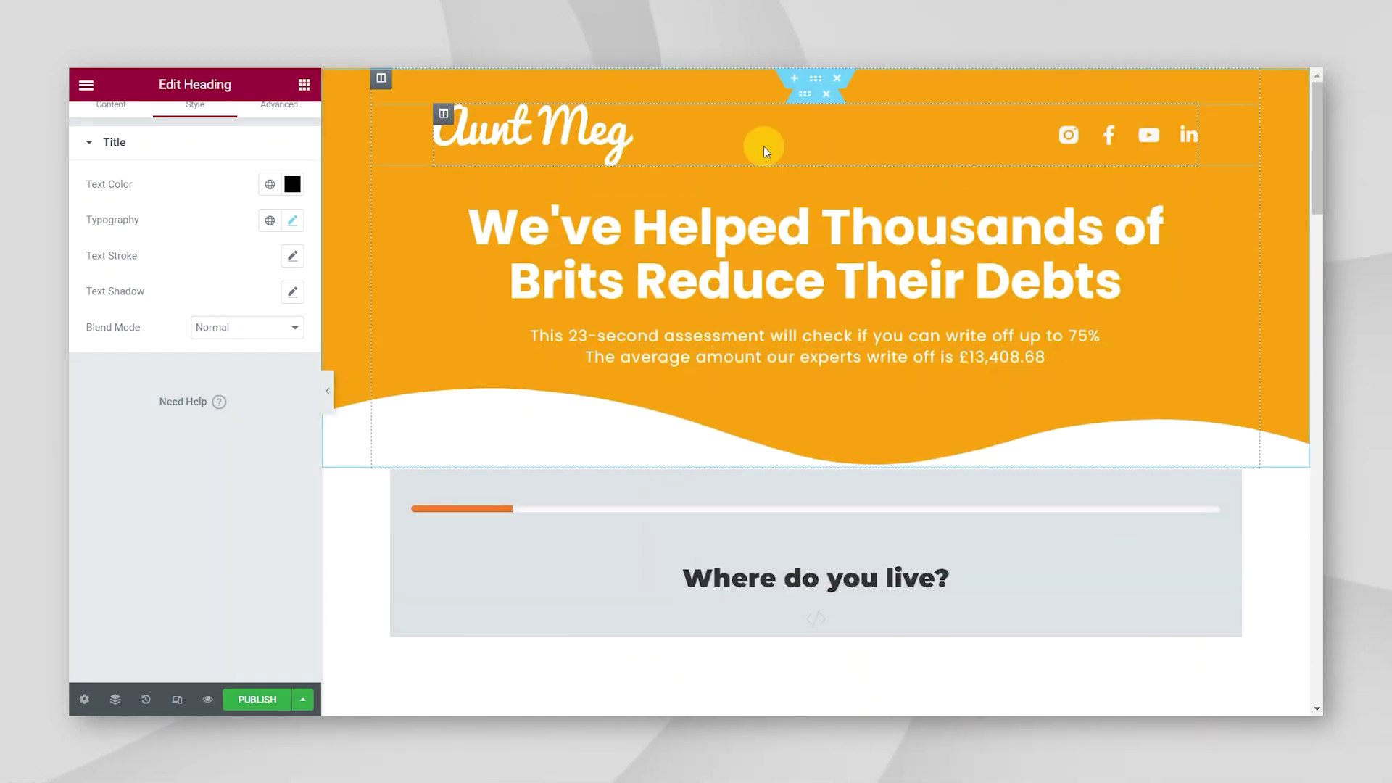
pyautogui.click(809, 84)
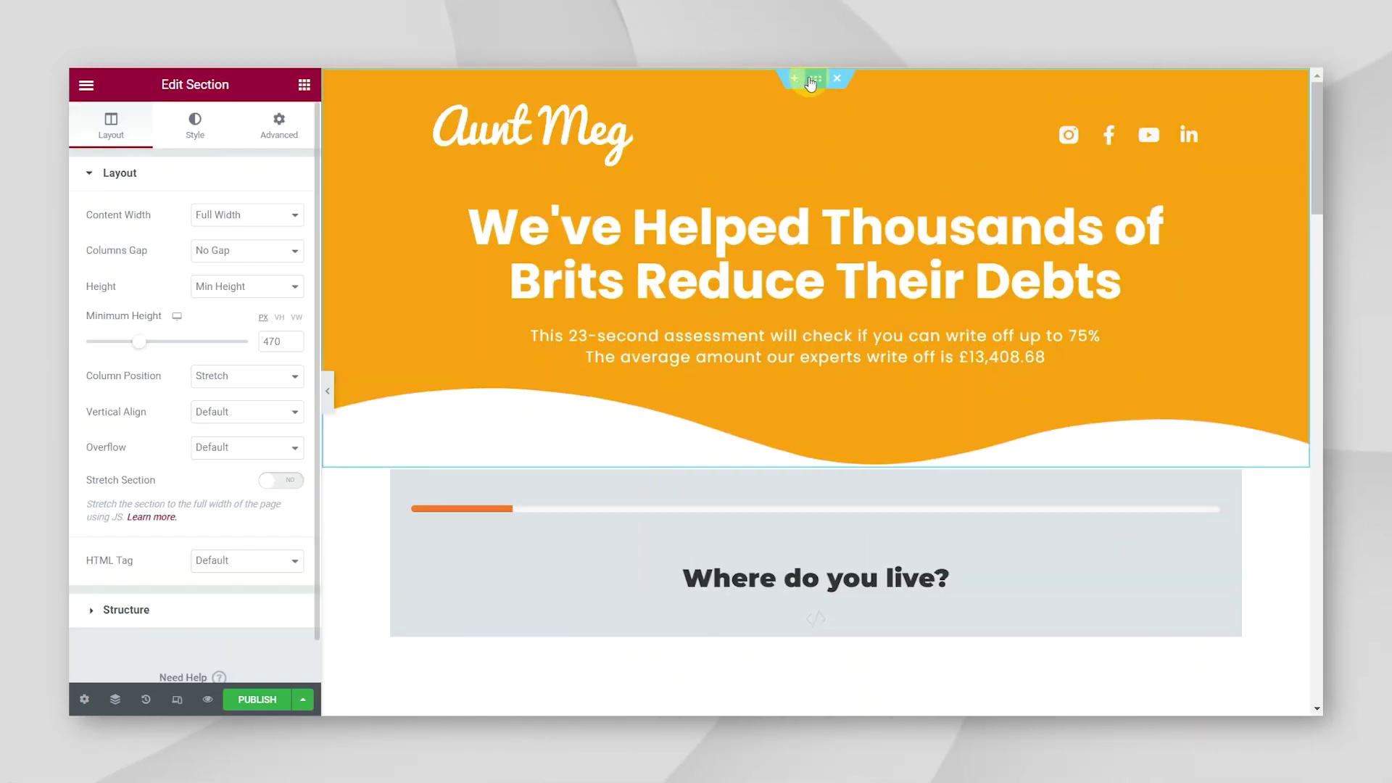
pyautogui.click(197, 132)
pyautogui.click(293, 288)
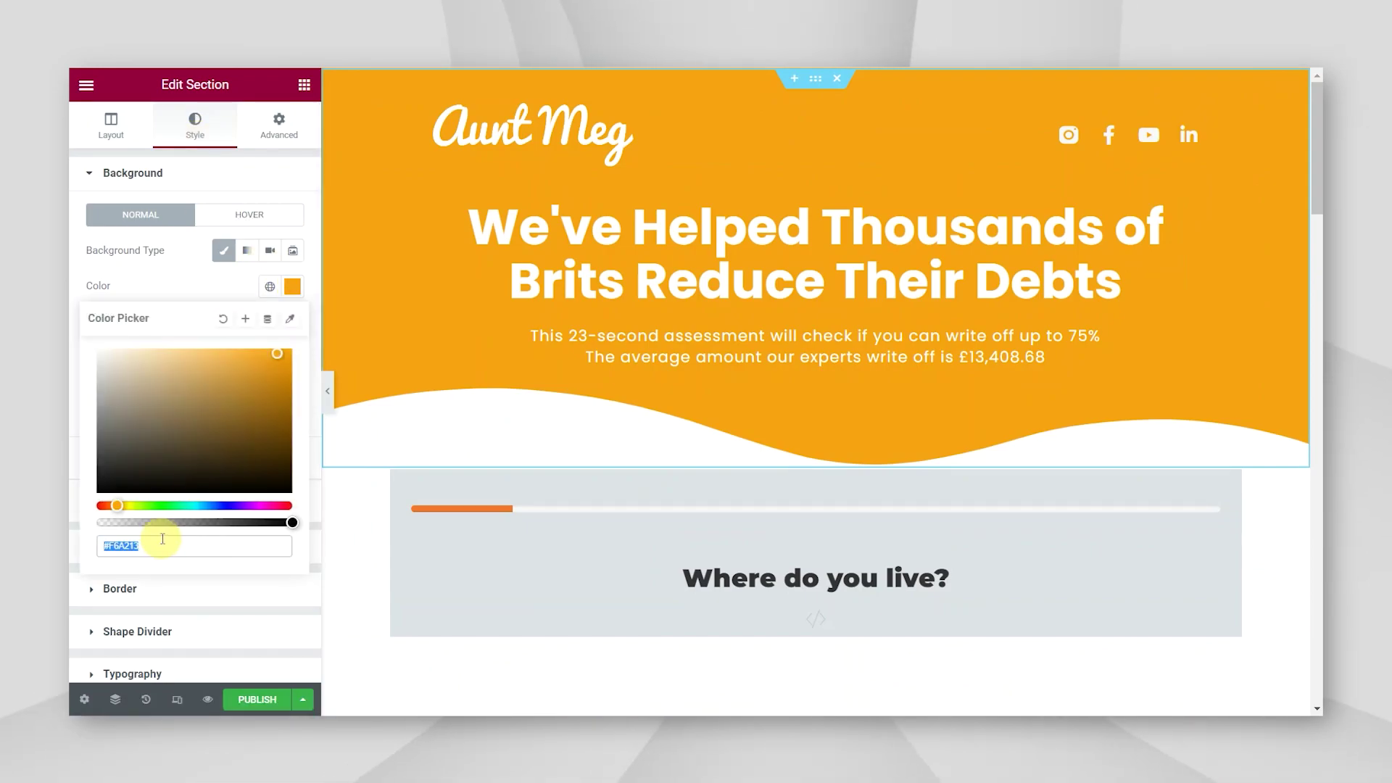
pyautogui.write('#218ada')
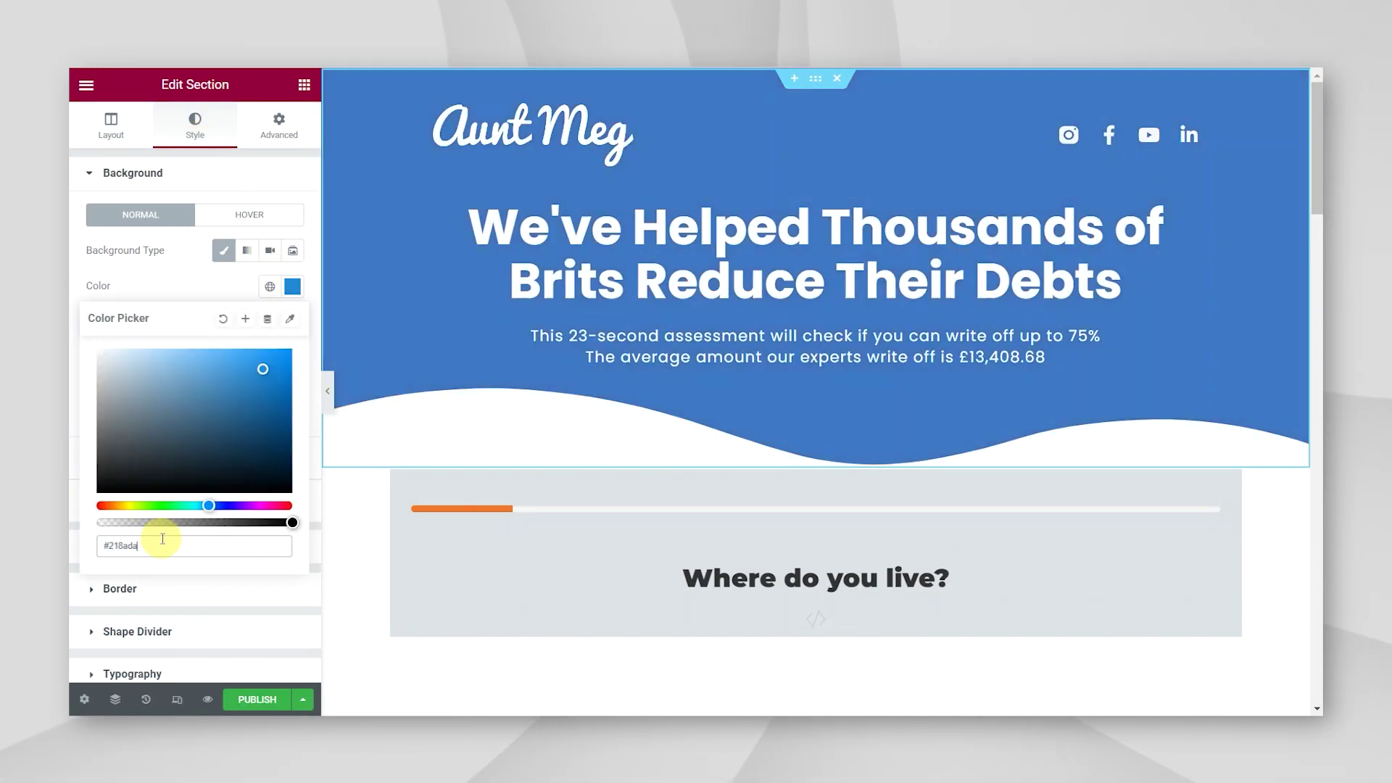
pyautogui.scroll(-15, 467, 379)
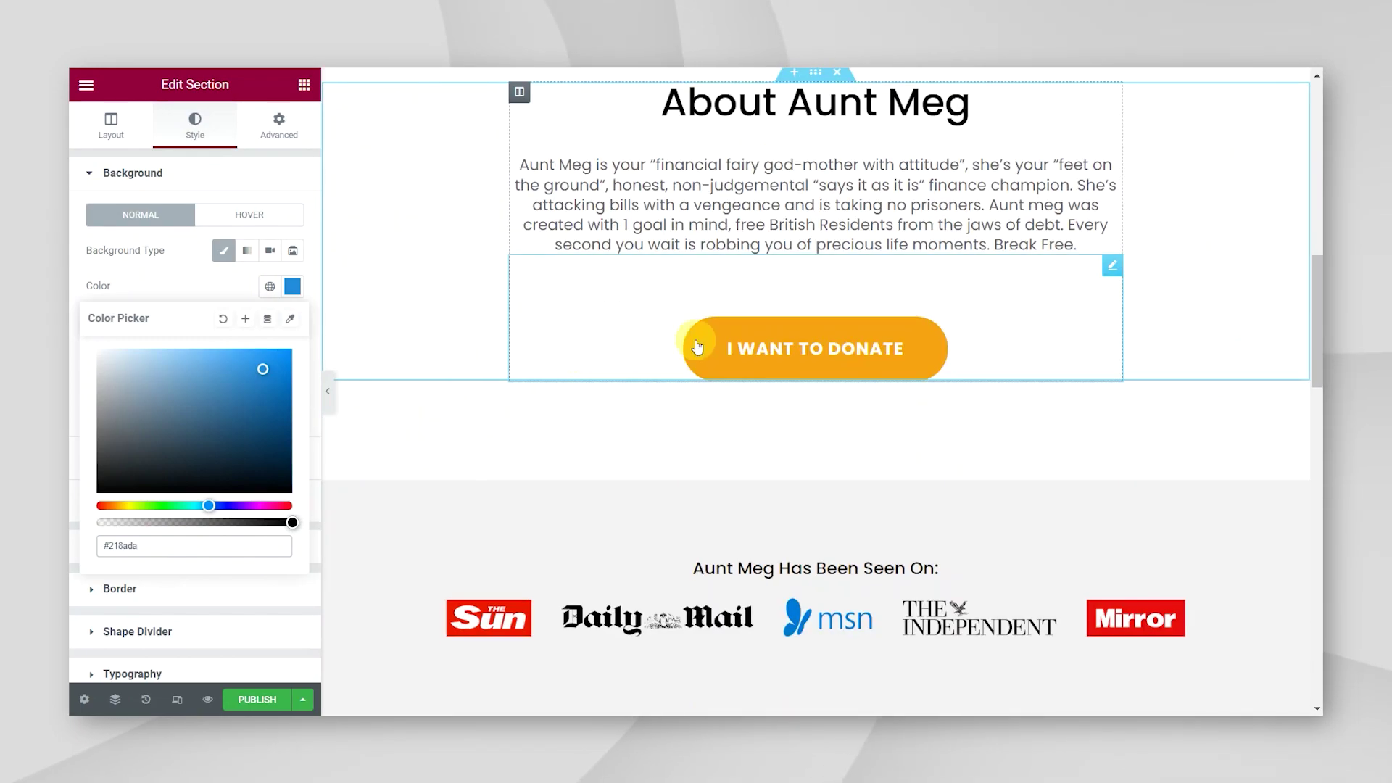
pyautogui.scroll(-15, 715, 362)
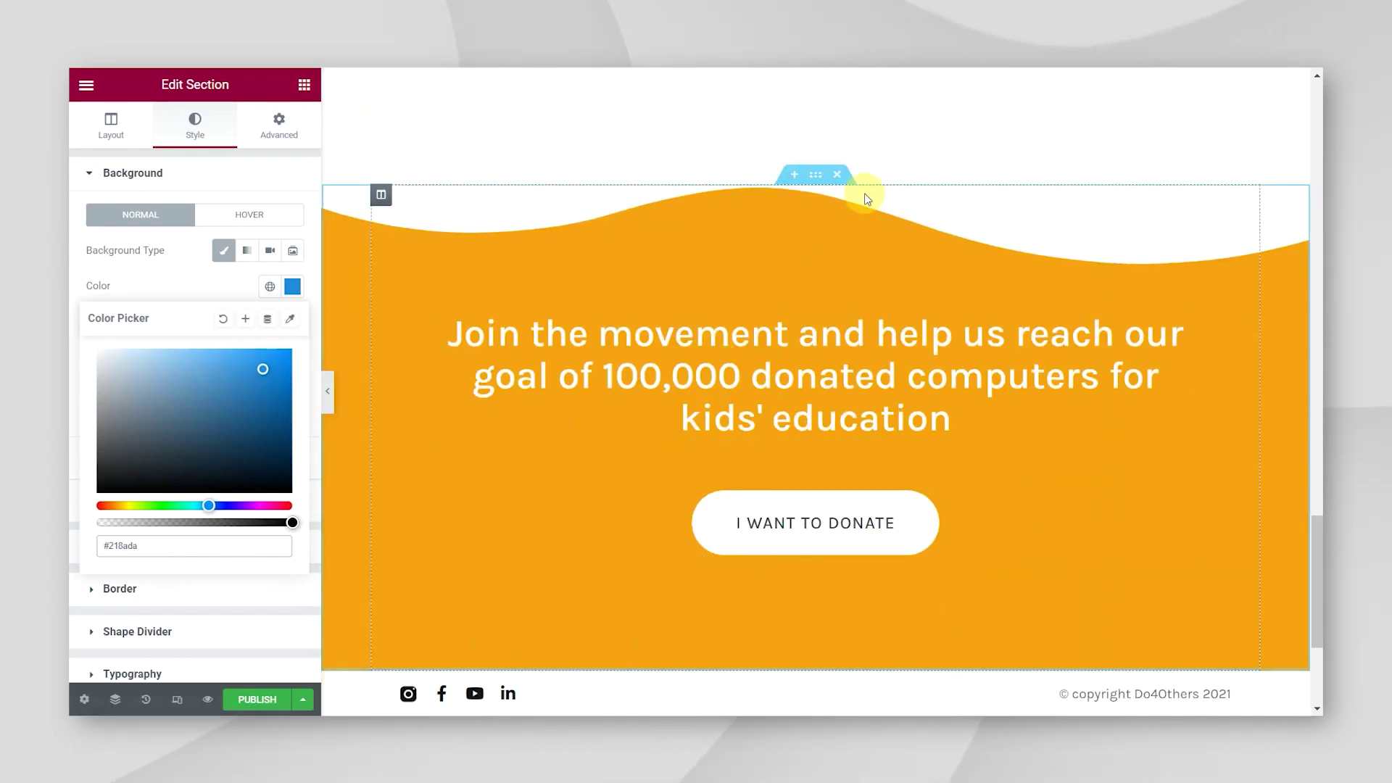
# - Select the orange #F6A213 value in the Join the movement section's background colour
pyautogui.click(817, 178)
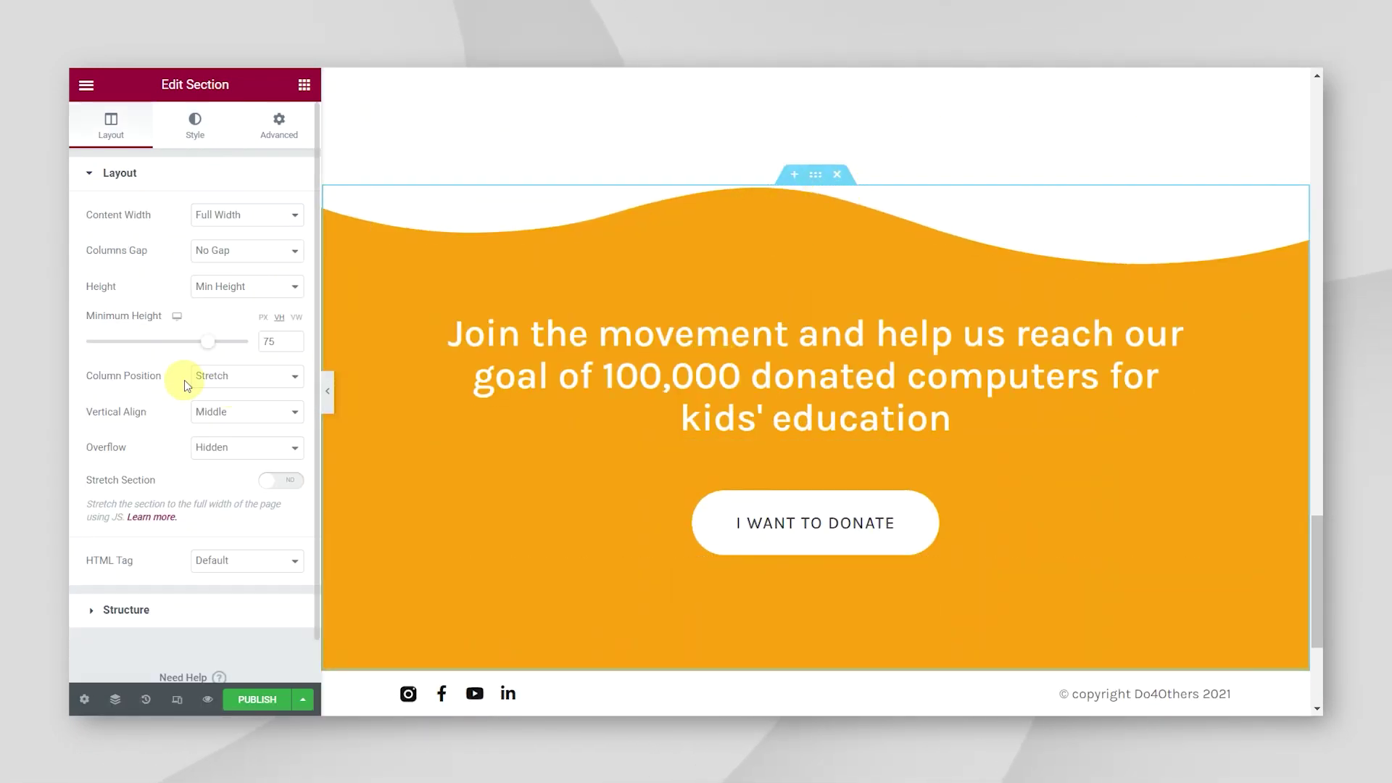
pyautogui.click(195, 125)
pyautogui.click(292, 287)
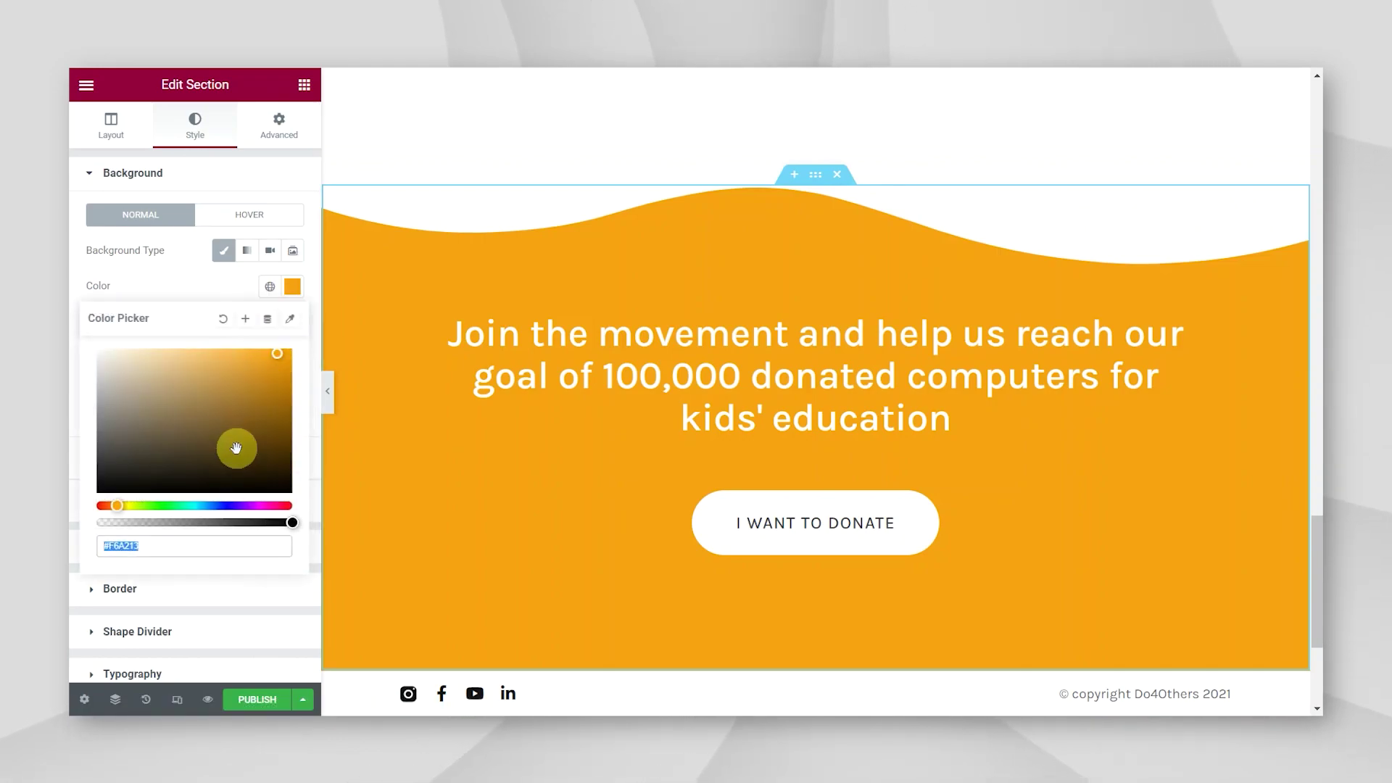
pyautogui.tripleClick(183, 539)
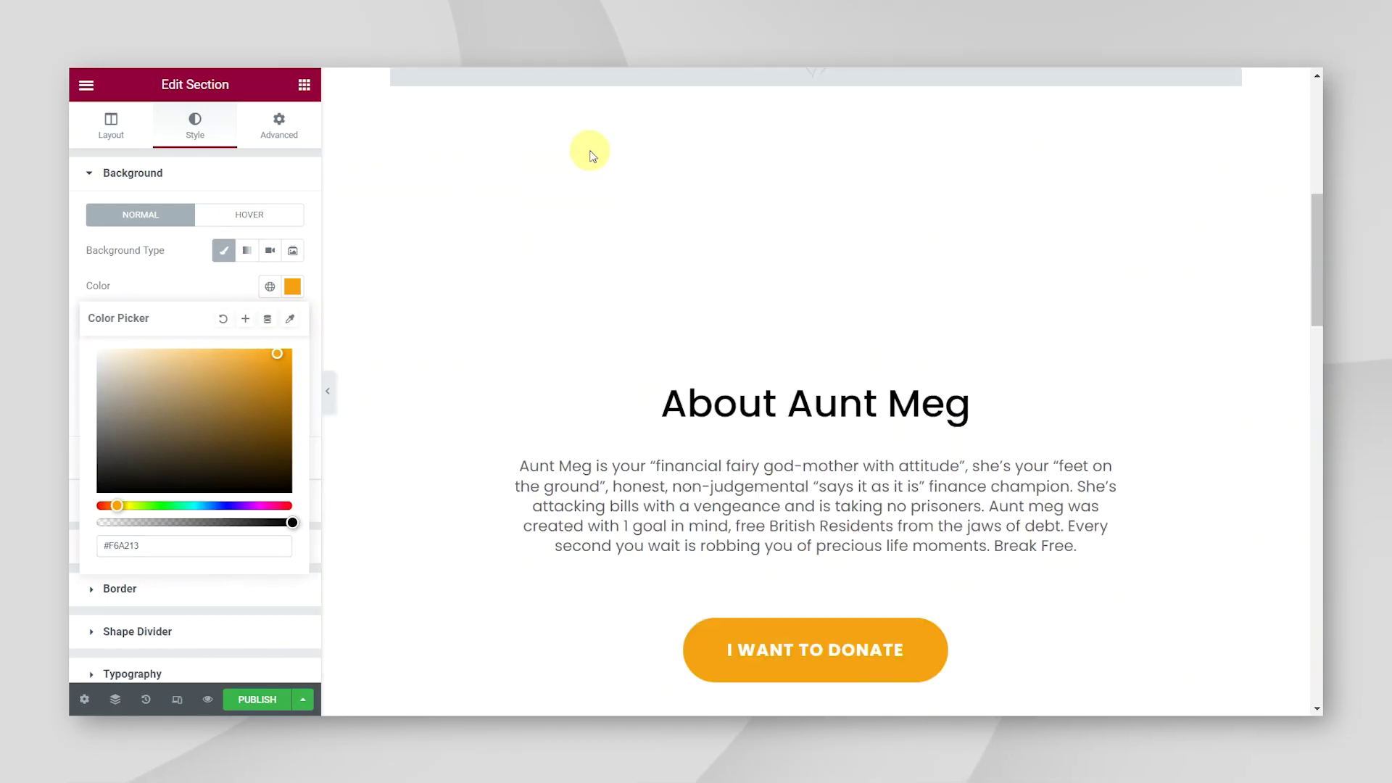
pyautogui.scroll(2, 591, 161)
pyautogui.scroll(-8, 710, 258)
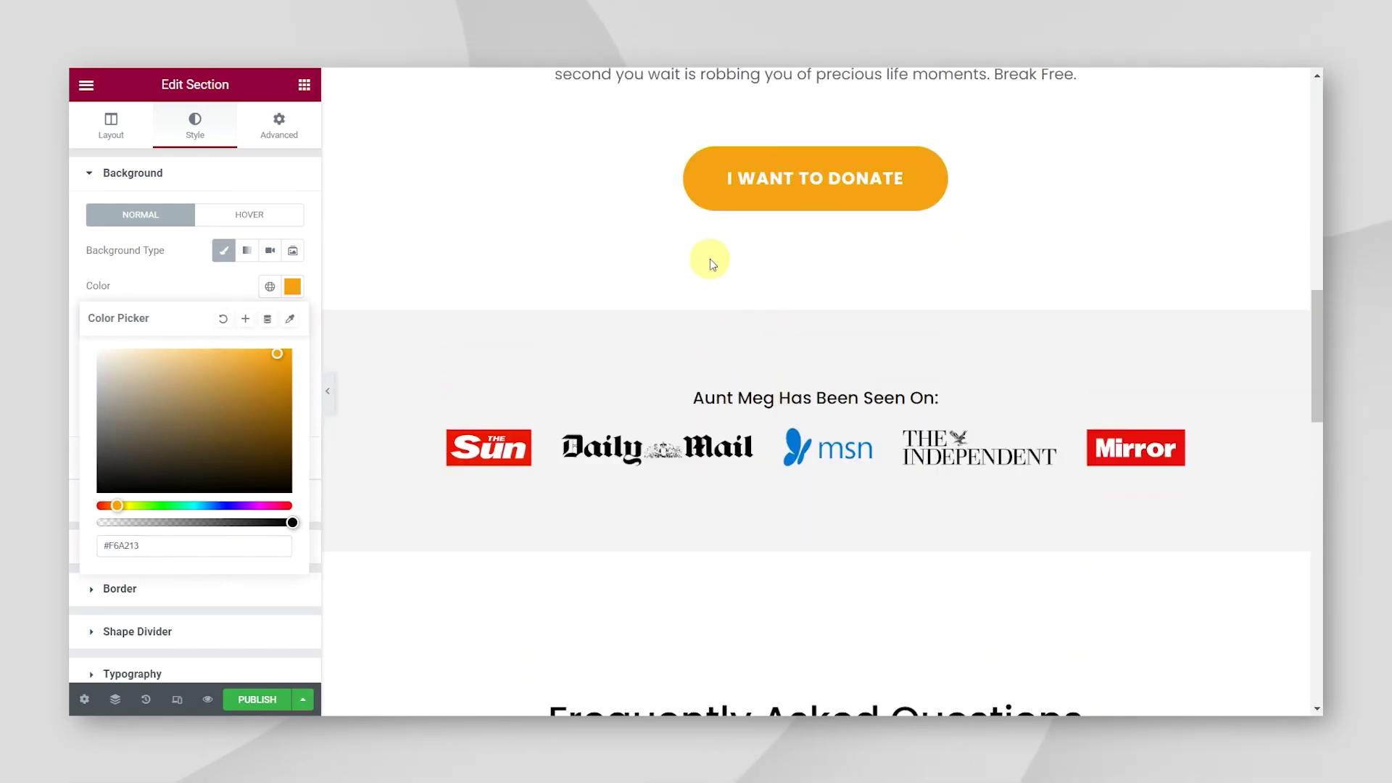
pyautogui.scroll(2, 844, 348)
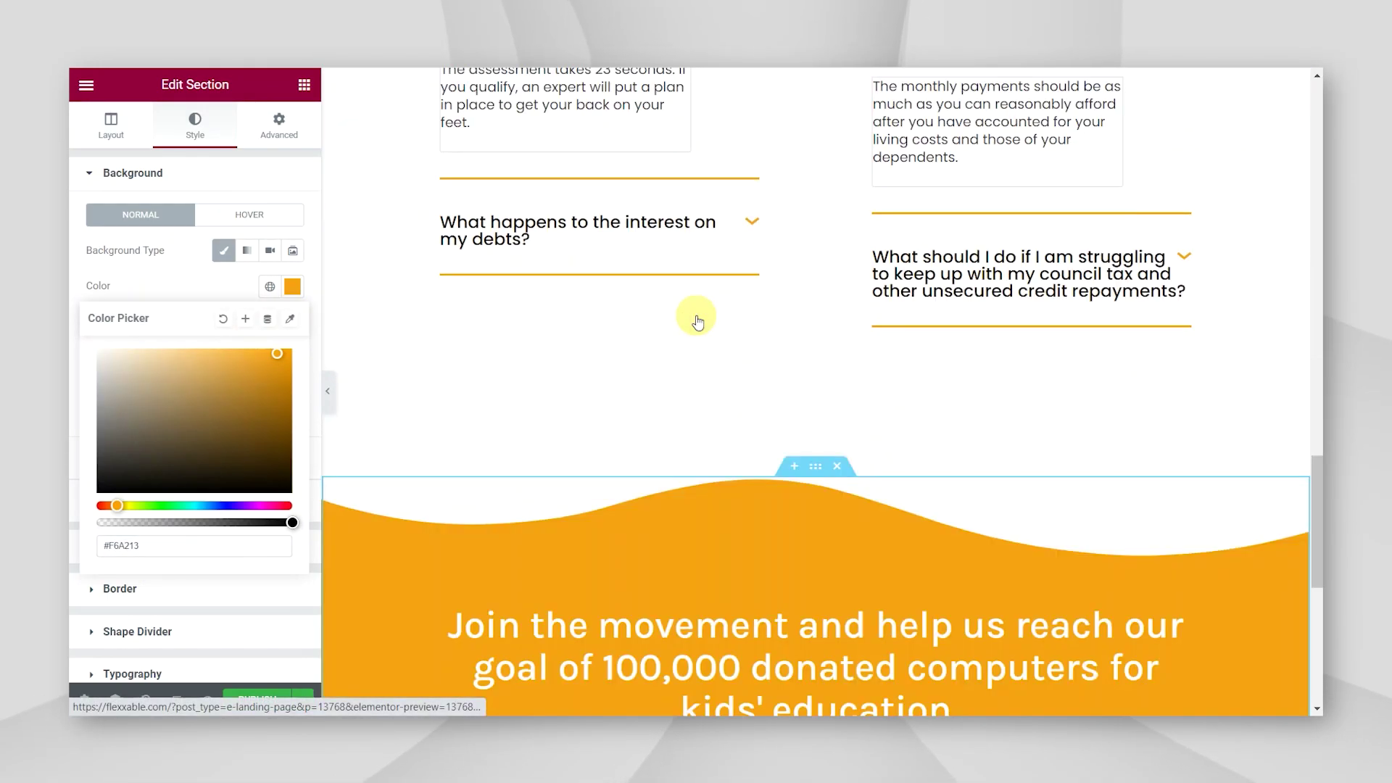
pyautogui.scroll(-5, 699, 314)
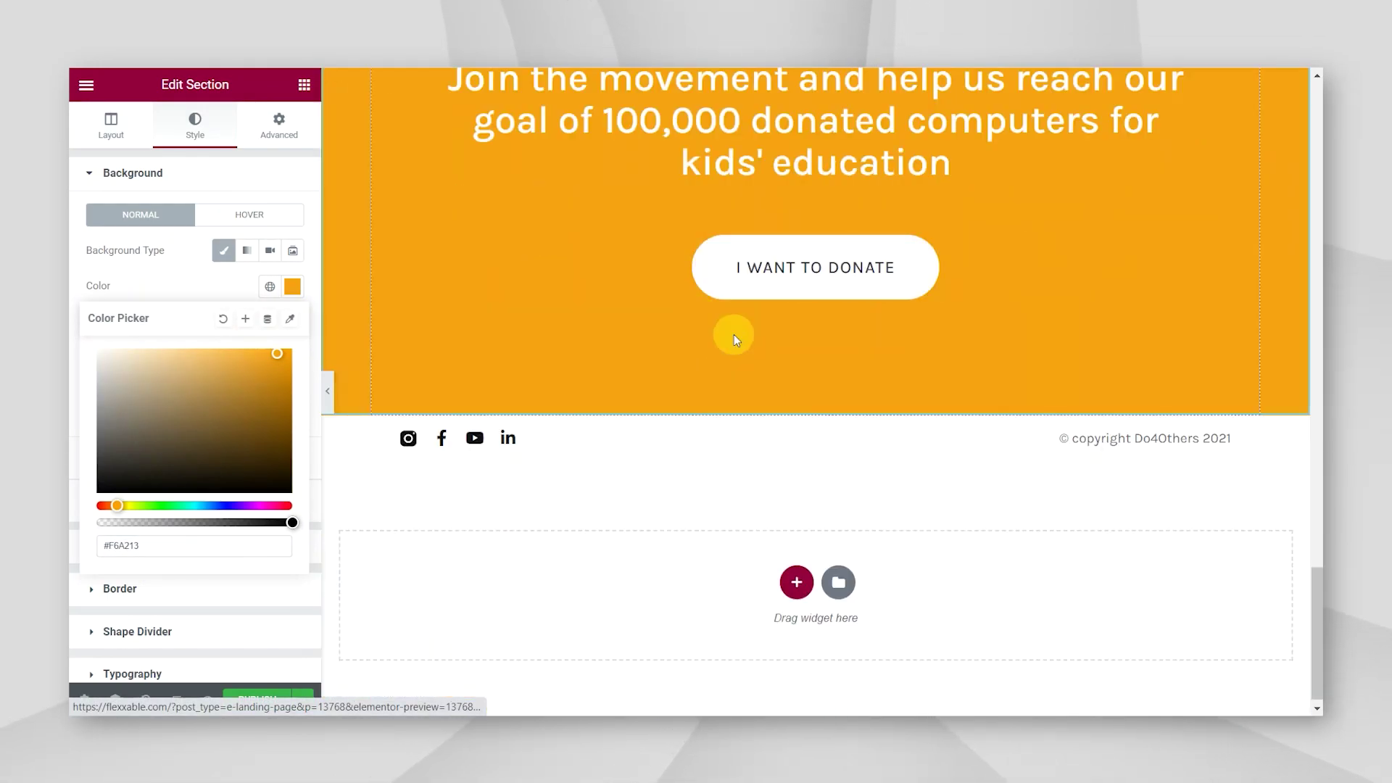
pyautogui.click(841, 278)
pyautogui.scroll(5, 833, 270)
pyautogui.scroll(-8, 824, 286)
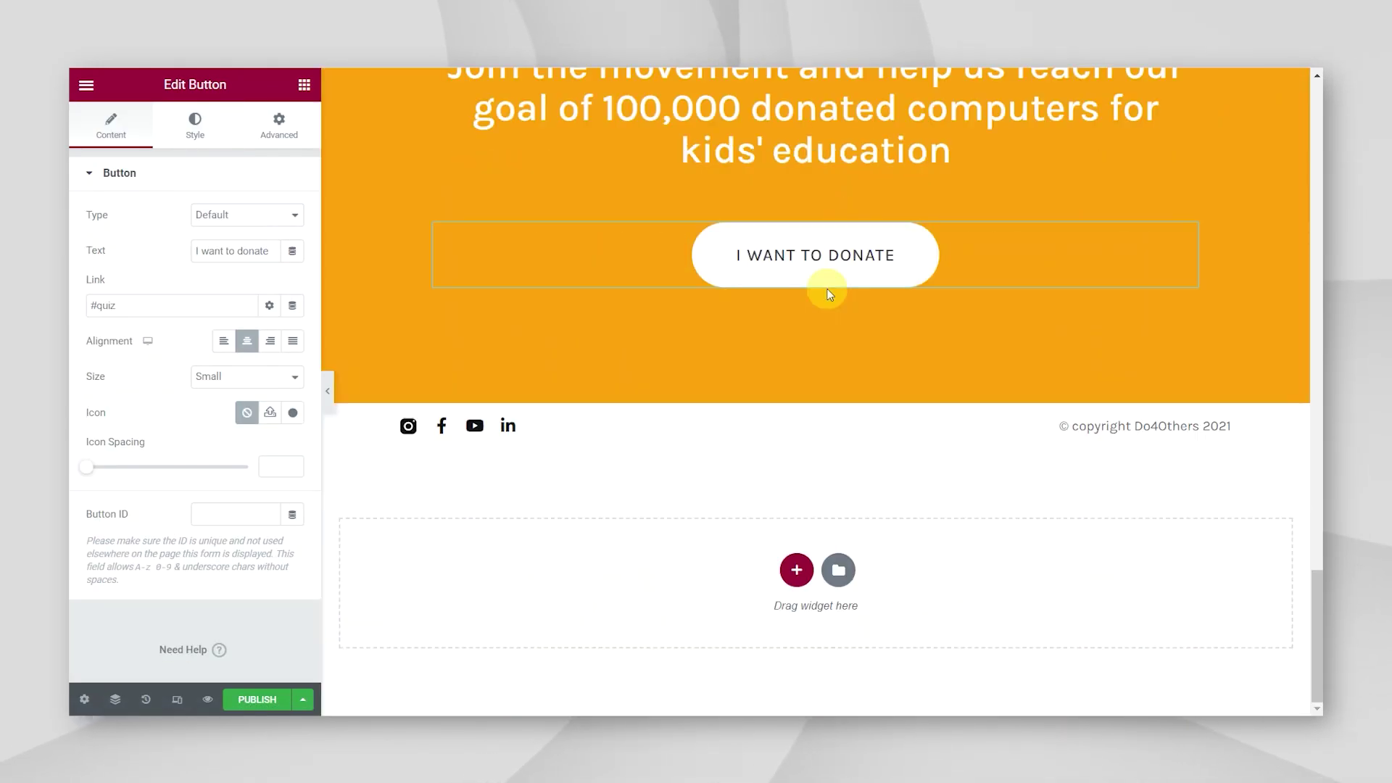
pyautogui.scroll(2, 871, 270)
pyautogui.scroll(3, 872, 270)
pyautogui.click(838, 245)
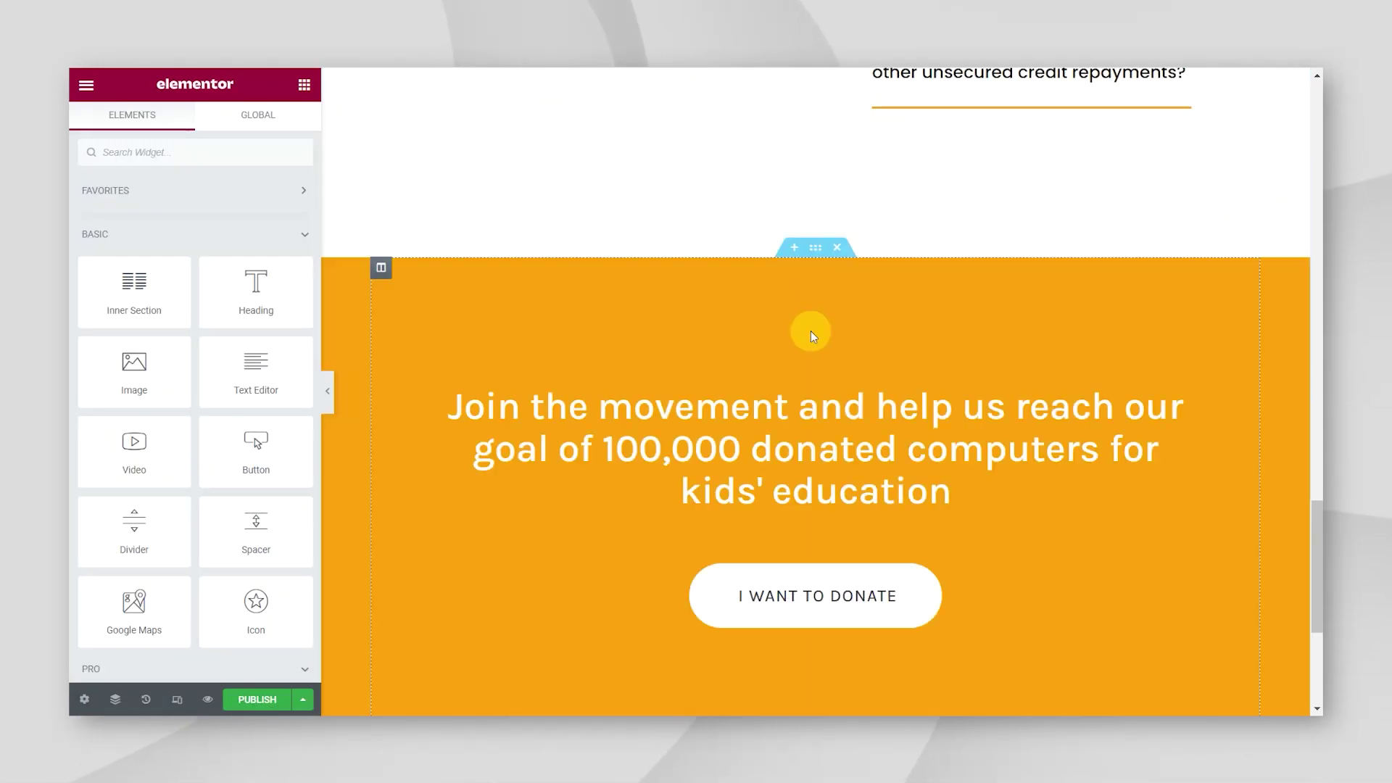
pyautogui.scroll(8, 811, 335)
pyautogui.scroll(-10, 817, 398)
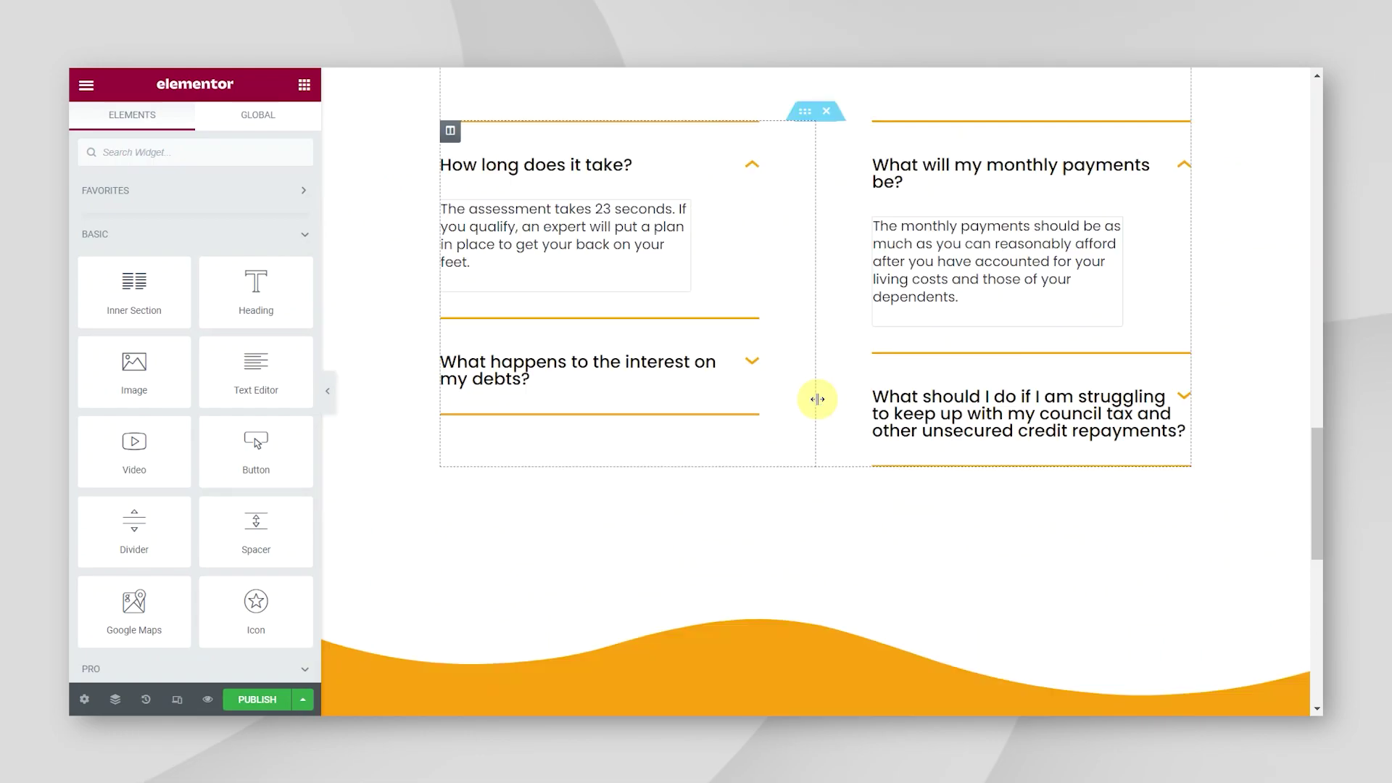
pyautogui.scroll(6, 809, 347)
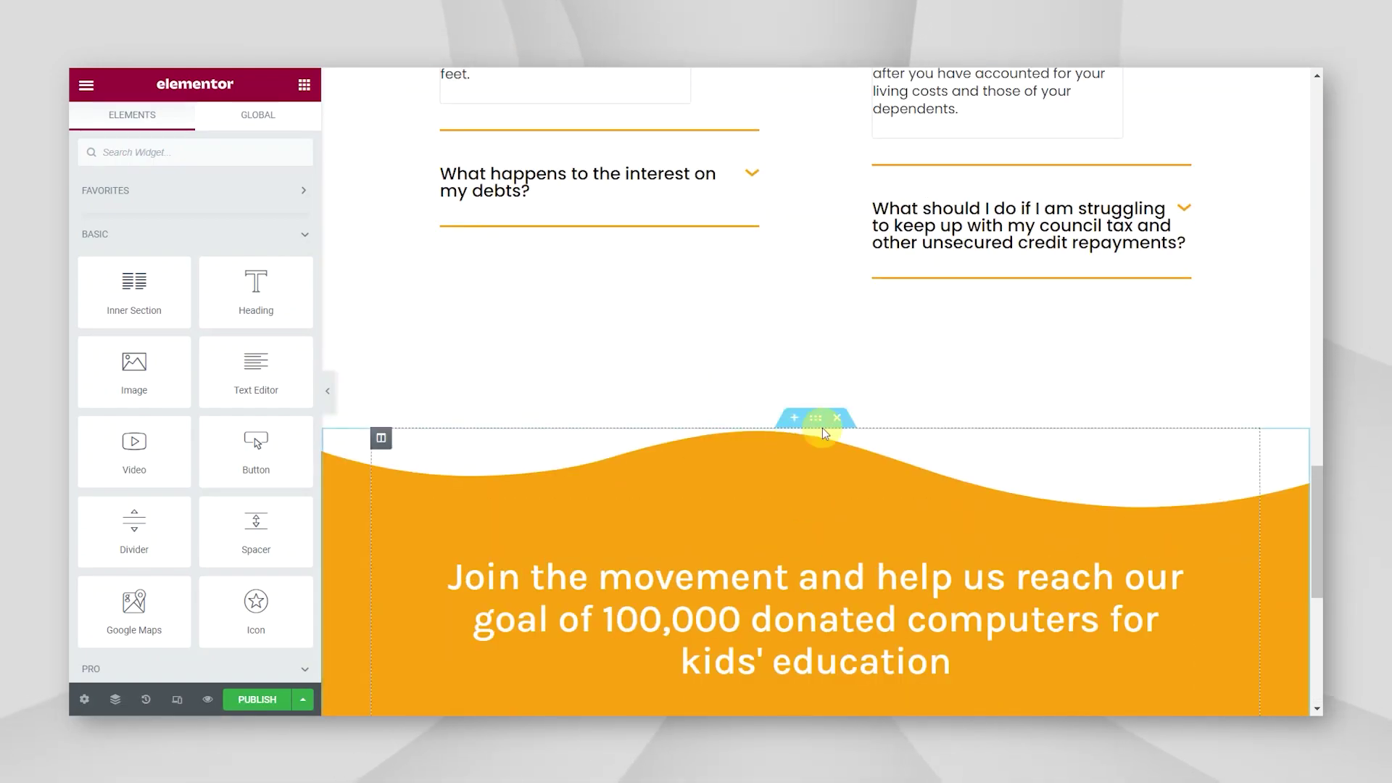
# - Set the Join the movement section's background colour to 218ada
pyautogui.click(824, 422)
pyautogui.click(292, 285)
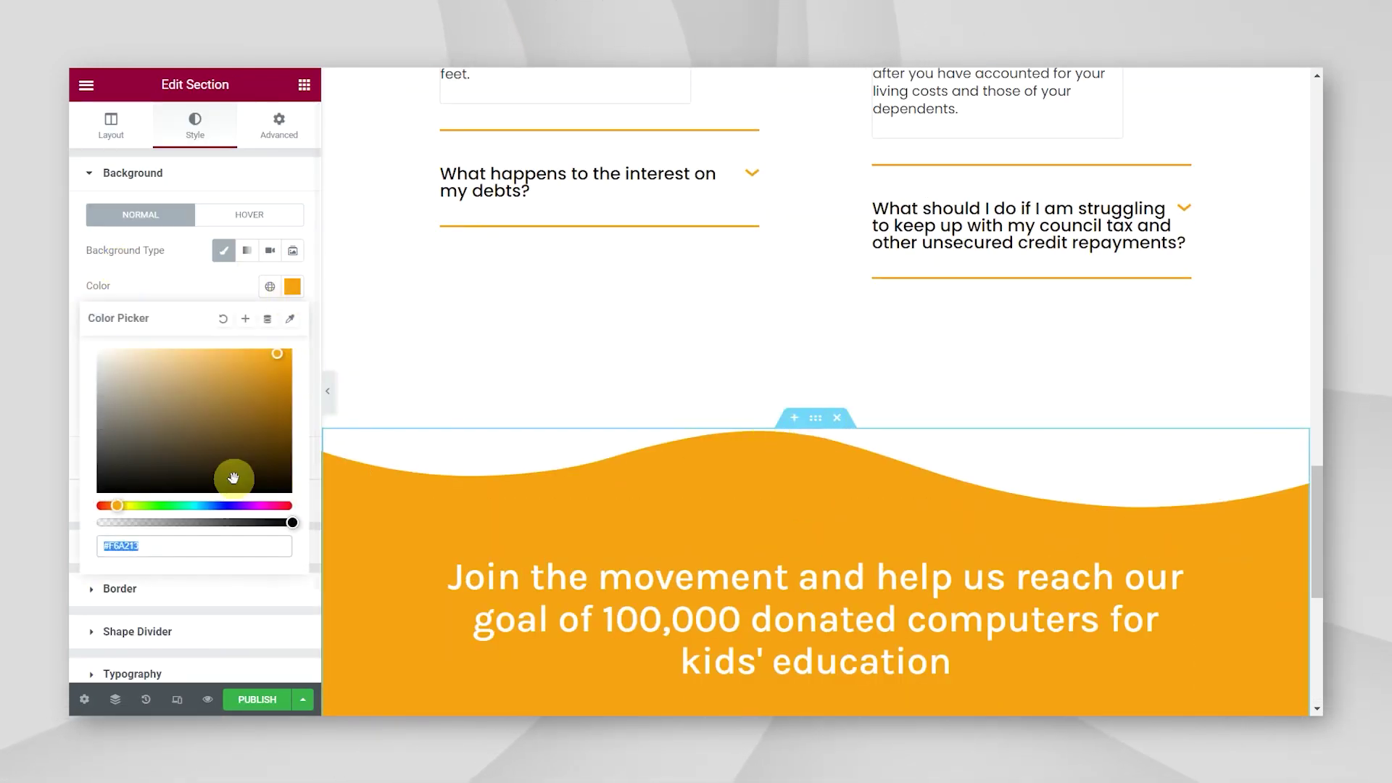
pyautogui.write('218ada')
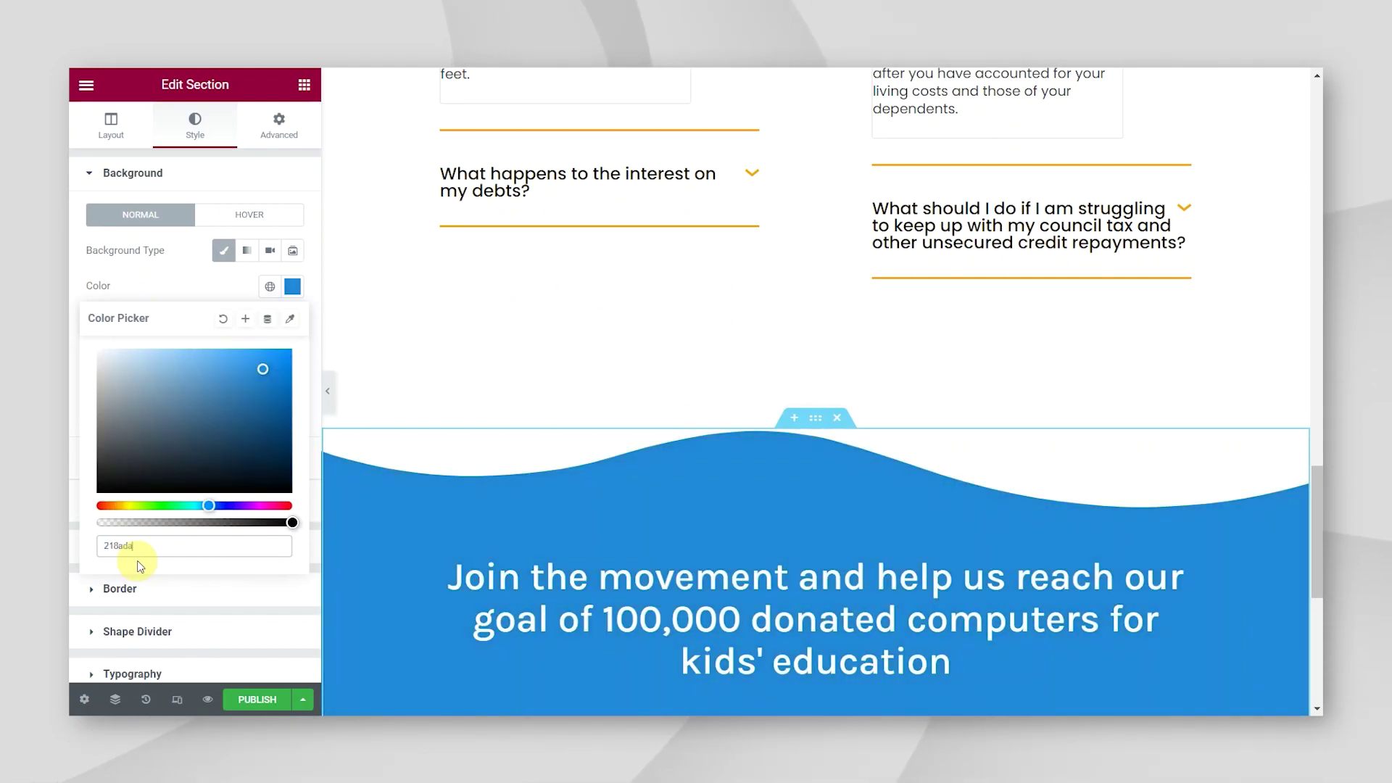
pyautogui.scroll(-1, 396, 575)
pyautogui.scroll(-5, 395, 576)
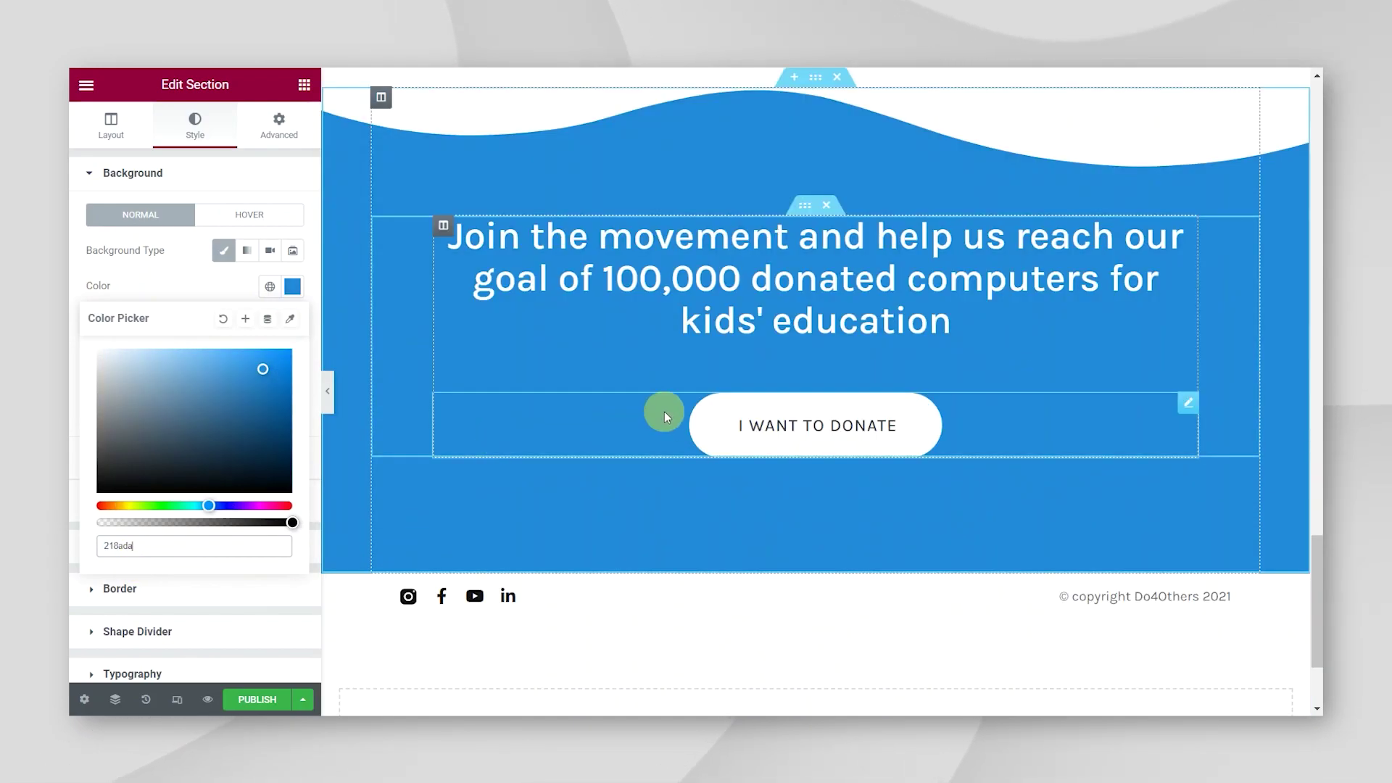
pyautogui.click(818, 421)
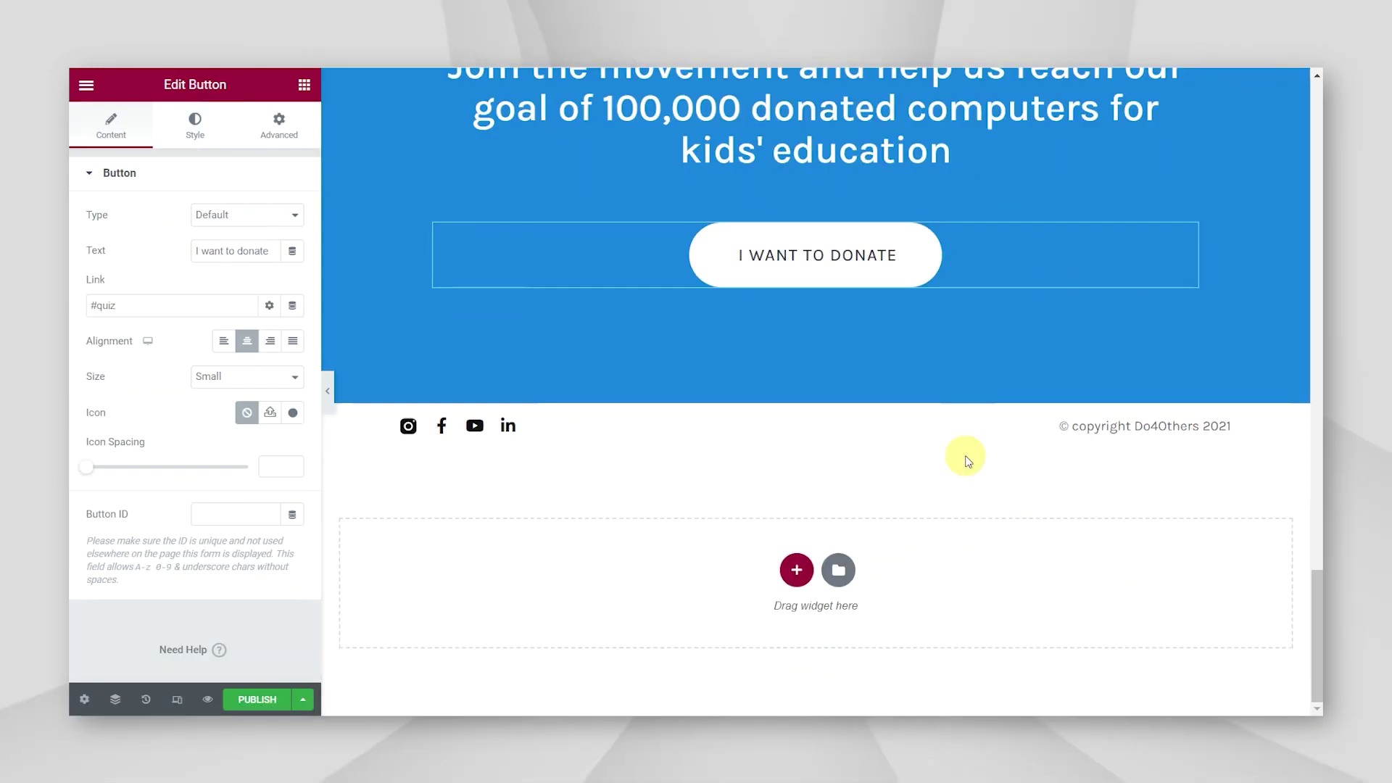
# - Start the donate button's hover styling and copy the FAQ toggle's border colour #F6A213
pyautogui.click(190, 124)
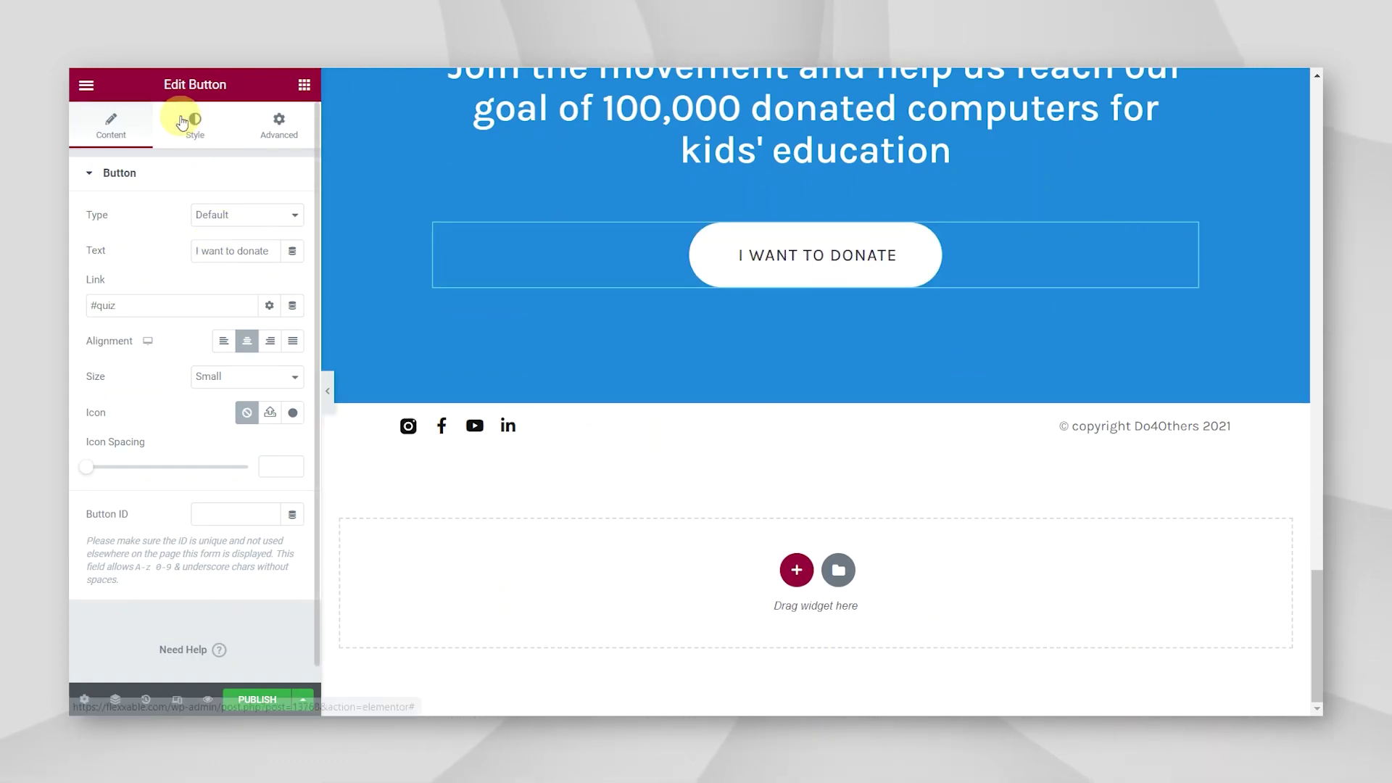
pyautogui.click(283, 290)
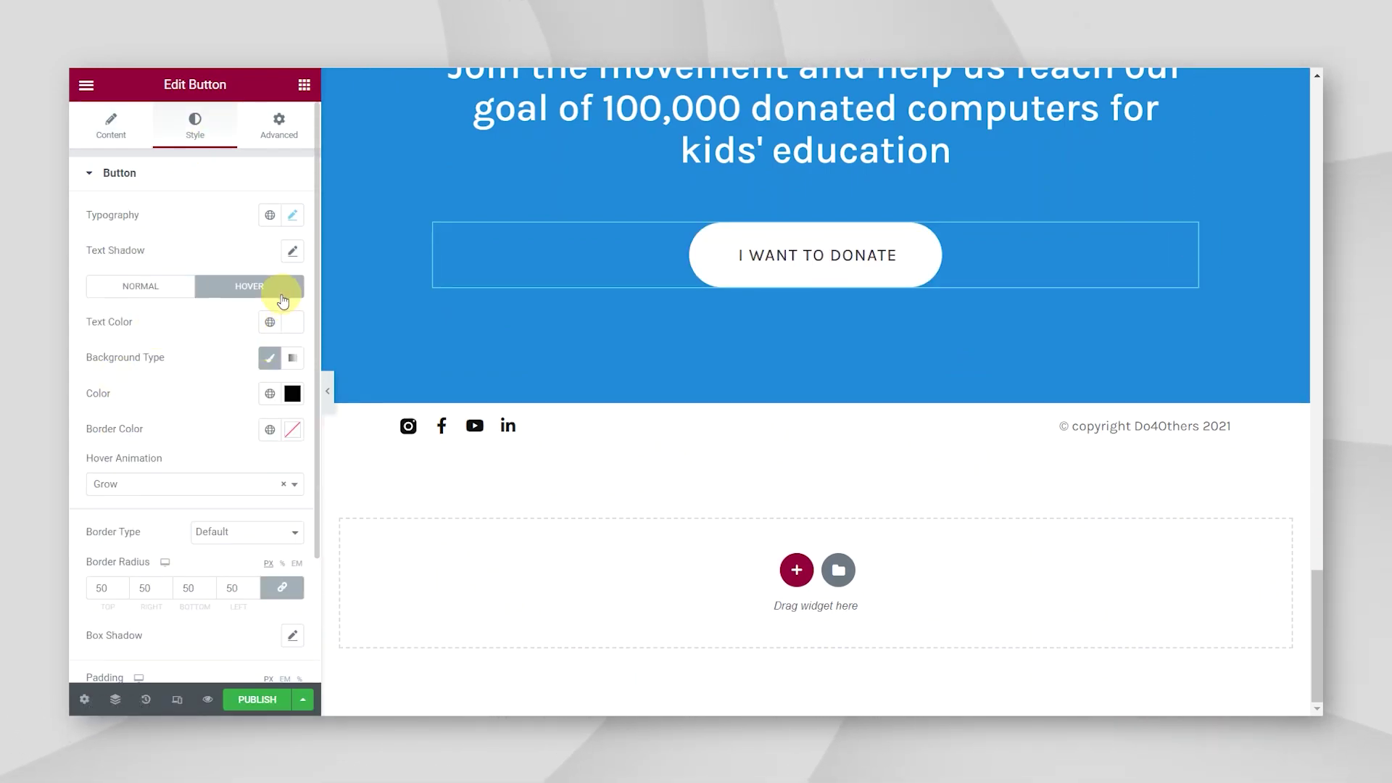
pyautogui.click(292, 393)
pyautogui.scroll(8, 584, 361)
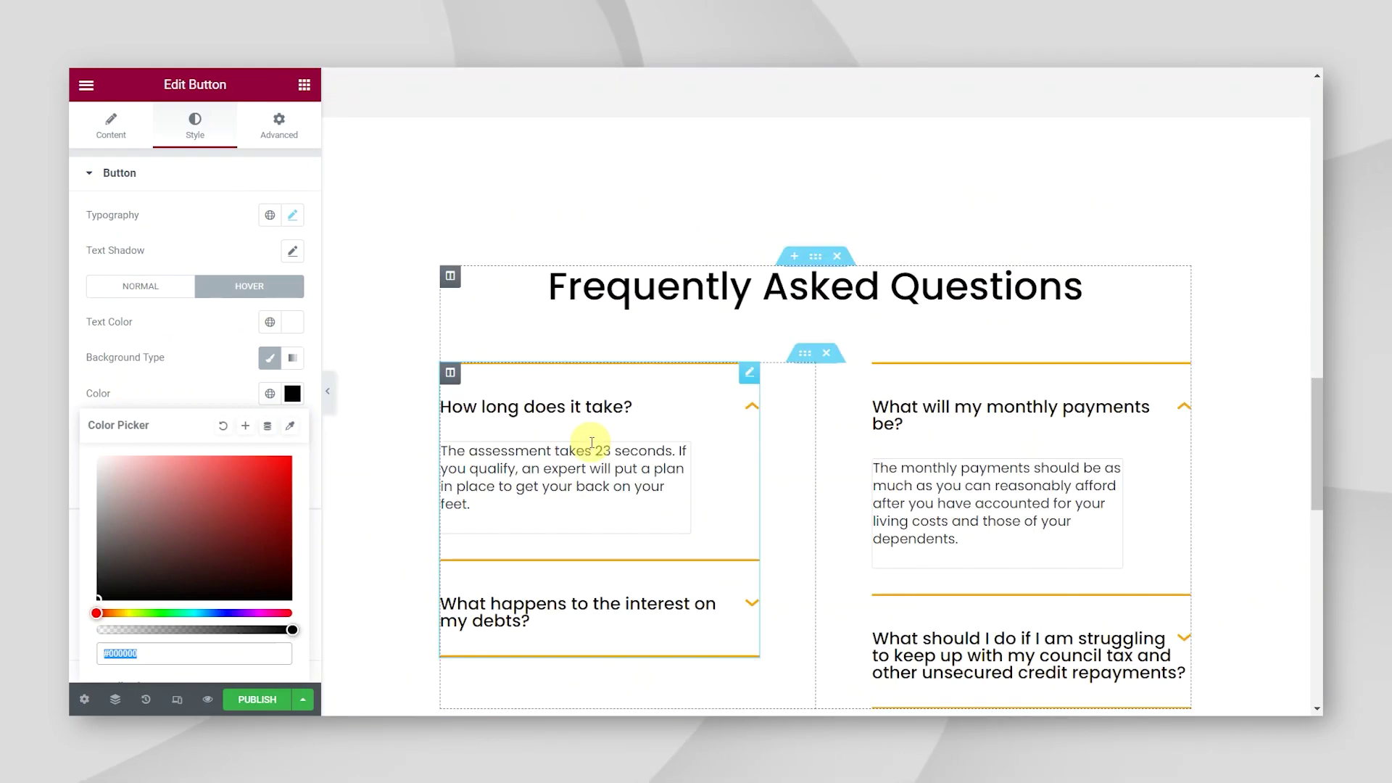
pyautogui.click(746, 453)
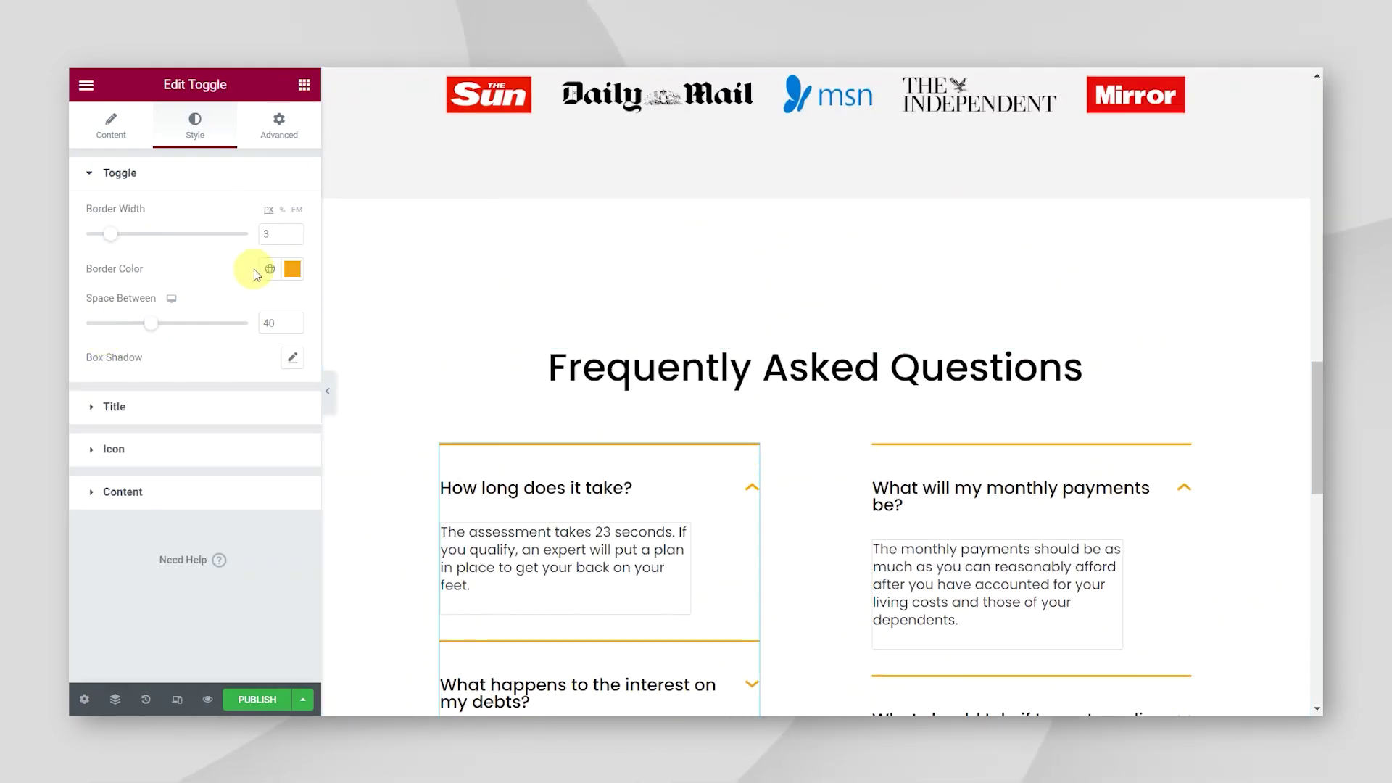
pyautogui.click(292, 269)
pyautogui.hotkey('ctrl', 'c')
pyautogui.scroll(-15, 631, 475)
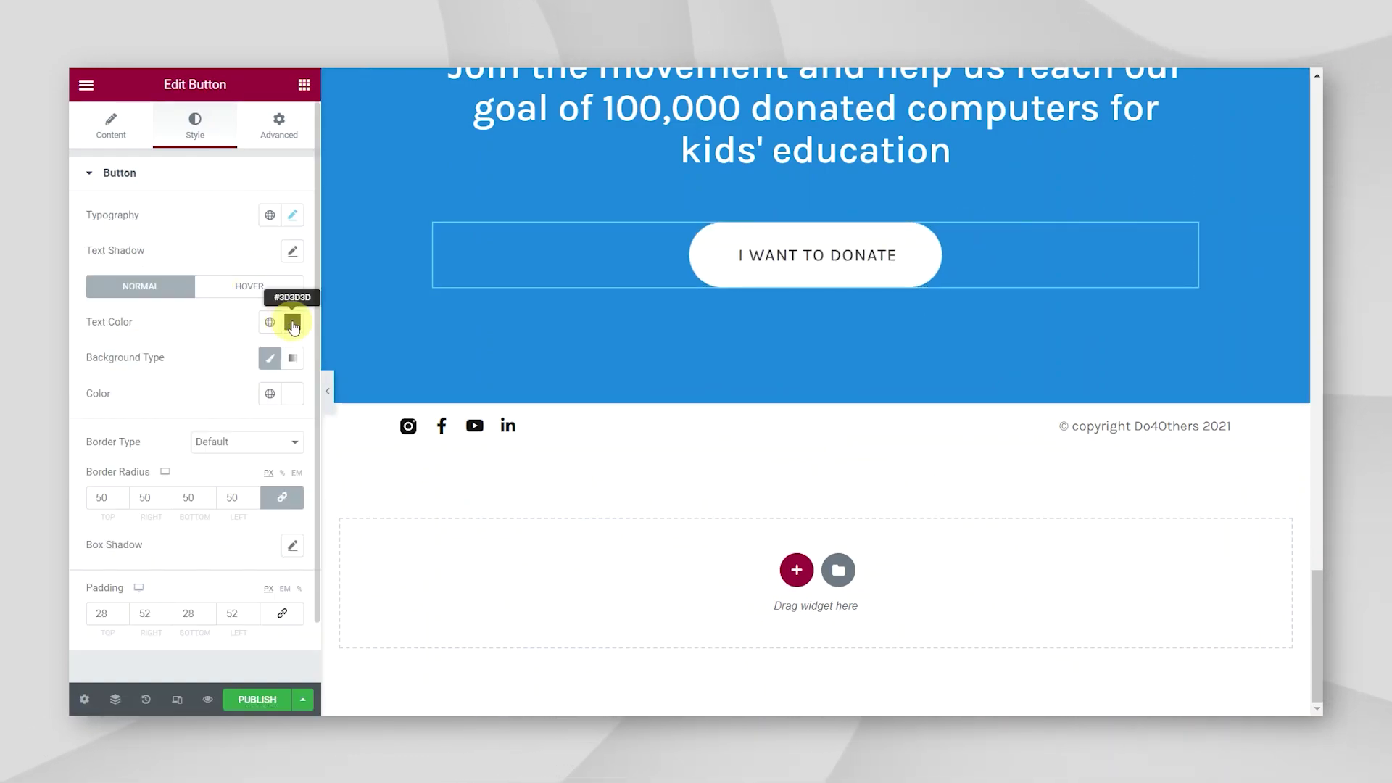
# - Paste #F6A213 as the I WANT TO DONATE button's hover background colour
pyautogui.click(292, 322)
pyautogui.click(293, 335)
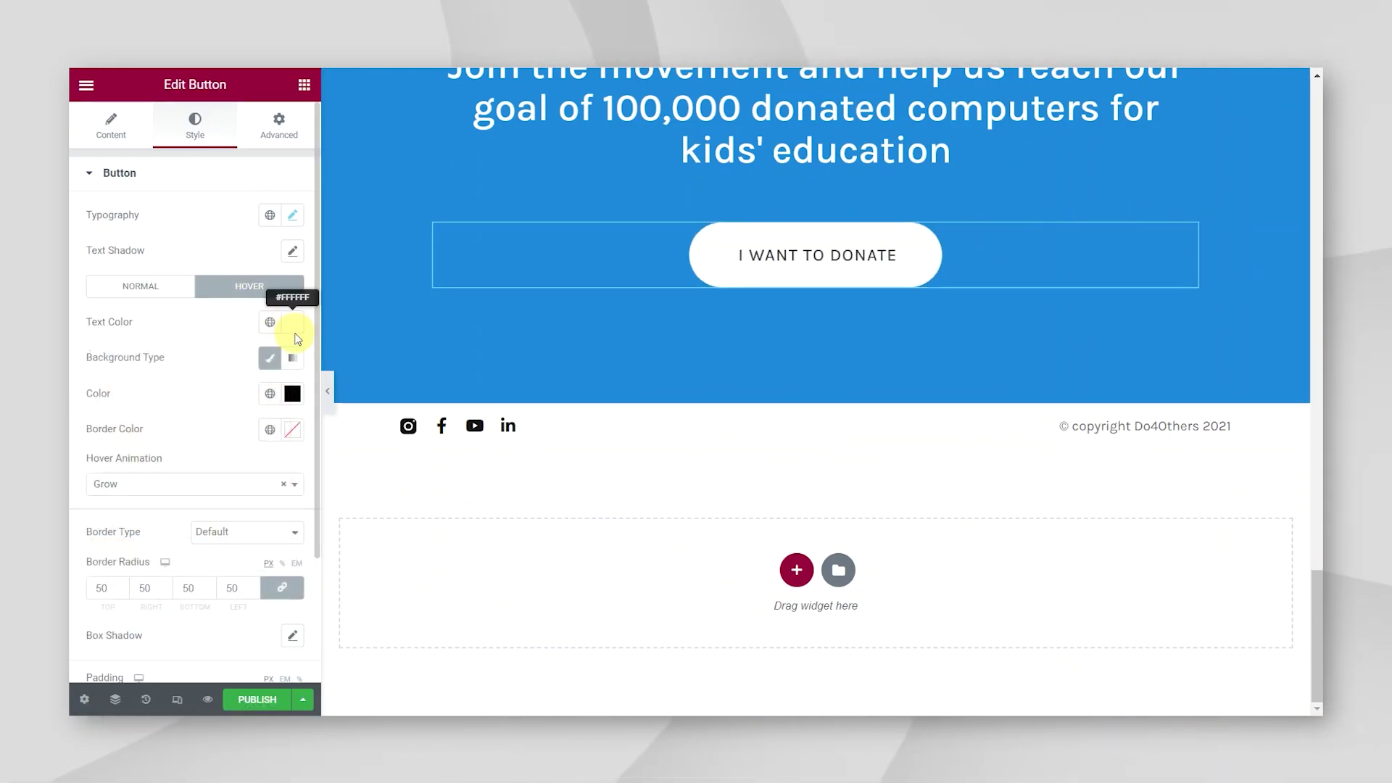
pyautogui.click(293, 393)
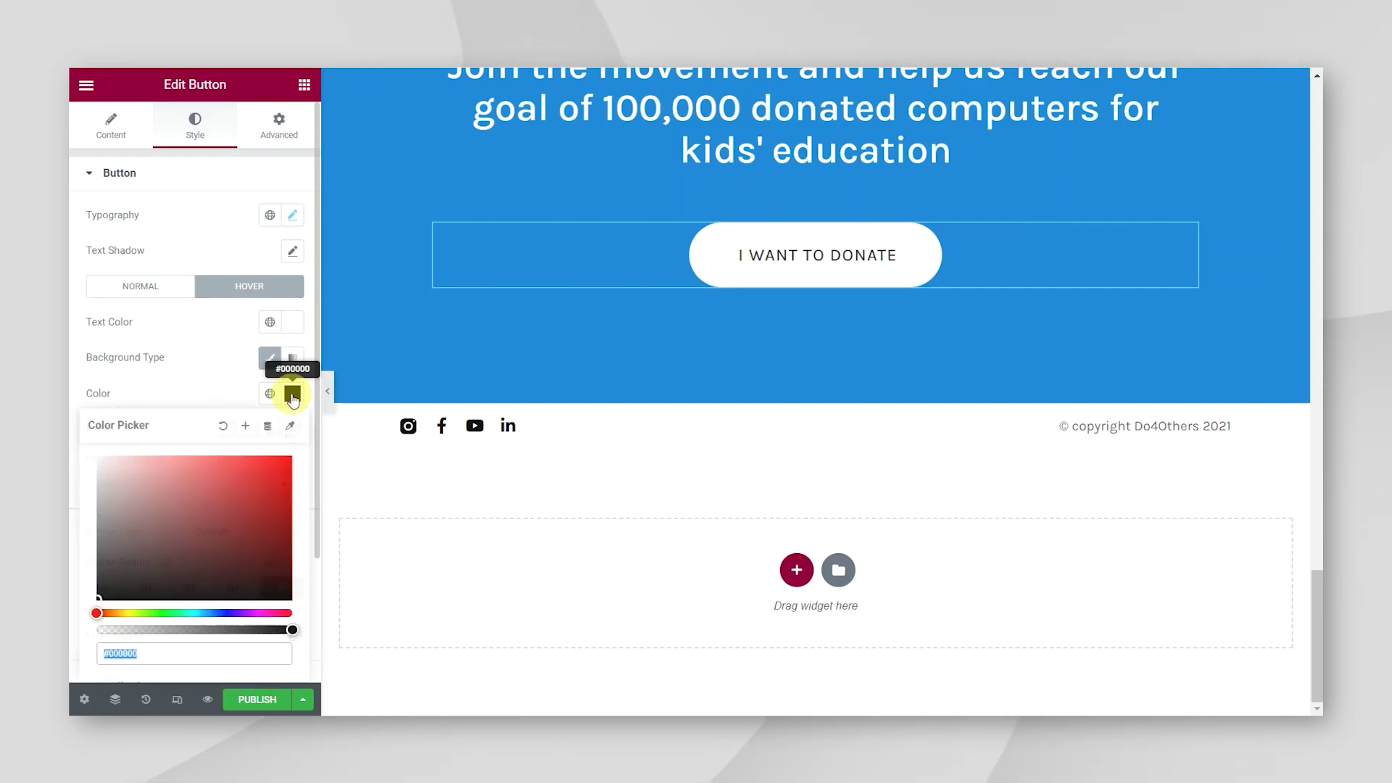
pyautogui.hotkey('ctrl', 'v')
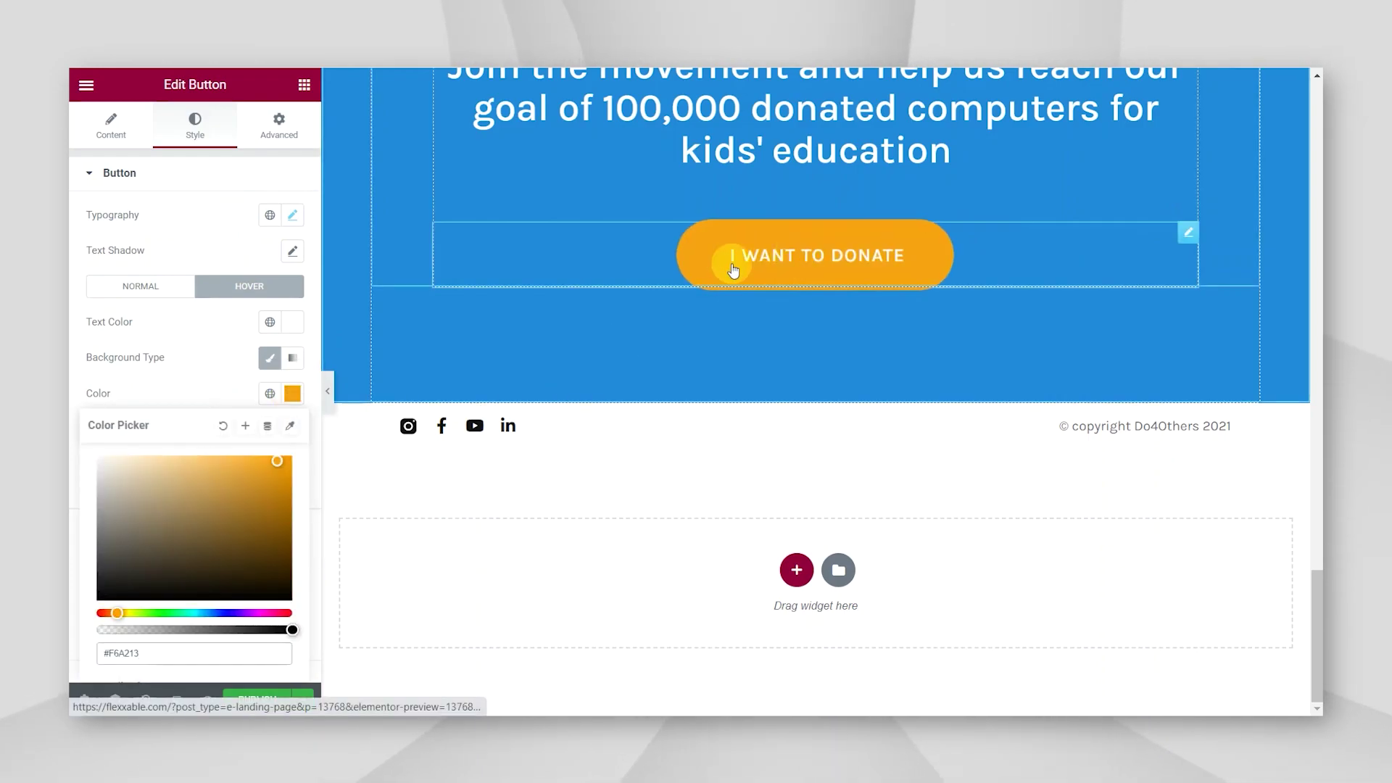
pyautogui.scroll(10, 622, 500)
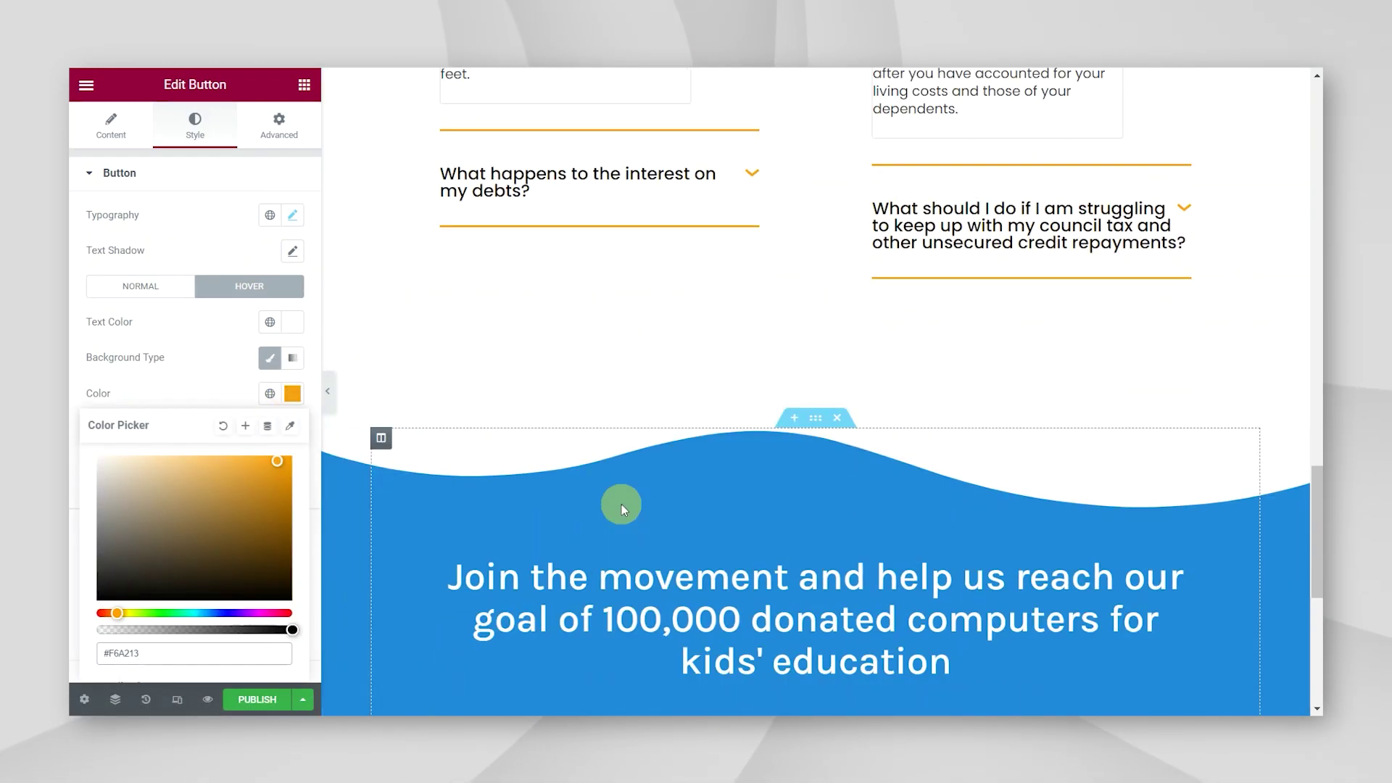
pyautogui.scroll(8, 623, 498)
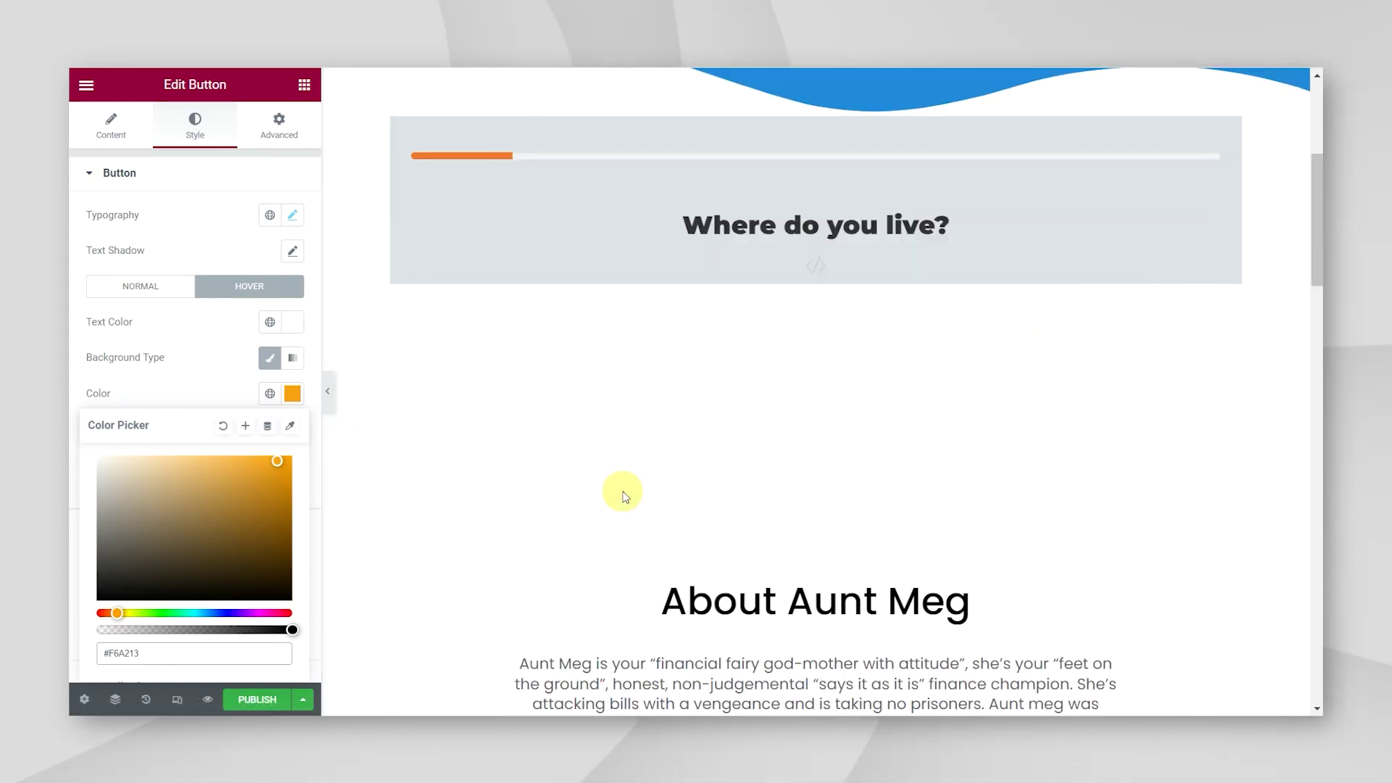
pyautogui.scroll(-10, 633, 472)
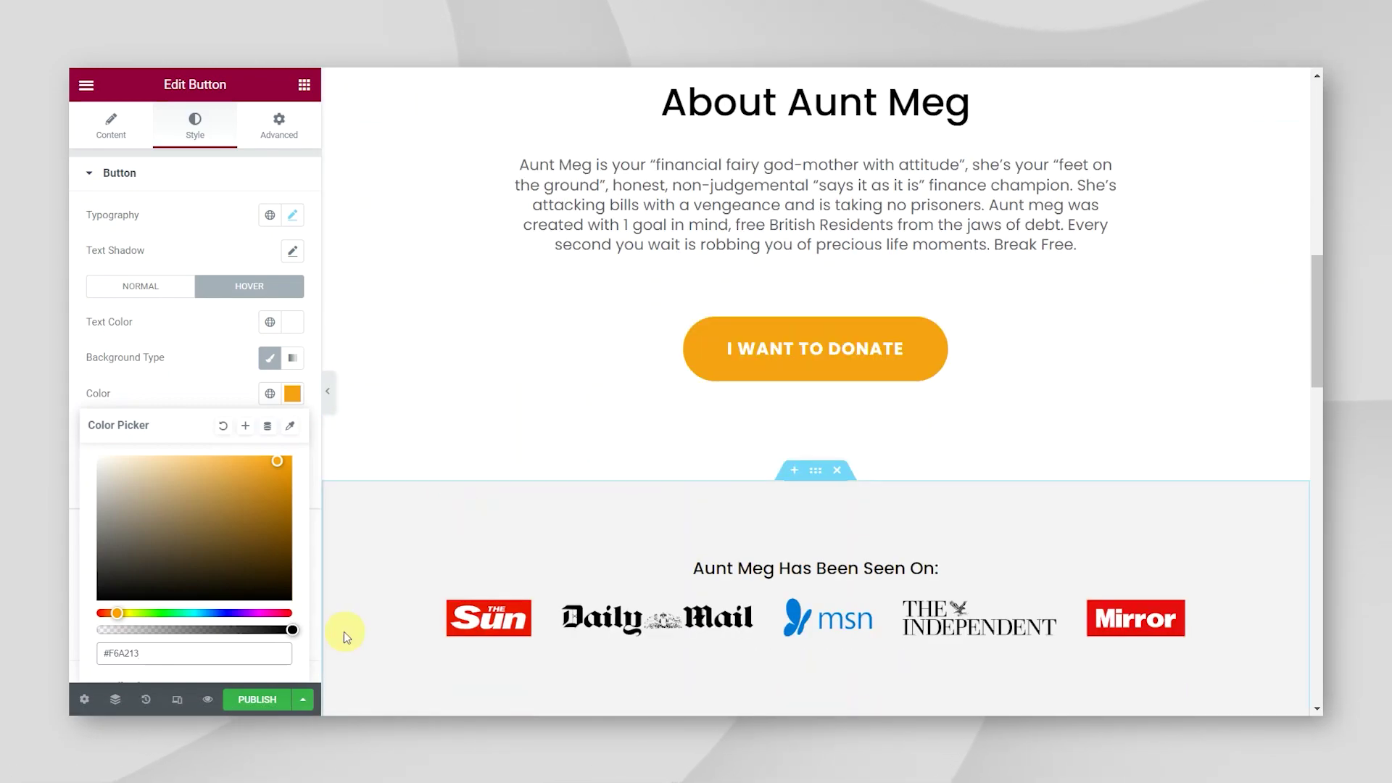
pyautogui.scroll(7, 535, 274)
pyautogui.scroll(-10, 608, 541)
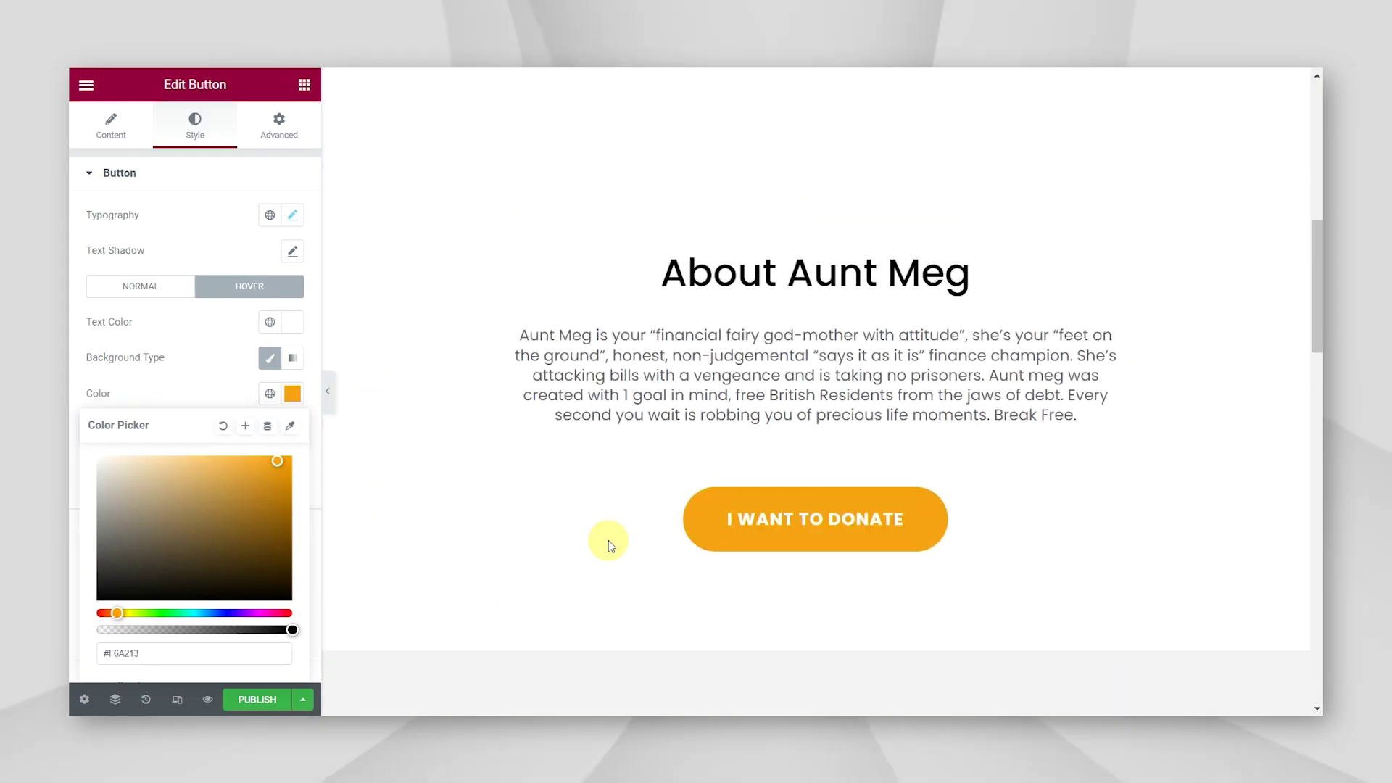
pyautogui.scroll(-10, 619, 425)
pyautogui.scroll(2, 616, 421)
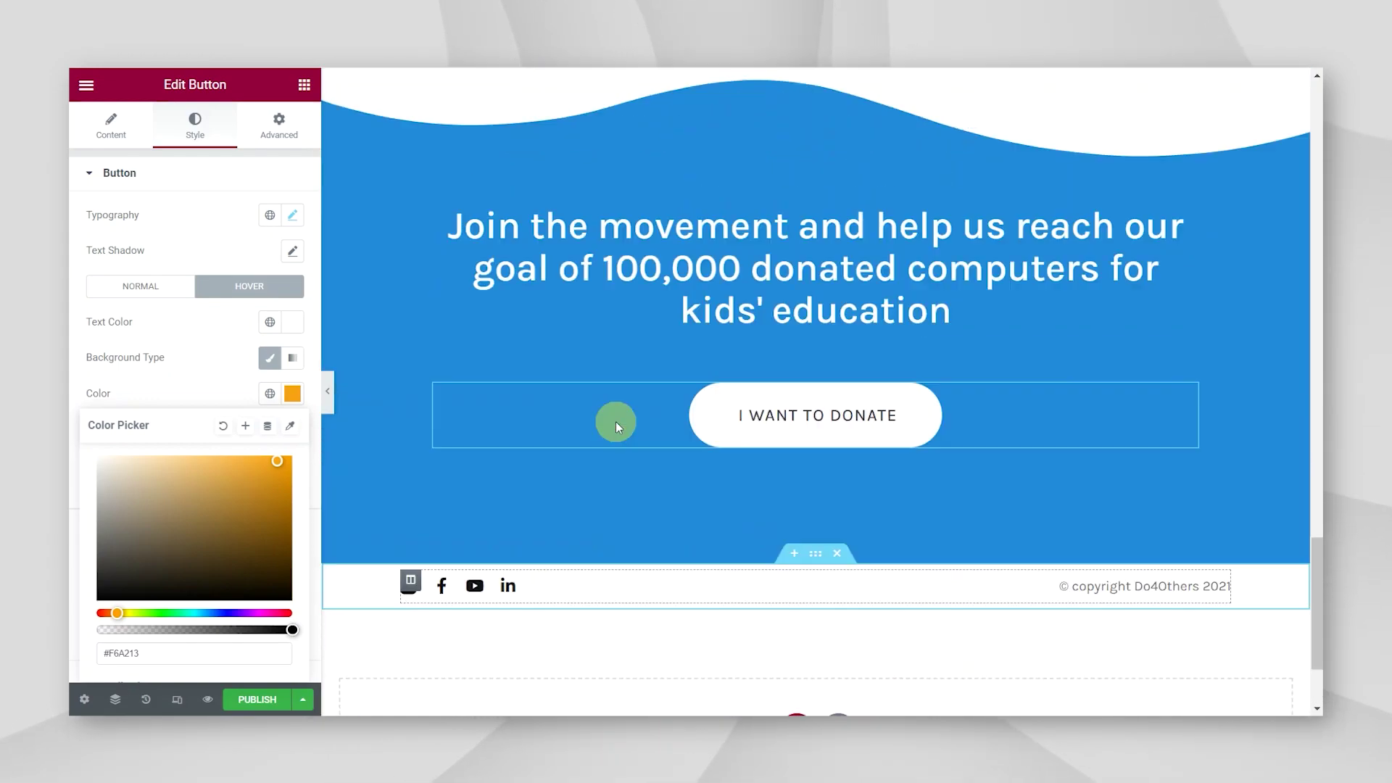
pyautogui.scroll(-1, 617, 423)
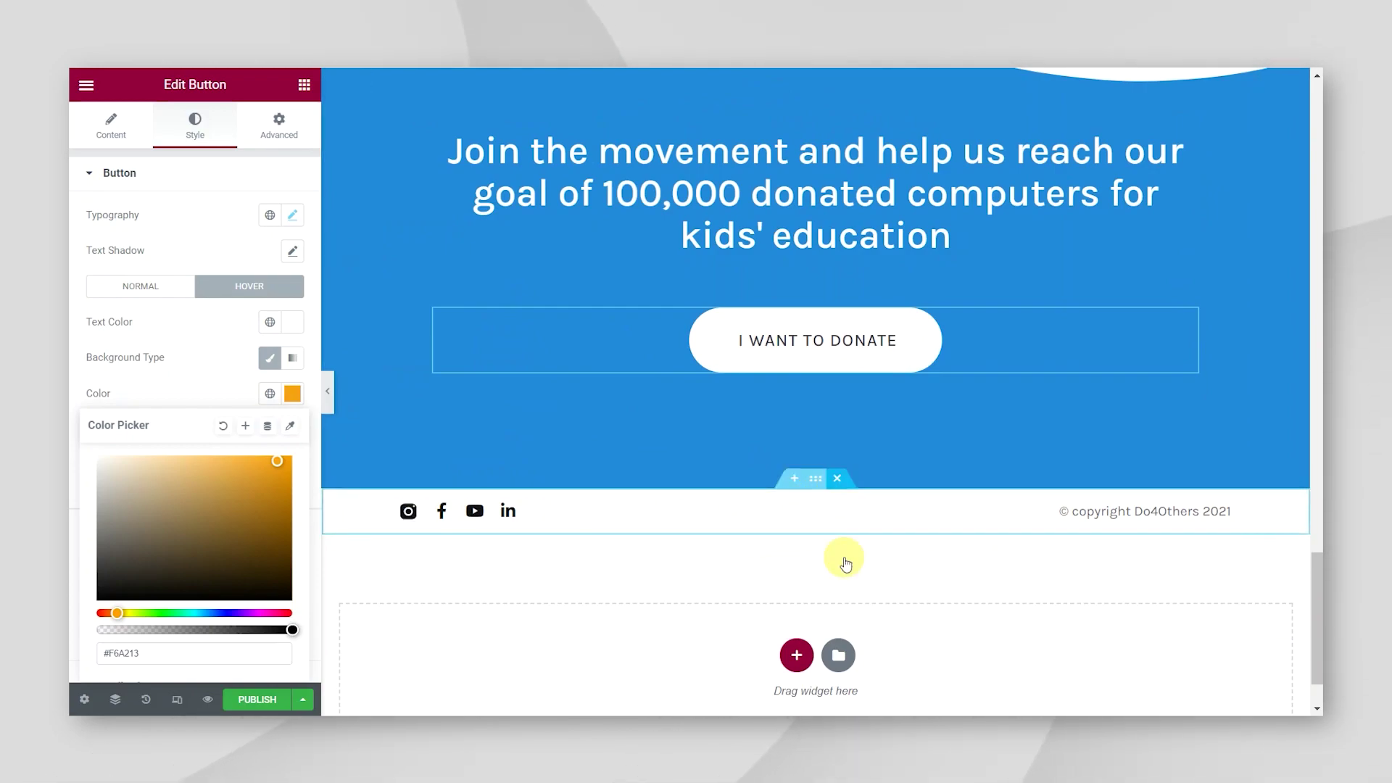
# - Delete the old social-icons and copyright footer, then open the block template library
pyautogui.click(837, 478)
pyautogui.click(837, 610)
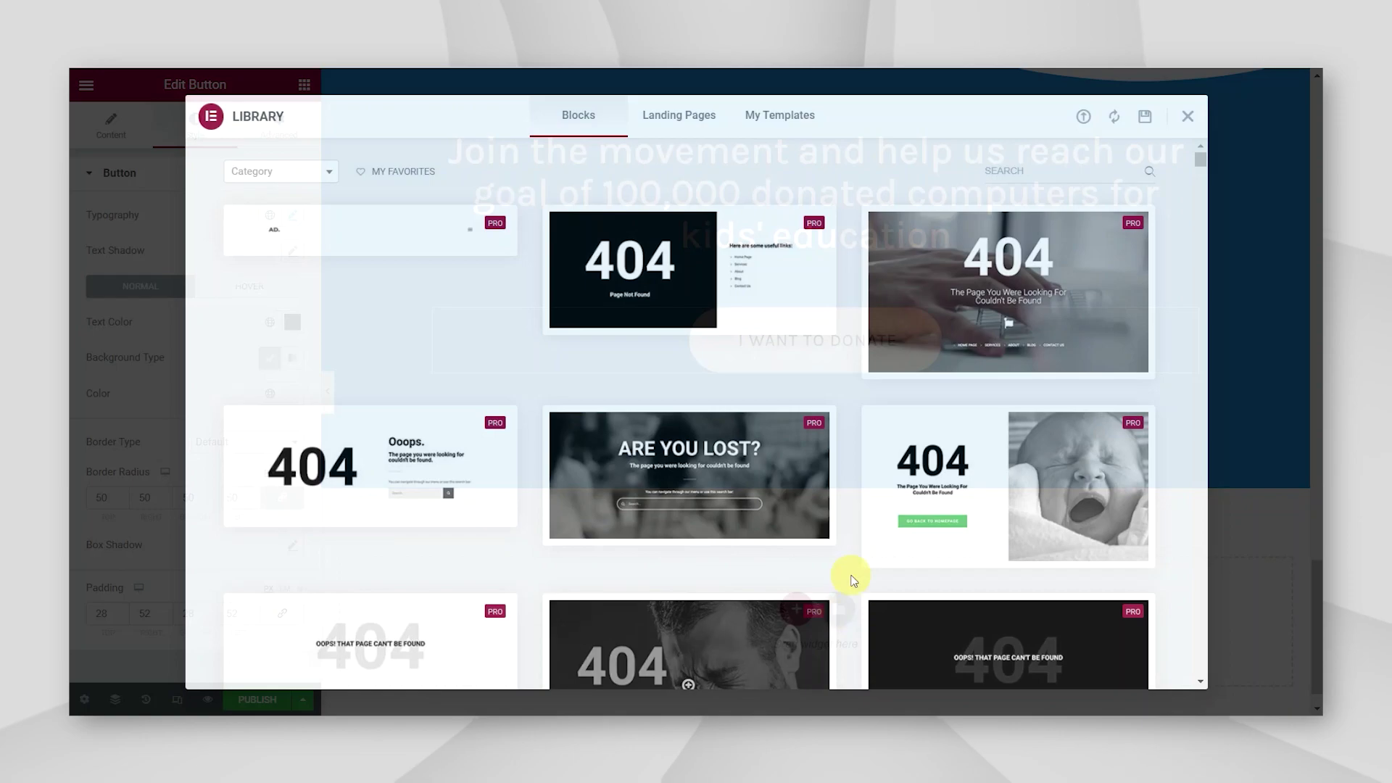
pyautogui.moveTo(1042, 304)
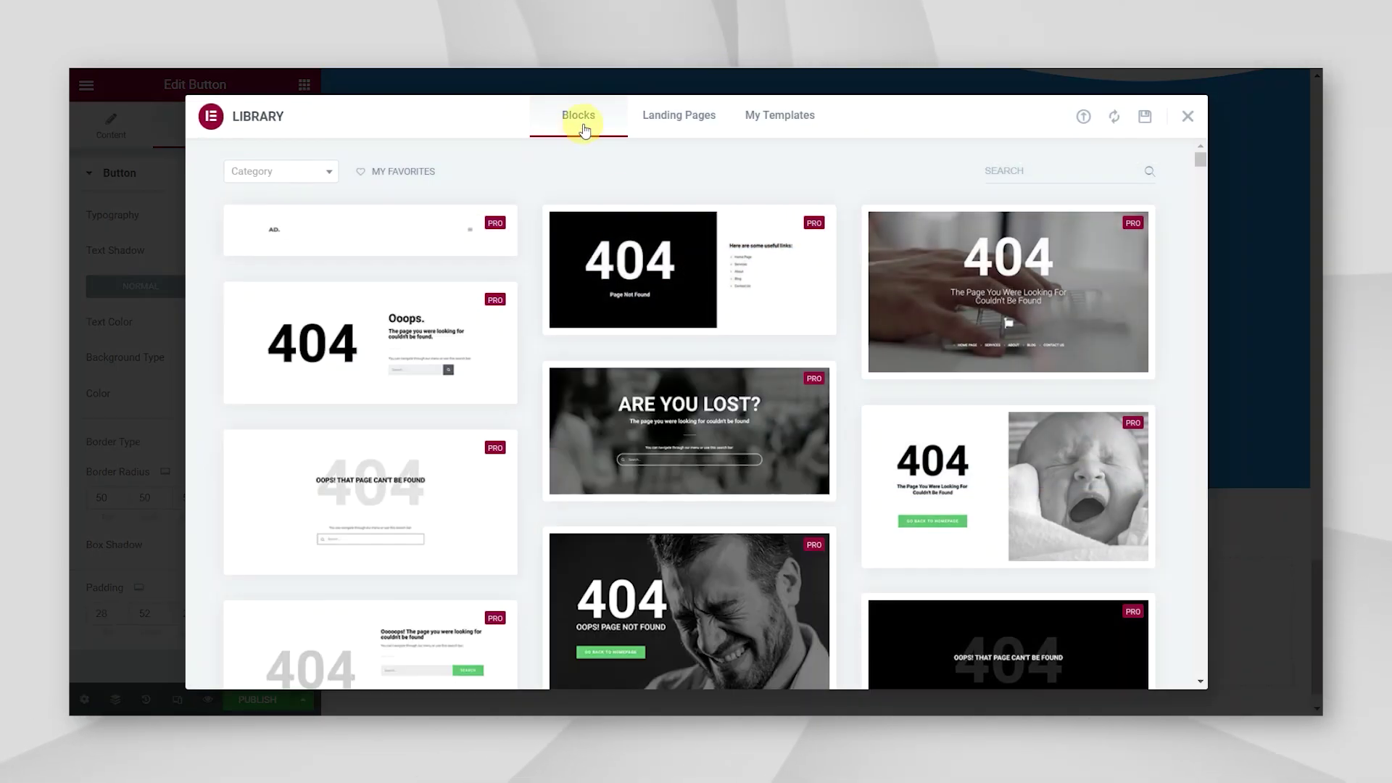
pyautogui.scroll(-10, 653, 302)
pyautogui.scroll(10, 655, 308)
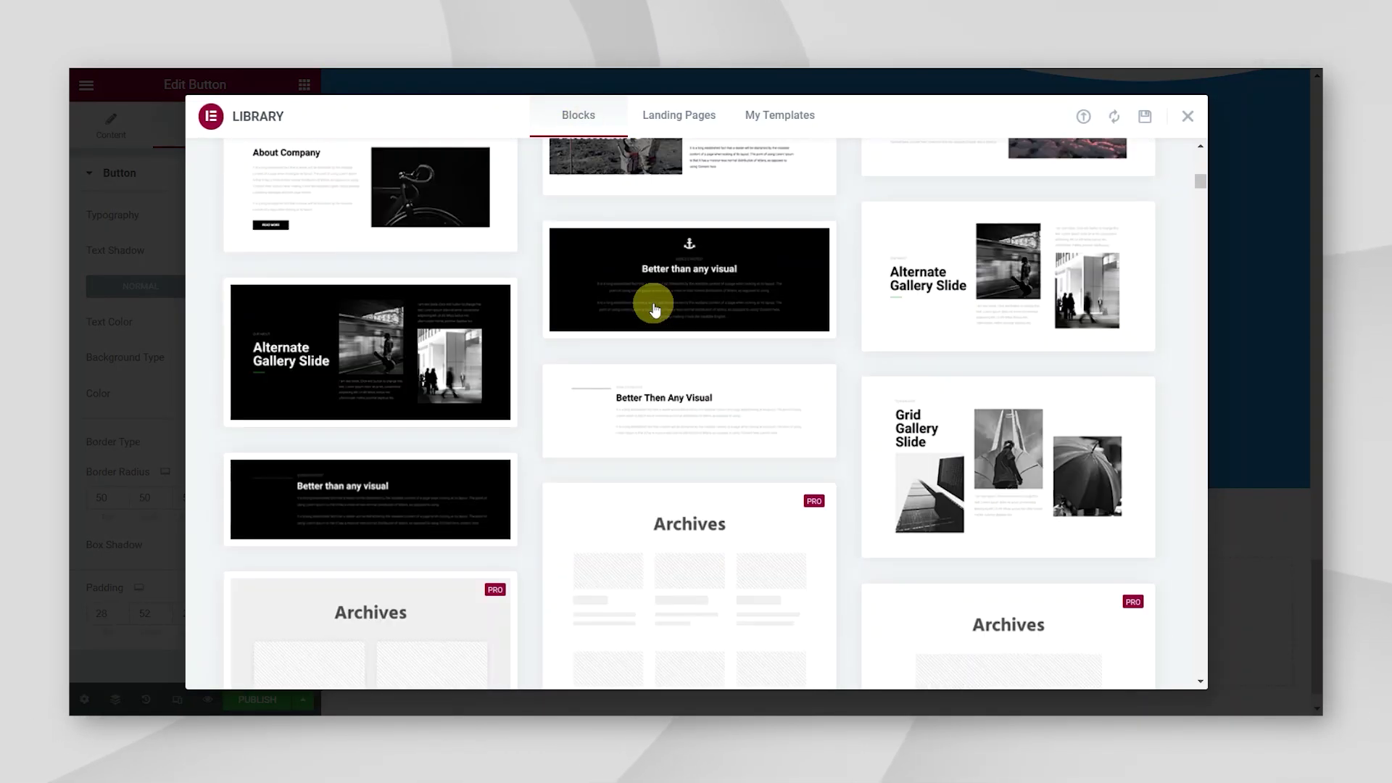
# - Search the blocks for 'subscribe' and insert the Keep in Touch footer block
pyautogui.click(1029, 167)
pyautogui.write('subscribe')
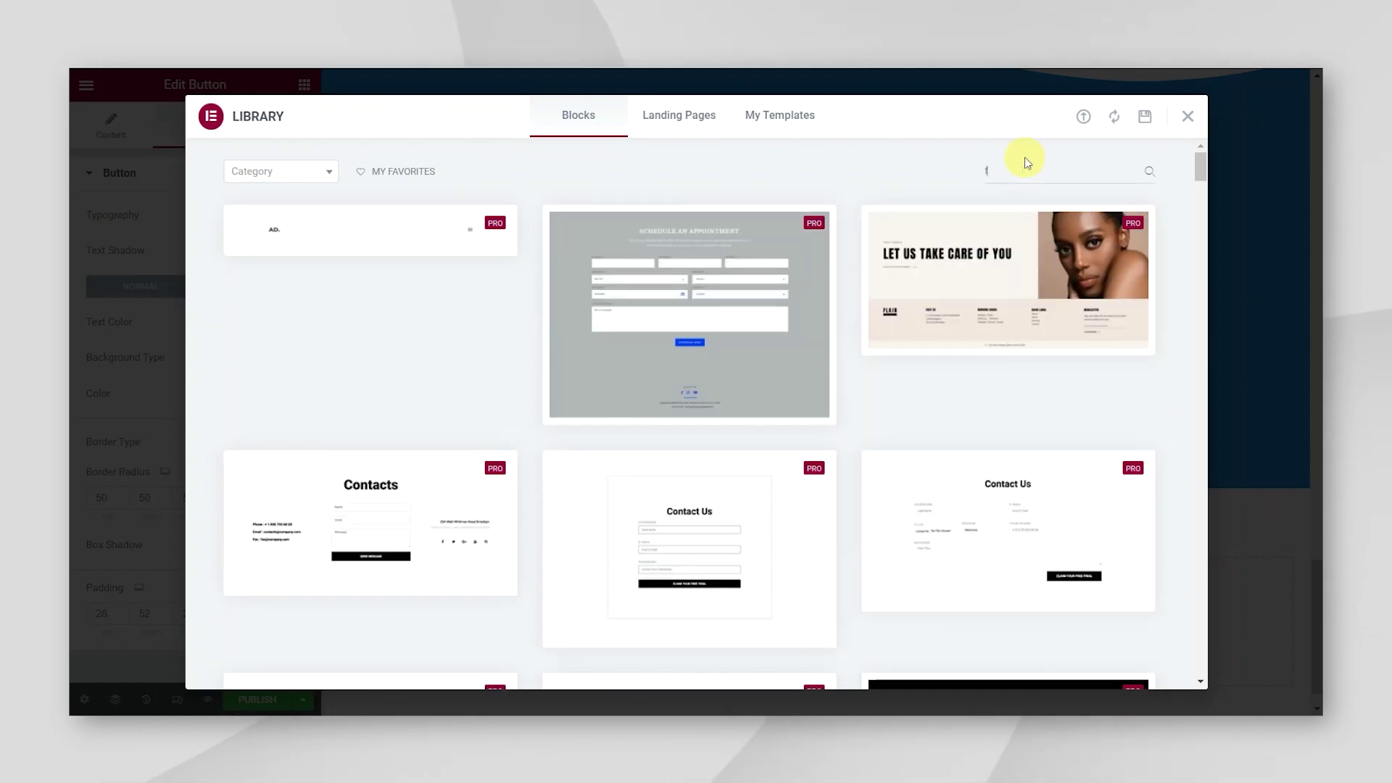
pyautogui.scroll(-5, 850, 493)
pyautogui.scroll(10, 335, 436)
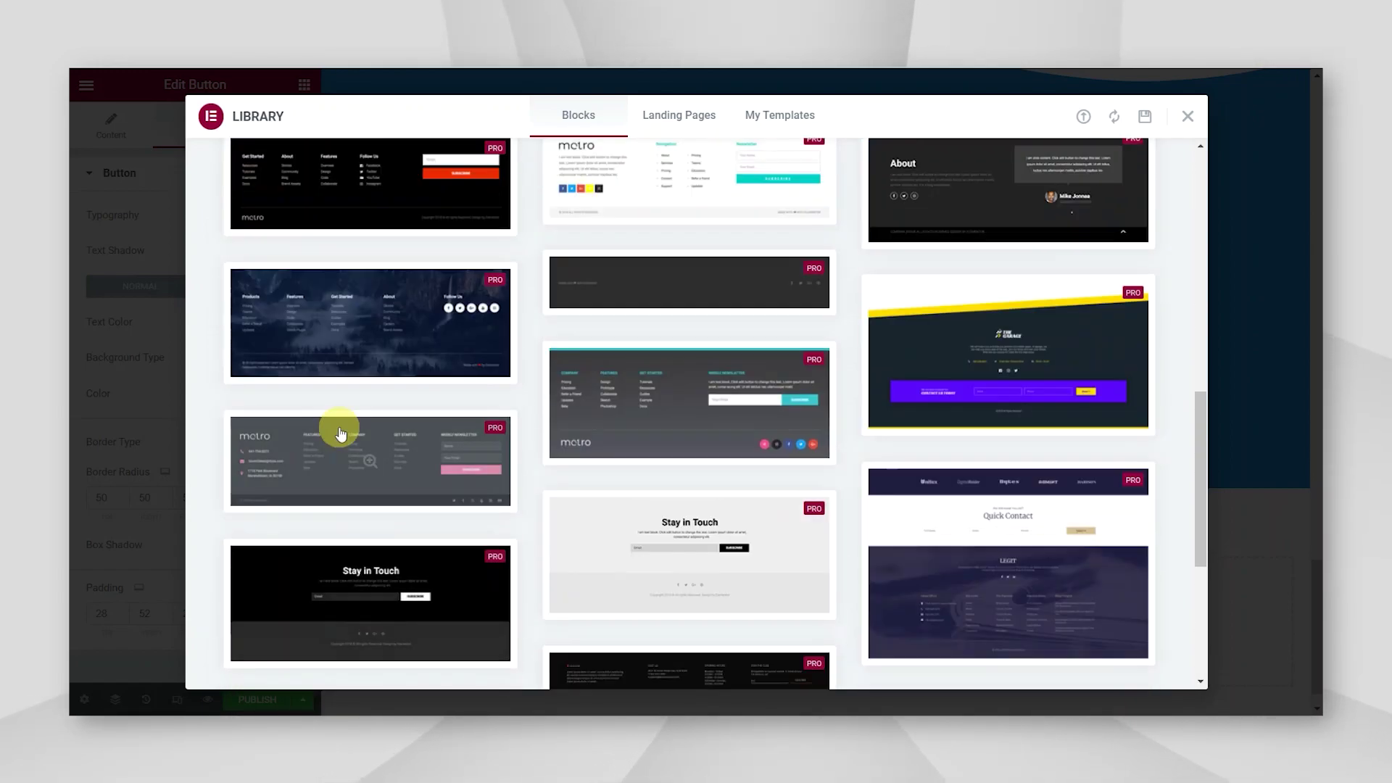
pyautogui.scroll(-4, 404, 422)
pyautogui.scroll(-8, 601, 535)
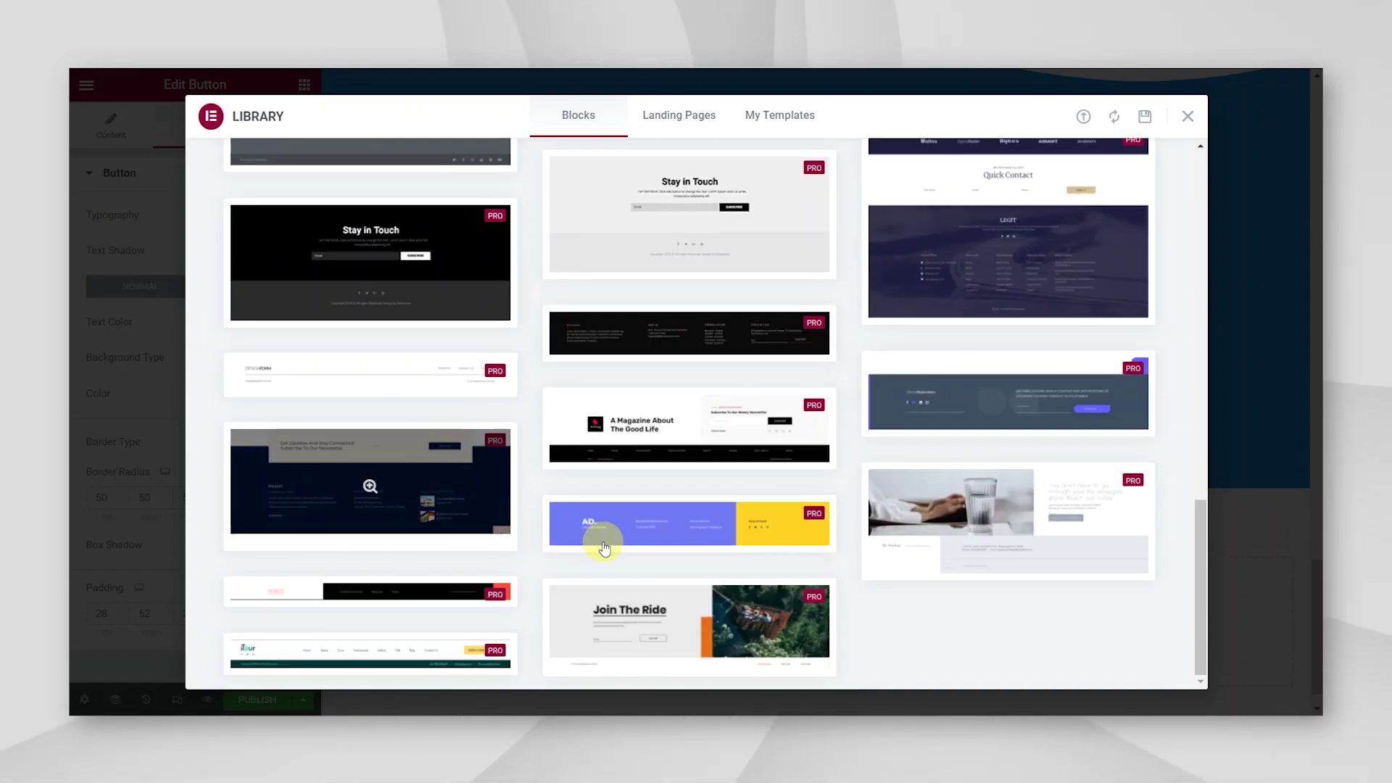
pyautogui.scroll(13, 989, 637)
pyautogui.scroll(1, 714, 601)
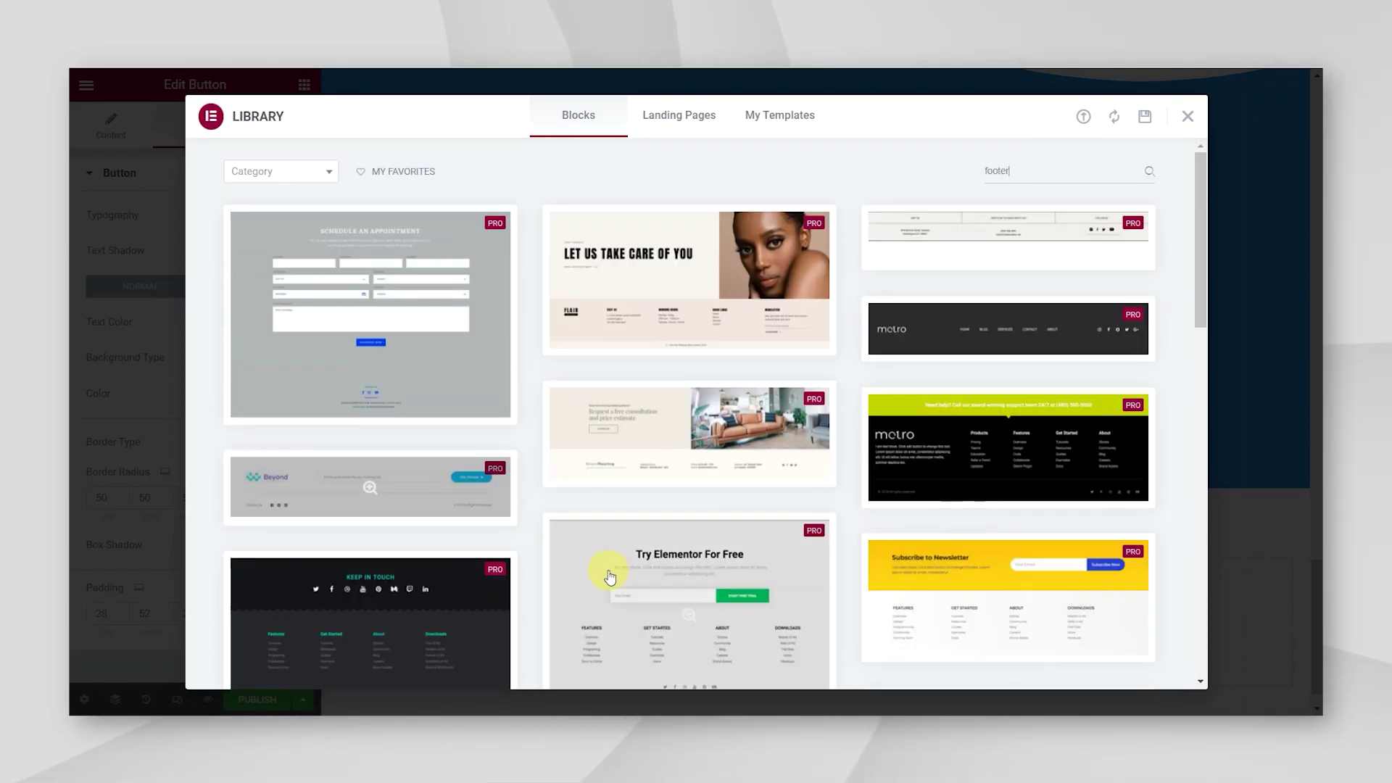
pyautogui.scroll(-4, 508, 472)
pyautogui.click(367, 363)
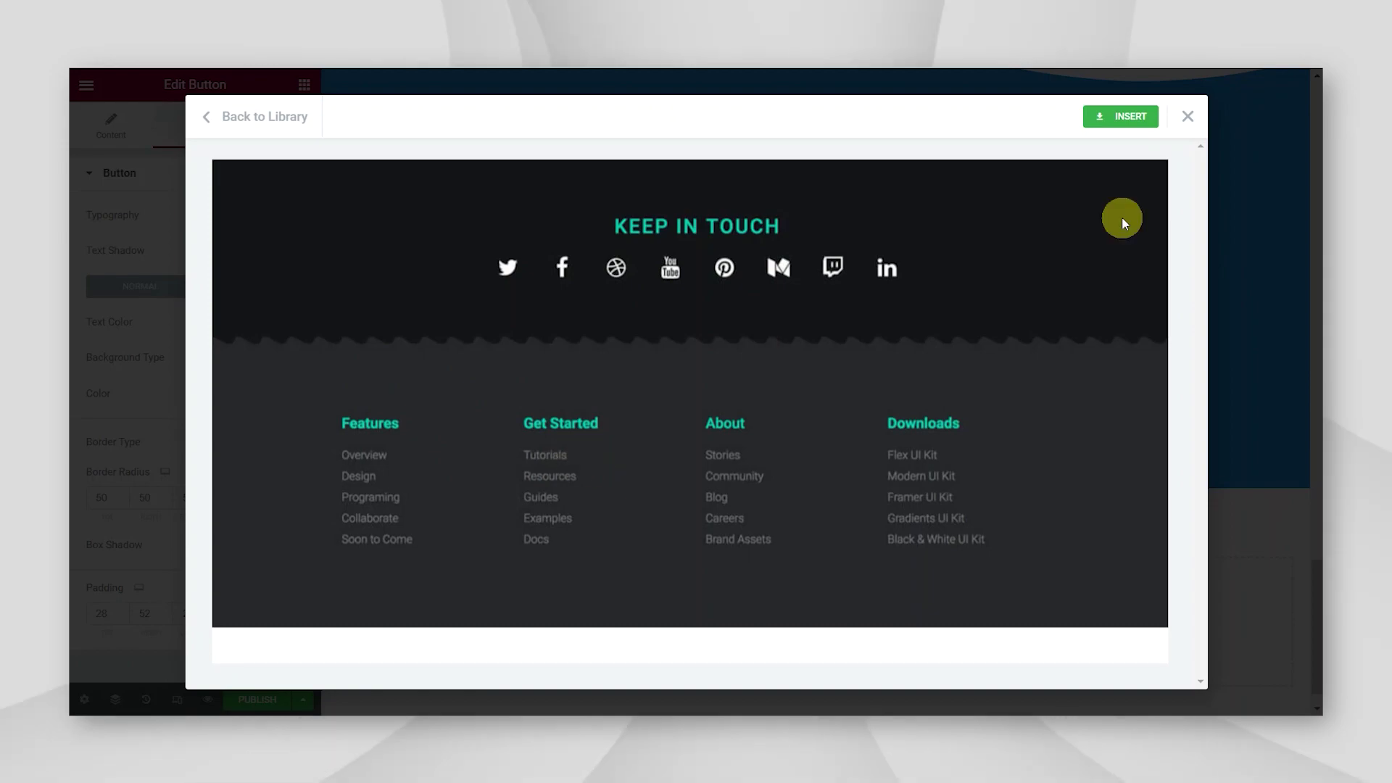
pyautogui.click(1124, 110)
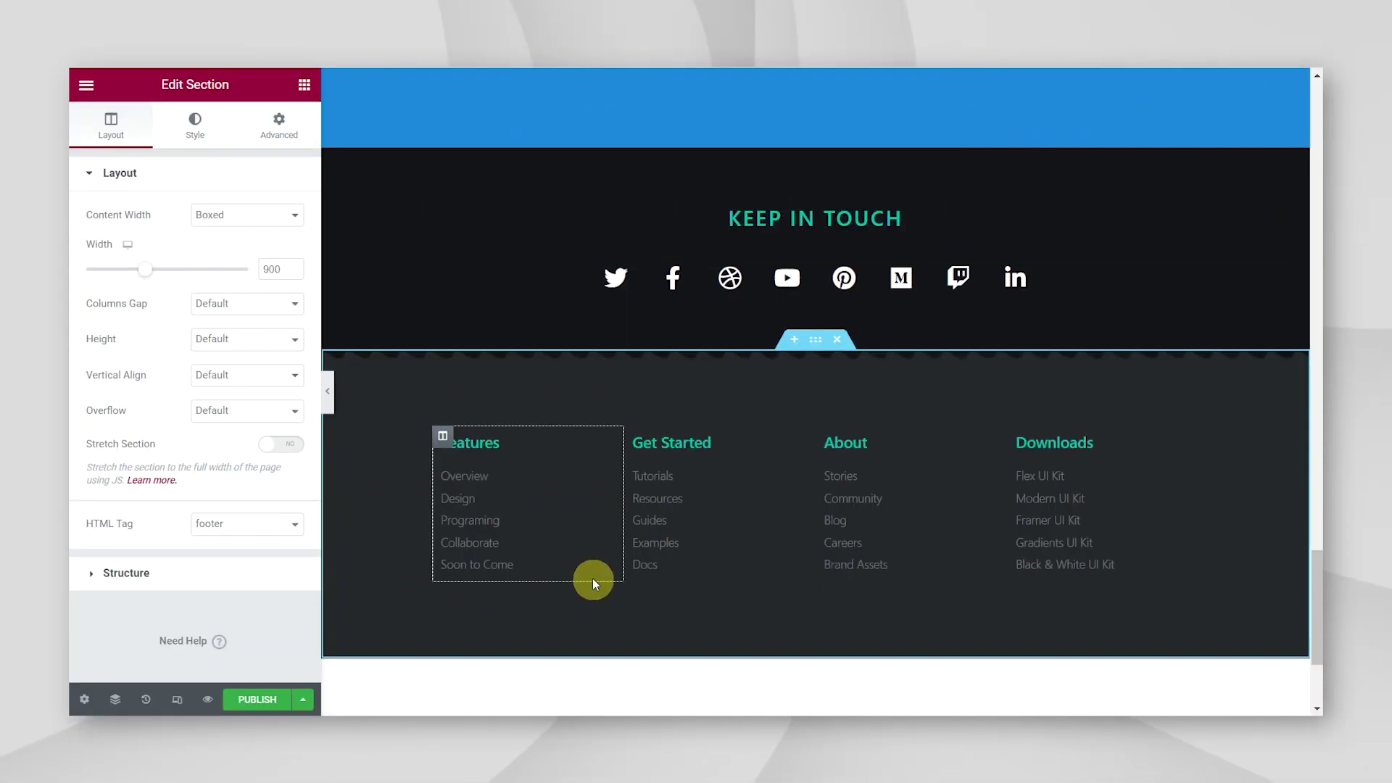
# - Add a text block to the footer and double its placeholder paragraph with a pasted copy
pyautogui.scroll(4, 954, 451)
pyautogui.scroll(-2, 955, 451)
pyautogui.click(305, 85)
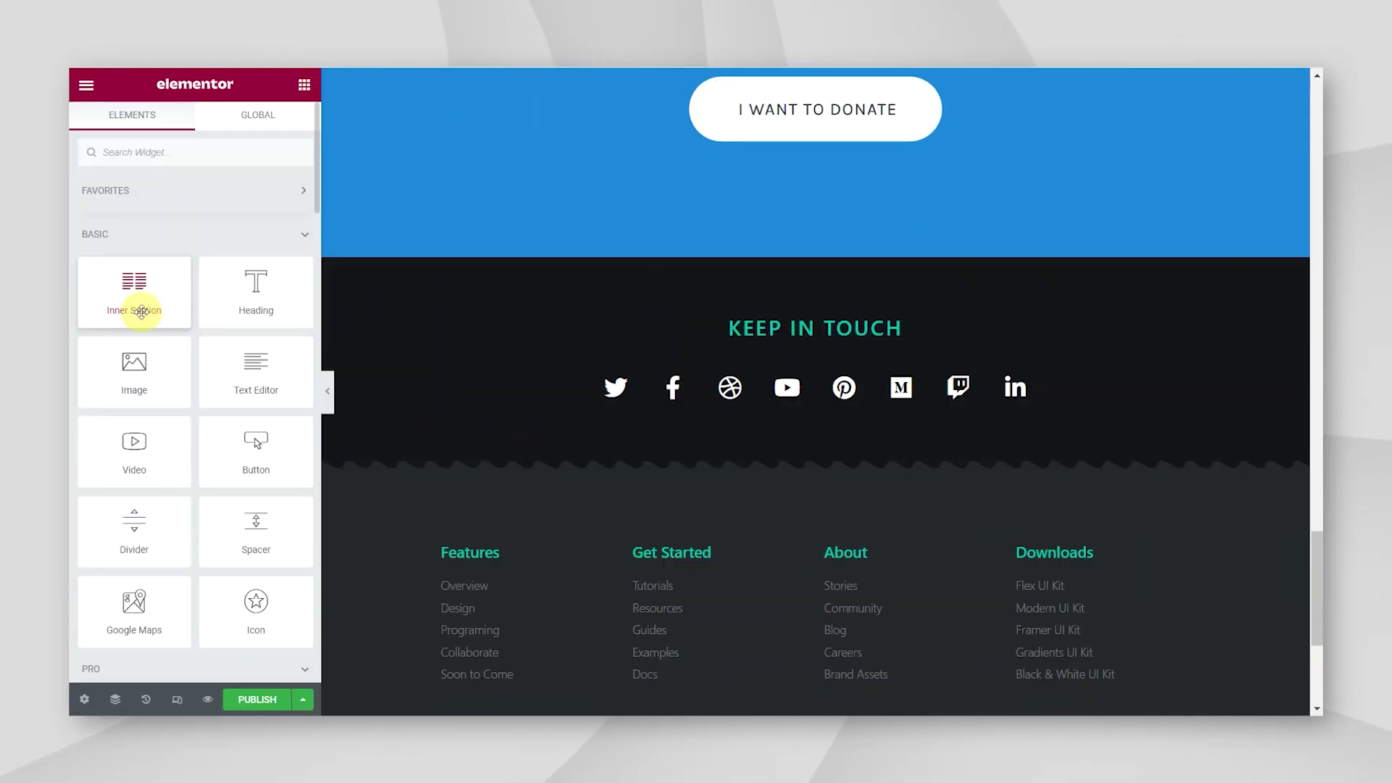
pyautogui.moveTo(250, 366); pyautogui.dragTo(746, 379)
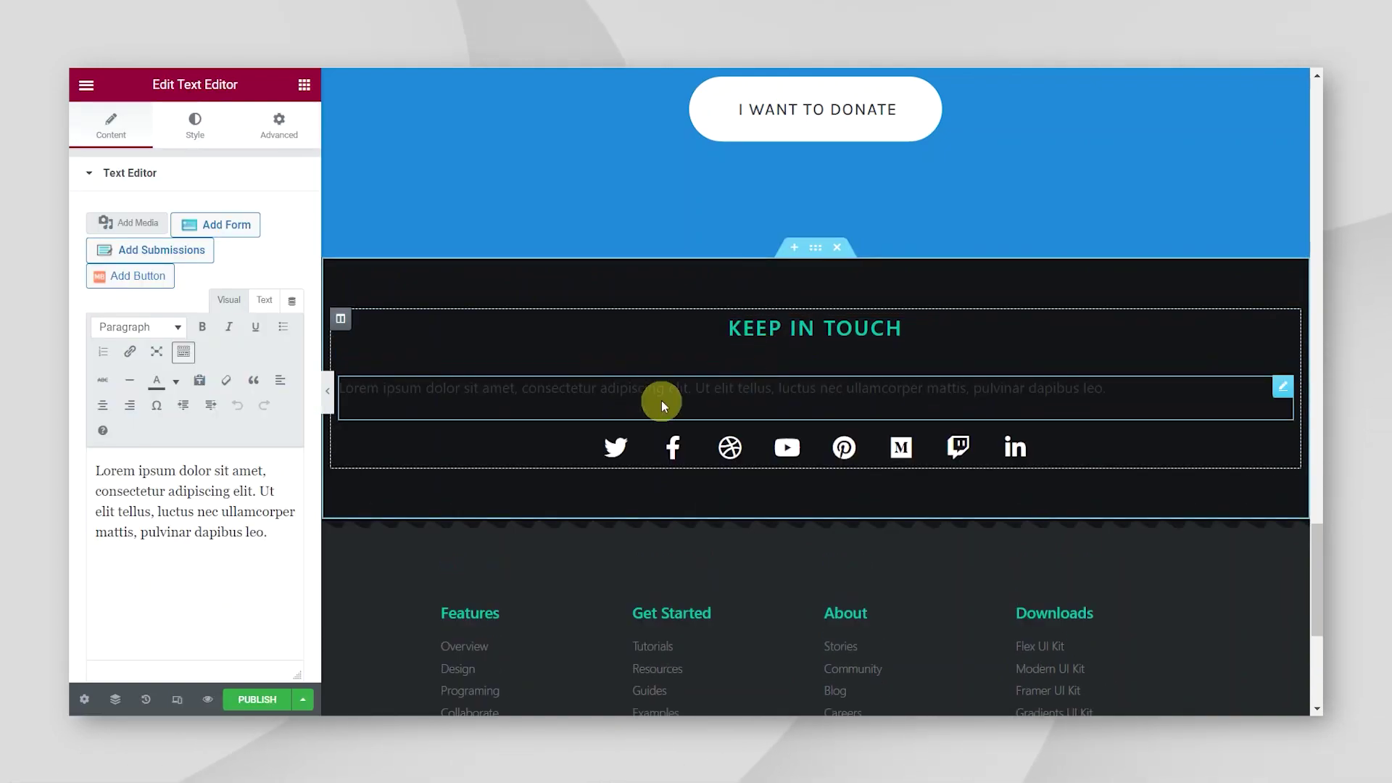
pyautogui.tripleClick(774, 392)
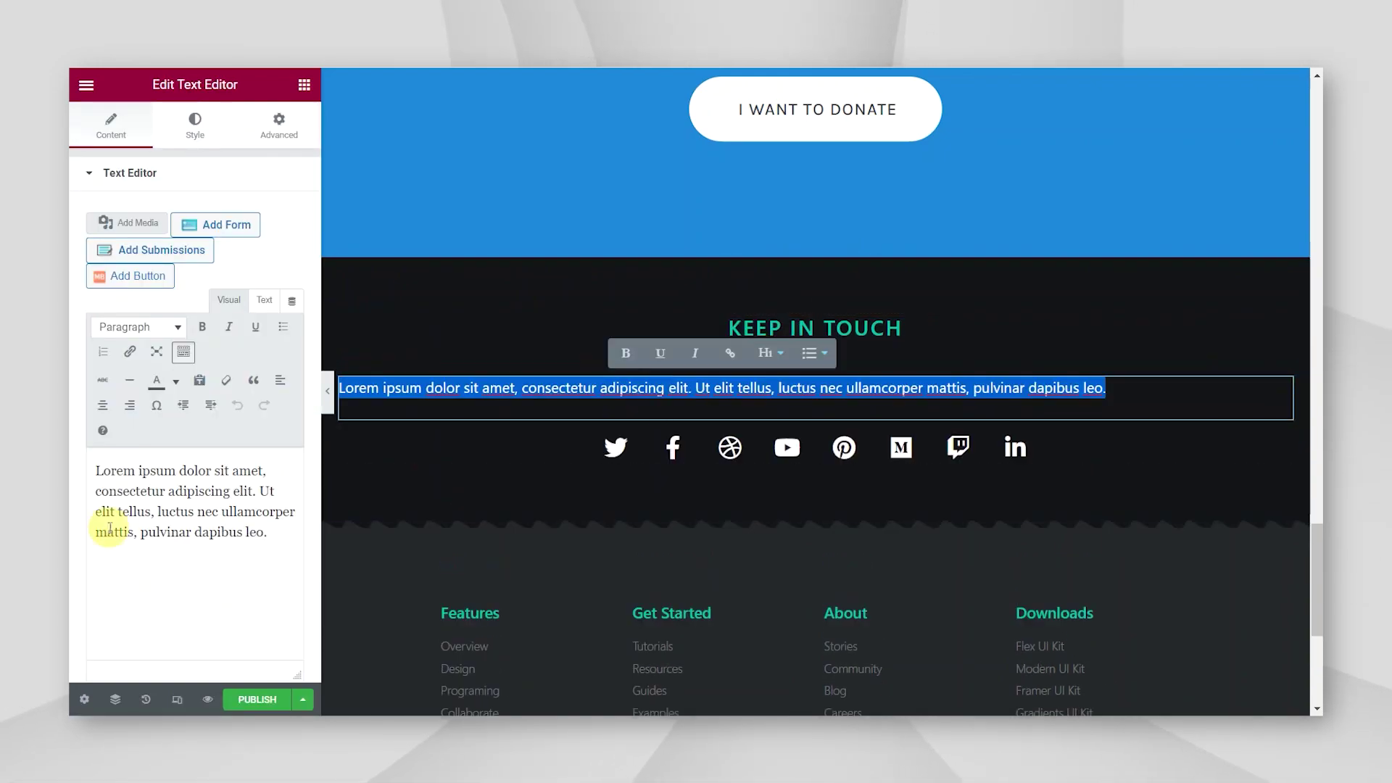
pyautogui.moveTo(287, 534); pyautogui.dragTo(94, 470)
pyautogui.hotkey('ctrl', 'c')
pyautogui.click(270, 534)
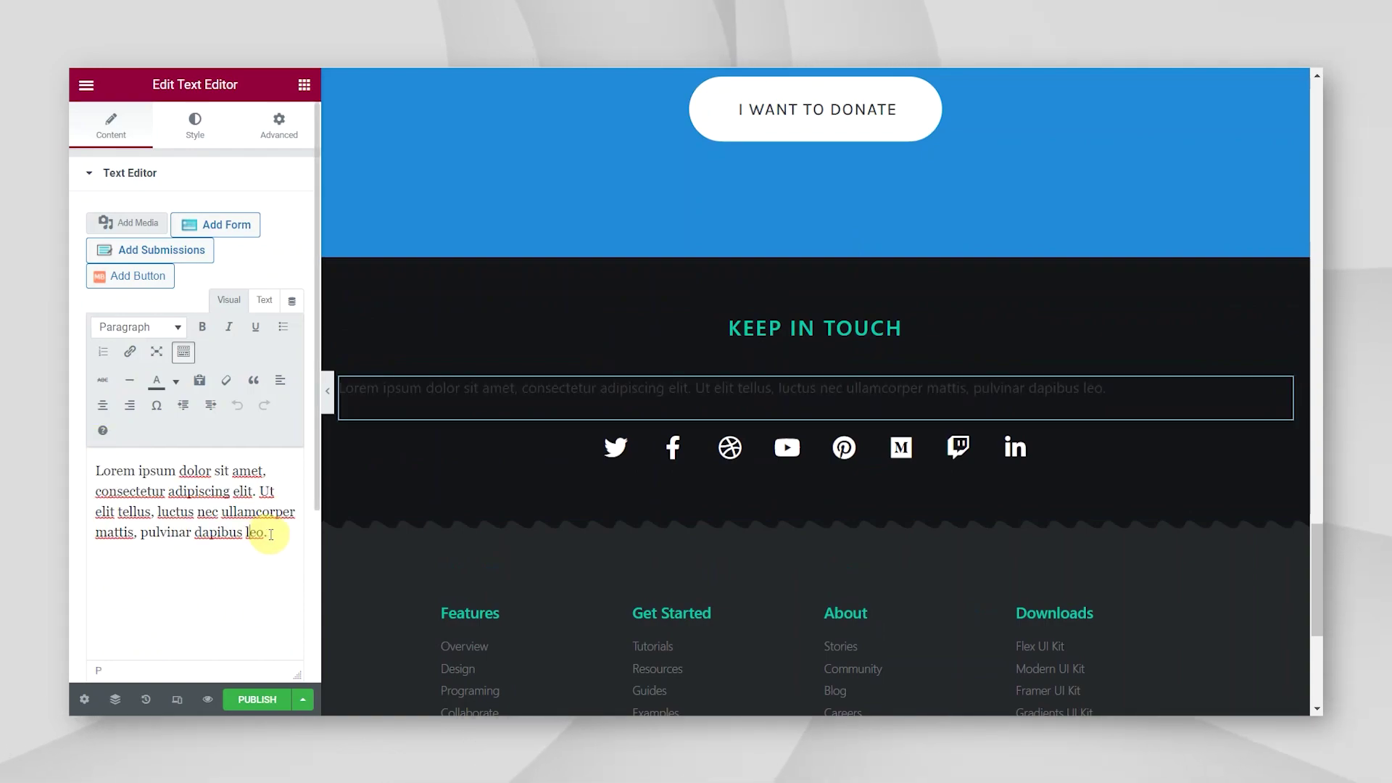
pyautogui.hotkey('ctrl', 'v')
pyautogui.hotkey('ctrl', 'v')
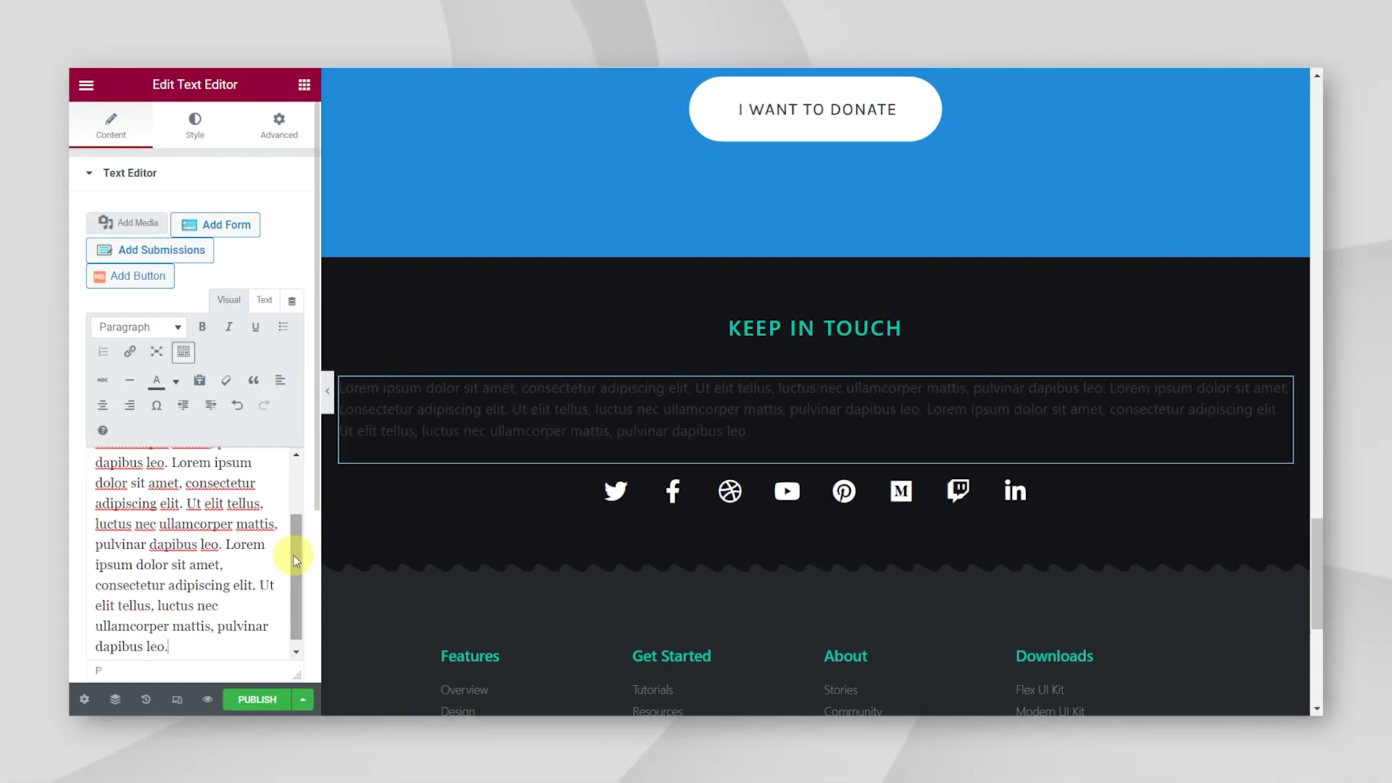
pyautogui.tripleClick(690, 423)
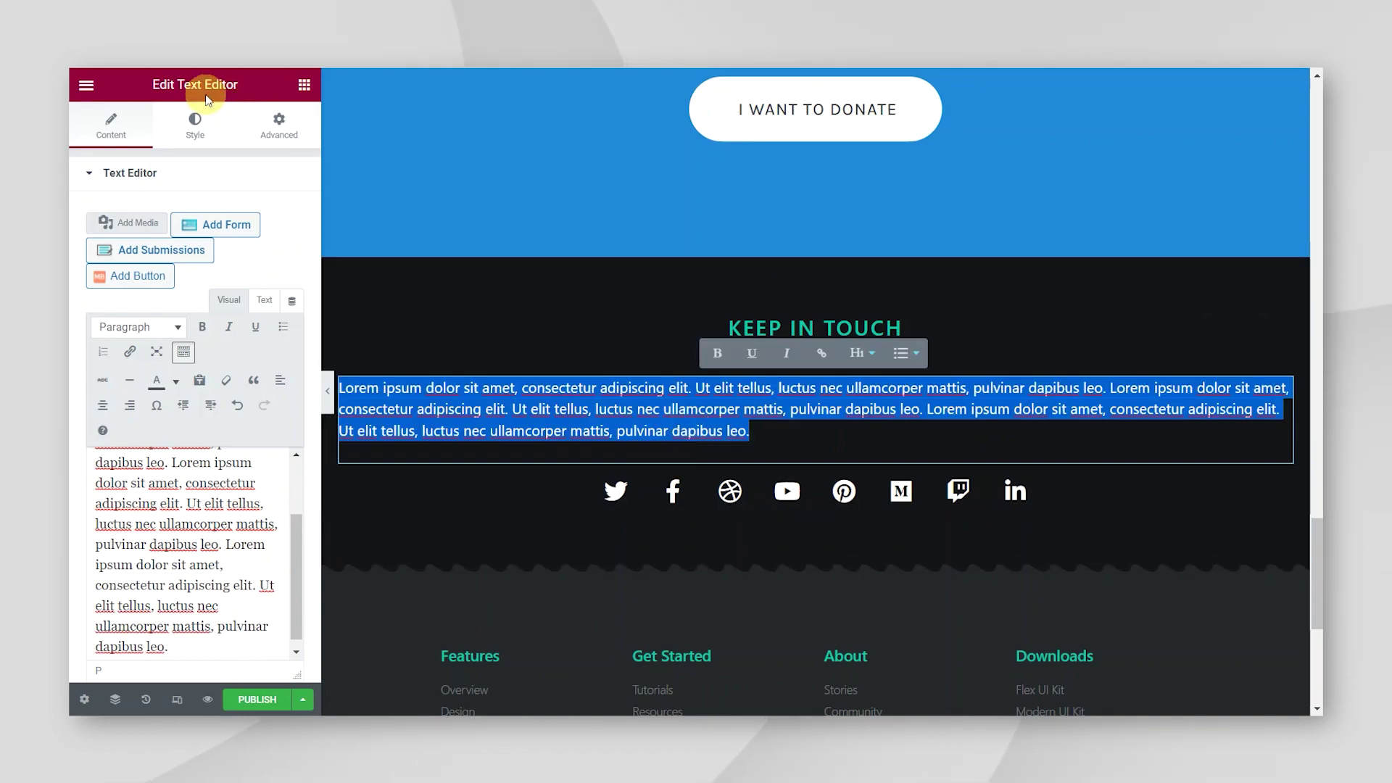
# - Make the paragraph text white and set its font family to Lato
pyautogui.click(214, 127)
pyautogui.click(291, 252)
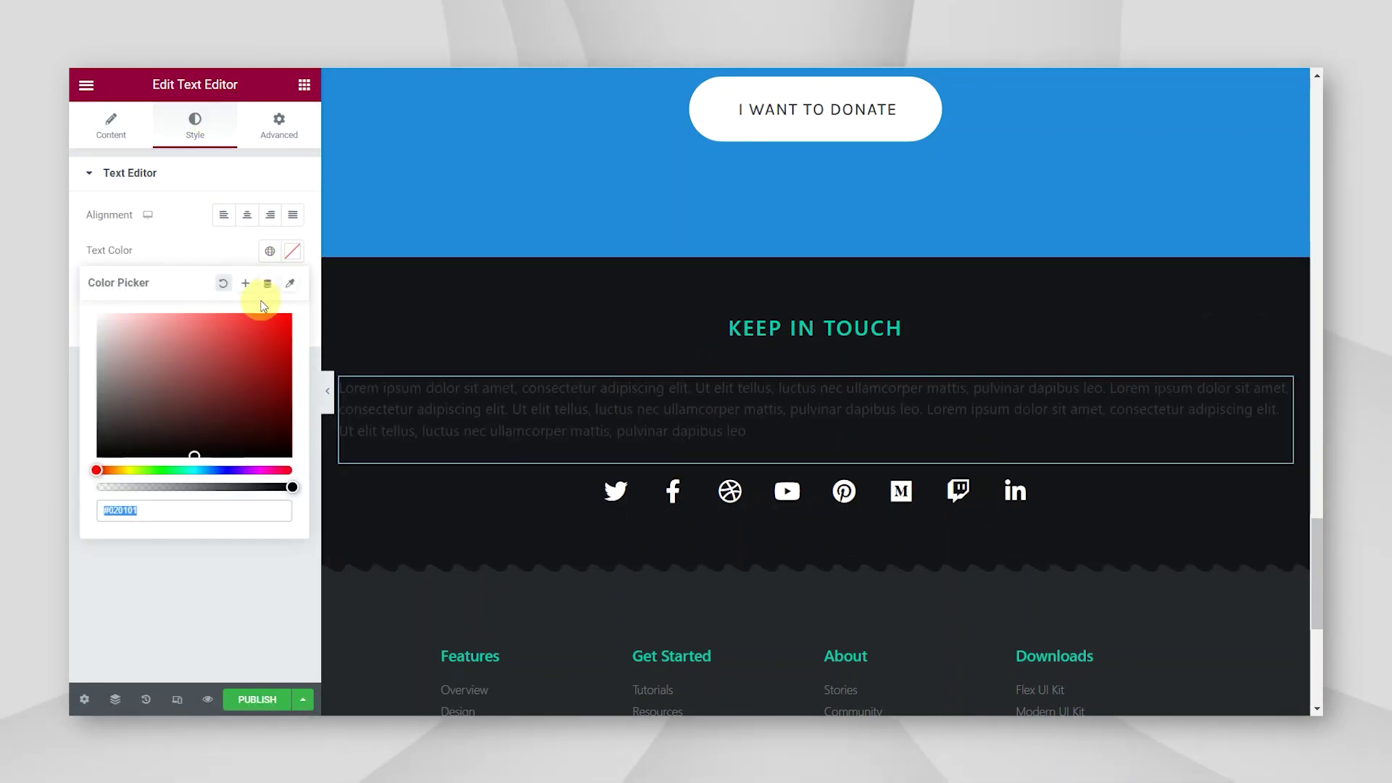
pyautogui.click(305, 251)
pyautogui.click(293, 289)
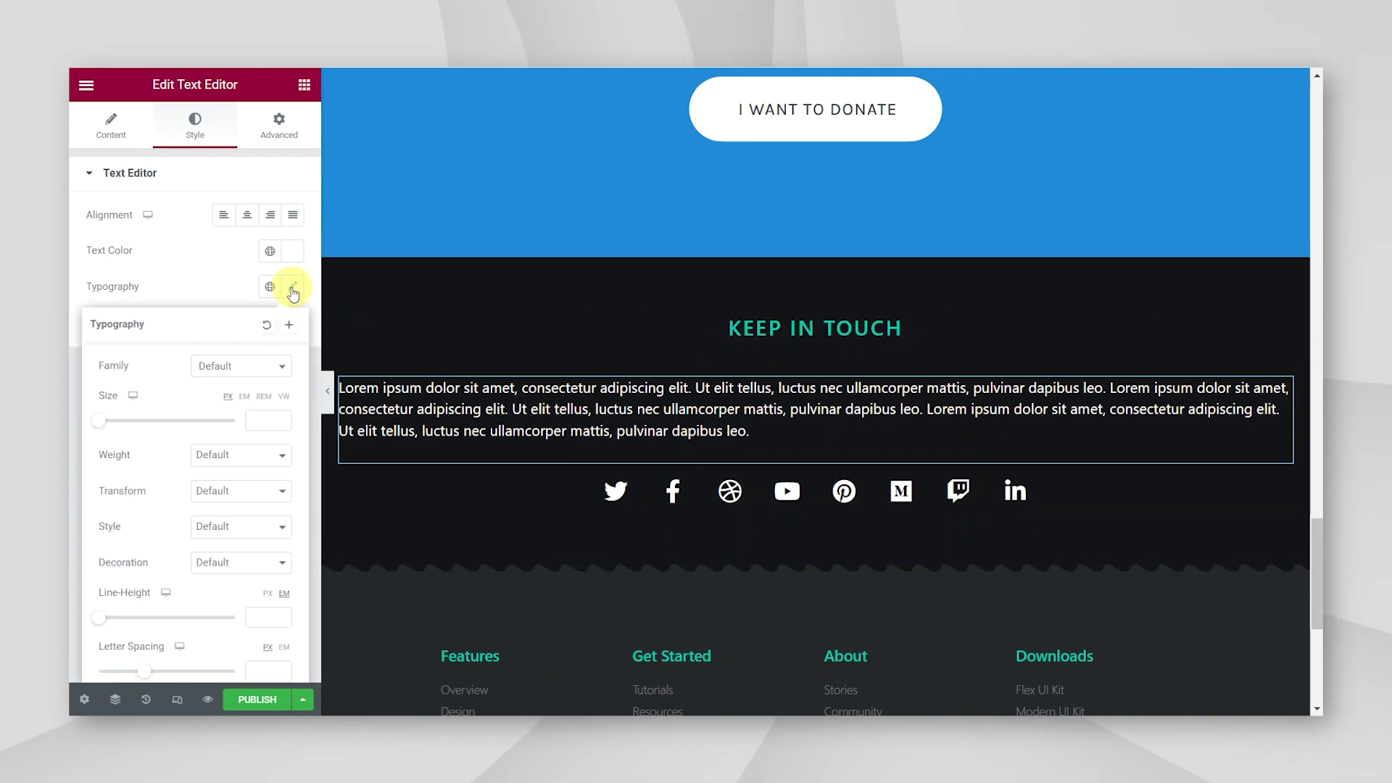
pyautogui.click(240, 370)
pyautogui.write('lato')
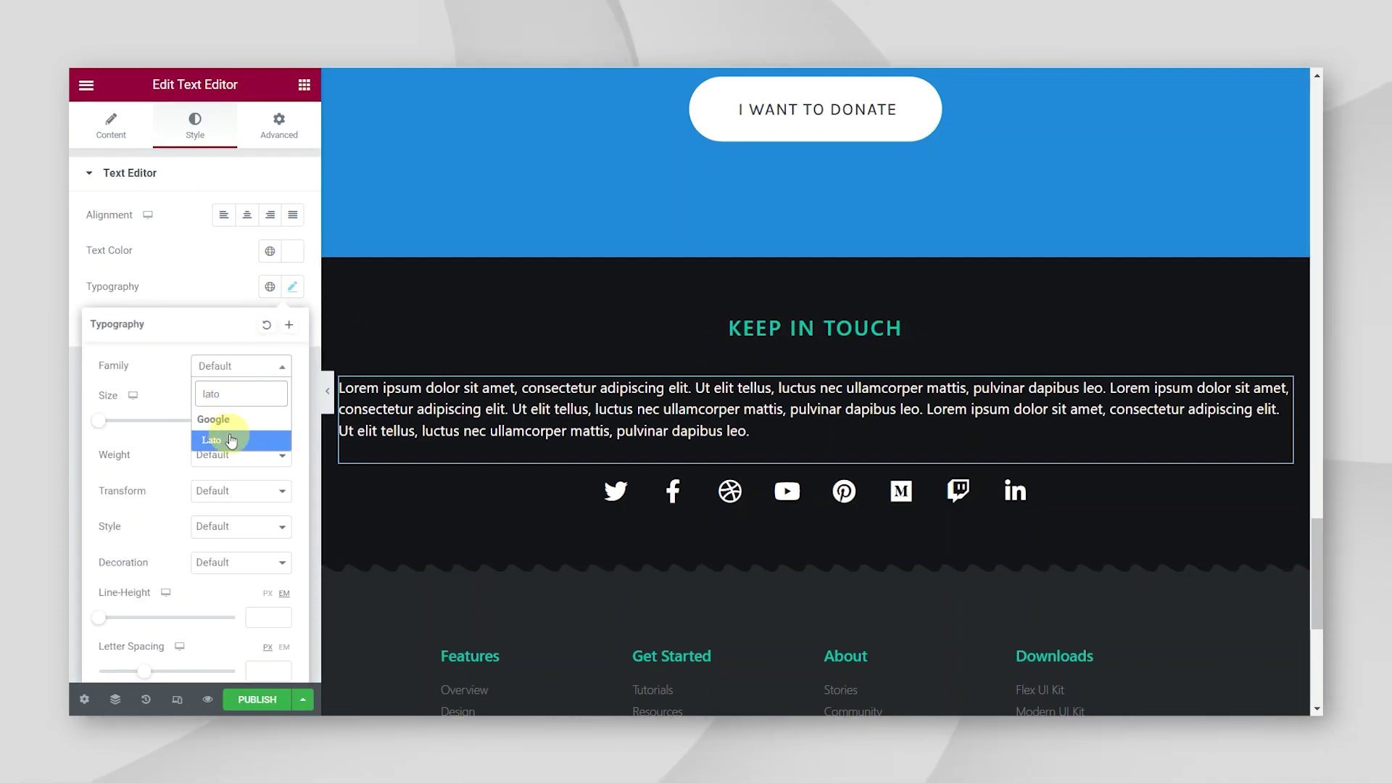
pyautogui.click(230, 441)
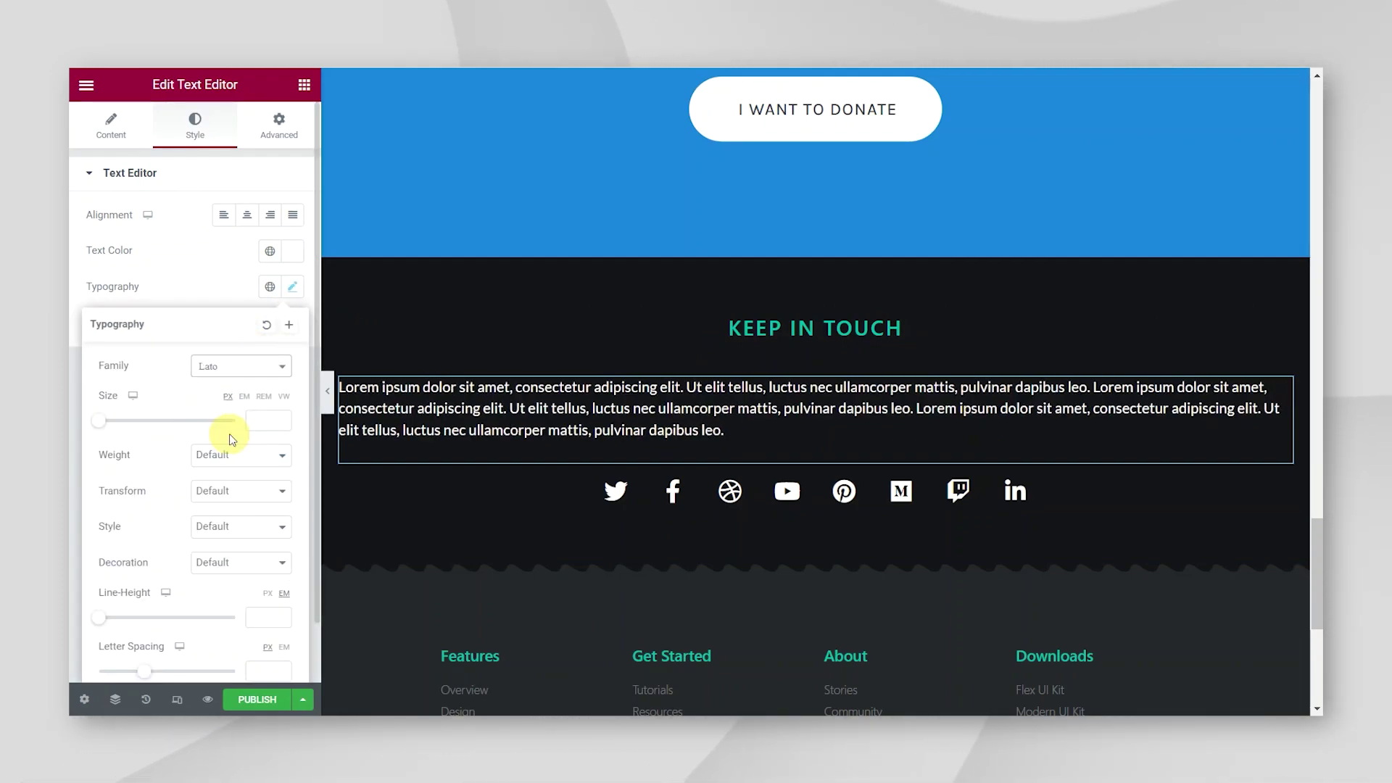
pyautogui.click(560, 396)
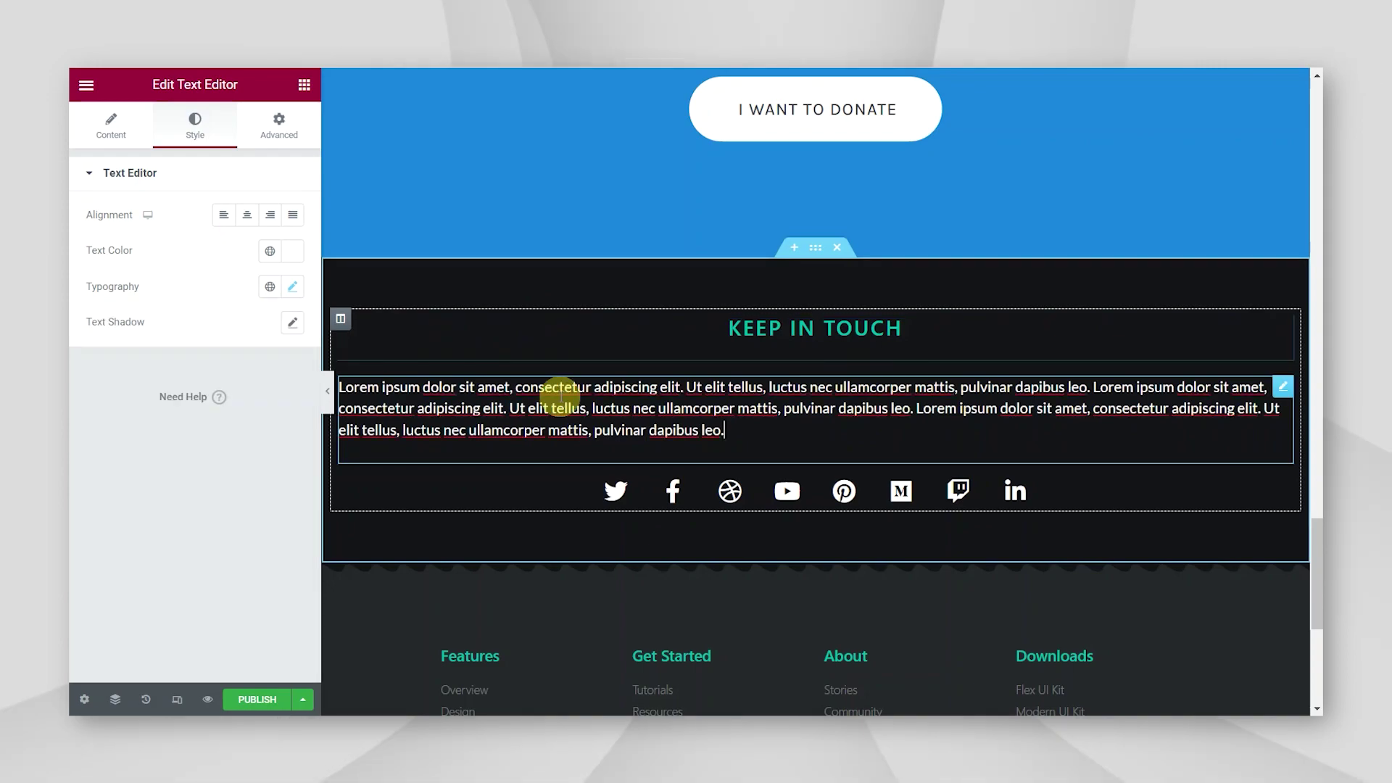
# - Add a text block below the paragraph listing Terms & Conditions, Privacy Policy and Cookie Policy
pyautogui.click(304, 85)
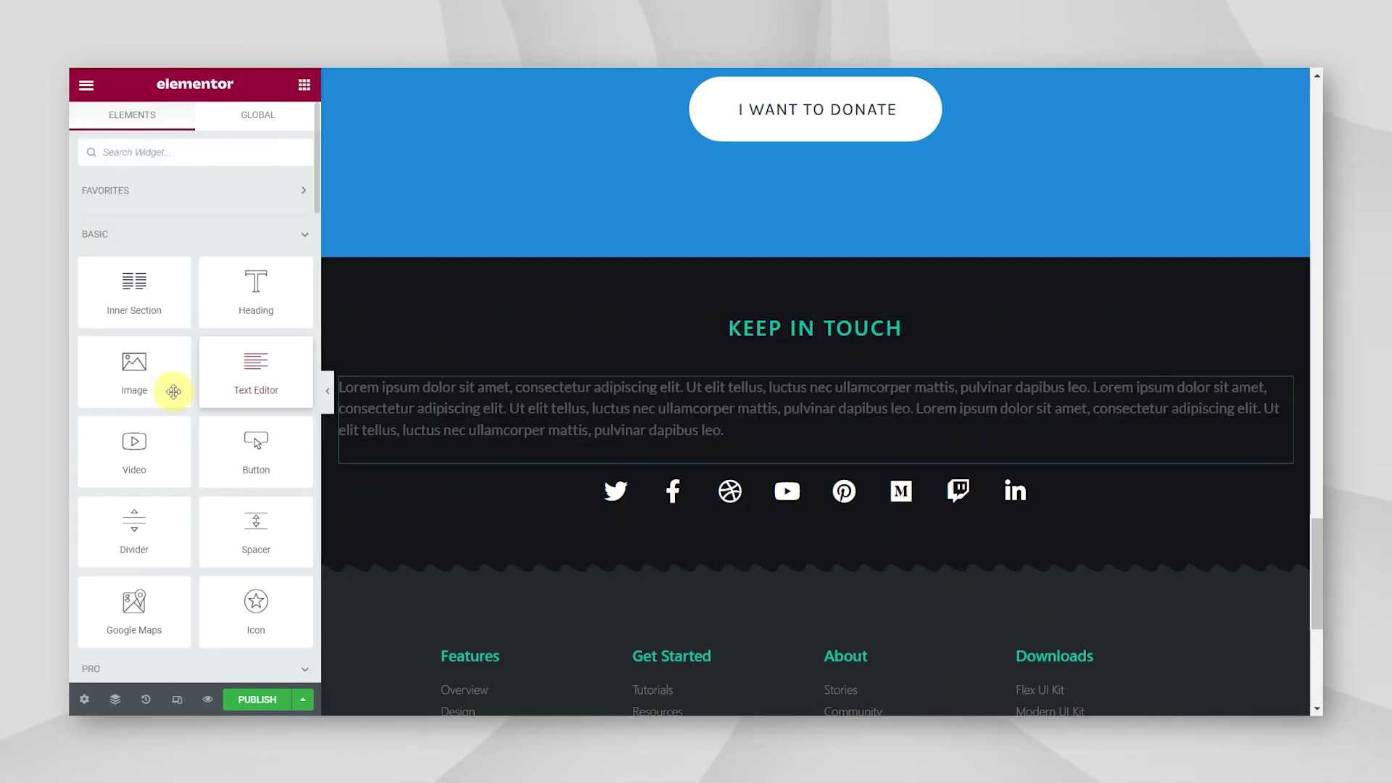
pyautogui.moveTo(215, 371); pyautogui.dragTo(459, 468)
pyautogui.tripleClick(254, 519)
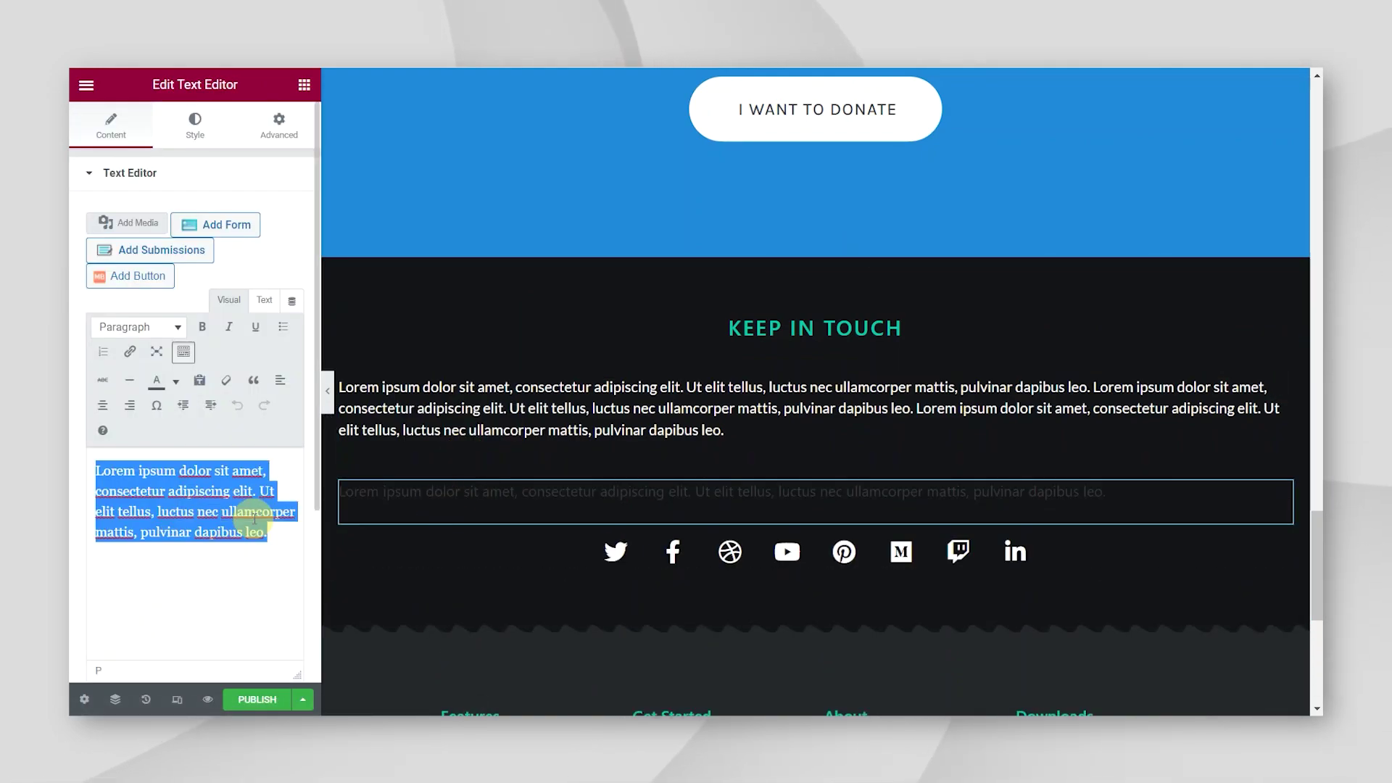
pyautogui.write('Terms')
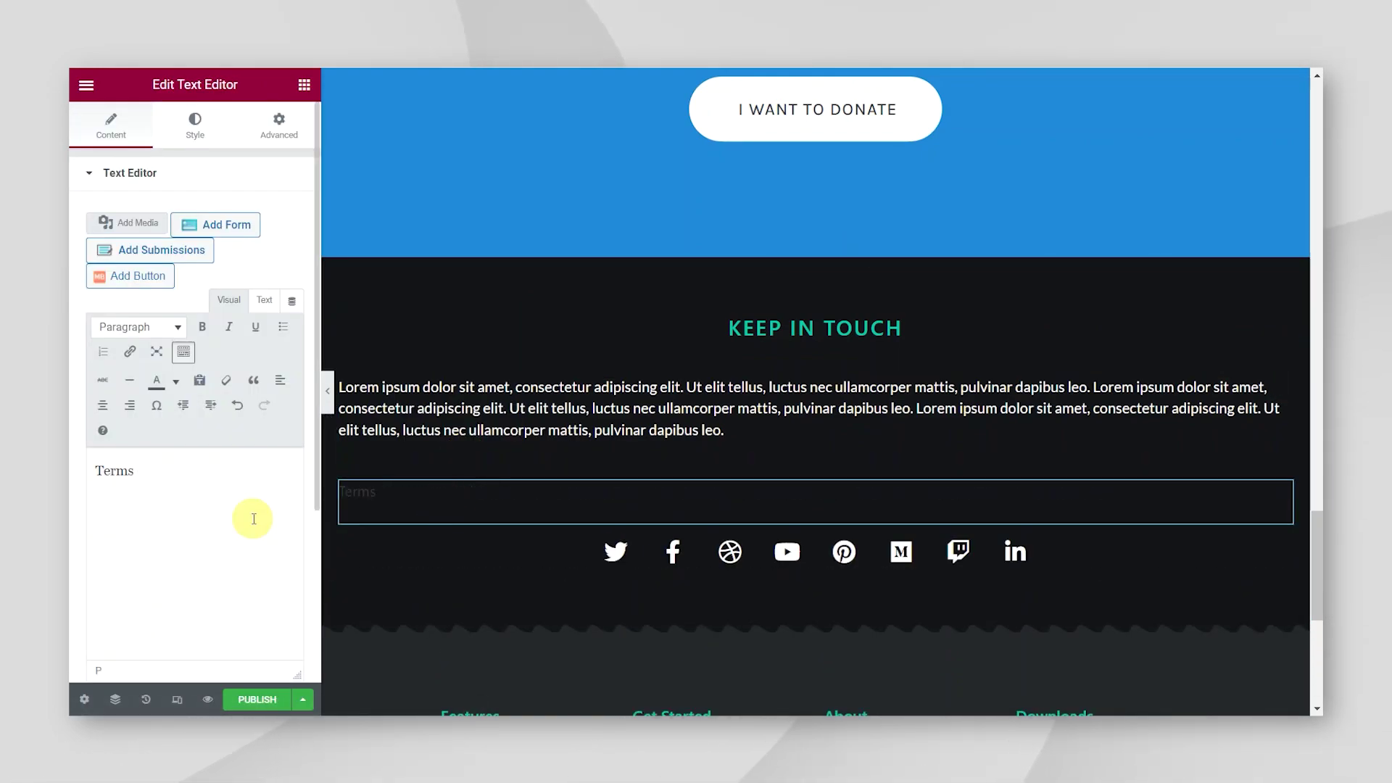
pyautogui.write(' & Con')
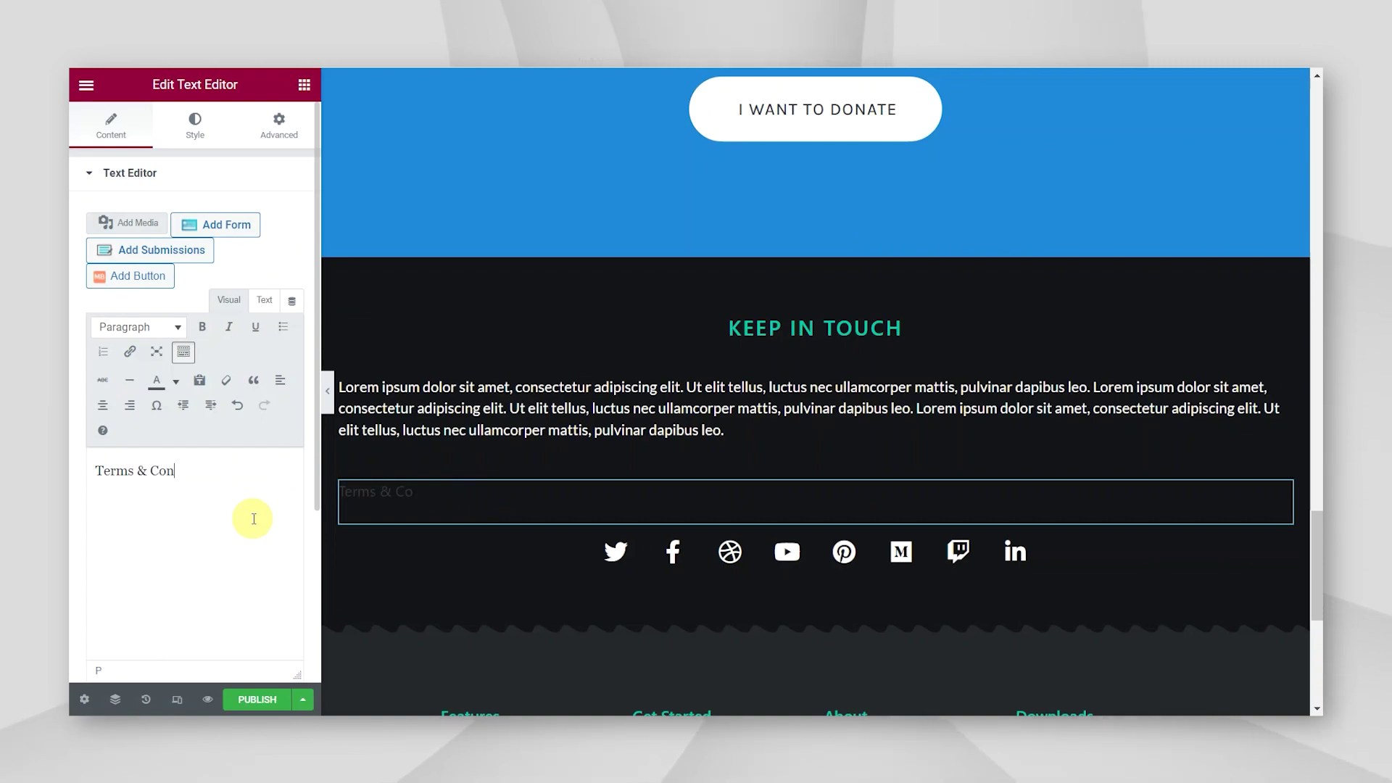
pyautogui.write('ditions')
pyautogui.press('Return')
pyautogui.write('Privacy Policy')
pyautogui.press('Return')
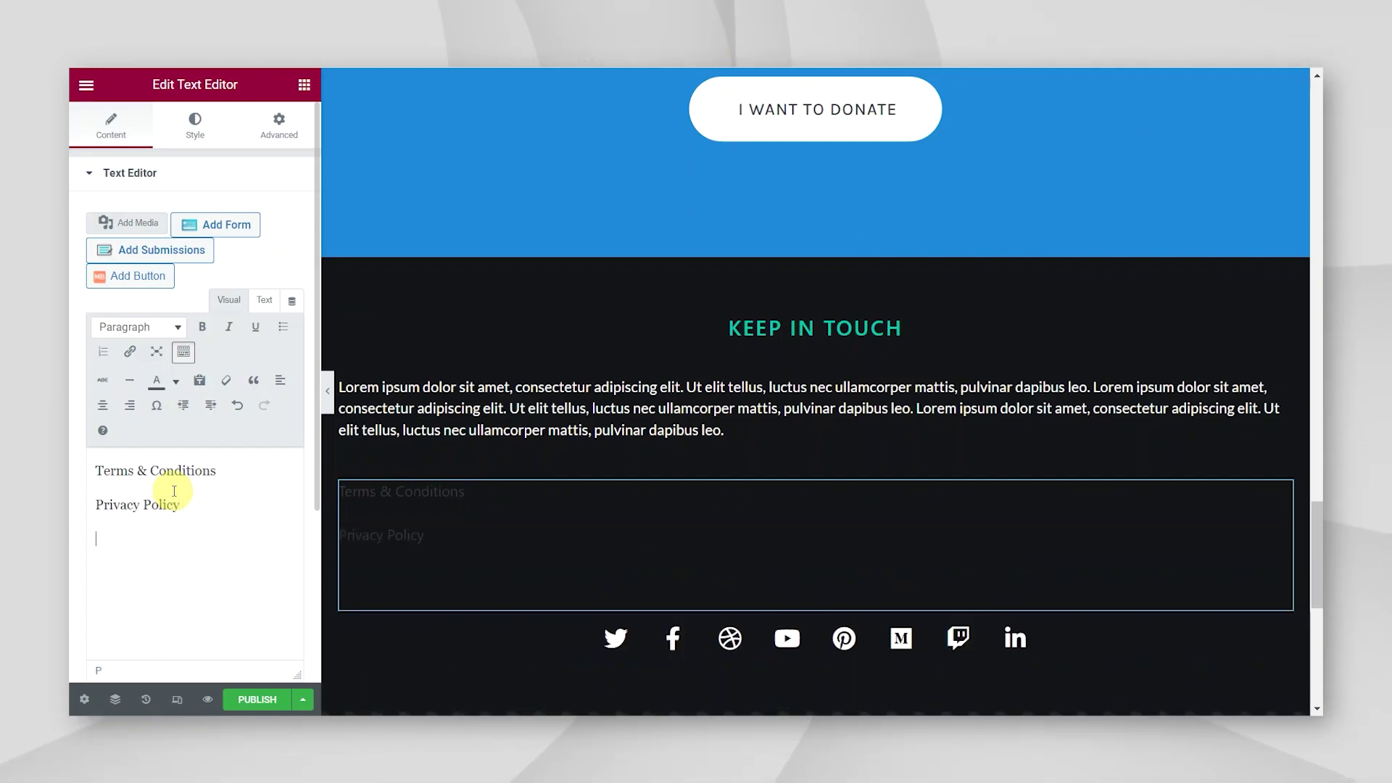
pyautogui.write('Cookie Policy')
# - Style the policy lines in Lato with tight line spacing and white text
pyautogui.click(195, 127)
pyautogui.click(292, 286)
pyautogui.click(240, 367)
pyautogui.write('lato')
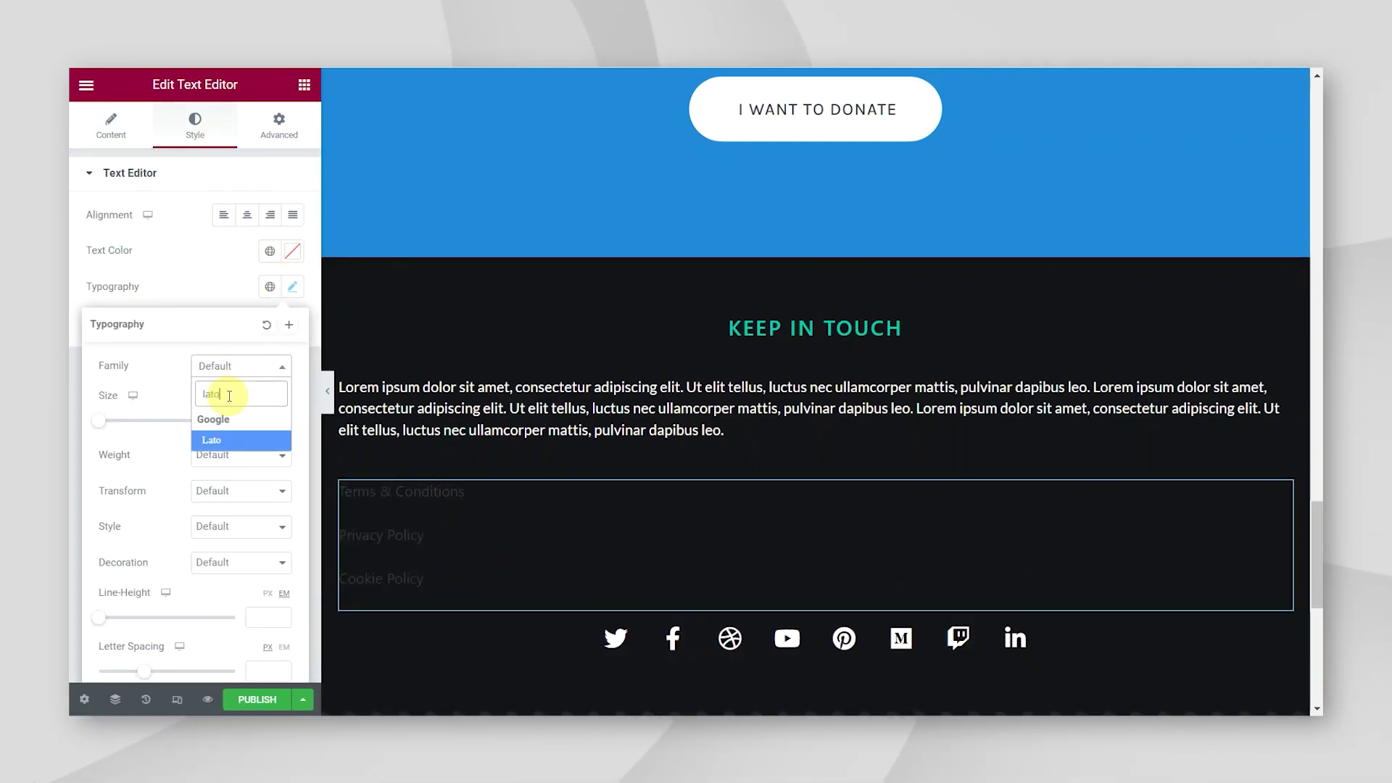
pyautogui.click(208, 438)
pyautogui.click(98, 620)
pyautogui.click(292, 252)
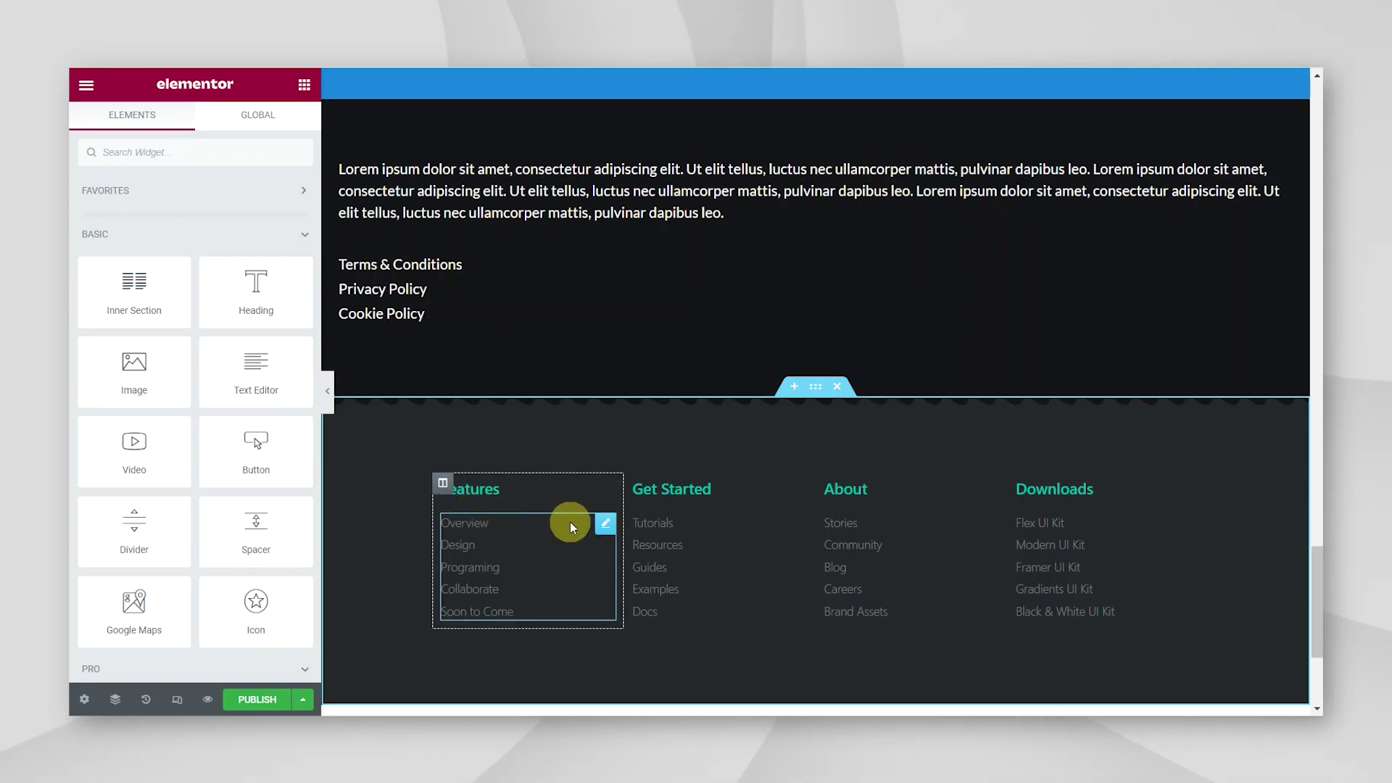
pyautogui.click(606, 523)
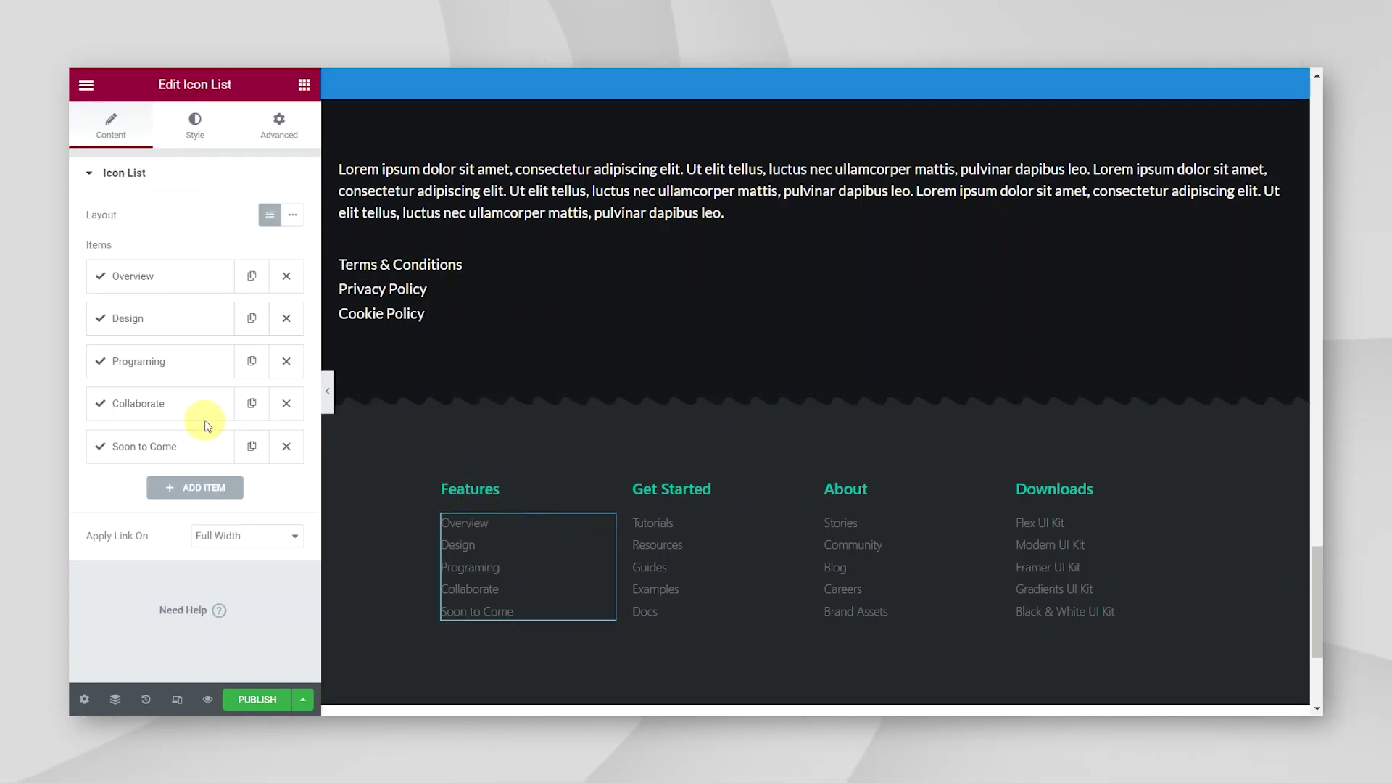
pyautogui.click(163, 275)
pyautogui.click(166, 278)
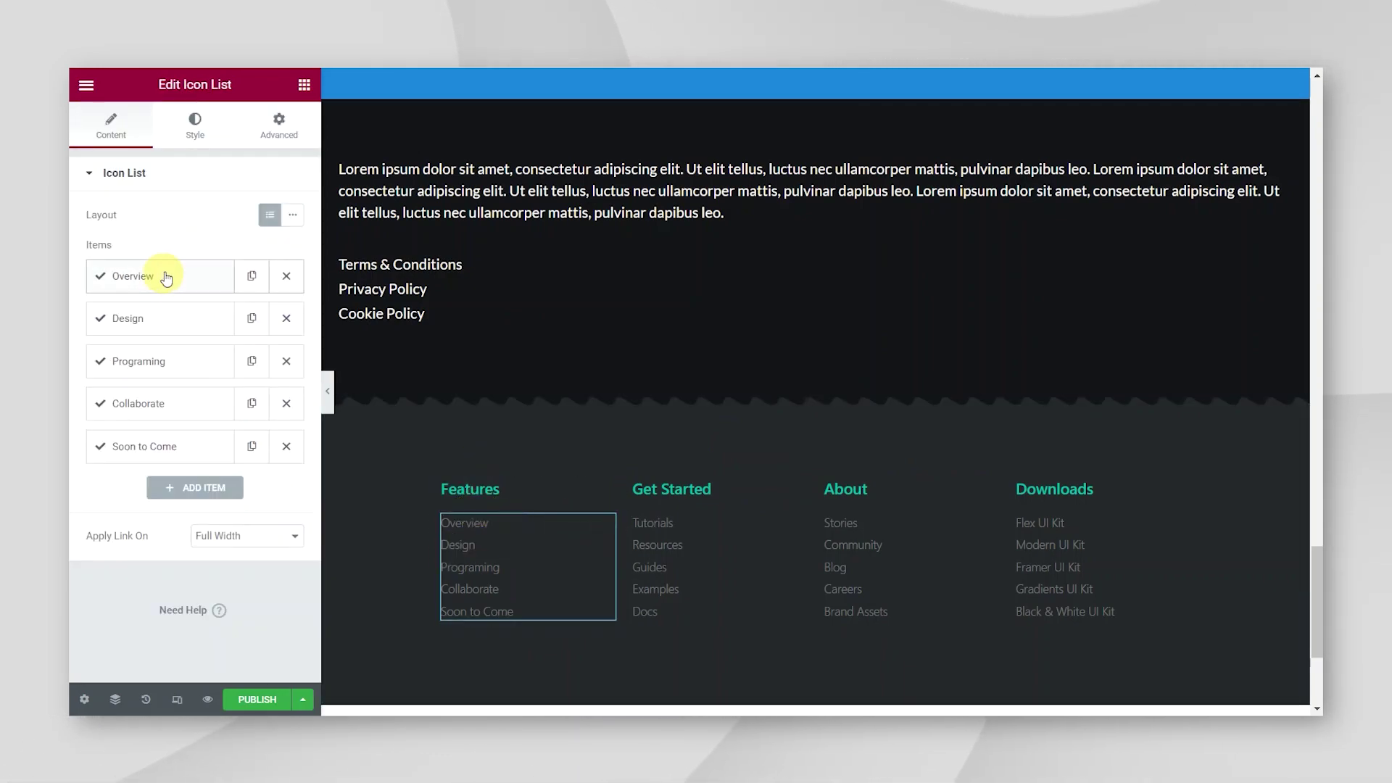
pyautogui.click(305, 87)
pyautogui.click(234, 154)
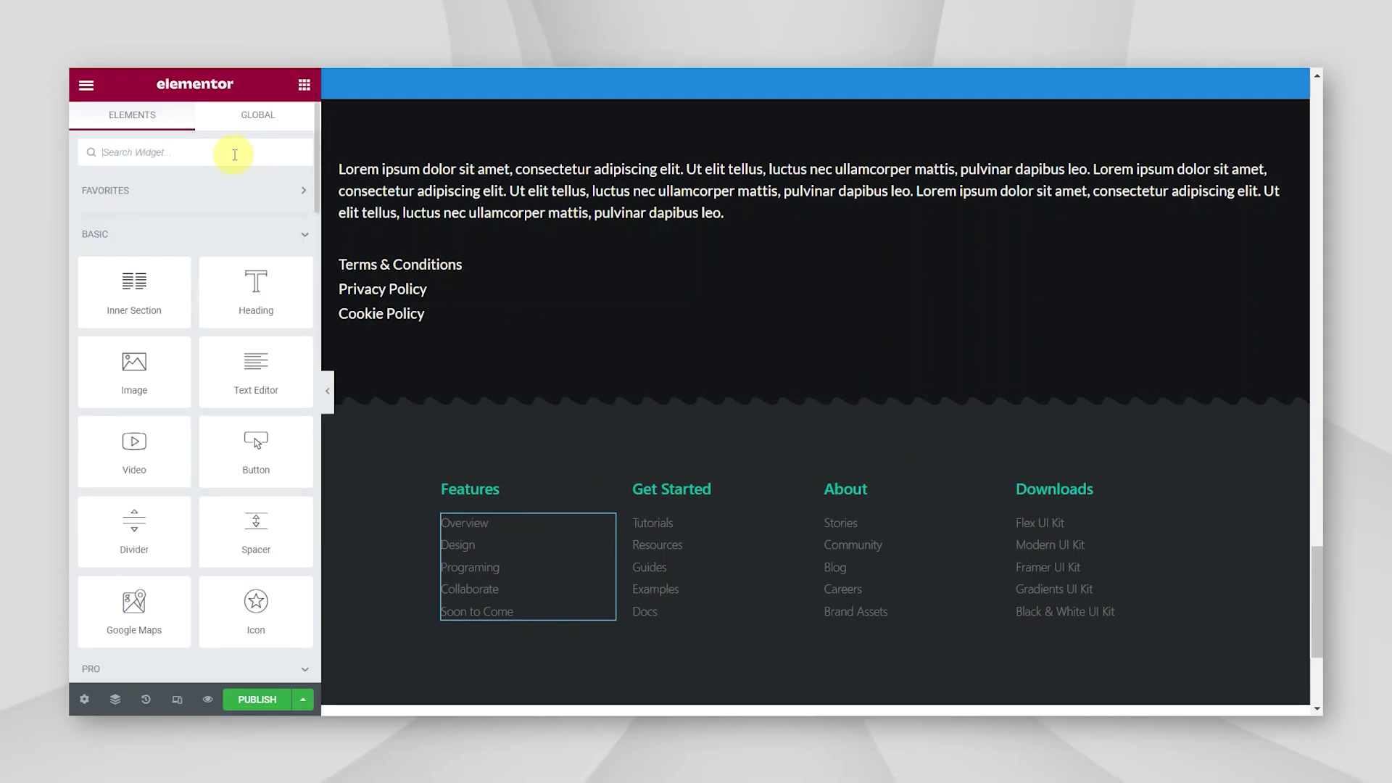
pyautogui.write('menu')
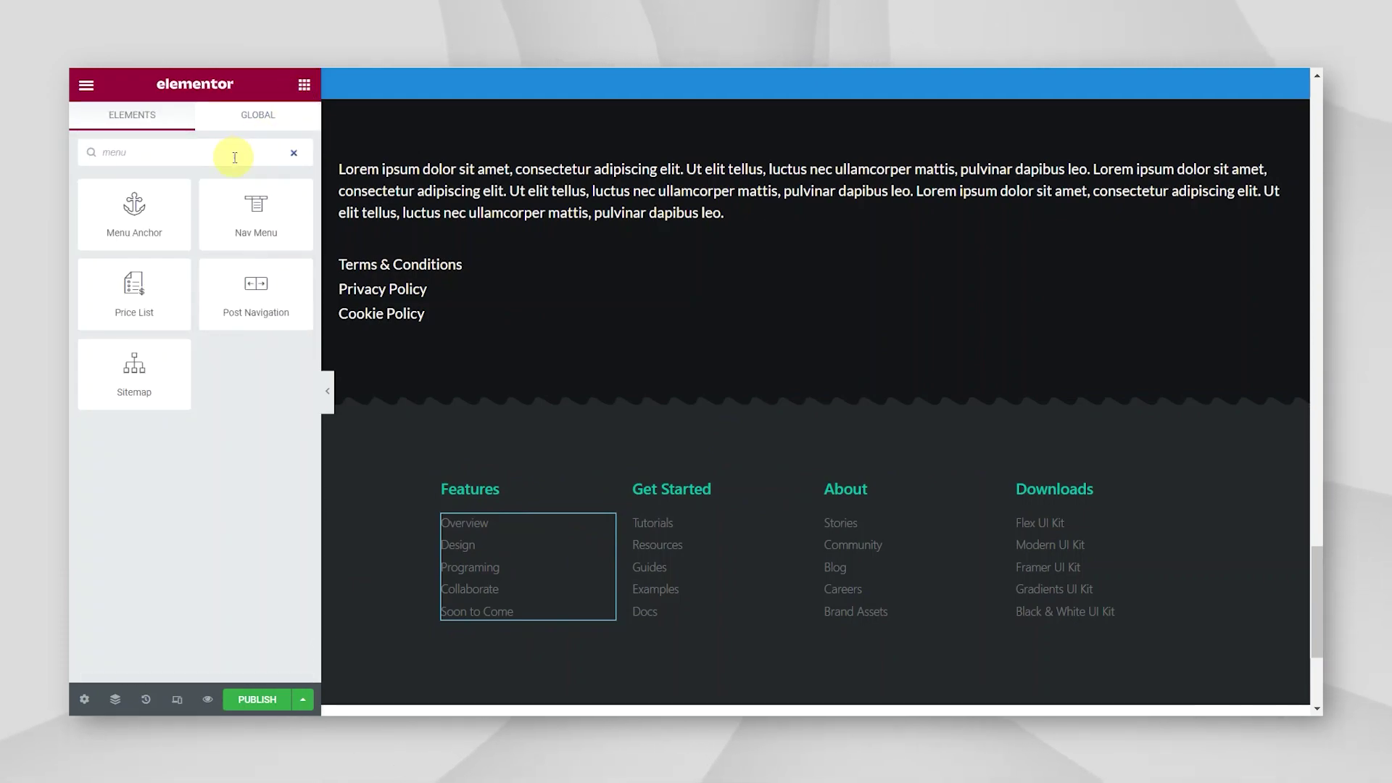
pyautogui.moveTo(217, 221); pyautogui.dragTo(512, 548)
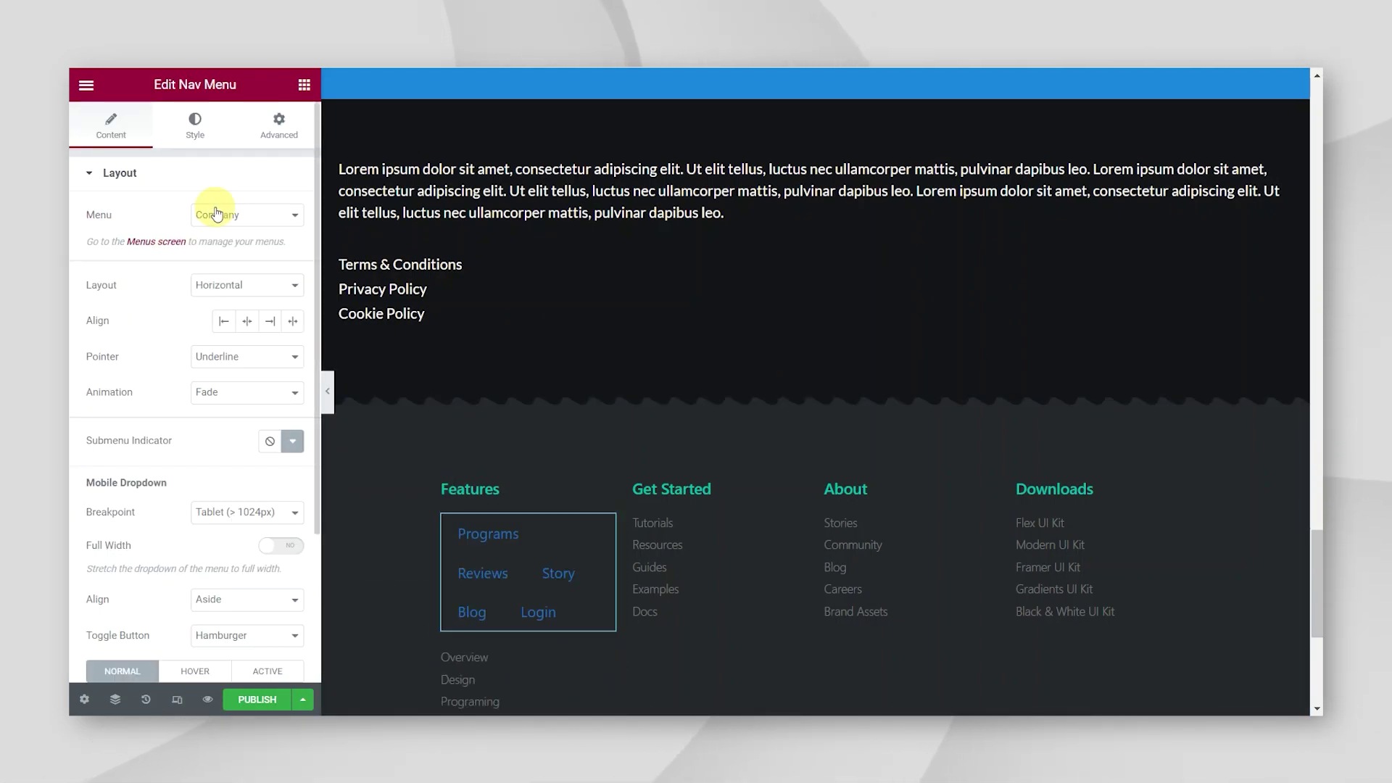
pyautogui.click(259, 218)
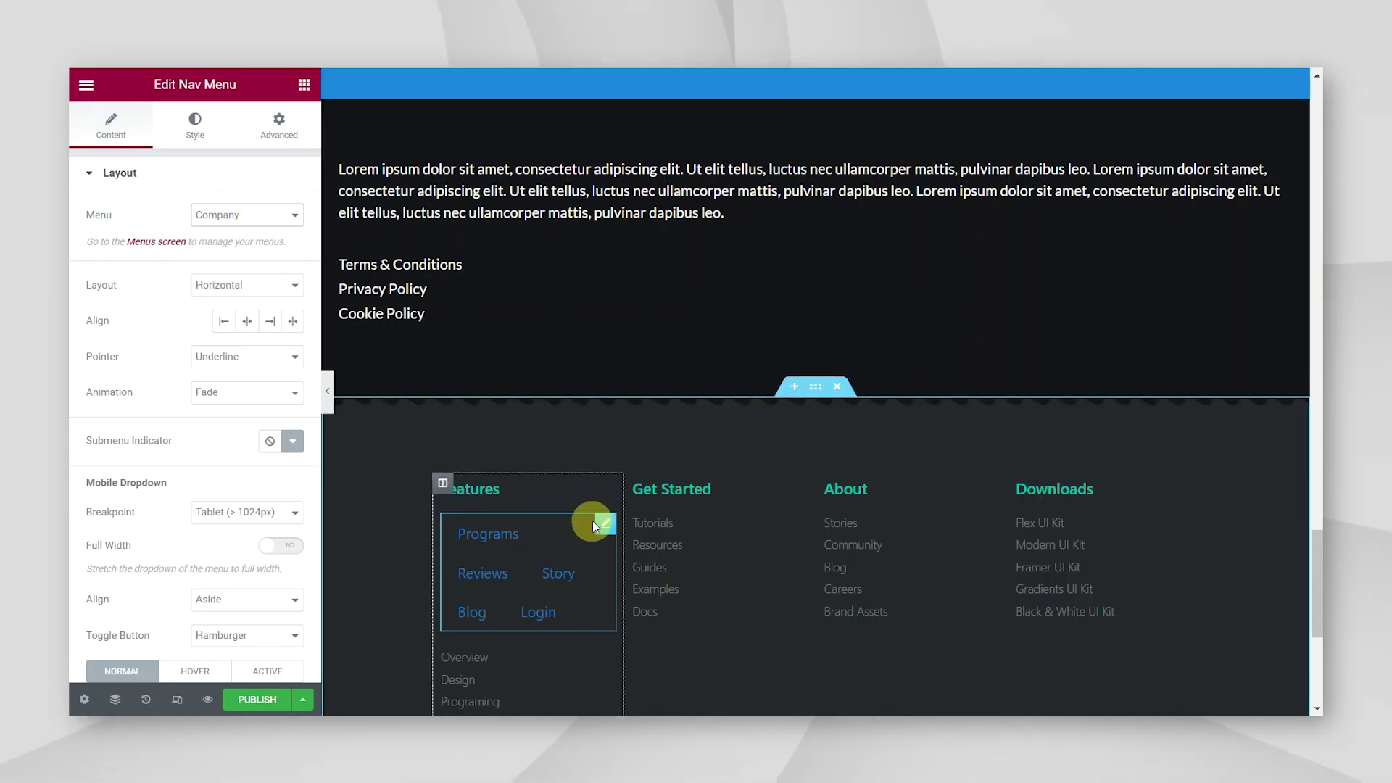
pyautogui.rightClick(593, 521)
pyautogui.click(653, 702)
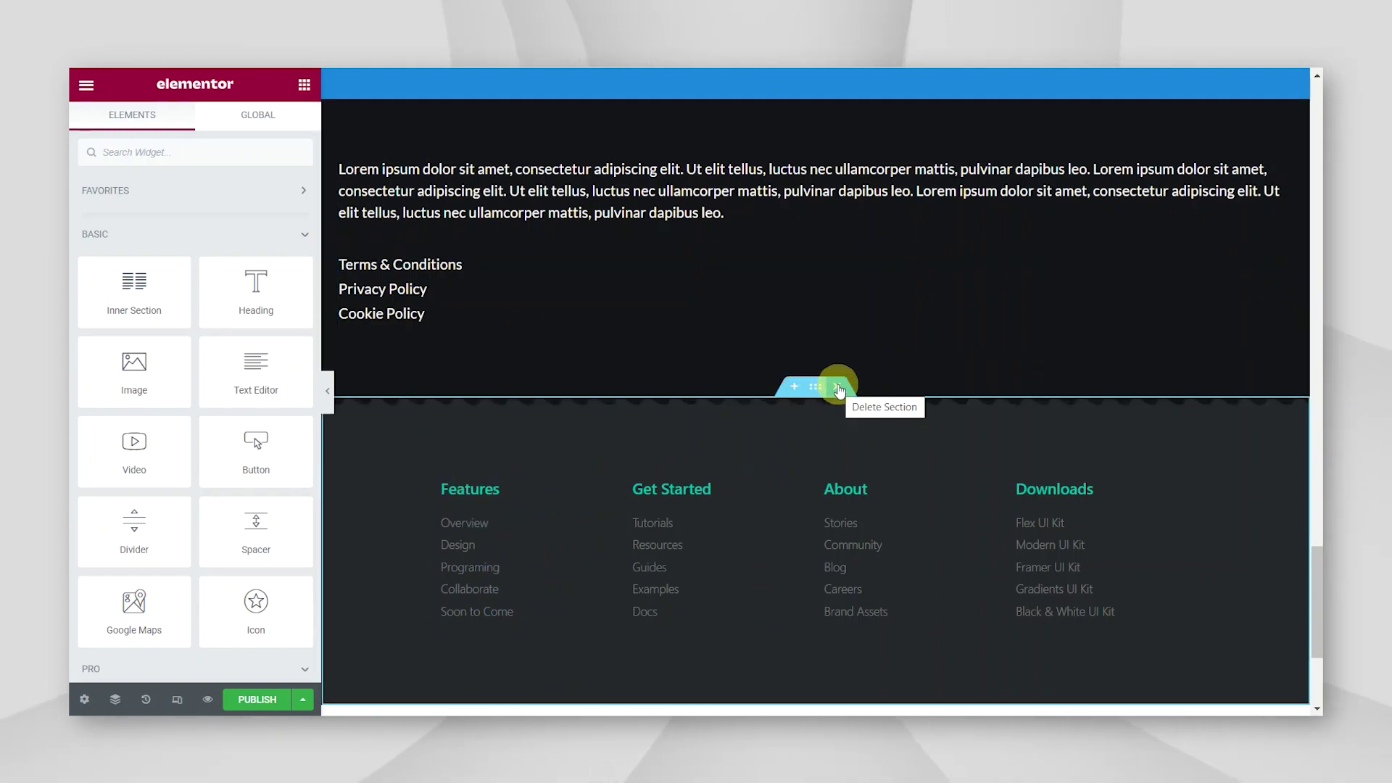
# - Delete the entire footer section
pyautogui.click(839, 390)
pyautogui.scroll(10, 935, 590)
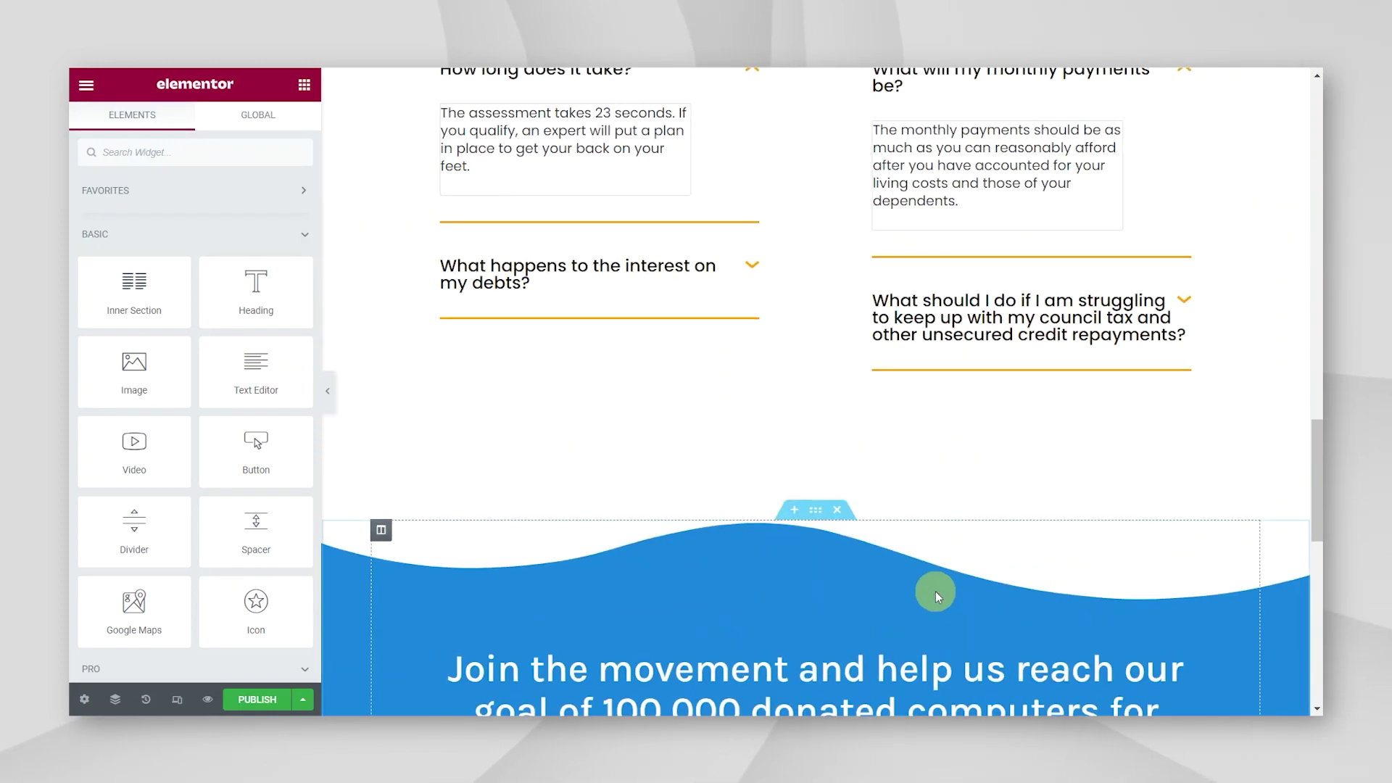
pyautogui.scroll(-5, 935, 590)
# - Replace the donate heading's text with the pasted reassurance message
pyautogui.tripleClick(715, 327)
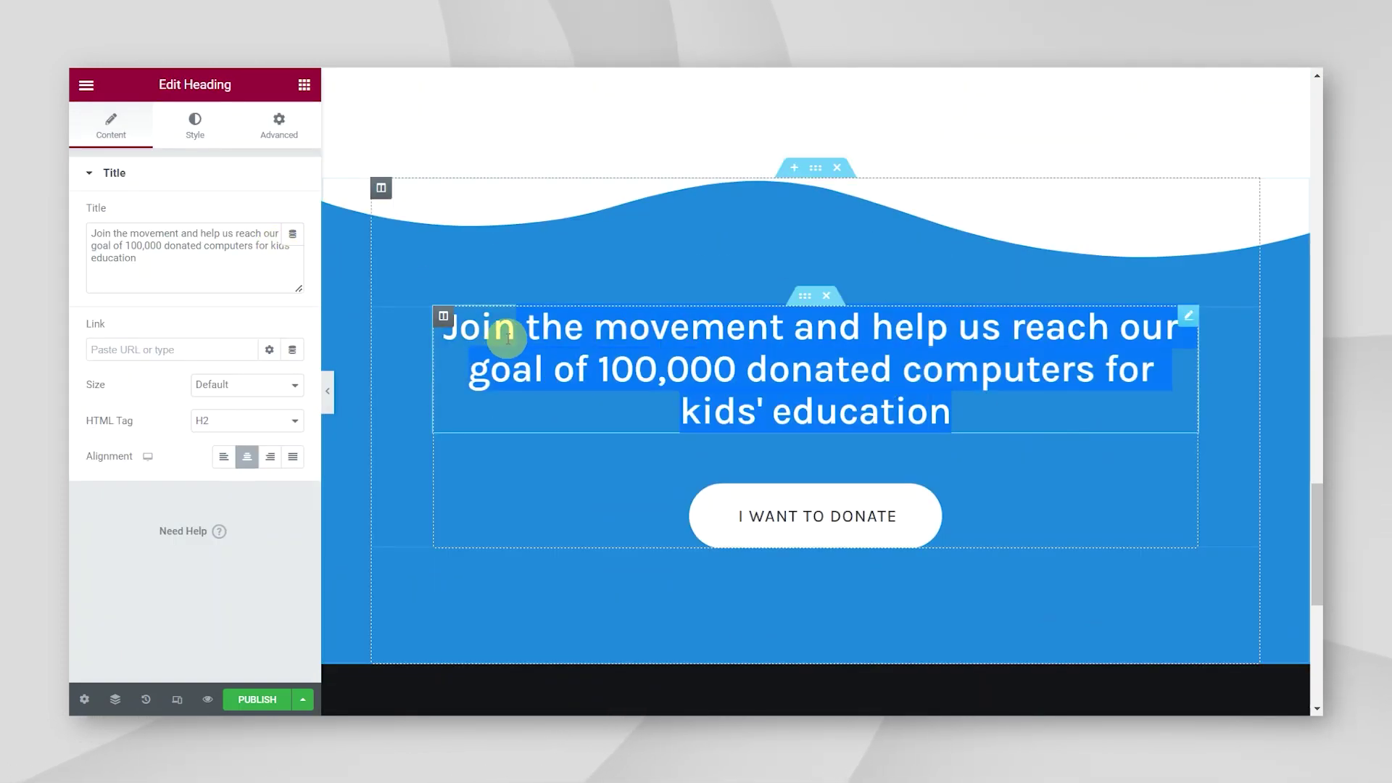
pyautogui.moveTo(438, 333); pyautogui.dragTo(1204, 424)
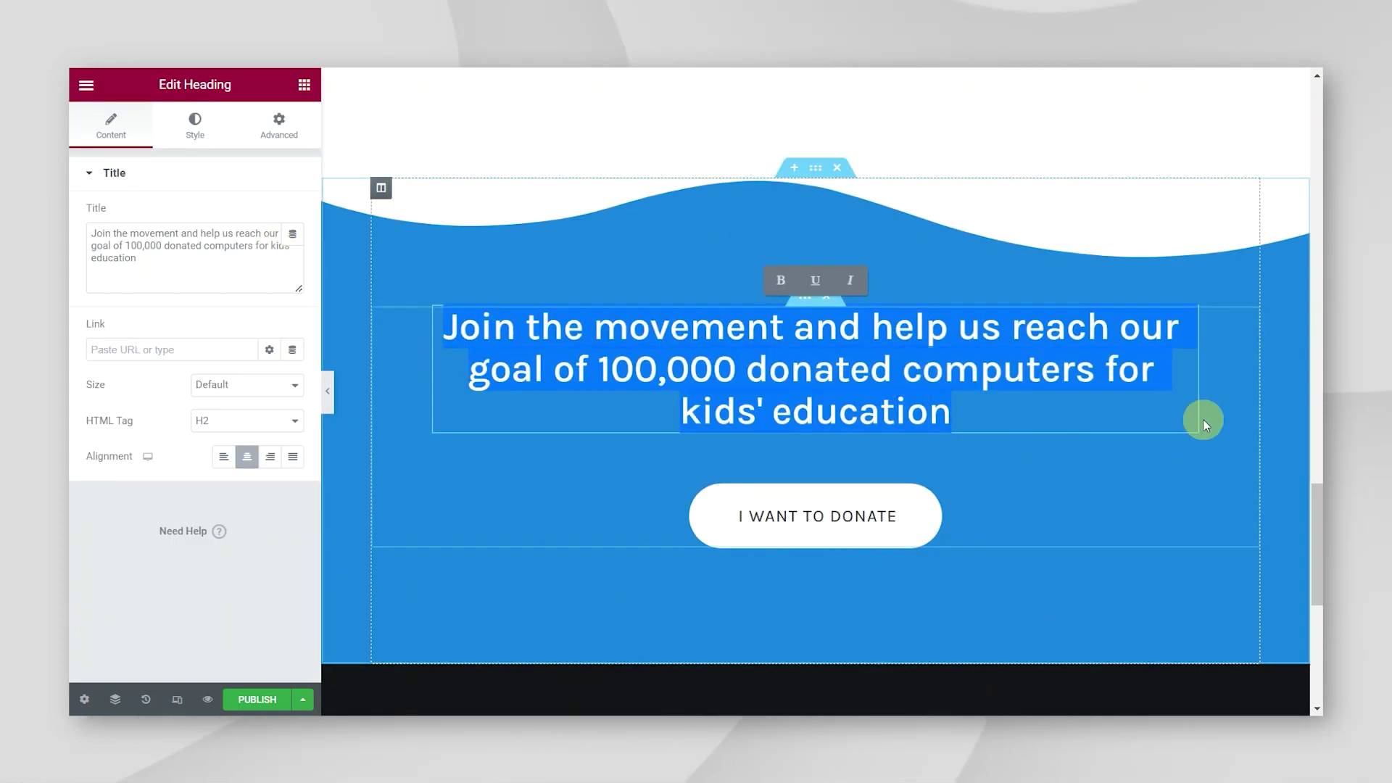
pyautogui.click(1149, 433)
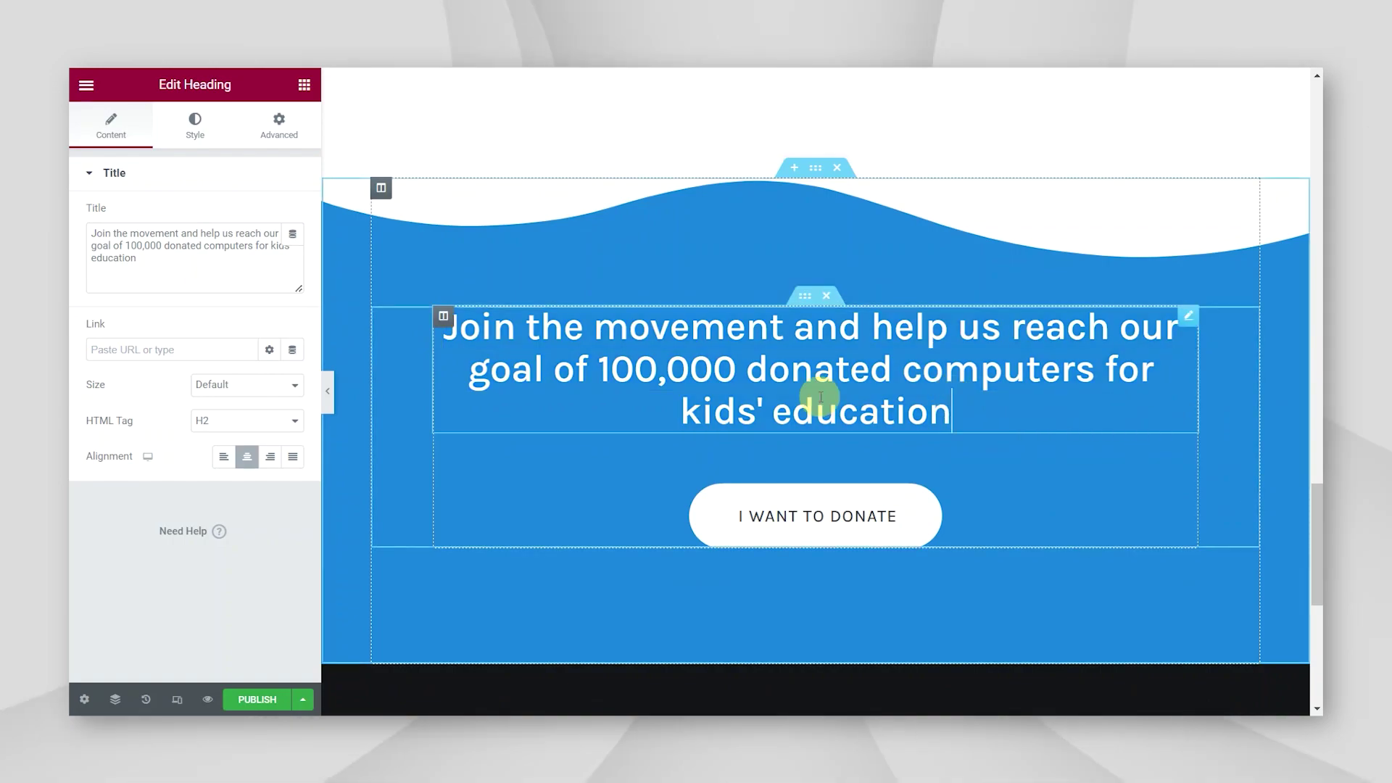
pyautogui.moveTo(500, 409); pyautogui.dragTo(93, 212)
pyautogui.click(540, 388)
pyautogui.write('You are NOT alone in this, and you should never feel ashamed for wanting to give your family the best start in life. But, if things get out of hand, you shouldn’t hesitate to ask for help.')
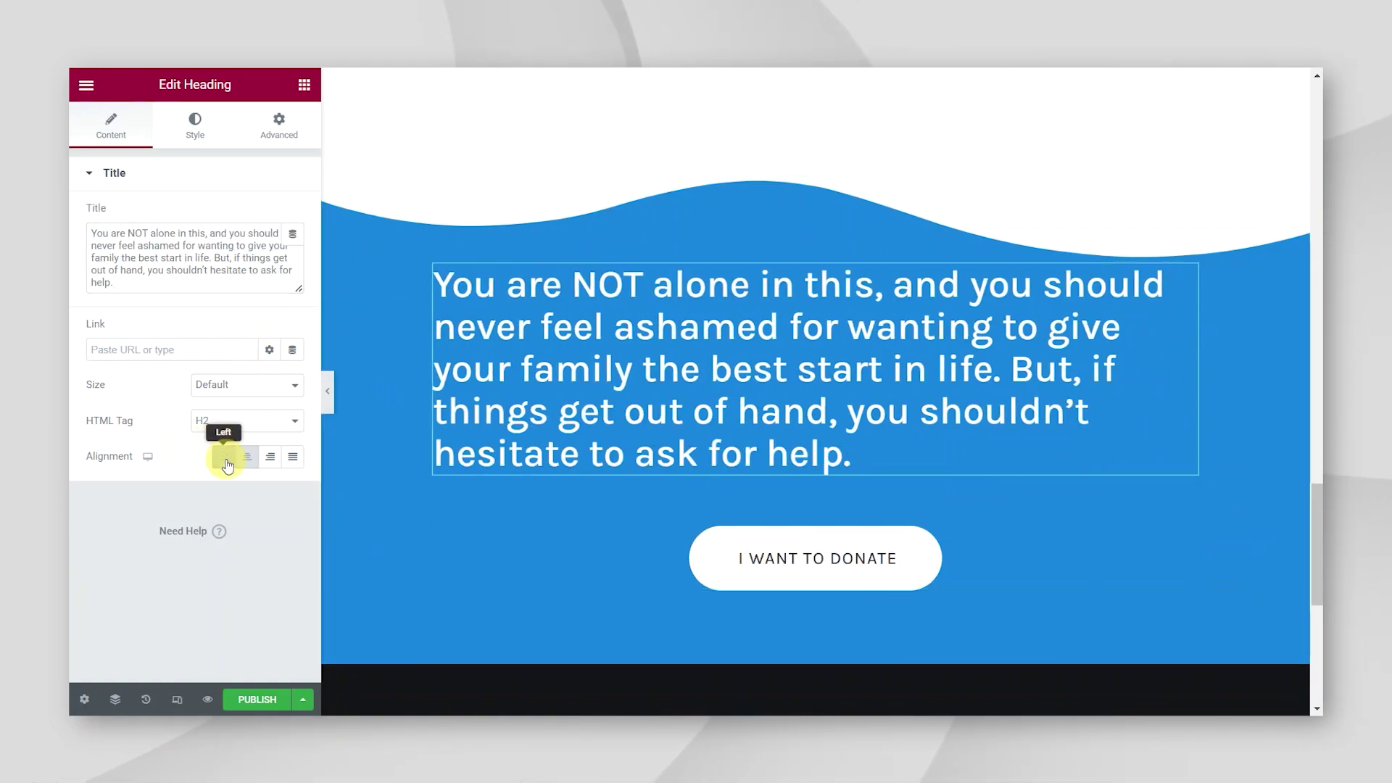
# - Set the reassurance heading's font family to Lato
pyautogui.click(195, 125)
pyautogui.click(292, 251)
pyautogui.click(241, 330)
pyautogui.write('lato')
pyautogui.click(211, 405)
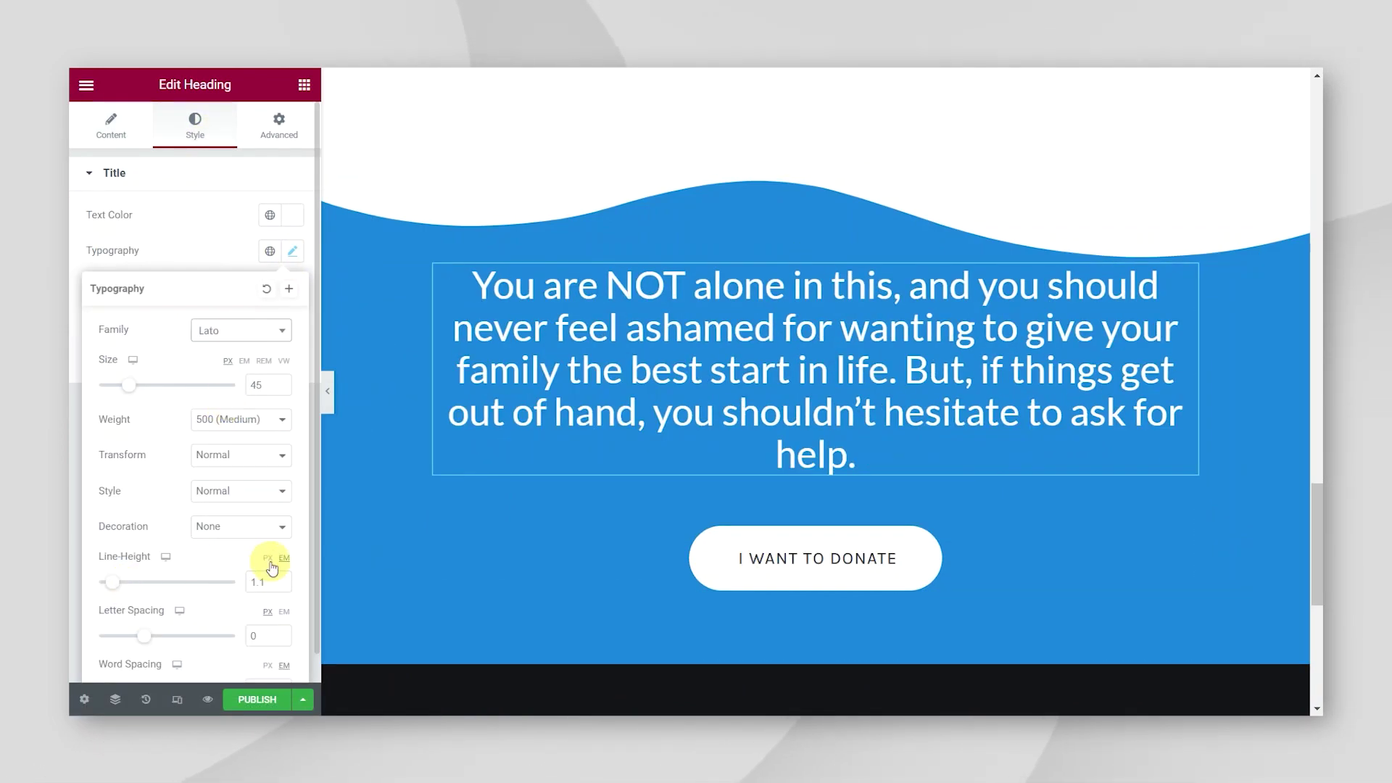
# - Change the donate button's label to 'Get help today'
pyautogui.click(816, 559)
pyautogui.tripleClick(232, 250)
pyautogui.write('Get help today')
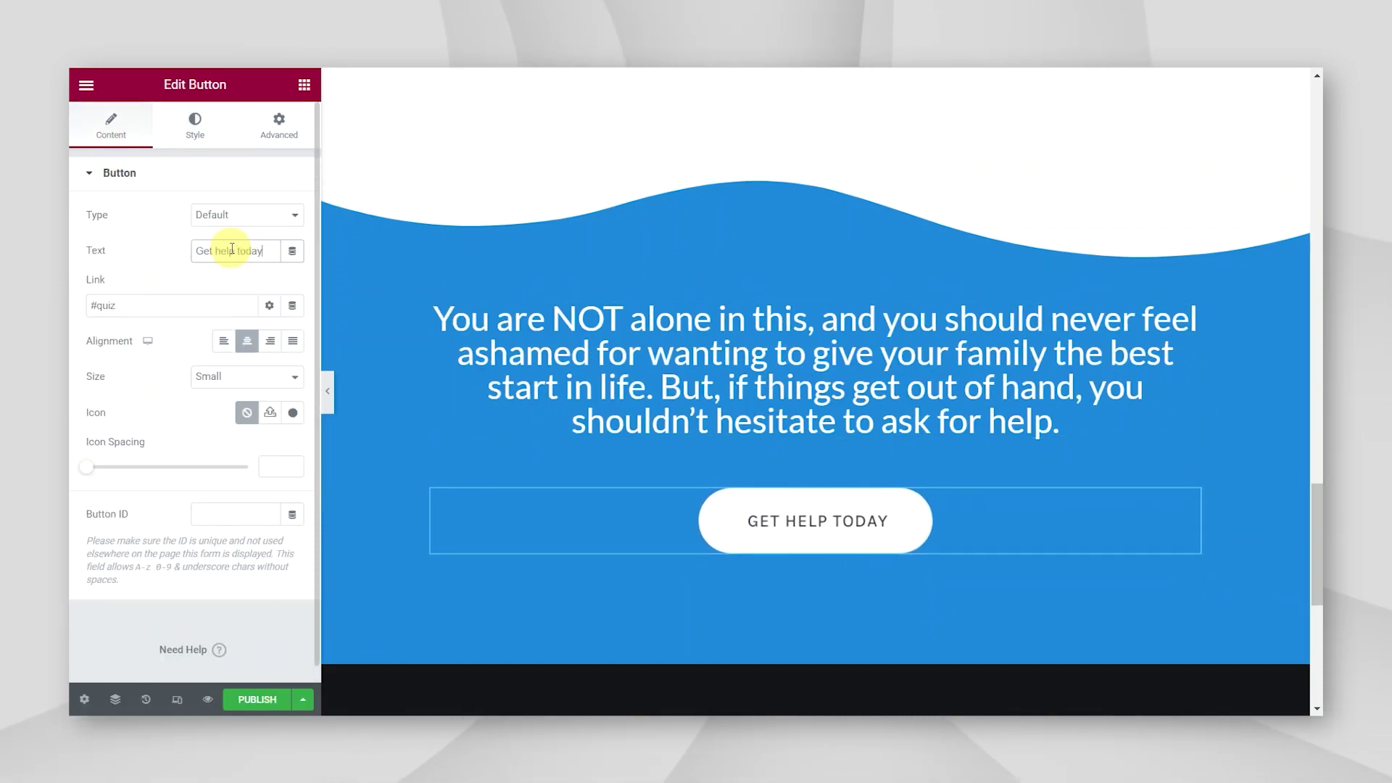
pyautogui.scroll(15, 1166, 482)
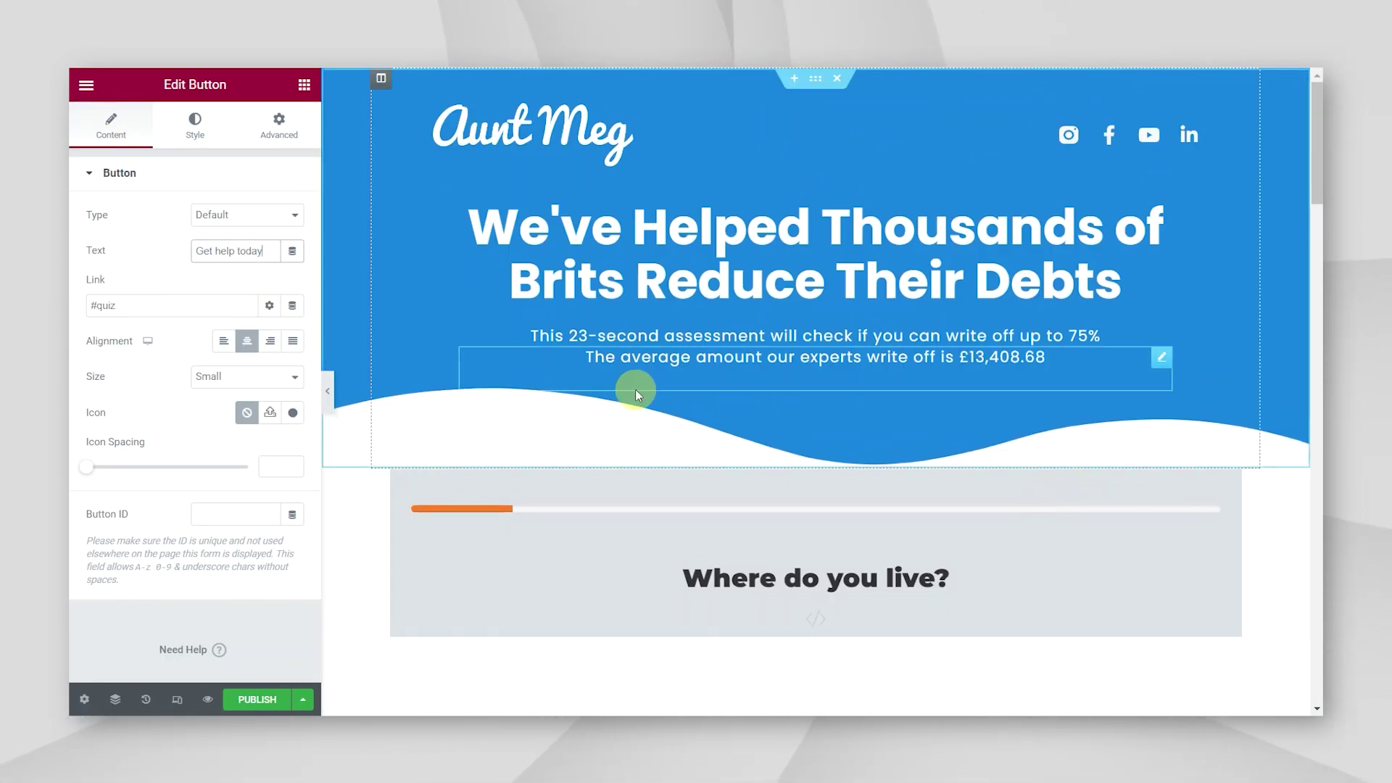
pyautogui.scroll(-2, 839, 385)
# - In the live preview, answer the quiz with Northern Ireland, Yes, Full-Time and a Council Tax debt amount
pyautogui.scroll(2, 815, 239)
pyautogui.click(781, 518)
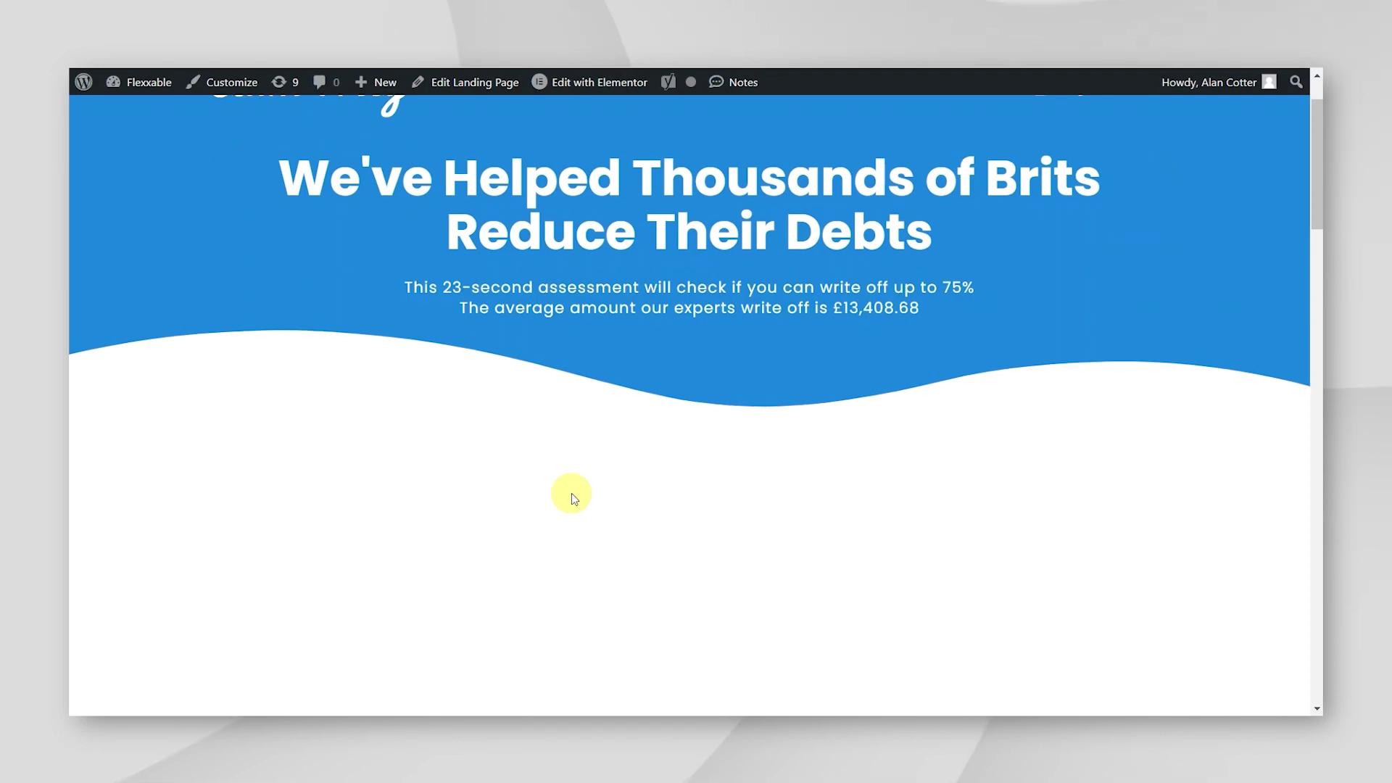
pyautogui.scroll(-3, 571, 494)
pyautogui.click(575, 457)
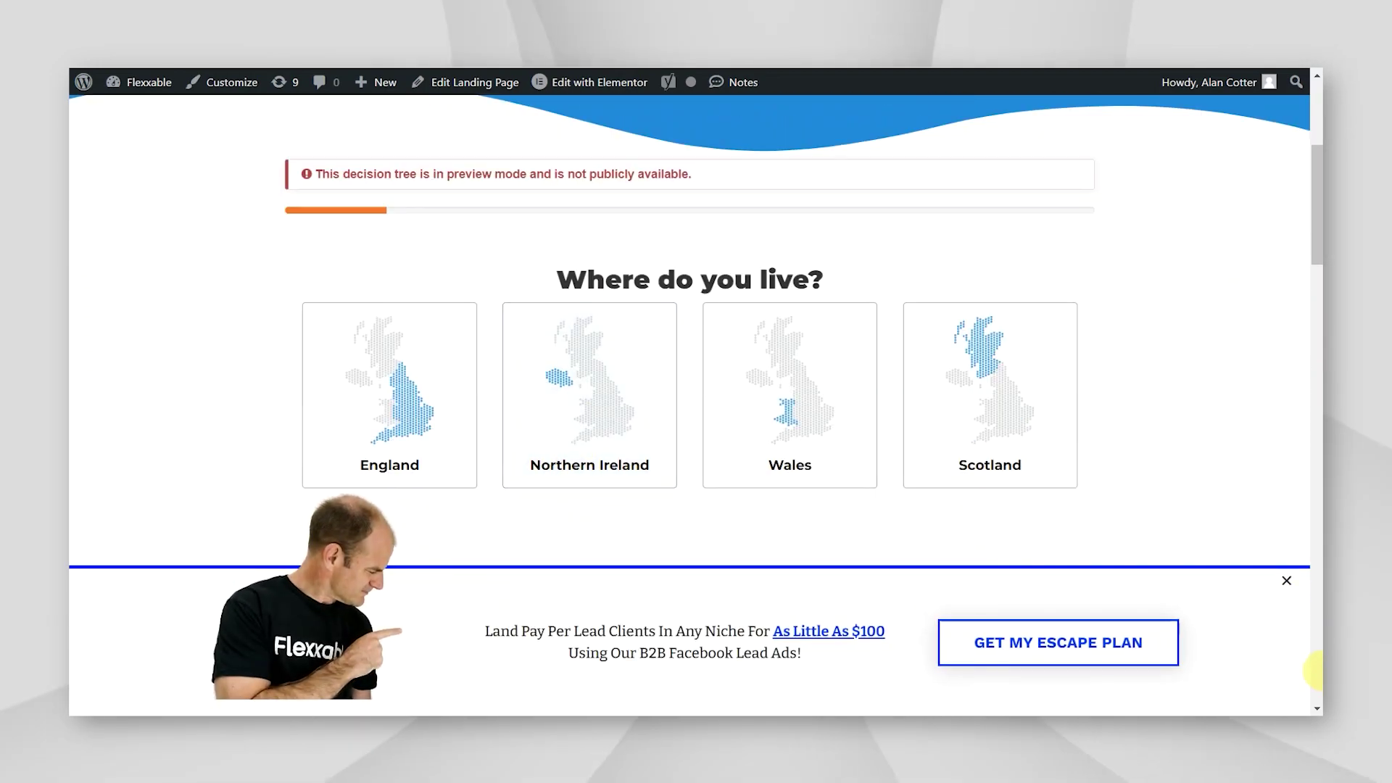
pyautogui.click(438, 262)
pyautogui.click(428, 268)
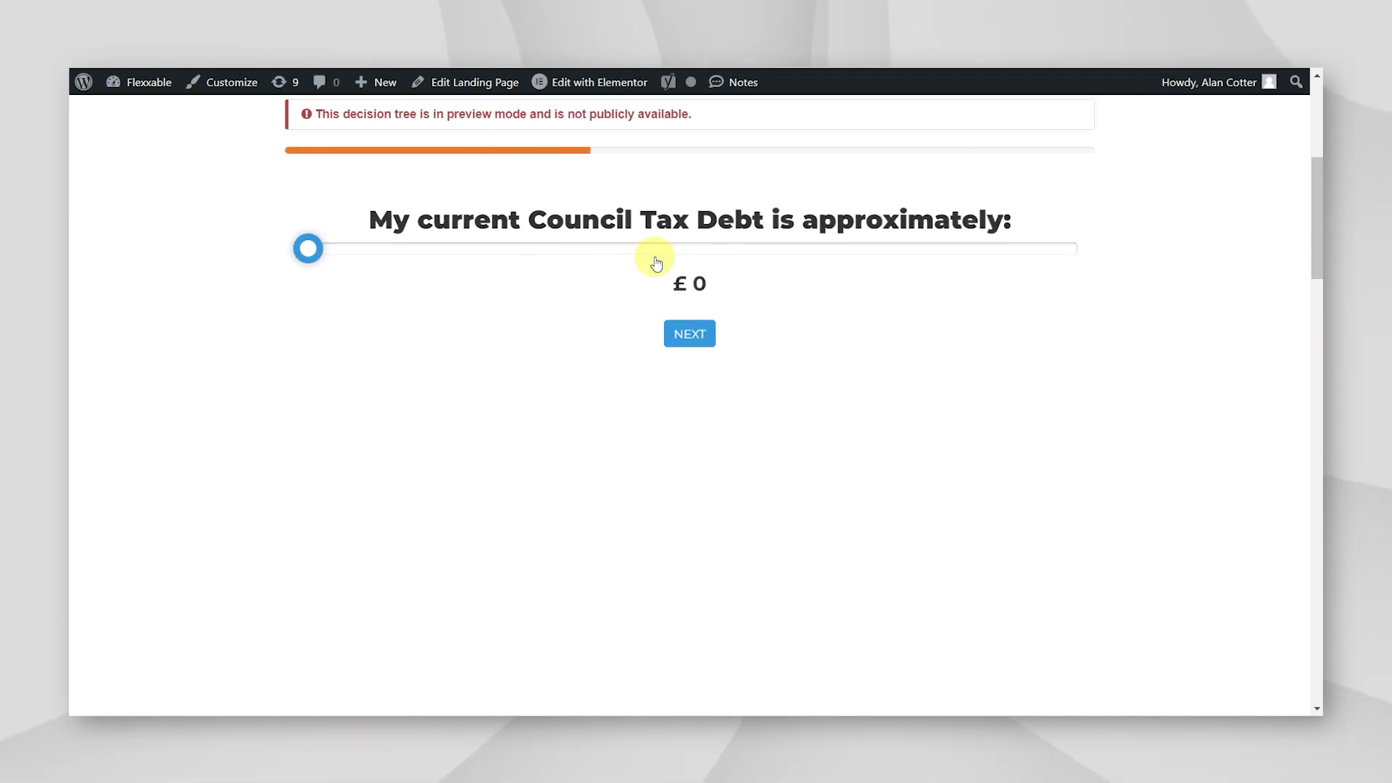
pyautogui.moveTo(307, 249); pyautogui.dragTo(696, 249)
pyautogui.click(690, 334)
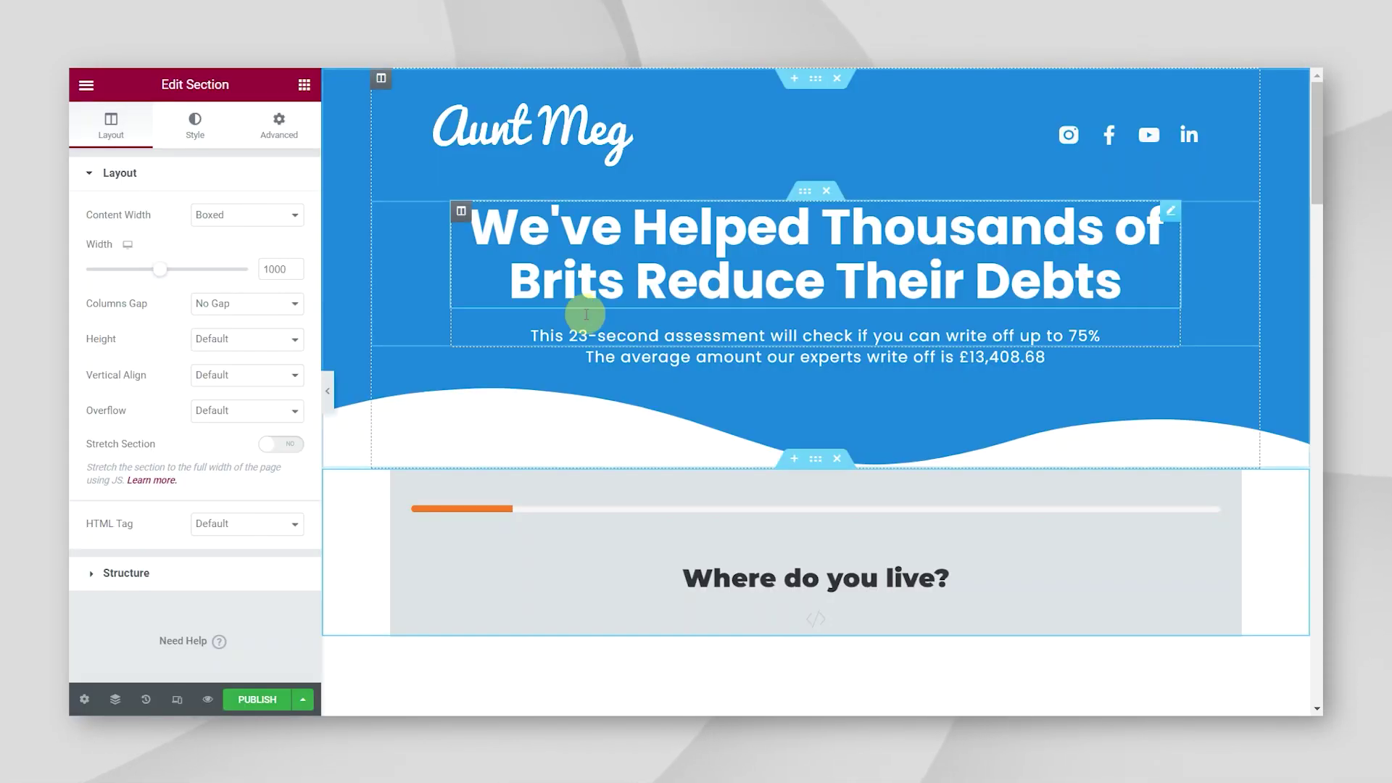
pyautogui.scroll(-1, 735, 546)
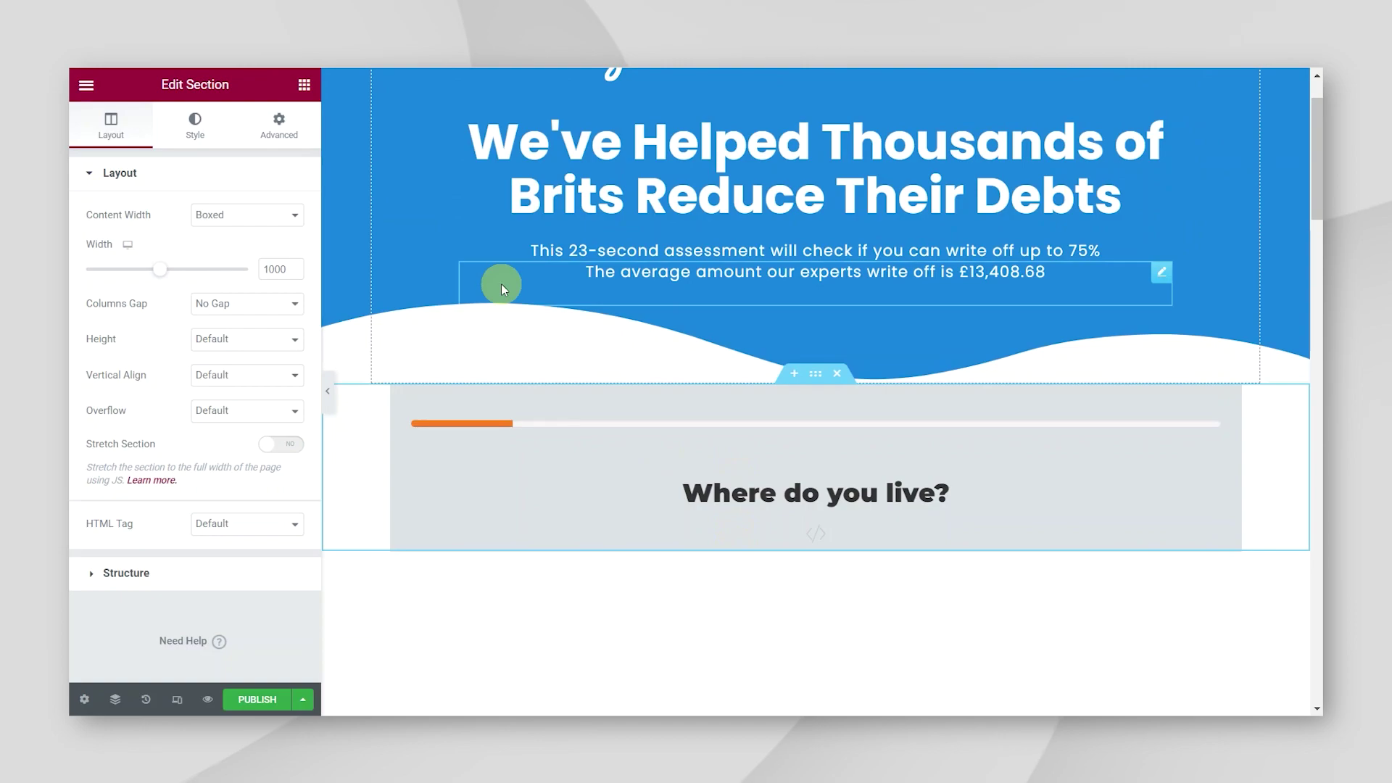
pyautogui.click(304, 84)
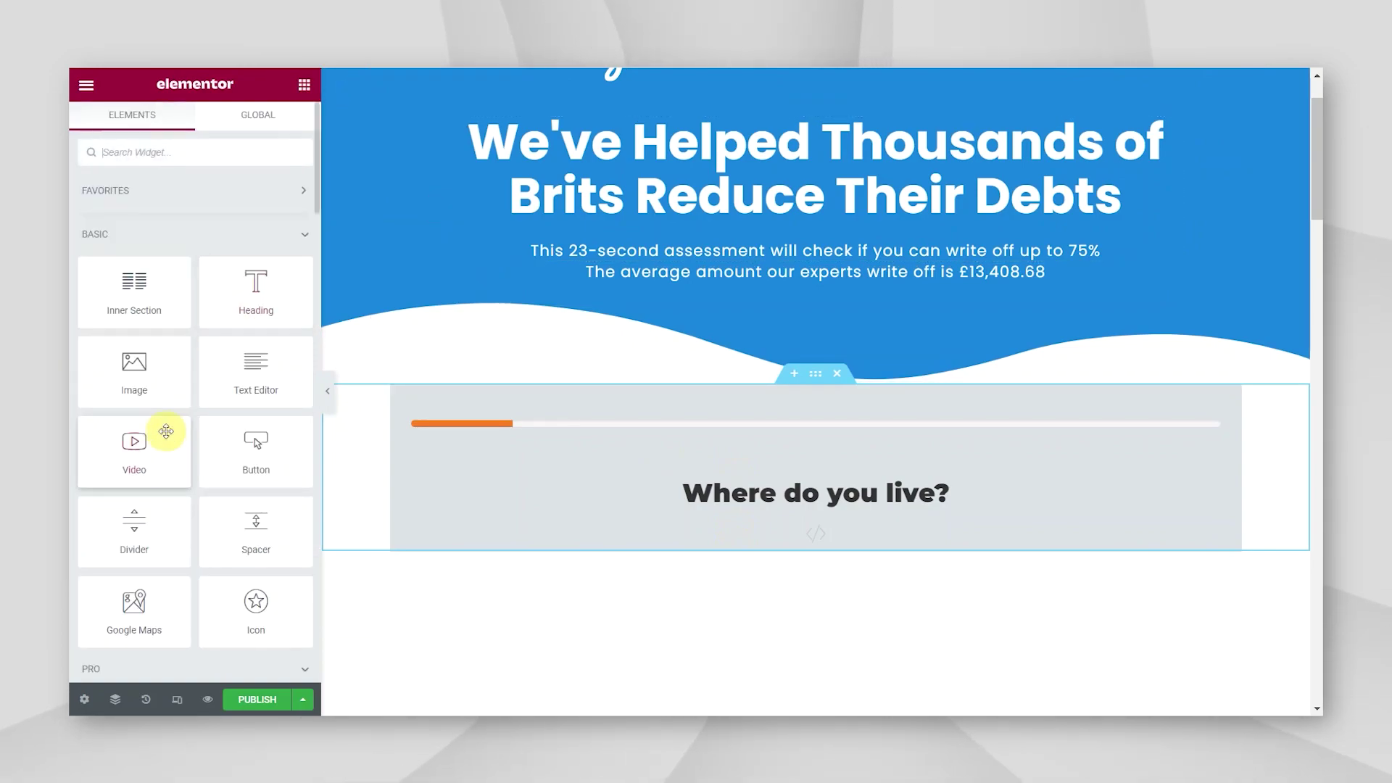
pyautogui.scroll(-2, 167, 428)
pyautogui.scroll(2, 236, 114)
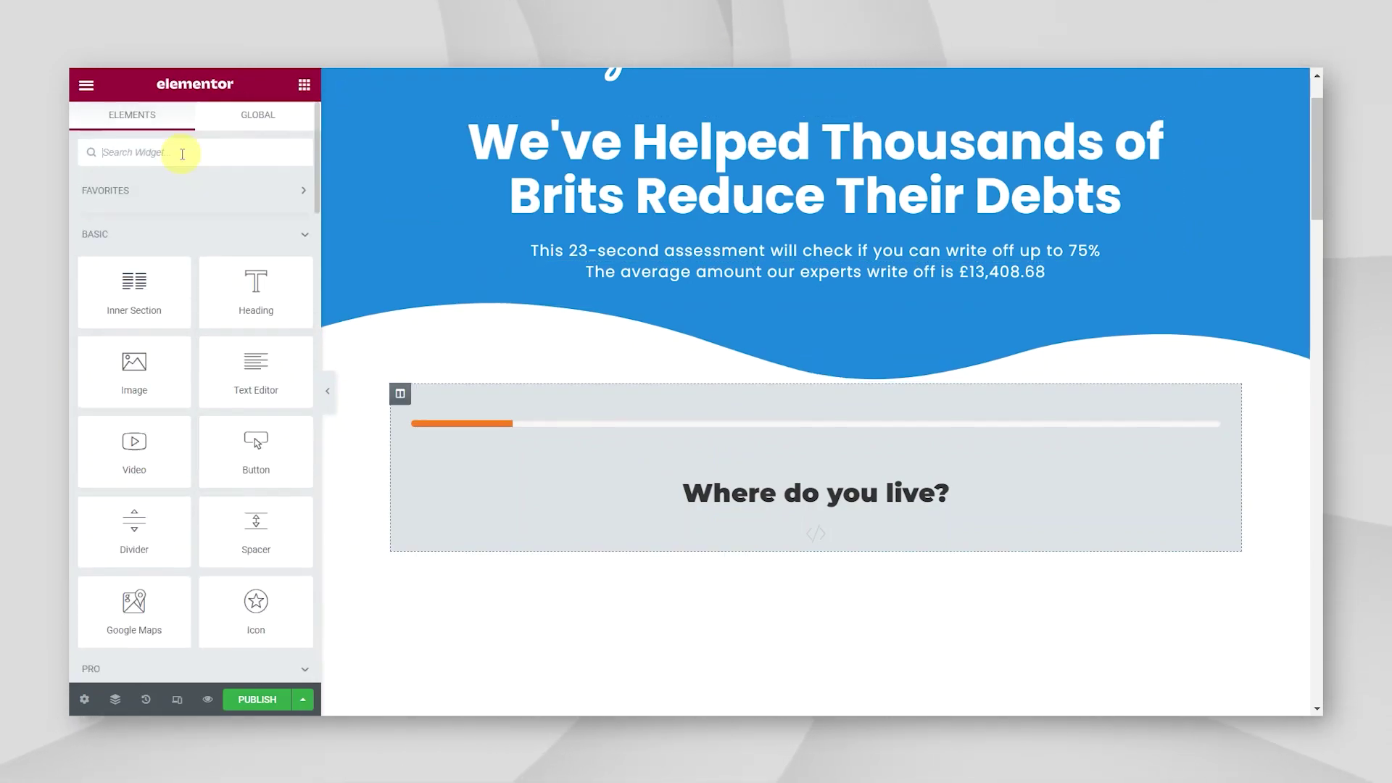
pyautogui.write('form')
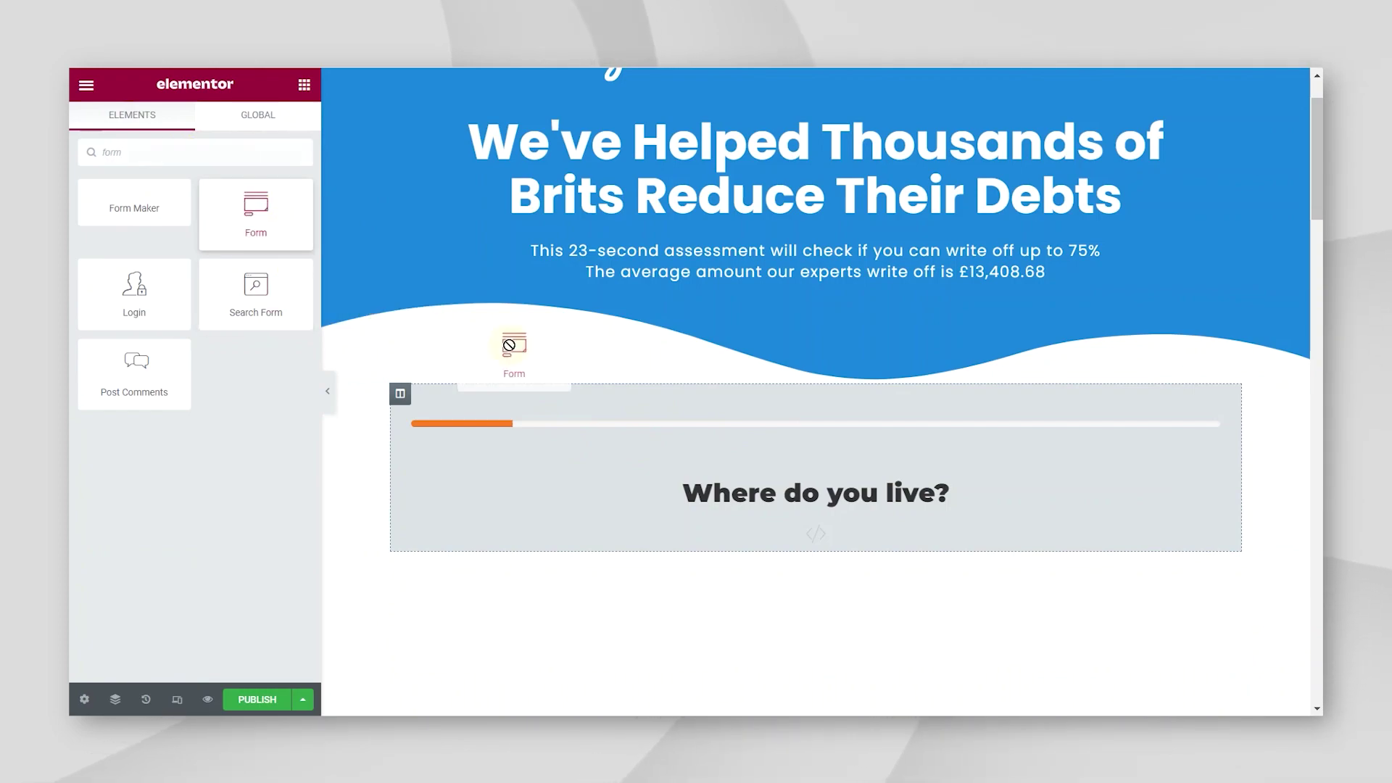
pyautogui.moveTo(509, 345); pyautogui.dragTo(739, 398)
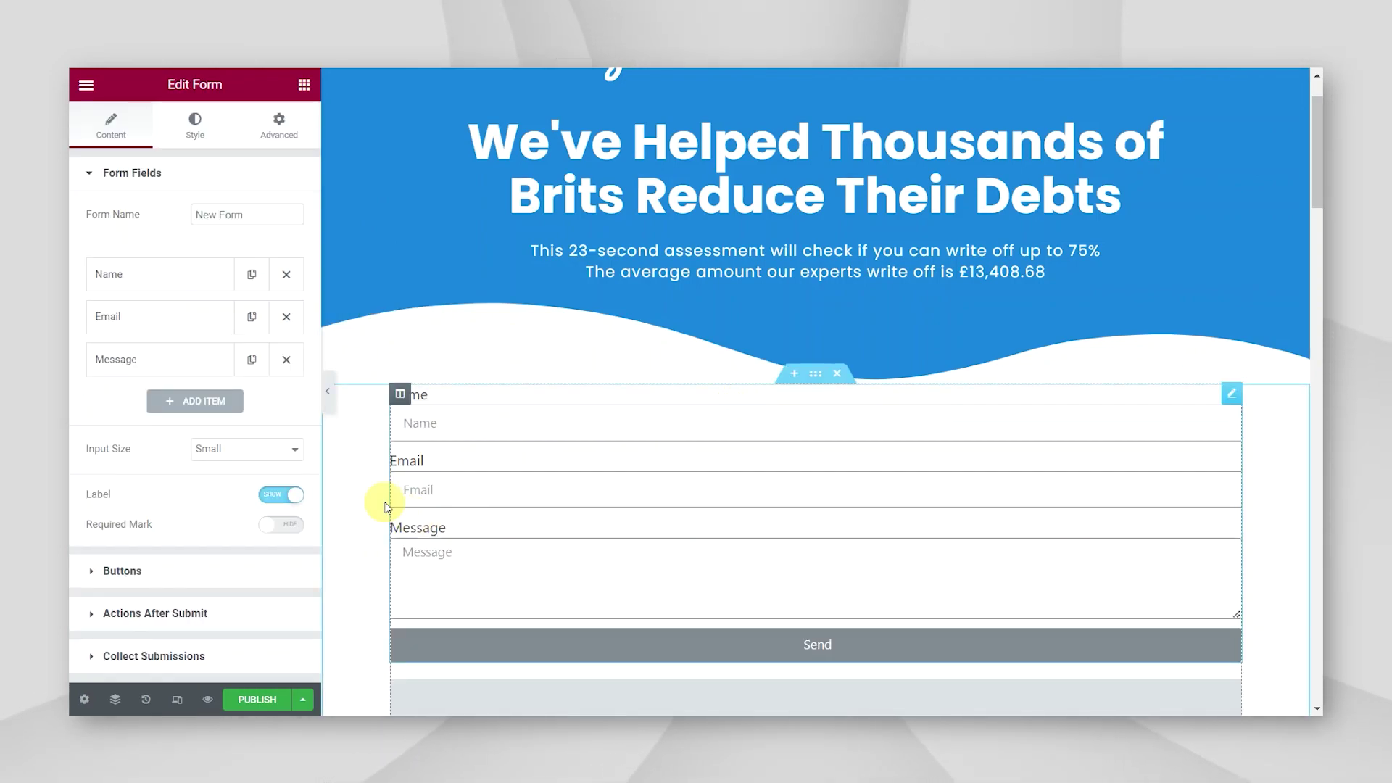
pyautogui.scroll(-1, 544, 486)
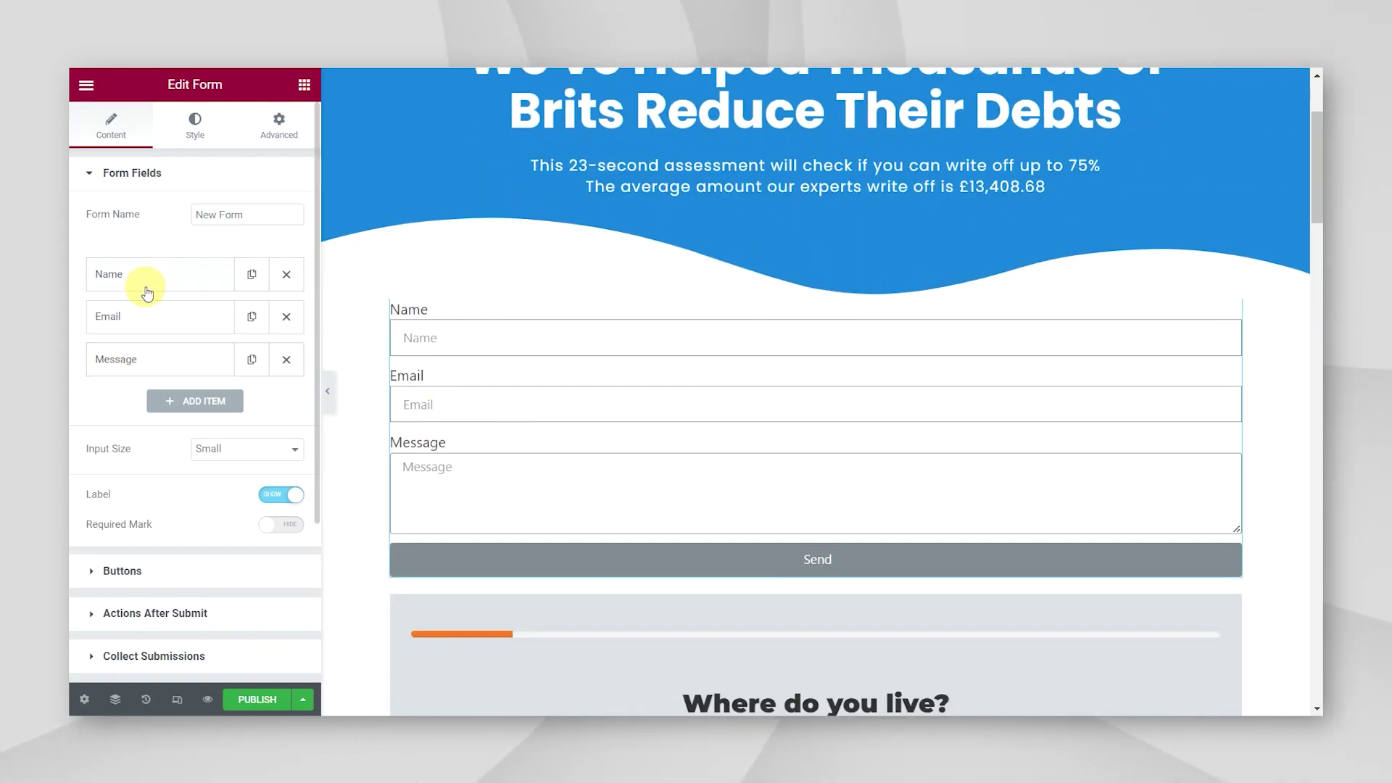
pyautogui.scroll(-1, 145, 464)
pyautogui.click(161, 507)
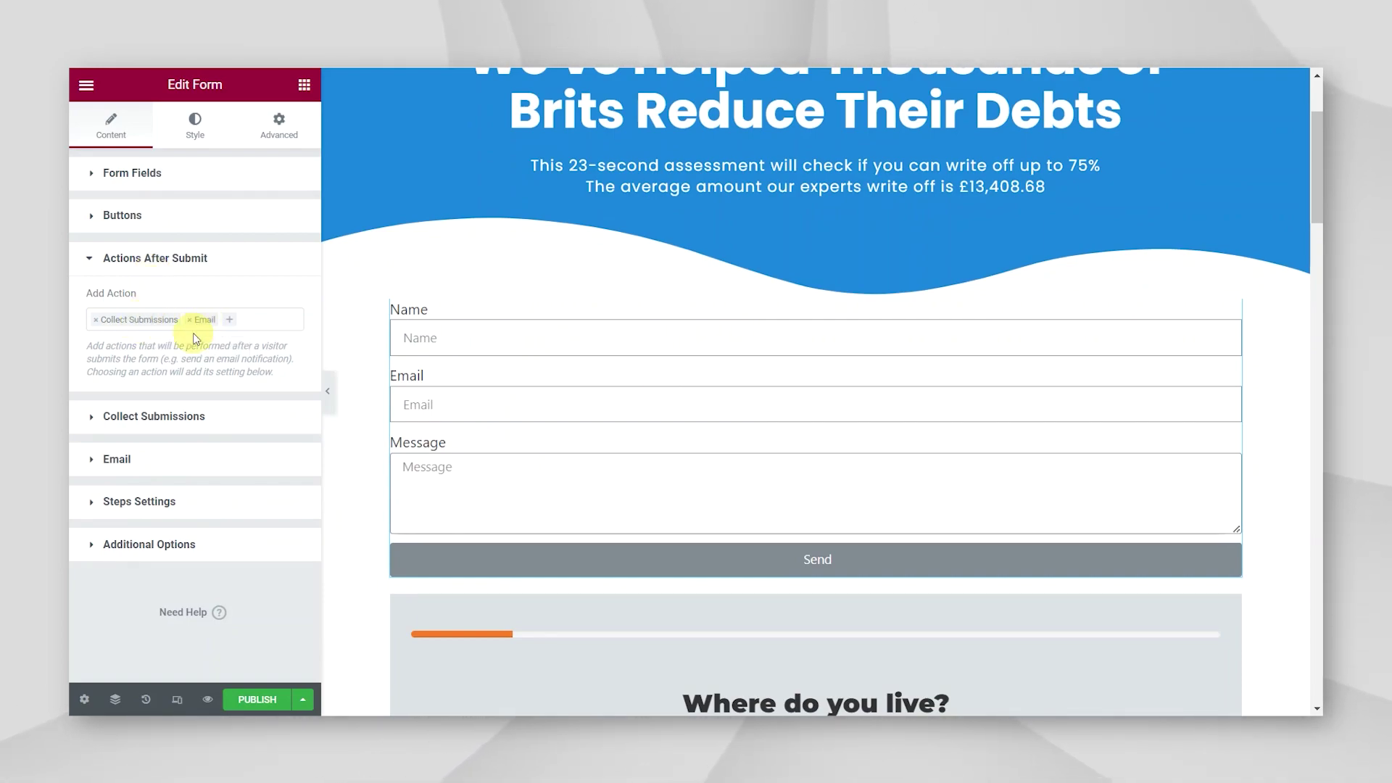
pyautogui.click(145, 427)
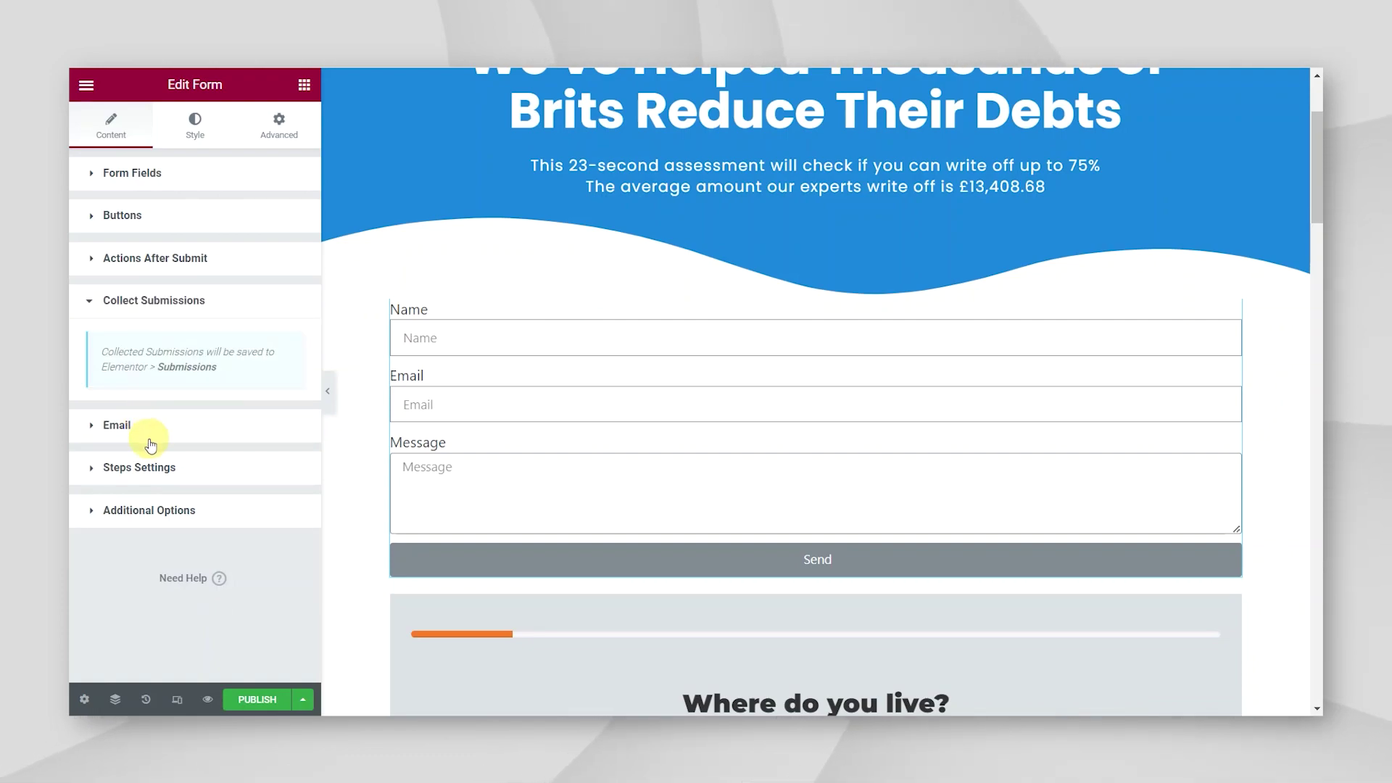
pyautogui.click(149, 435)
pyautogui.scroll(-2, 192, 424)
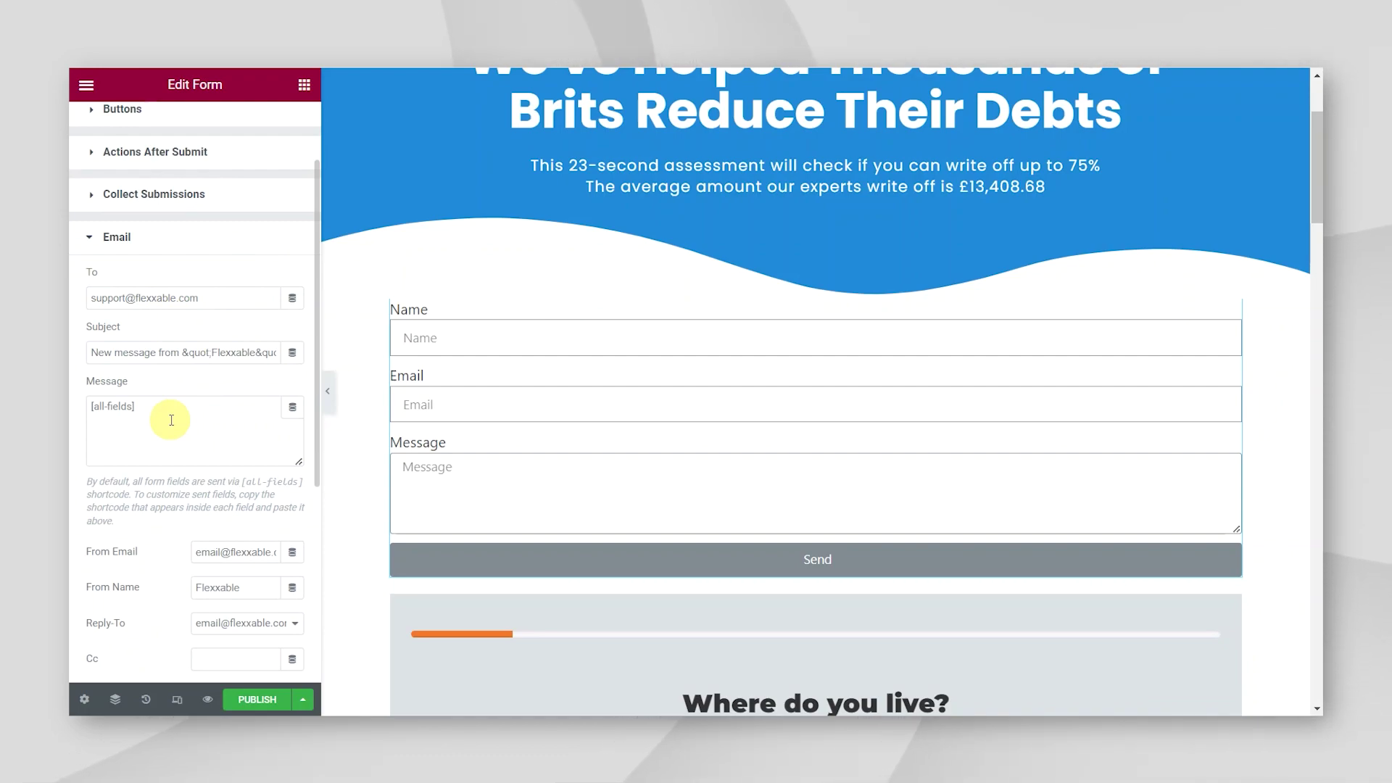
pyautogui.scroll(-5, 172, 420)
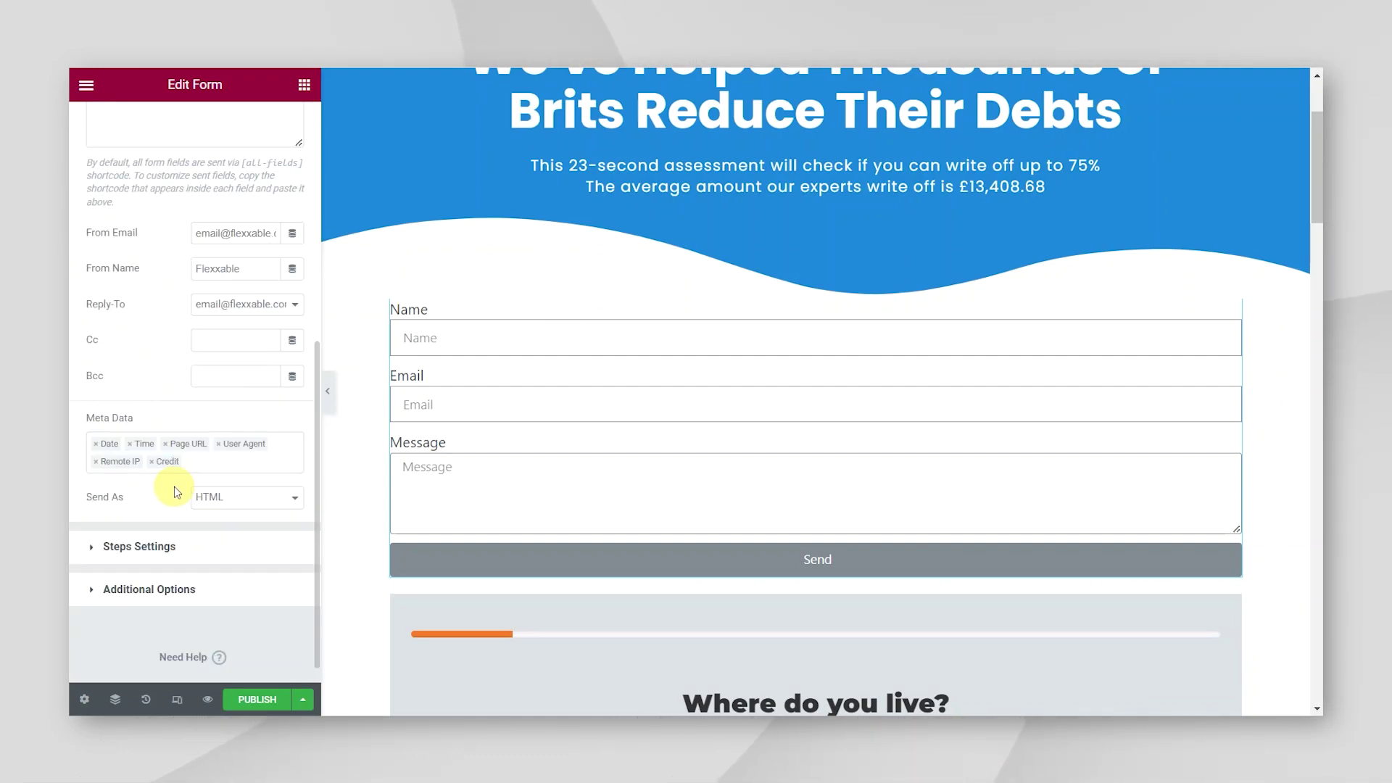
pyautogui.scroll(3, 164, 404)
pyautogui.scroll(-3, 155, 428)
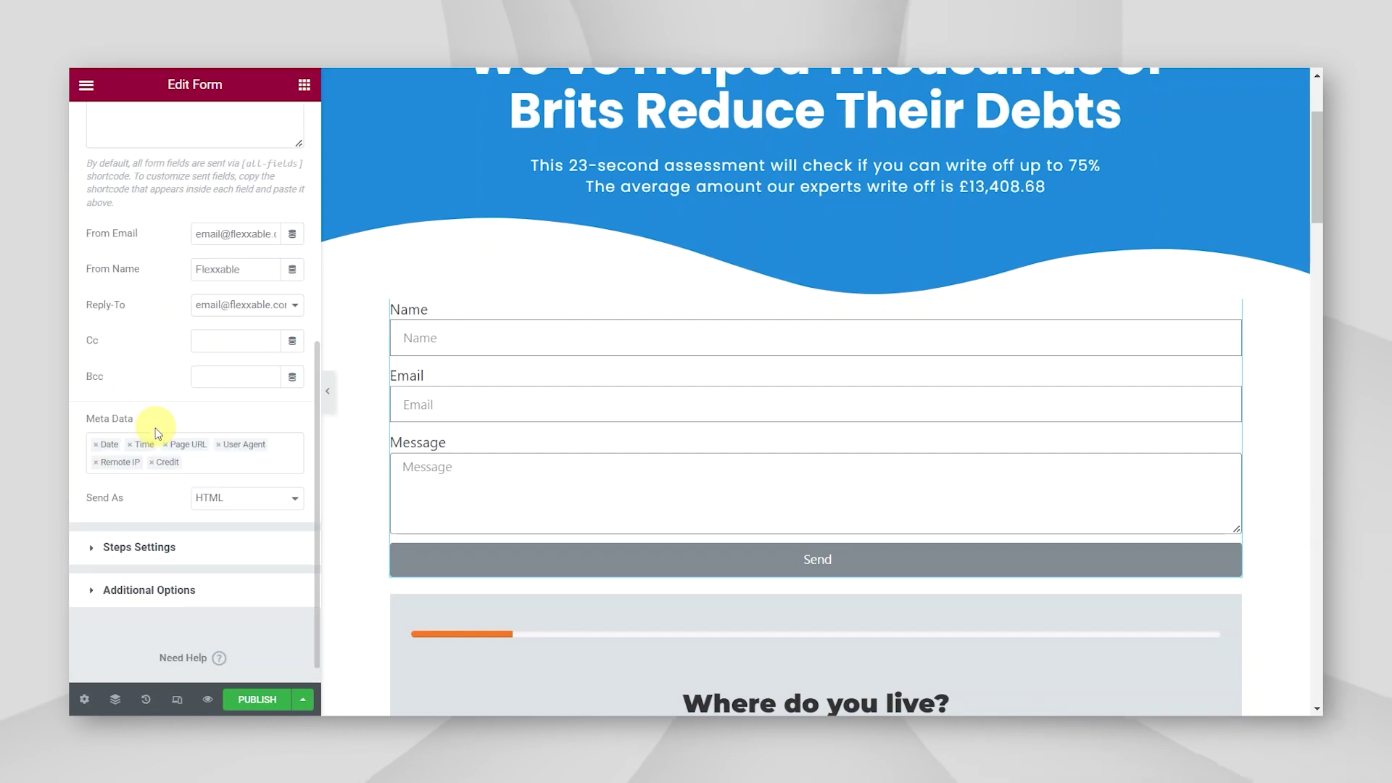
pyautogui.scroll(6, 144, 300)
pyautogui.click(112, 344)
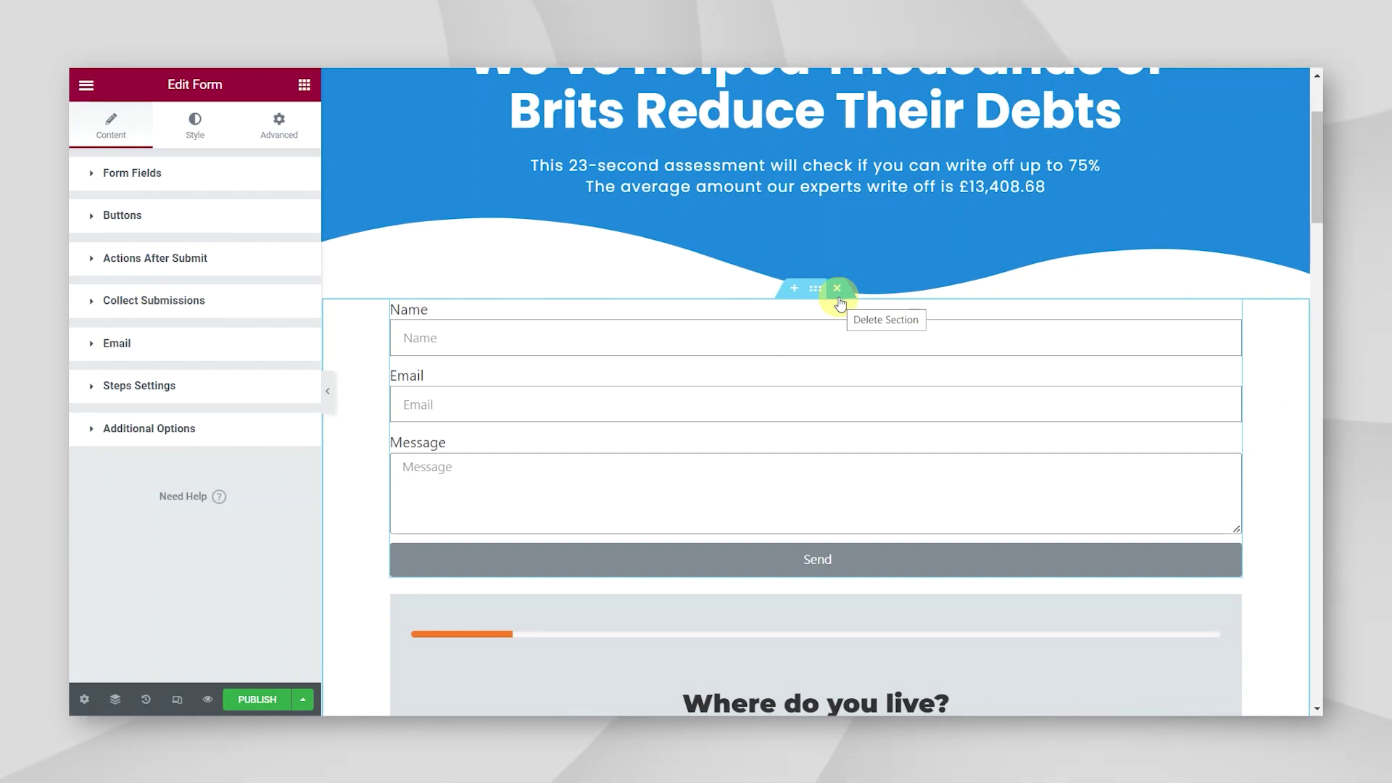
# - Delete the contact form section from the landing page
pyautogui.click(838, 297)
pyautogui.scroll(2, 834, 348)
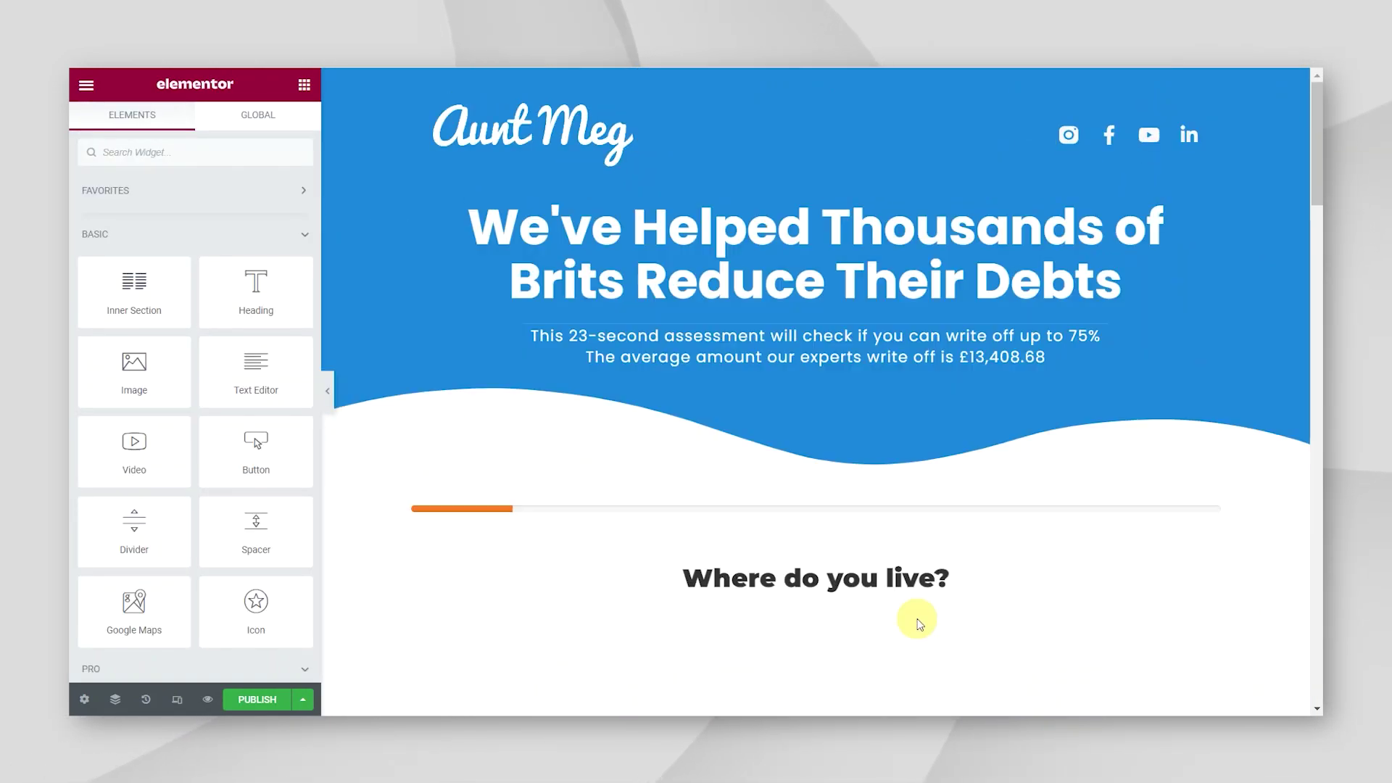
pyautogui.scroll(-3, 920, 624)
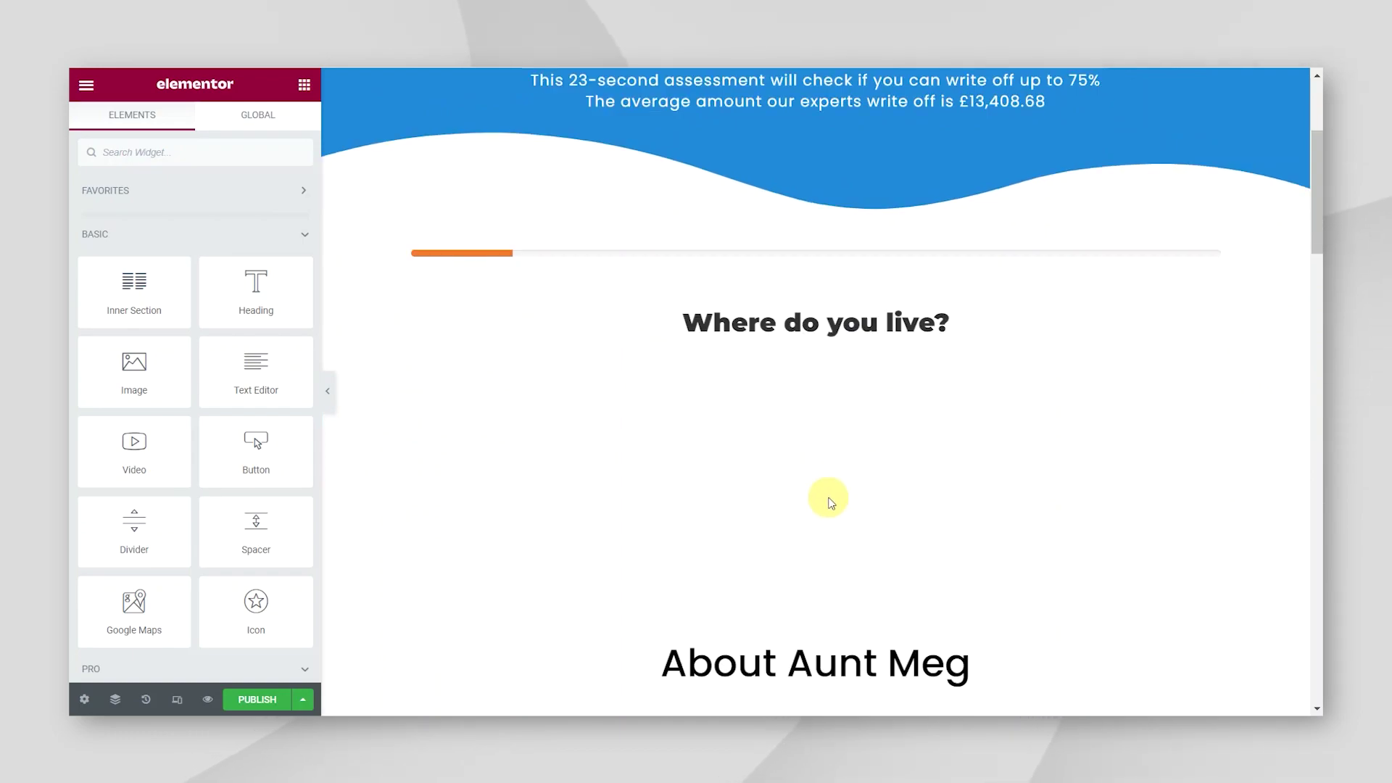
pyautogui.scroll(-5, 832, 502)
pyautogui.scroll(8, 783, 466)
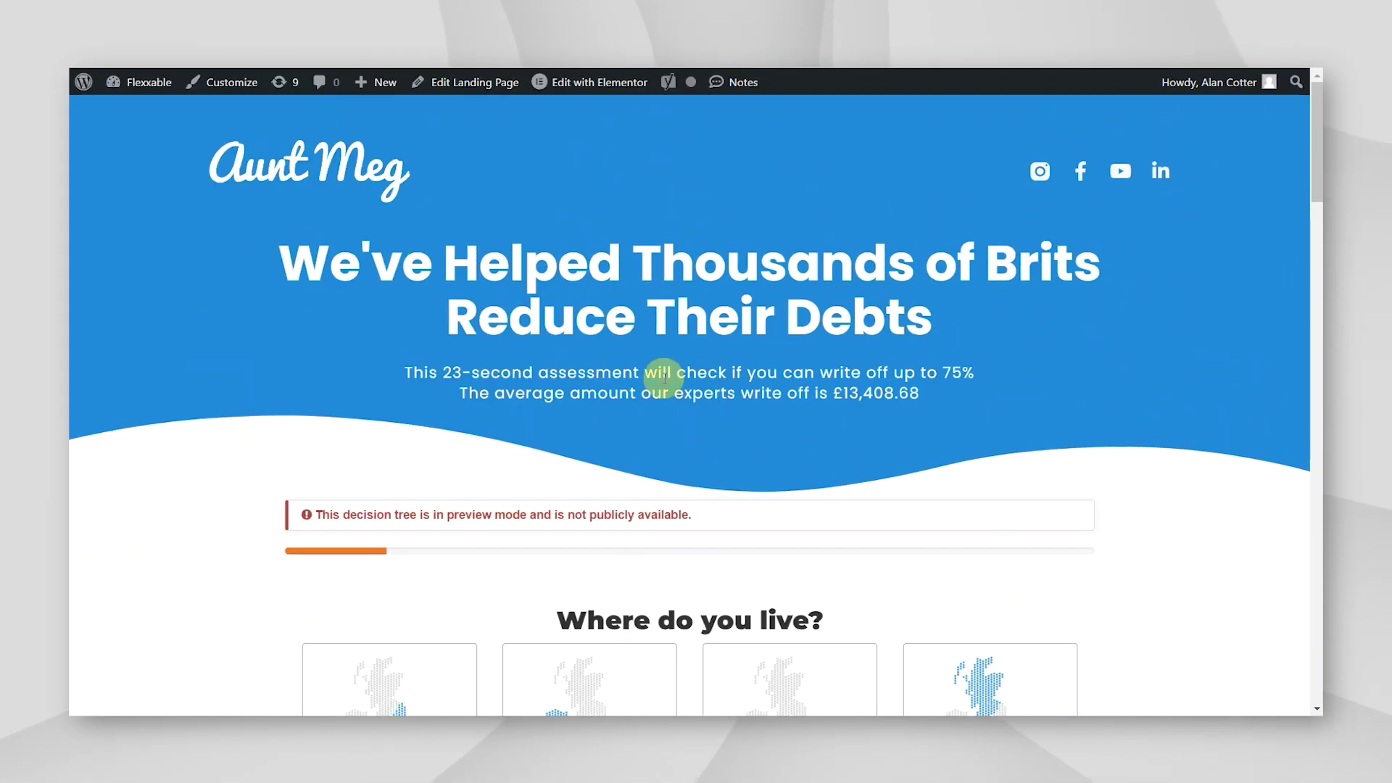
pyautogui.scroll(-10, 699, 457)
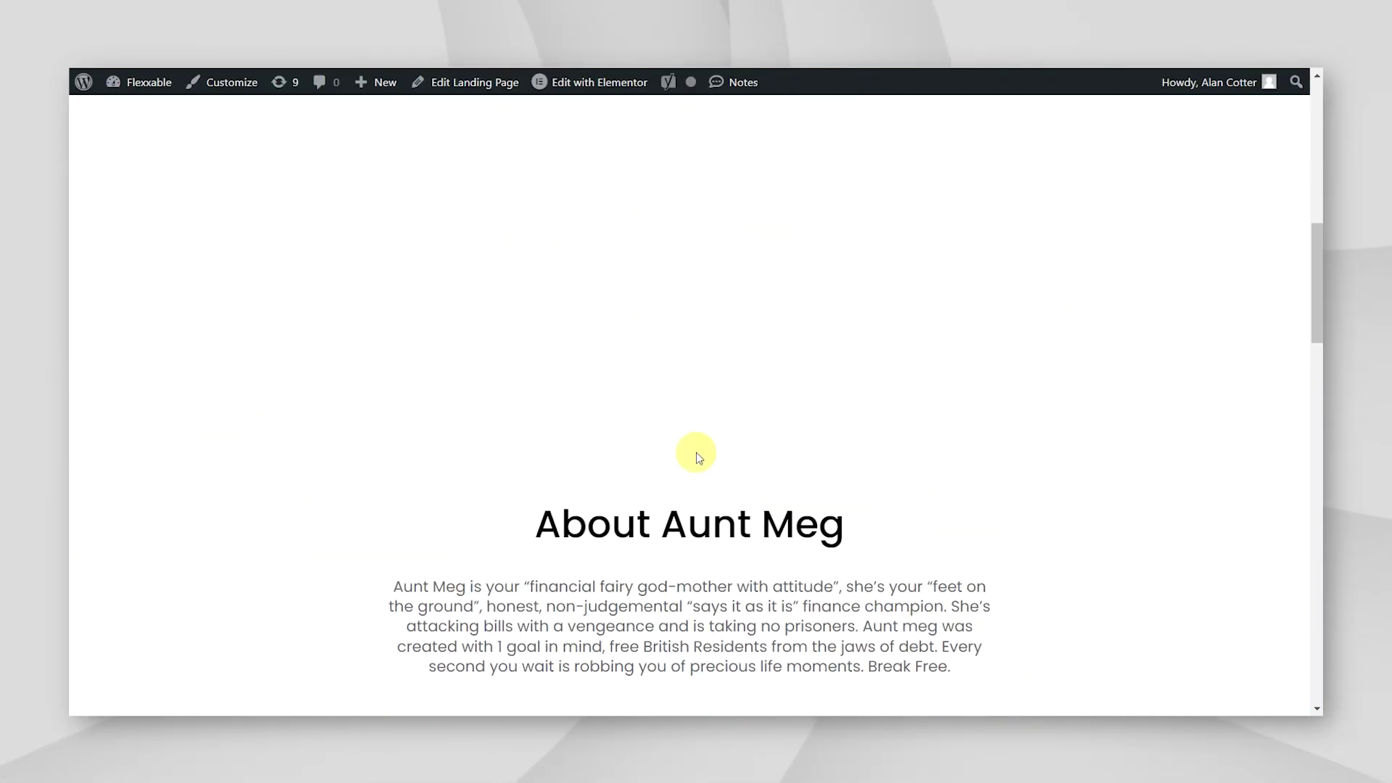
pyautogui.scroll(4, 699, 457)
# - Pick a region in the 'Where do you live?' quiz to test it
pyautogui.click(618, 319)
pyautogui.scroll(-1, 585, 372)
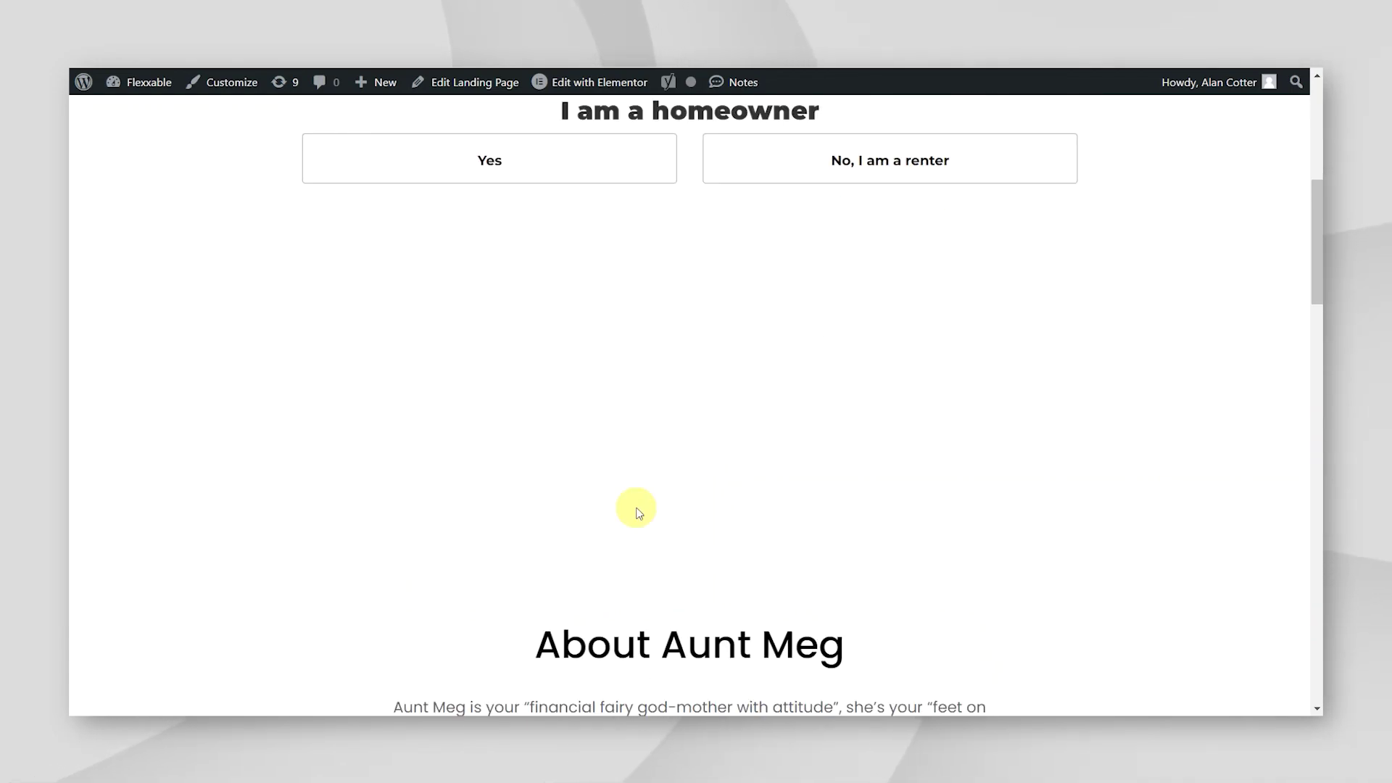
pyautogui.scroll(-2, 638, 513)
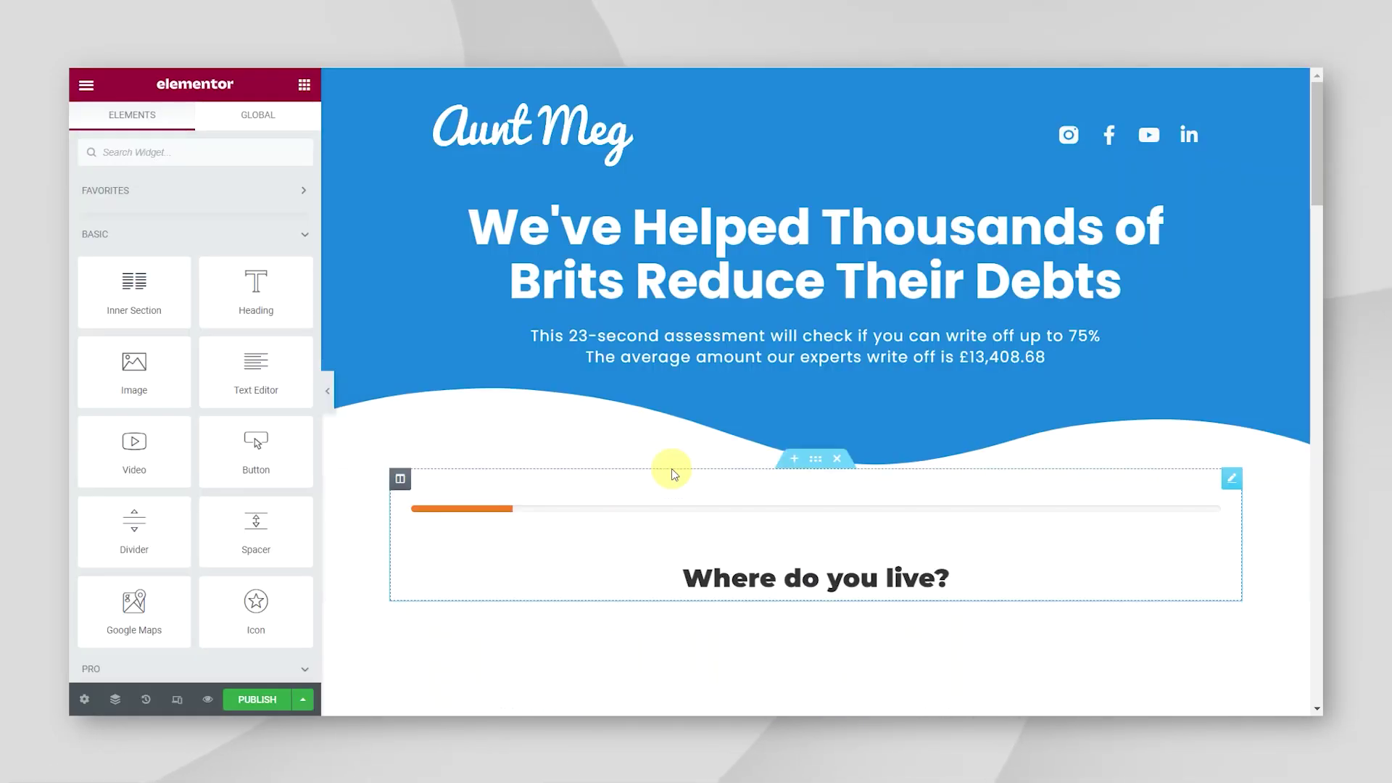
pyautogui.scroll(-5, 789, 398)
# - Set the About Aunt Meg section's top margin to 100 px
pyautogui.click(1008, 534)
pyautogui.scroll(2, 1008, 535)
pyautogui.scroll(-4, 907, 472)
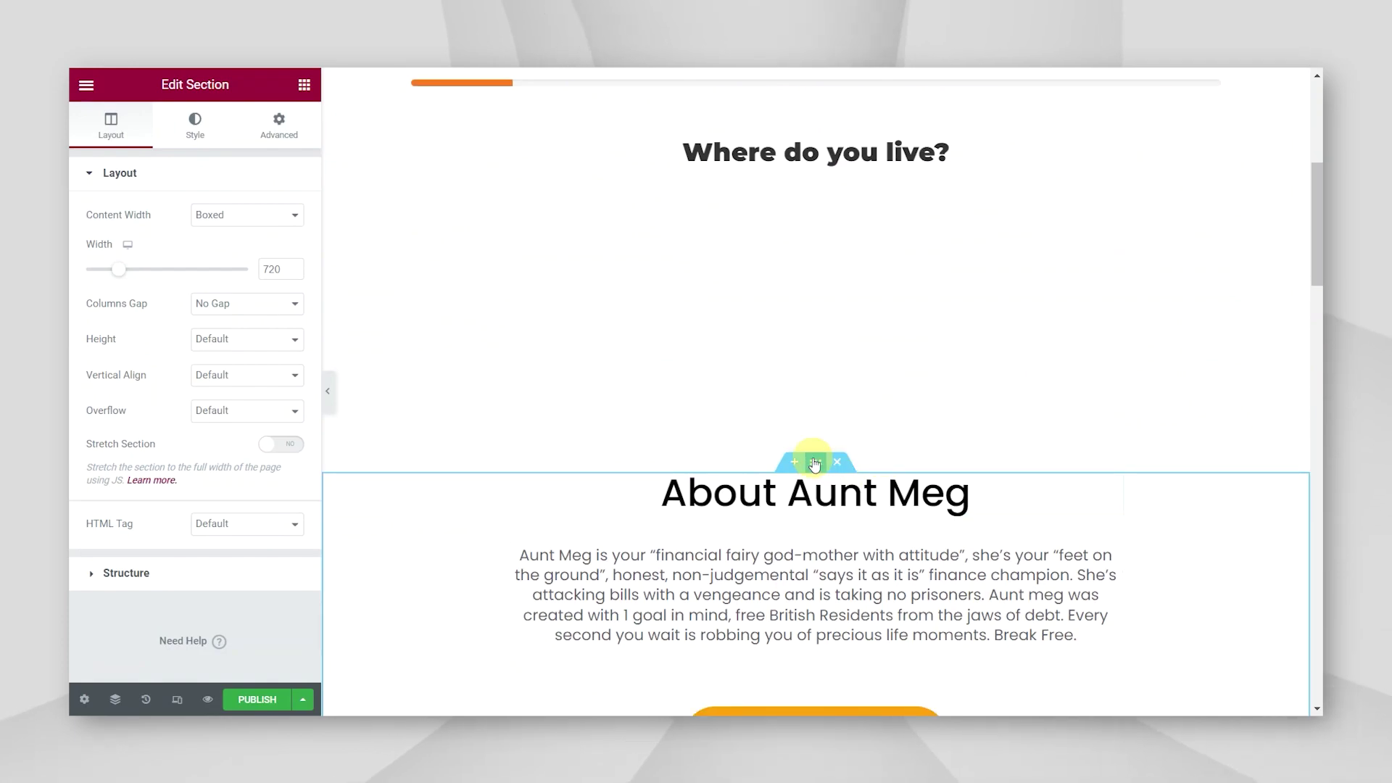
pyautogui.scroll(1, 612, 426)
pyautogui.click(279, 123)
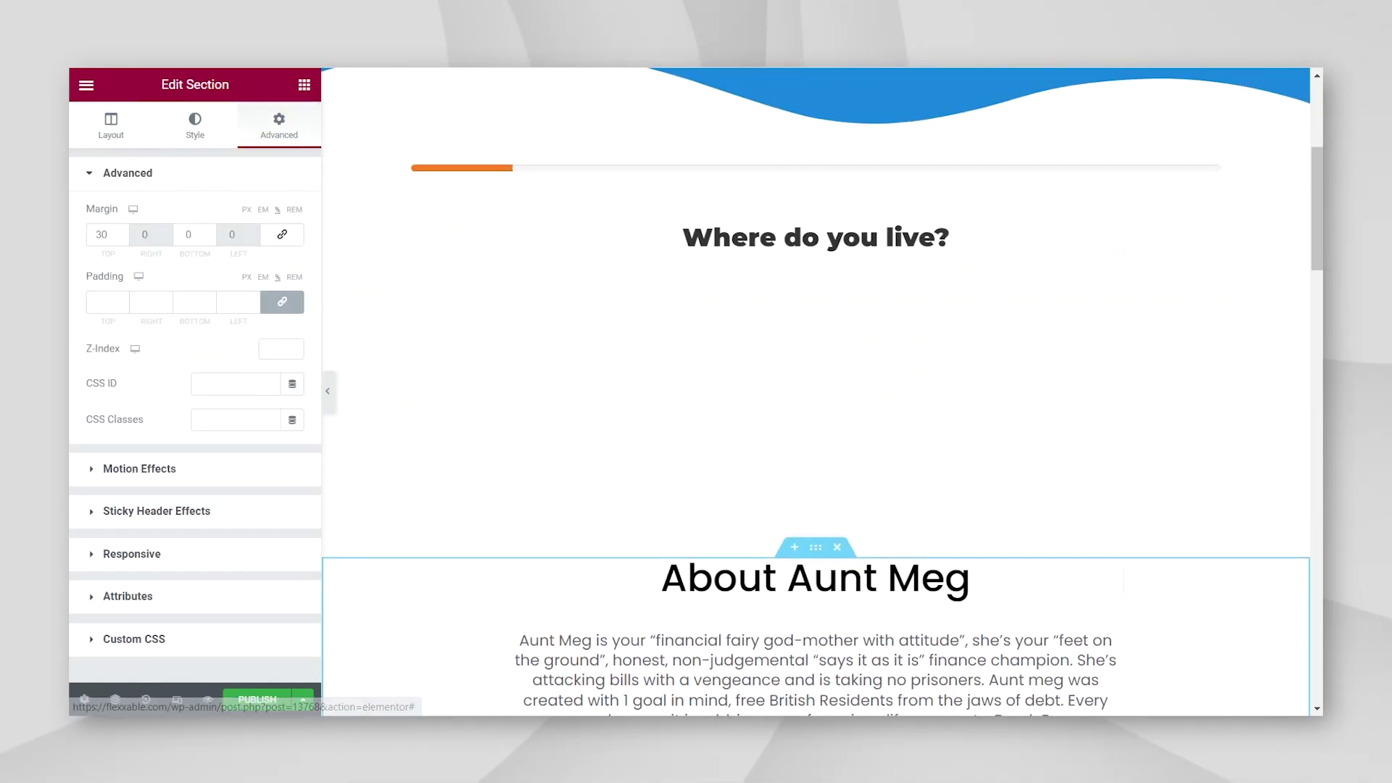
pyautogui.doubleClick(109, 235)
pyautogui.press('BackSpace')
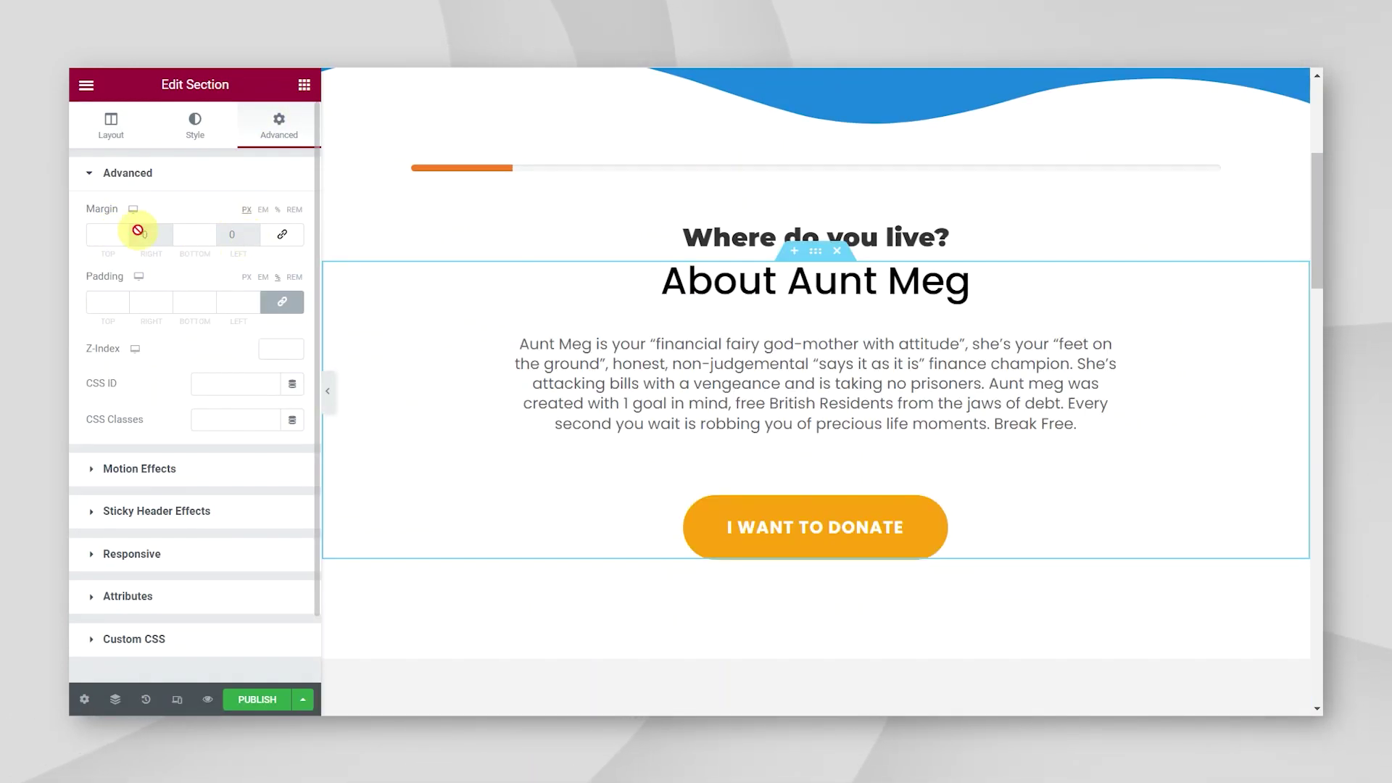
pyautogui.write('60')
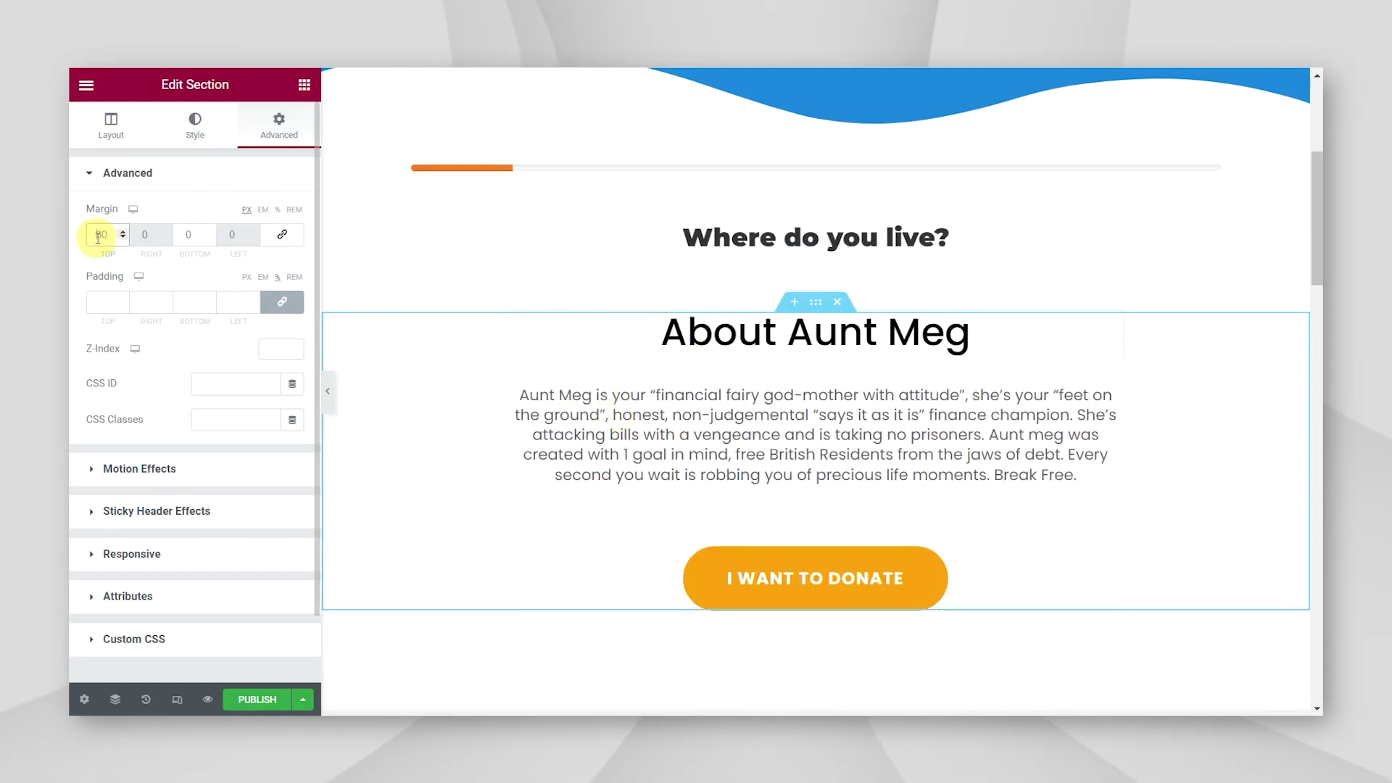
pyautogui.write('100')
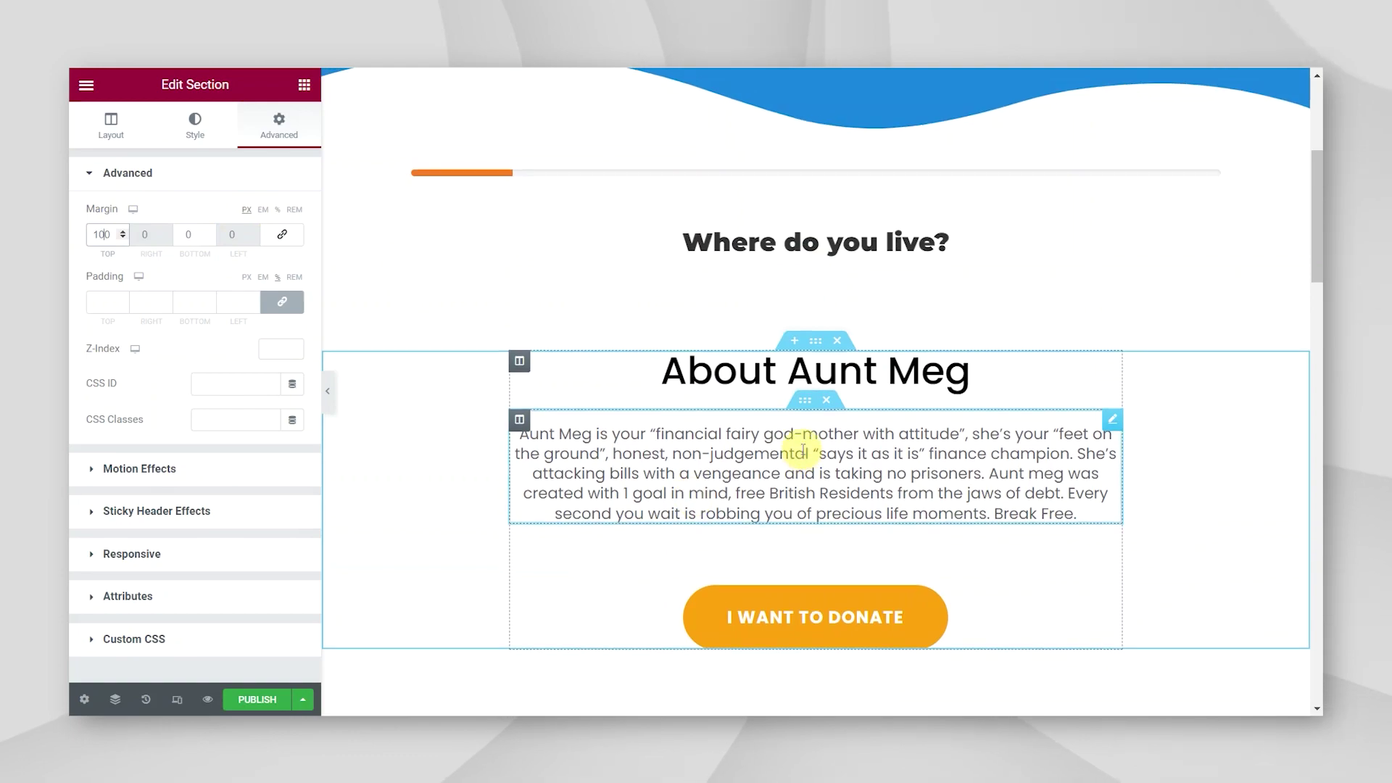
pyautogui.scroll(-3, 709, 394)
pyautogui.scroll(-2, 802, 224)
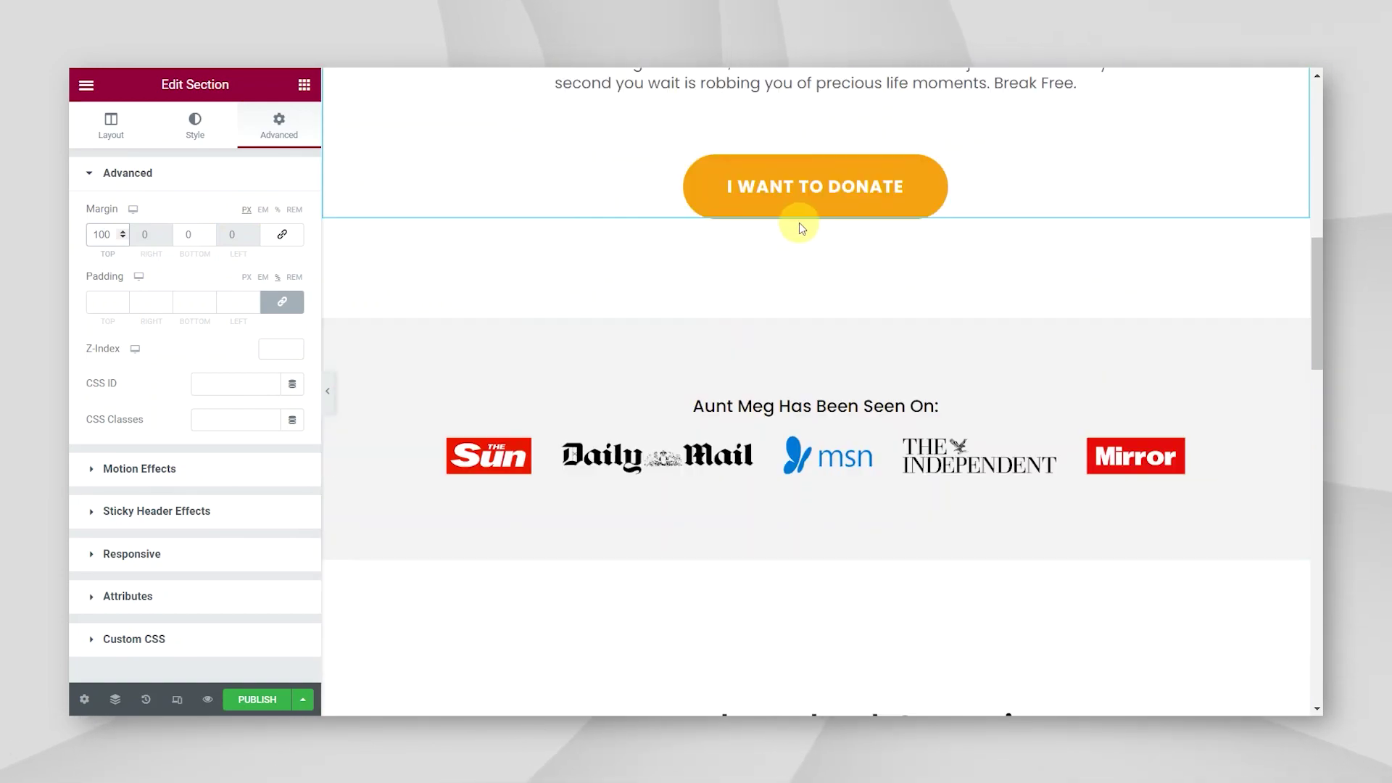
# - Set the Seen On press logos section's top margin to 100 px
pyautogui.click(814, 314)
pyautogui.click(277, 123)
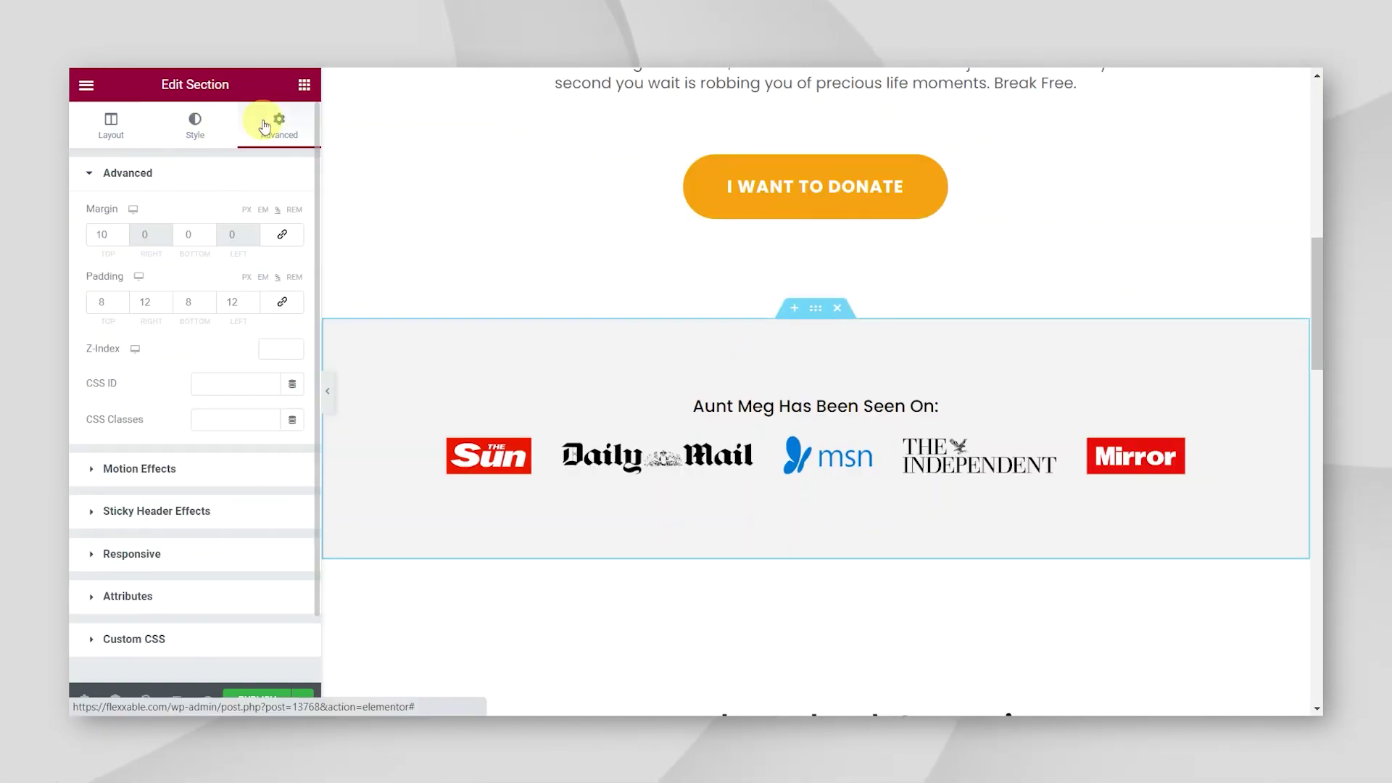
pyautogui.doubleClick(118, 233)
pyautogui.write('100')
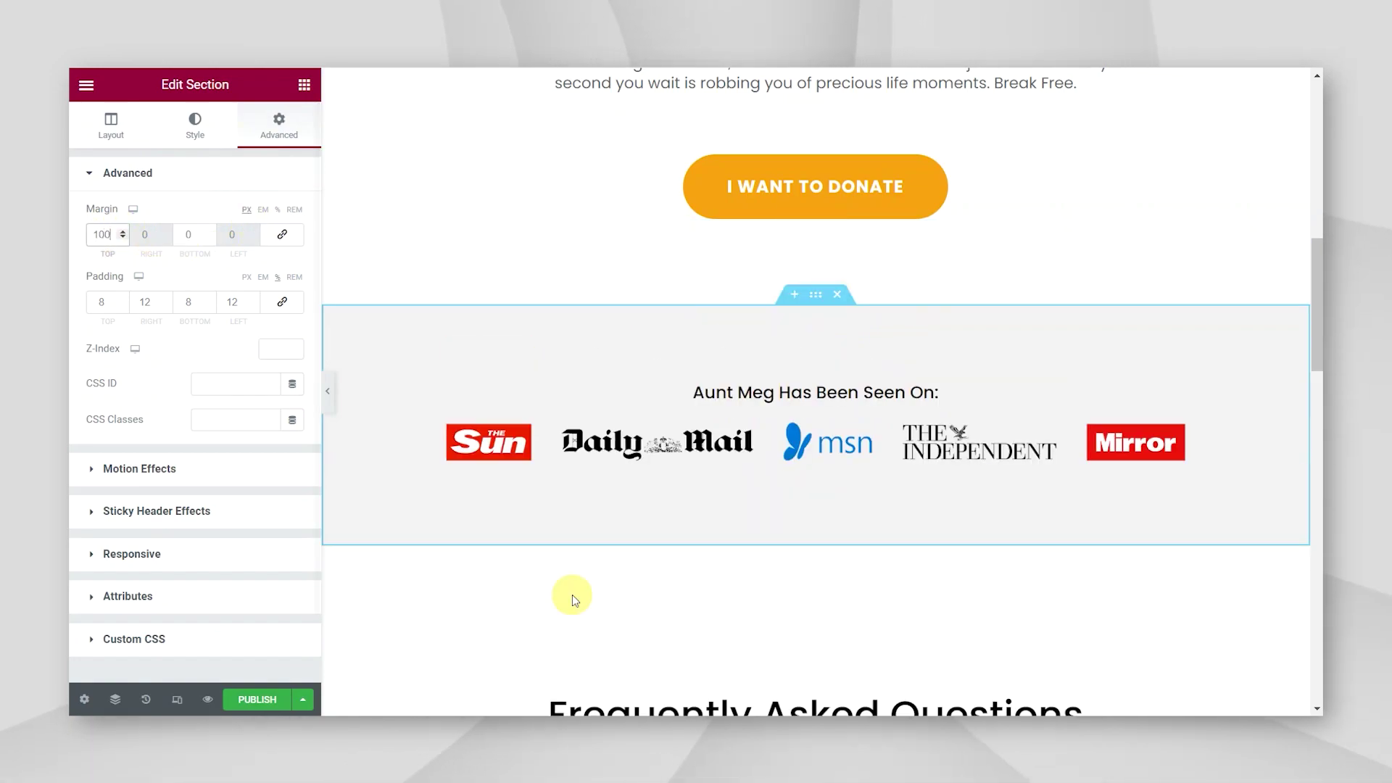
pyautogui.scroll(-4, 824, 481)
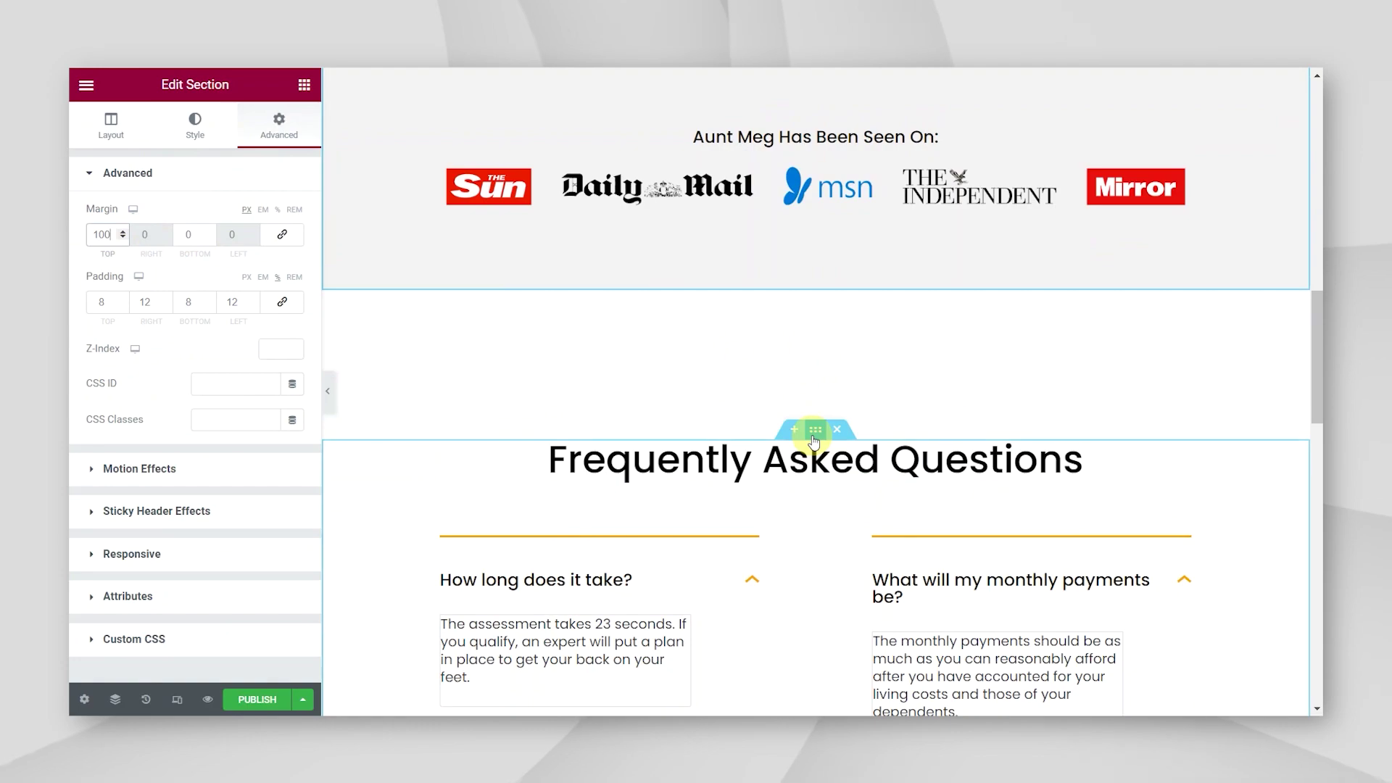
# - Clear the top margin of the Frequently Asked Questions section
pyautogui.click(815, 429)
pyautogui.click(279, 124)
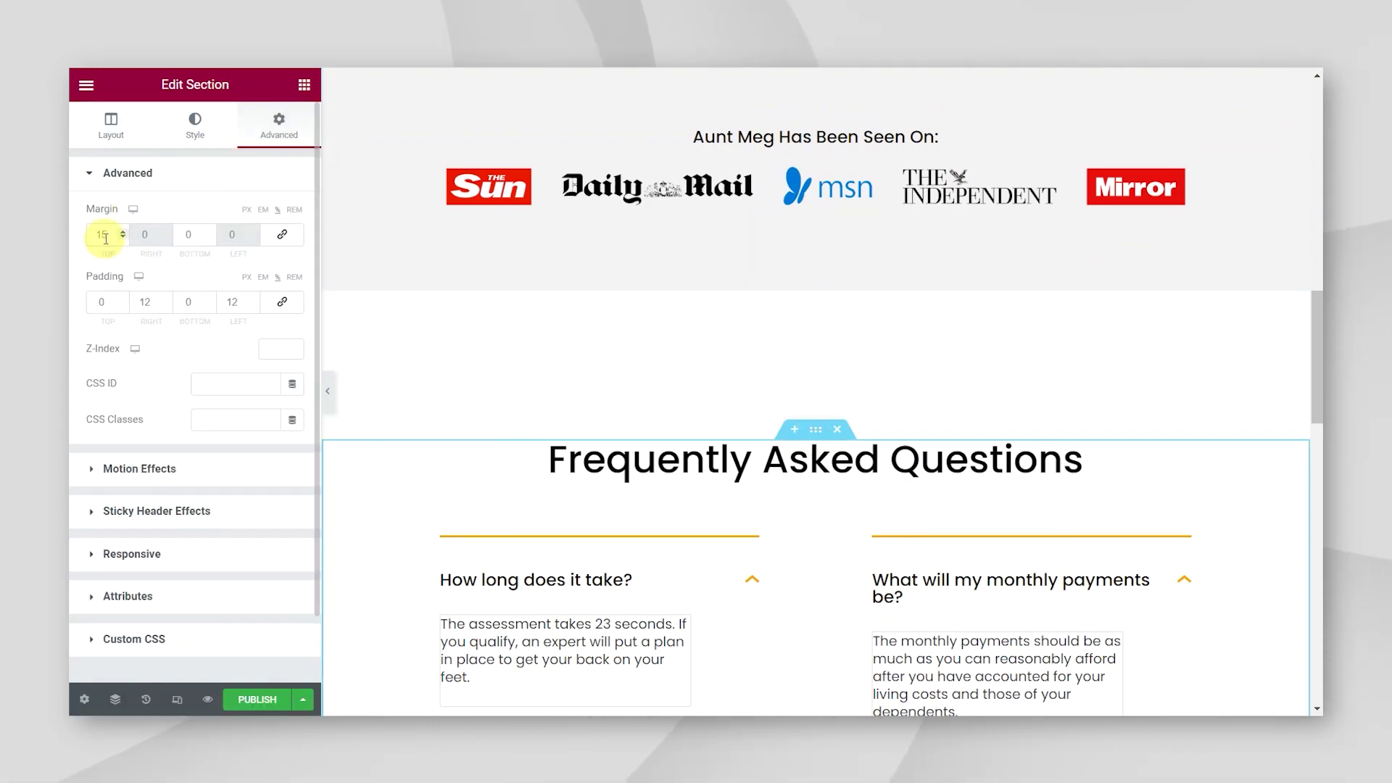
pyautogui.press('BackSpace')
pyautogui.press('BackSpace')
pyautogui.press('BackSpace')
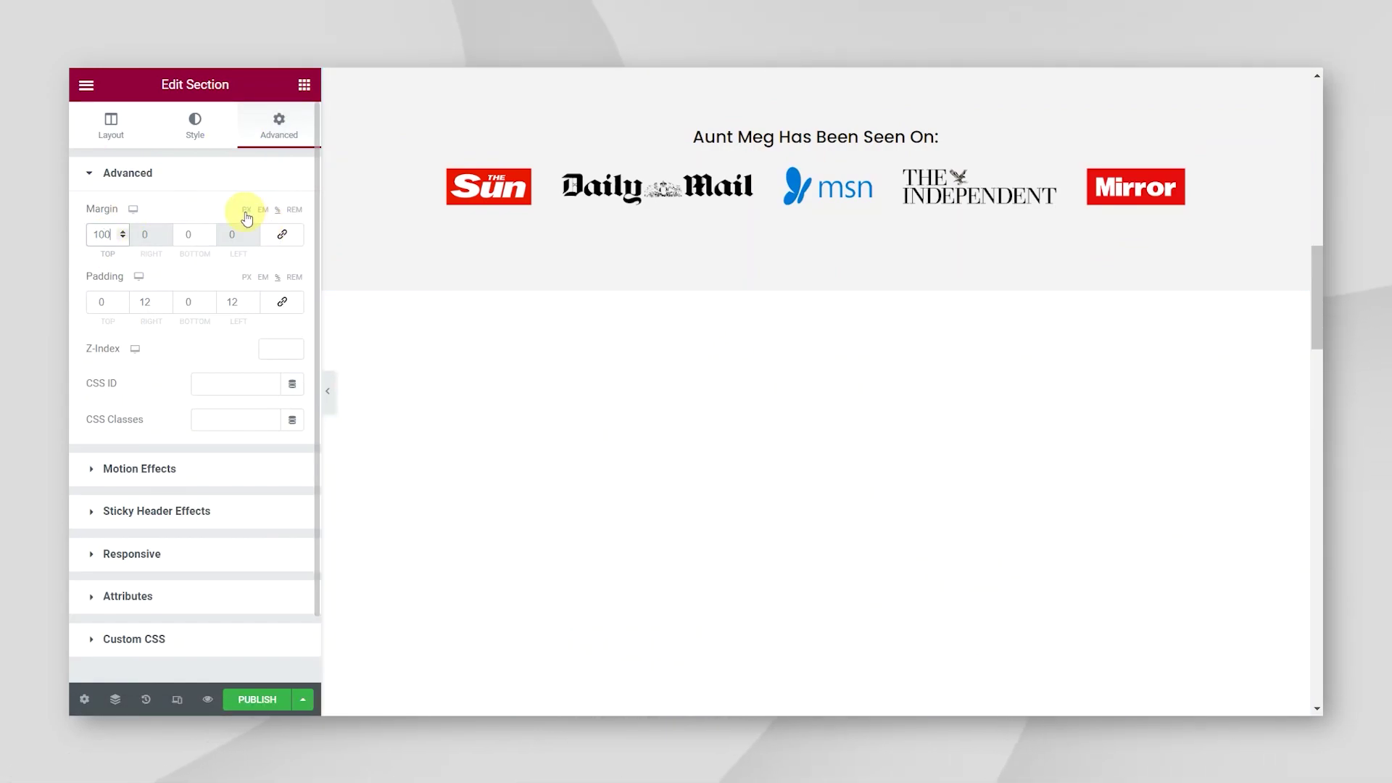
pyautogui.scroll(1, 783, 522)
pyautogui.scroll(-1, 790, 515)
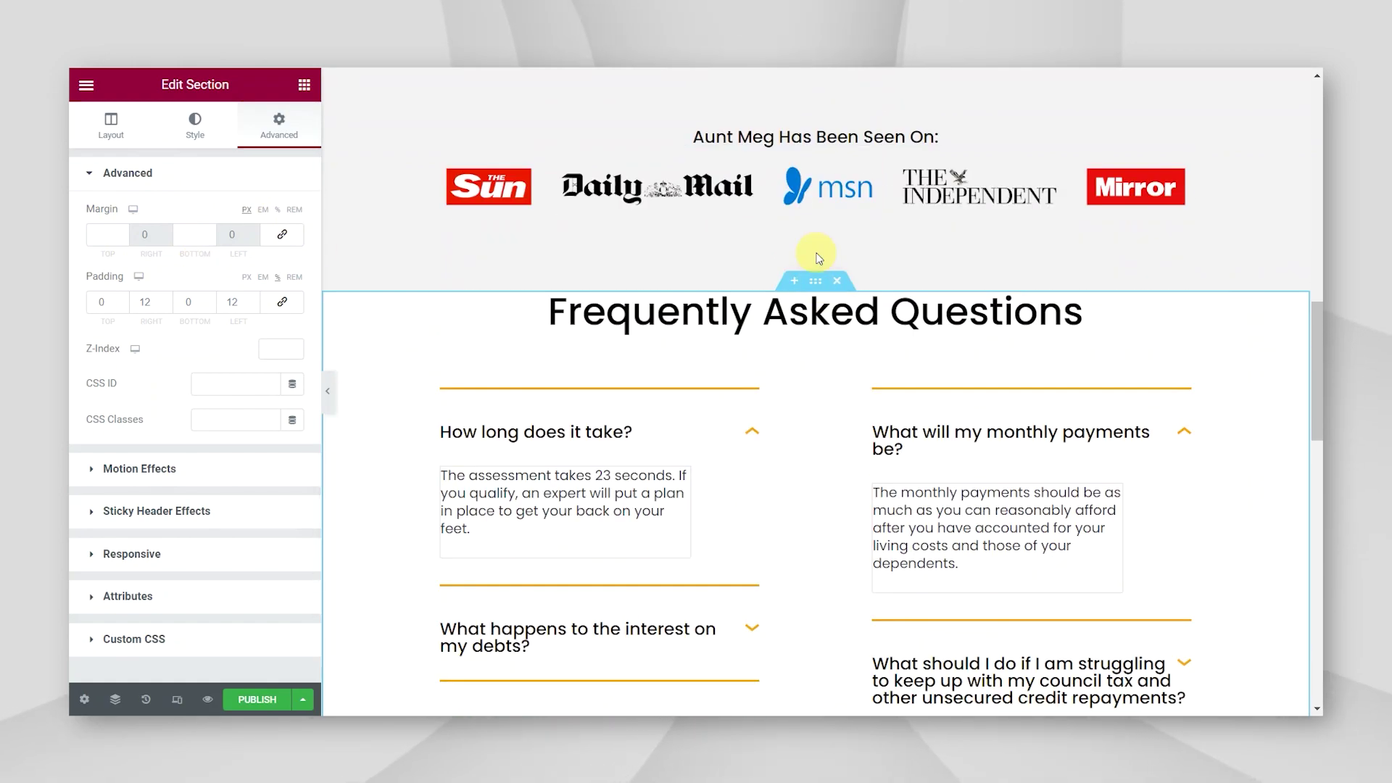
pyautogui.scroll(2, 803, 508)
pyautogui.scroll(10, 804, 508)
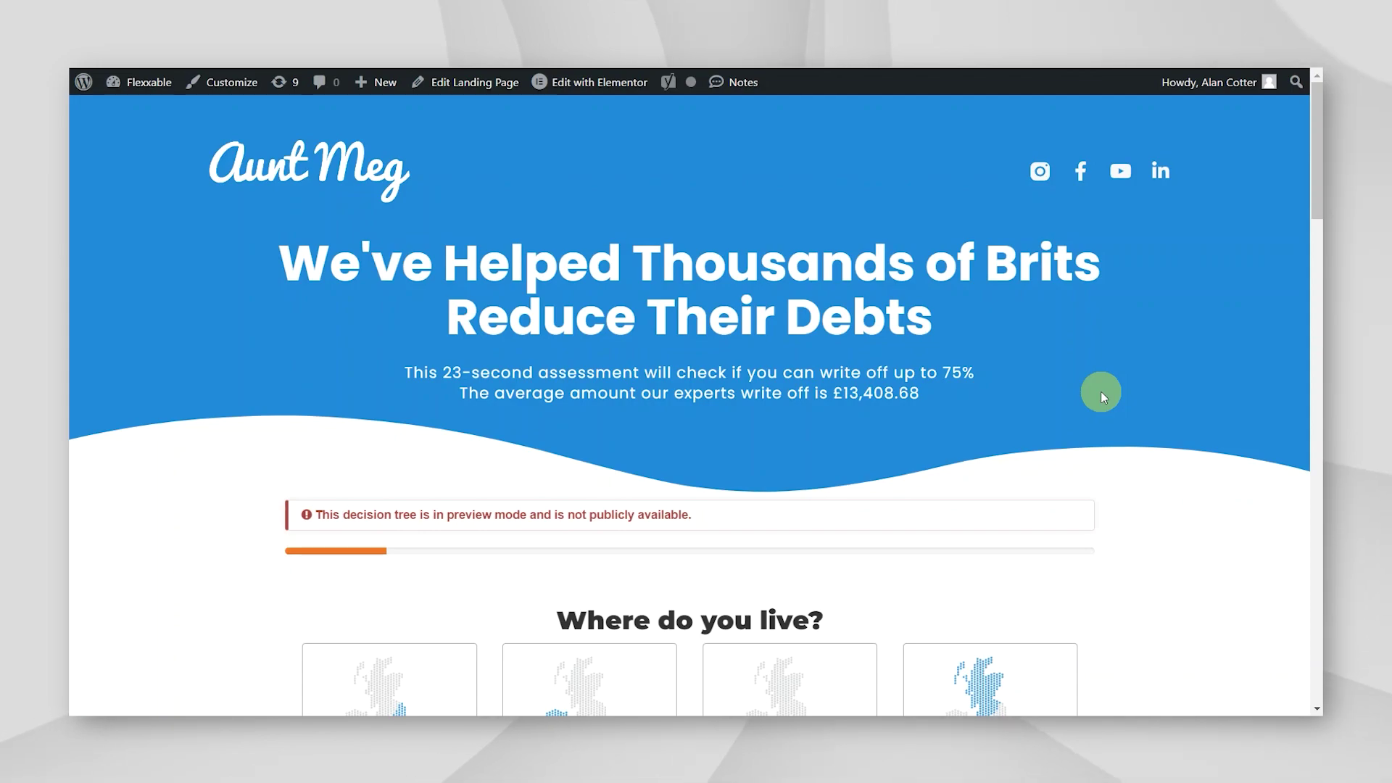
# - Refresh the live Aunt Meg landing page with F5
pyautogui.press('F5')
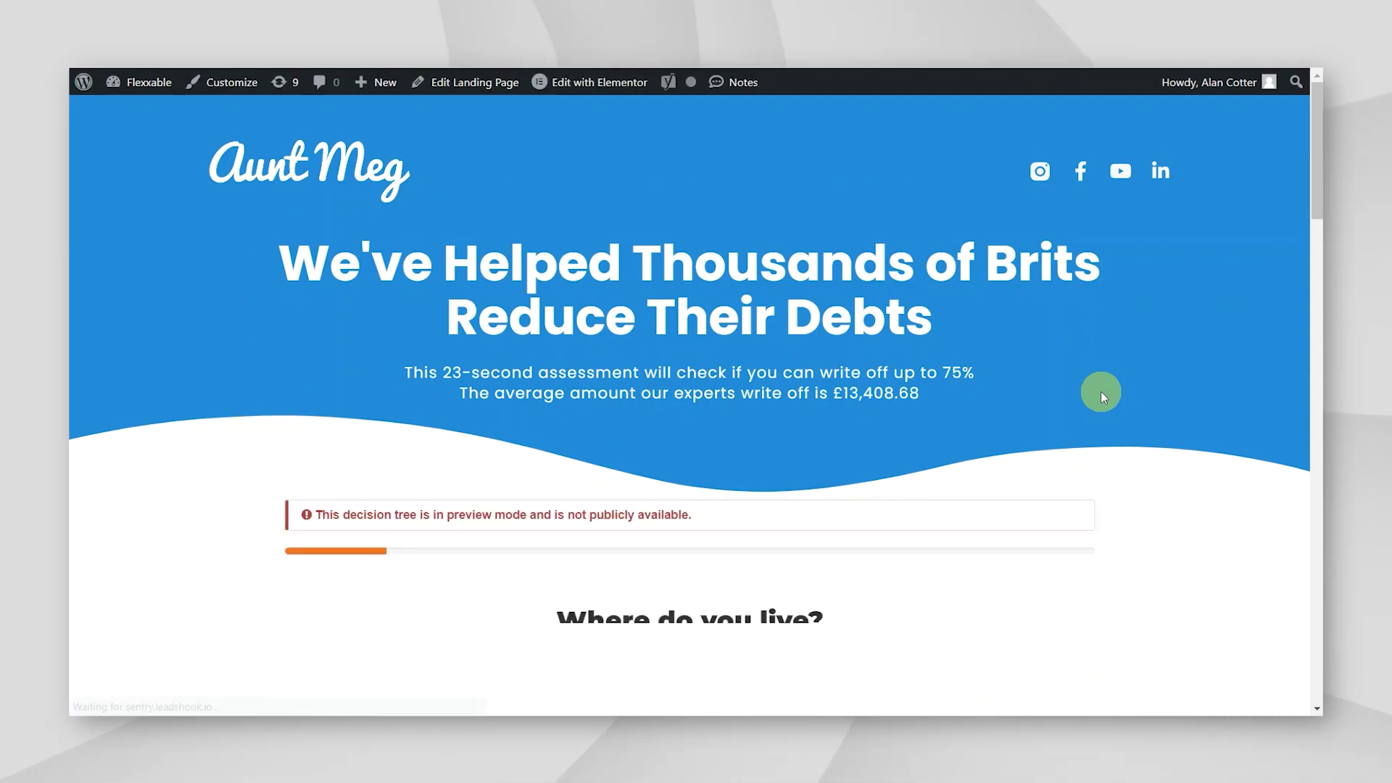